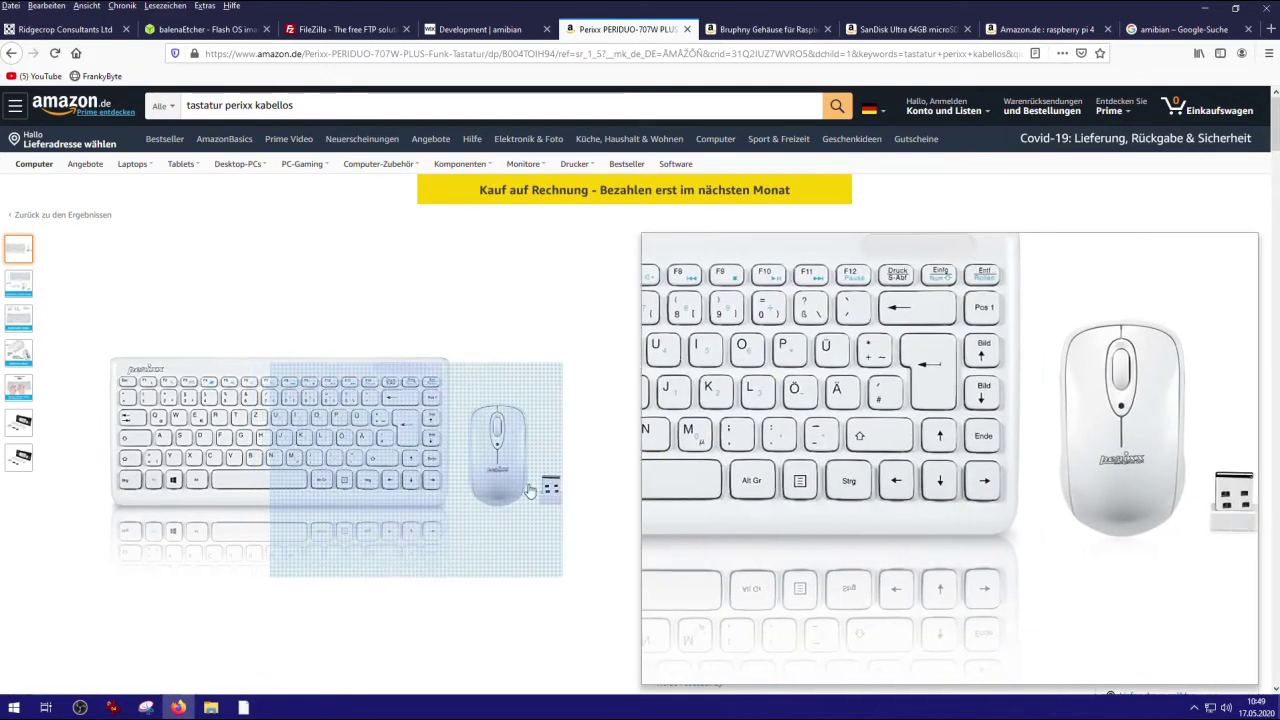
Review the Amazon tabs for the Bruphy case, the SanDisk Ultra 64GB card and the raspberry pi 4 results.
{"action": "scroll", "coordinate": [884, 376], "scroll_direction": "down", "scroll_amount": 1}
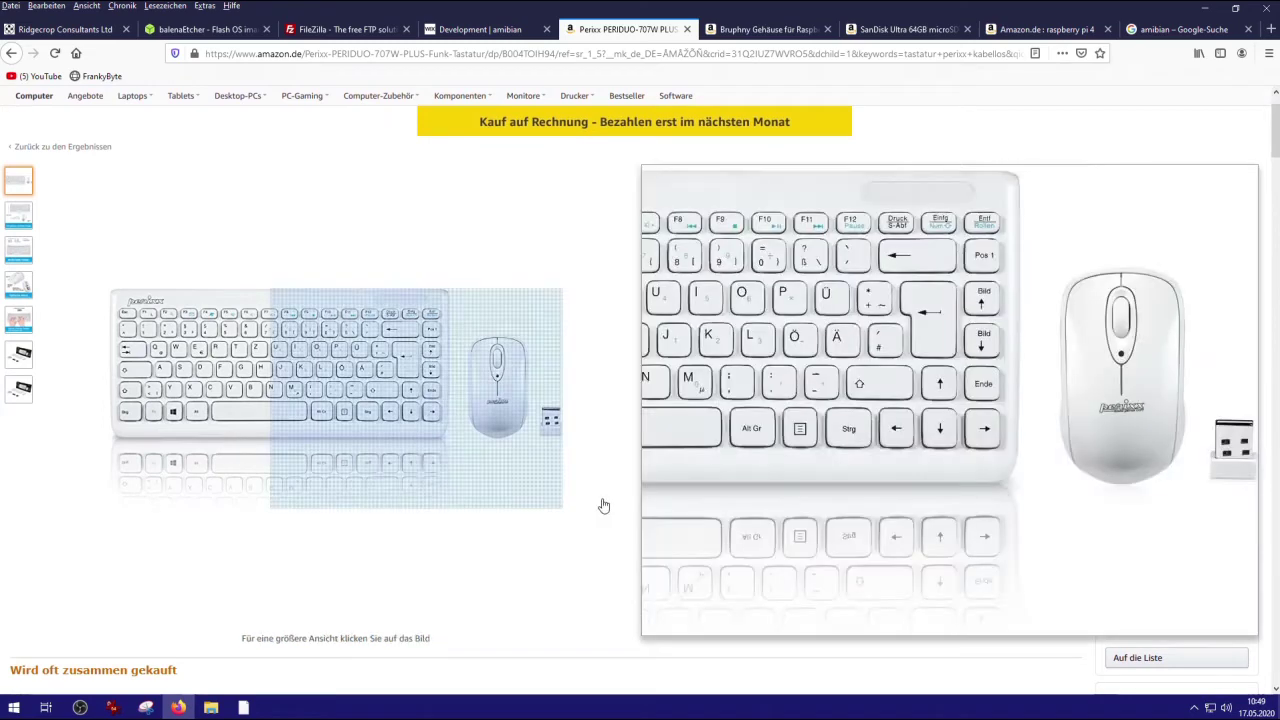
{"action": "left_click", "coordinate": [744, 31]}
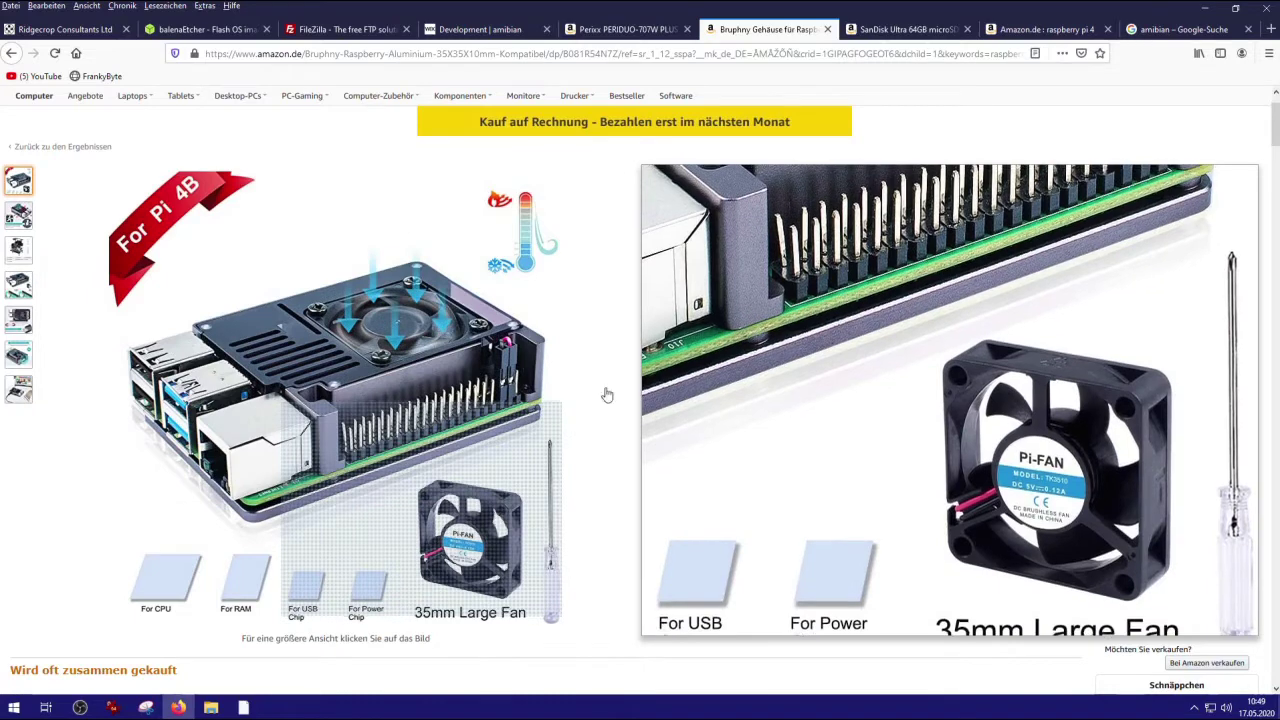
{"action": "left_click", "coordinate": [892, 31]}
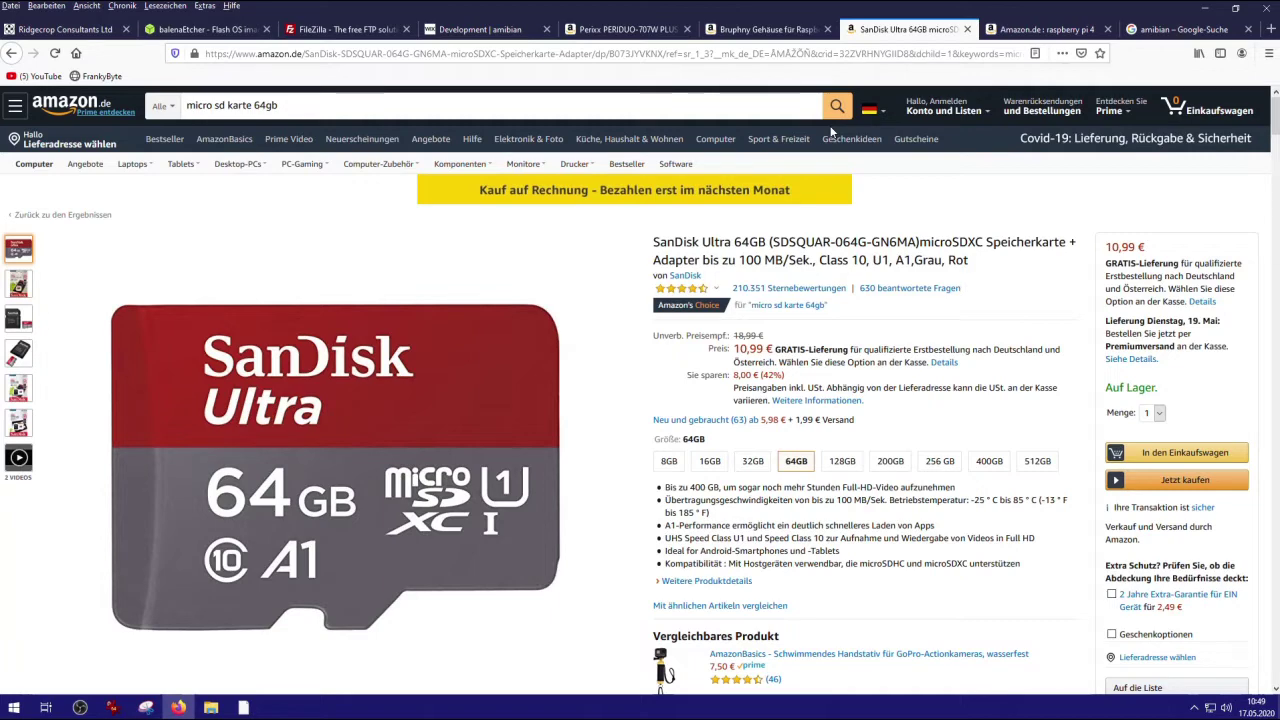
{"action": "left_click", "coordinate": [1040, 29]}
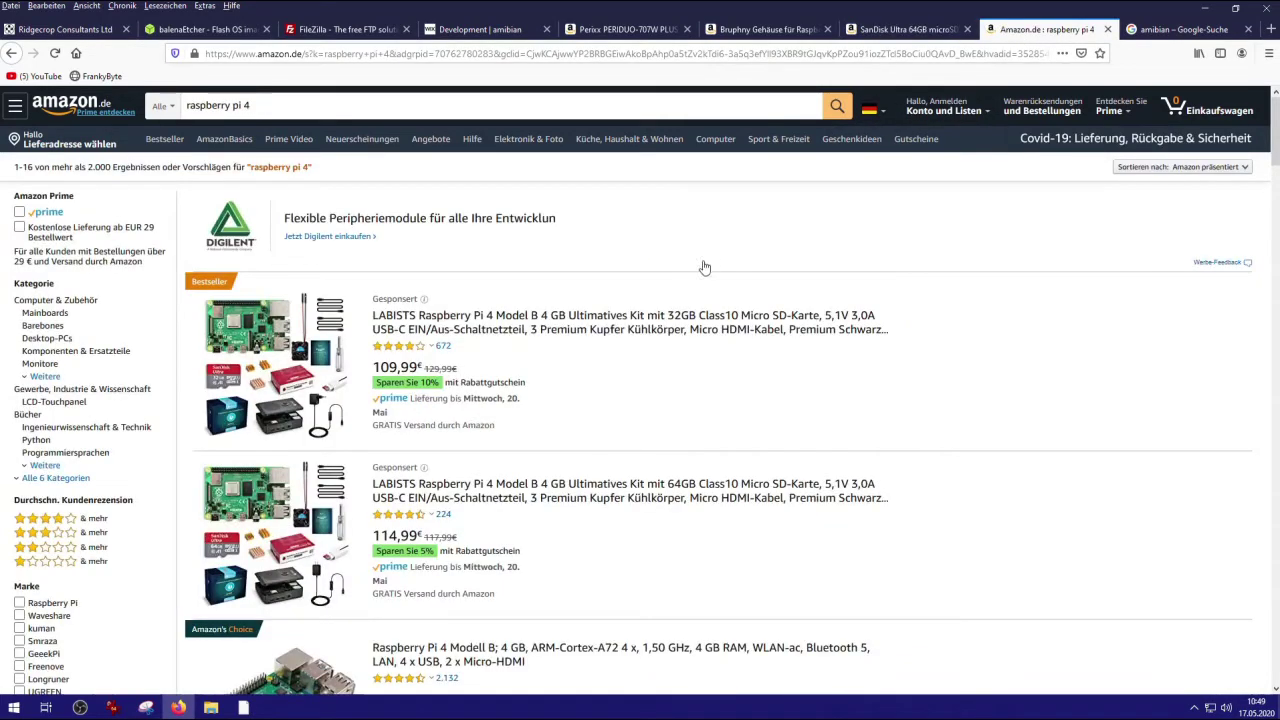
{"action": "scroll", "coordinate": [704, 268], "scroll_direction": "down", "scroll_amount": 4}
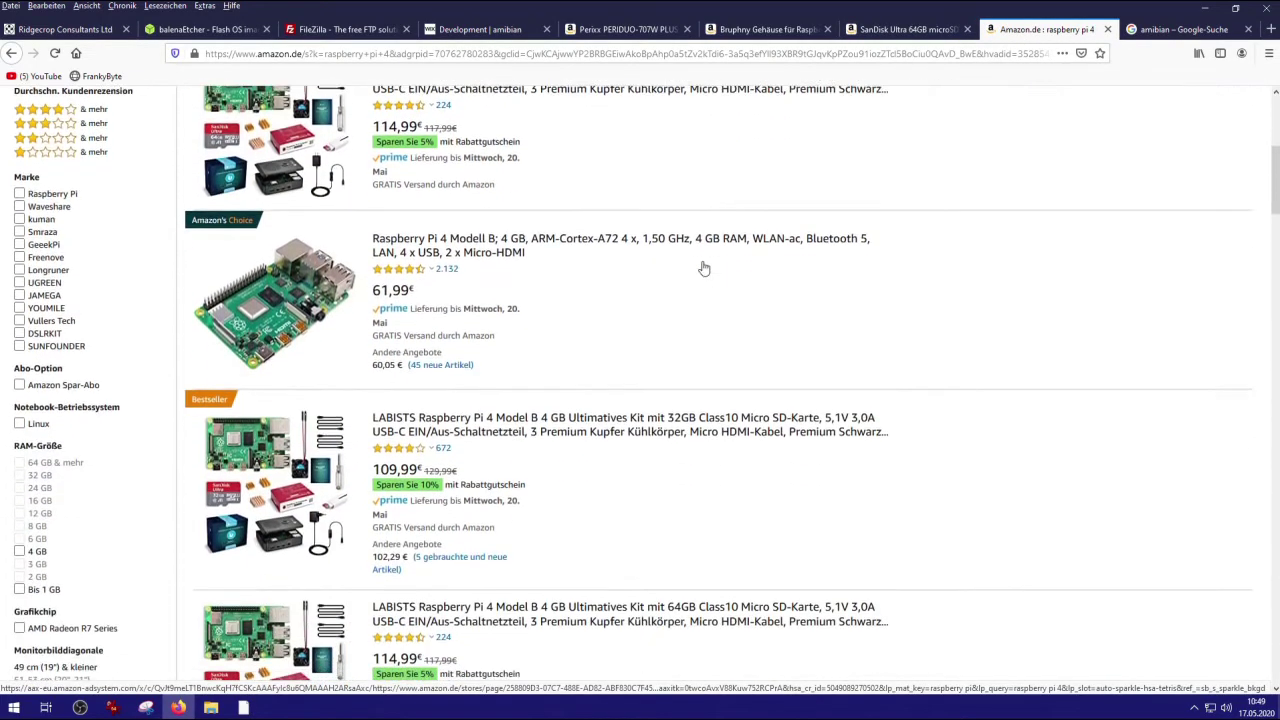
{"action": "scroll", "coordinate": [702, 268], "scroll_direction": "up", "scroll_amount": 3}
{"action": "scroll", "coordinate": [703, 268], "scroll_direction": "up", "scroll_amount": 1}
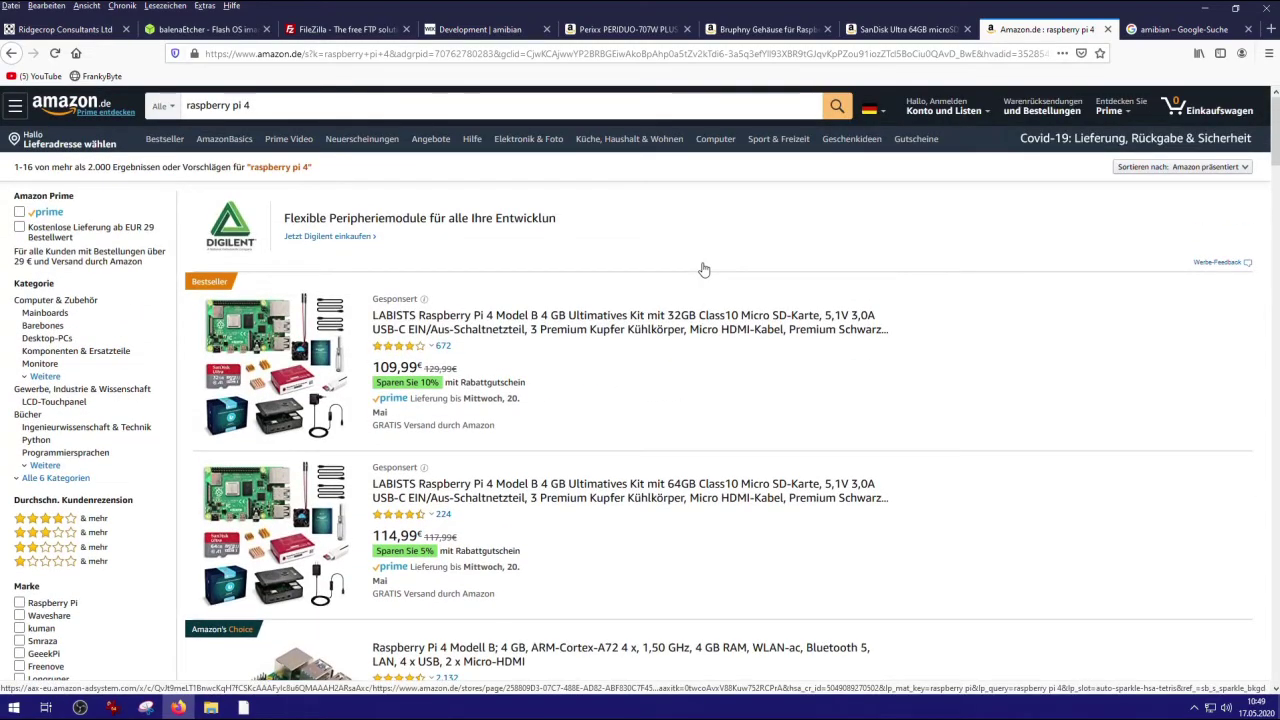
{"action": "scroll", "coordinate": [703, 268], "scroll_direction": "down", "scroll_amount": 3}
{"action": "scroll", "coordinate": [703, 268], "scroll_direction": "down", "scroll_amount": 5}
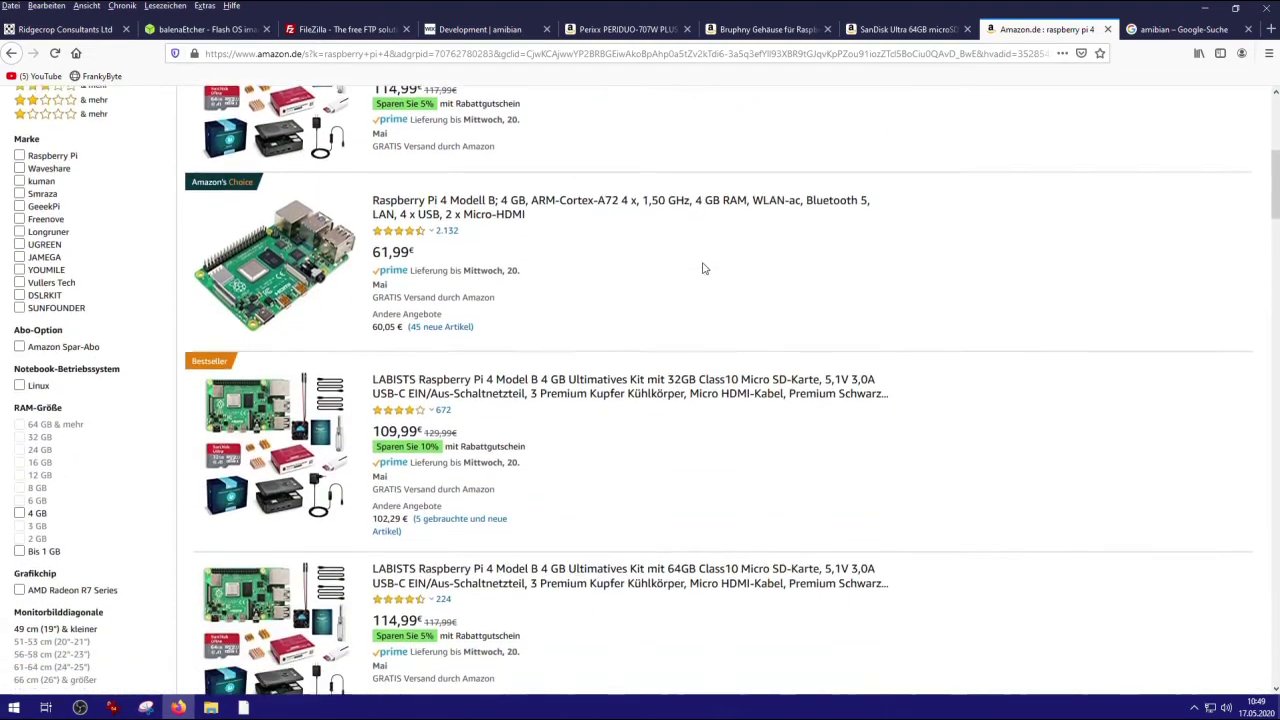
{"action": "scroll", "coordinate": [708, 266], "scroll_direction": "up", "scroll_amount": 3}
{"action": "scroll", "coordinate": [710, 258], "scroll_direction": "up", "scroll_amount": 4}
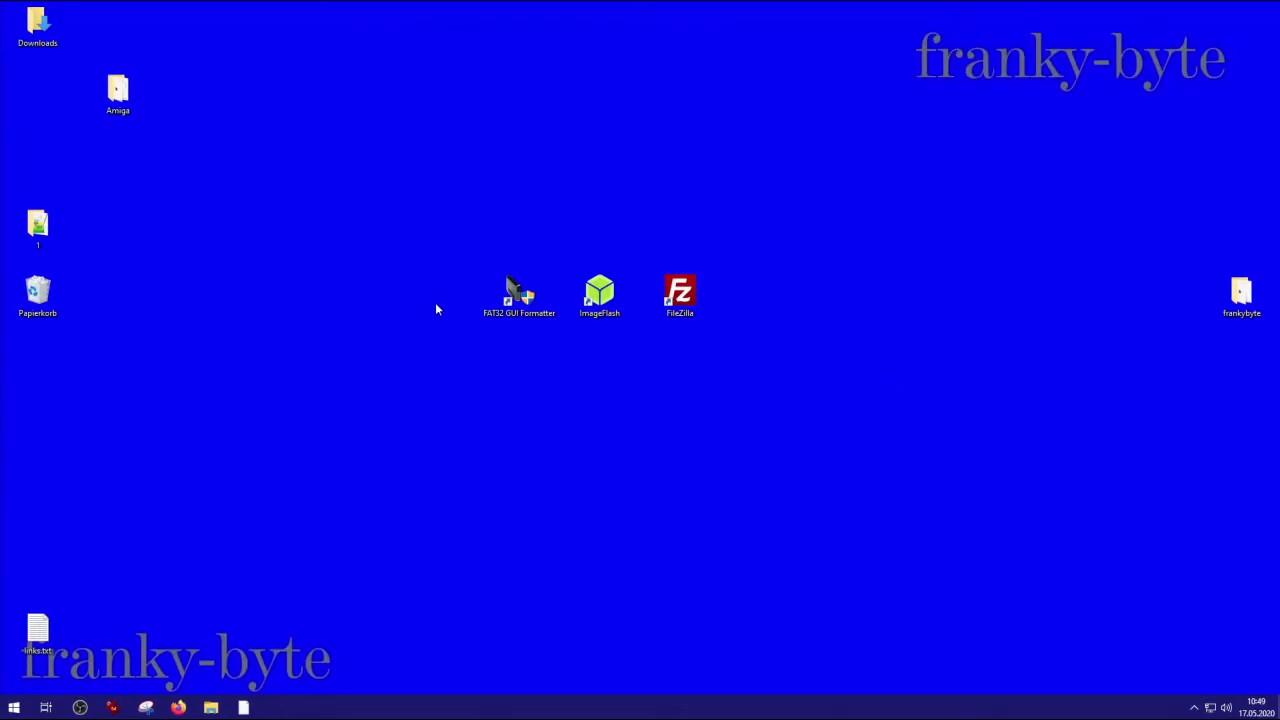
Point out the FAT32 GUI Formatter, ImageFlash and FileZilla desktop shortcuts in turn.
{"action": "left_click", "coordinate": [502, 312]}
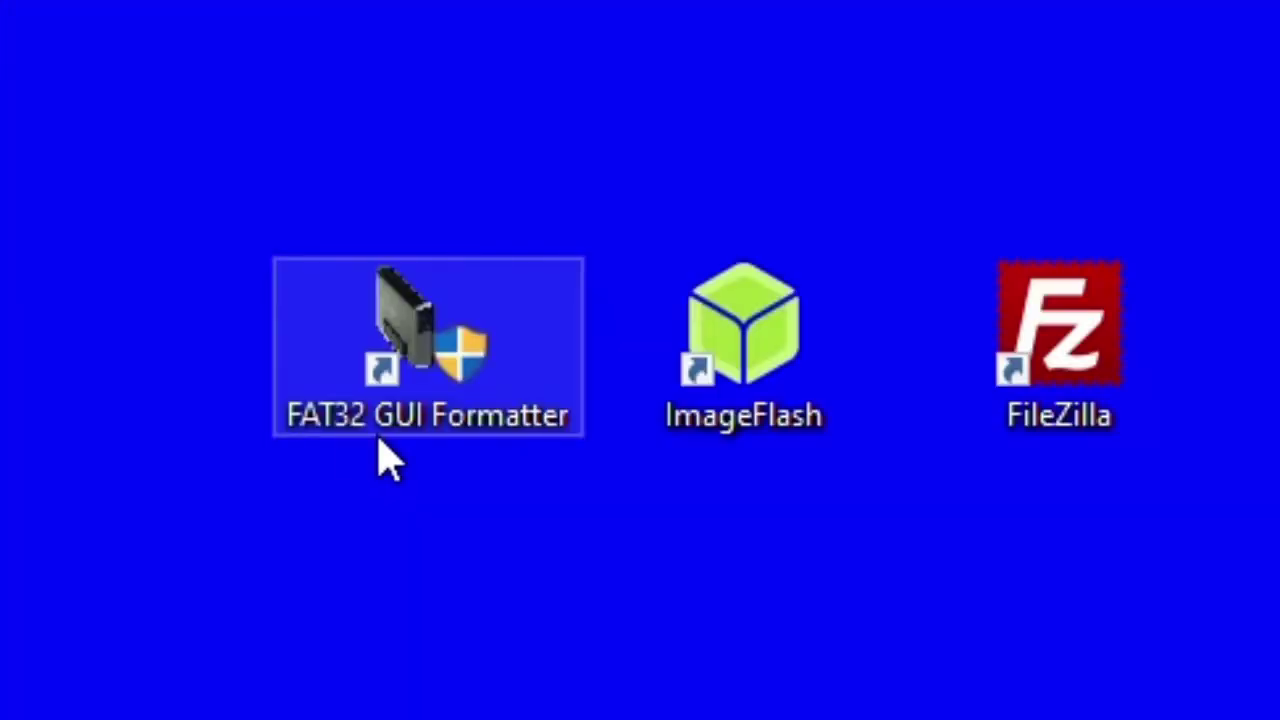
{"action": "left_click", "coordinate": [794, 423]}
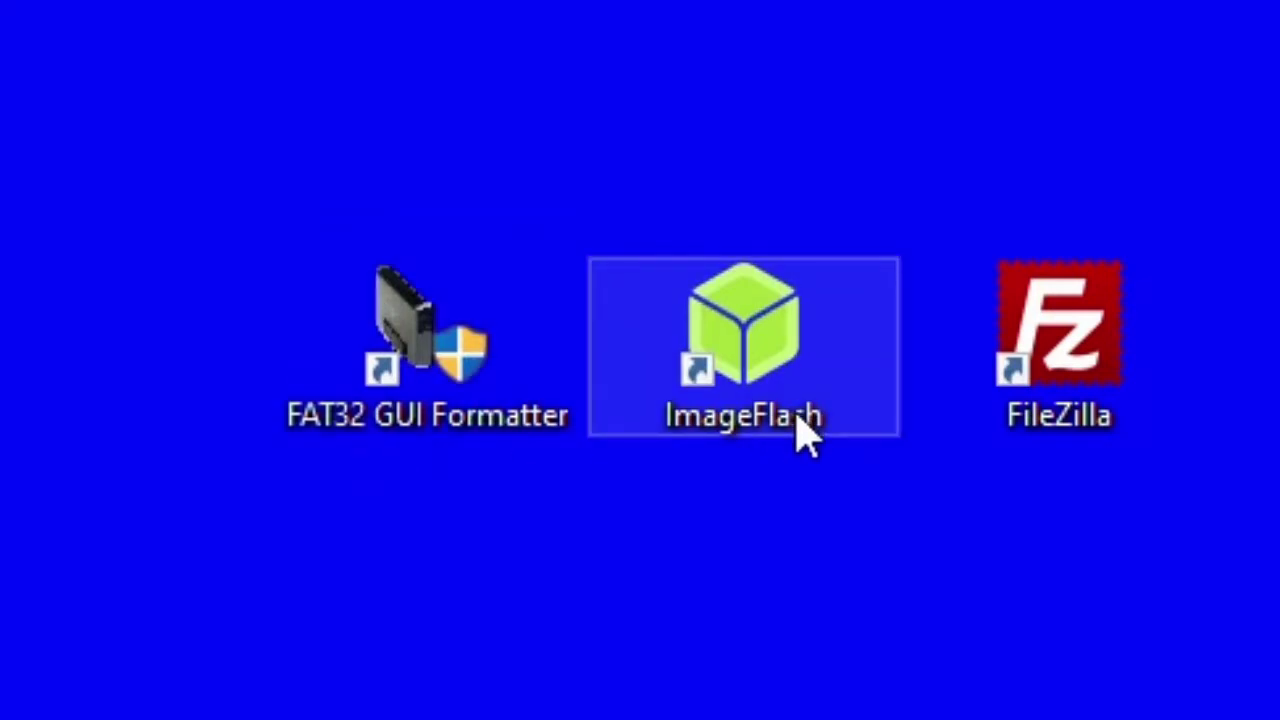
{"action": "left_click", "coordinate": [1038, 428]}
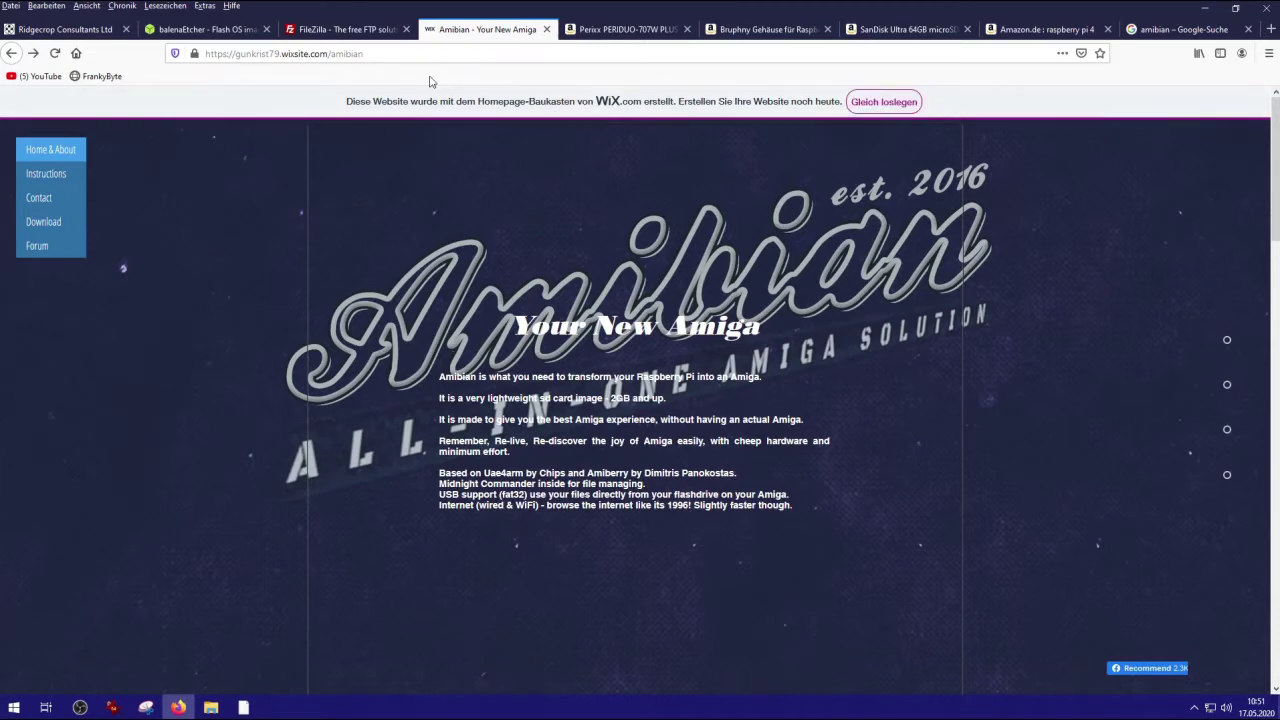
Go through Download and Forum to the Development thread 'Amibian 1.5 extended edition for pi4'.
{"action": "left_click", "coordinate": [43, 221]}
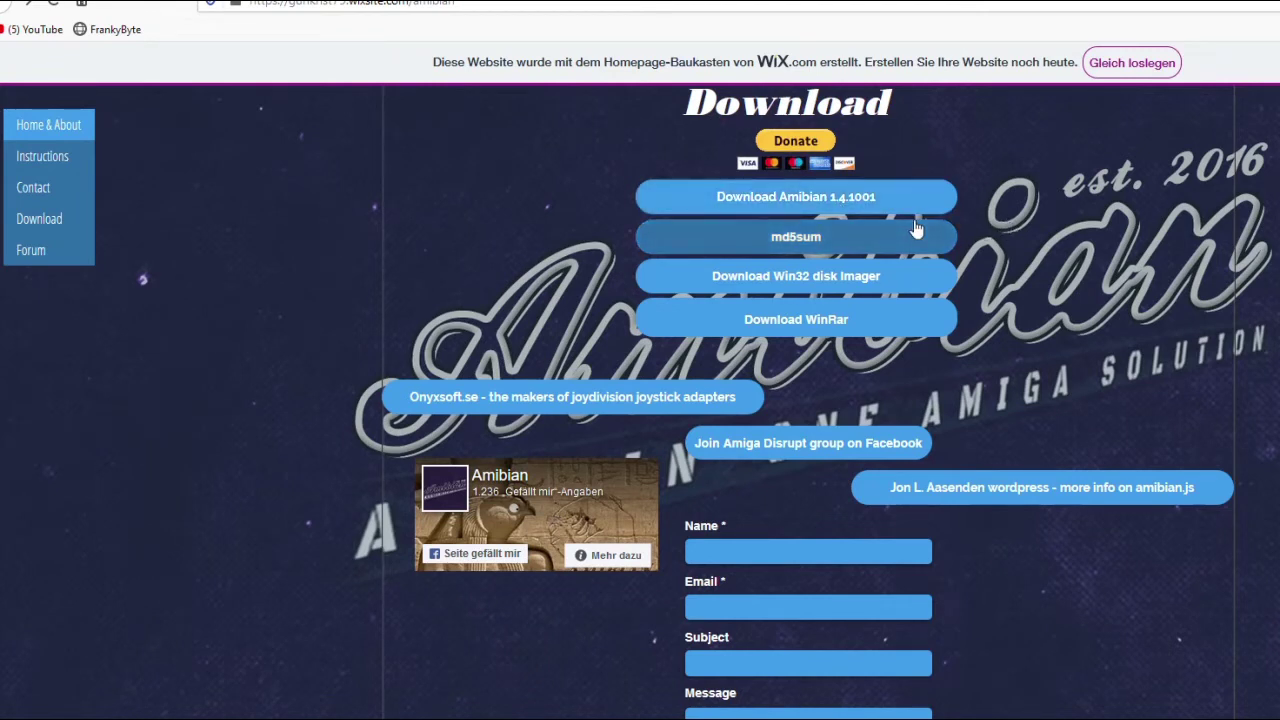
{"action": "left_click", "coordinate": [37, 259]}
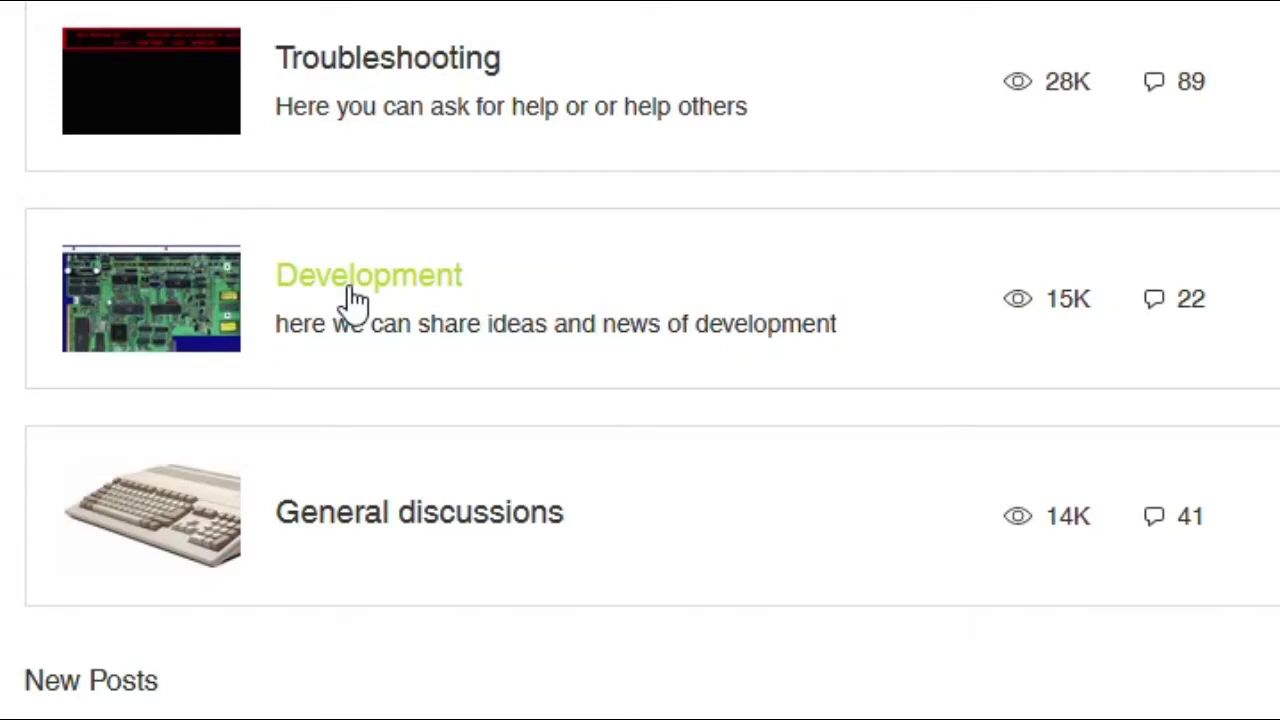
{"action": "left_click", "coordinate": [355, 298]}
{"action": "scroll", "coordinate": [355, 300], "scroll_direction": "down", "scroll_amount": 5}
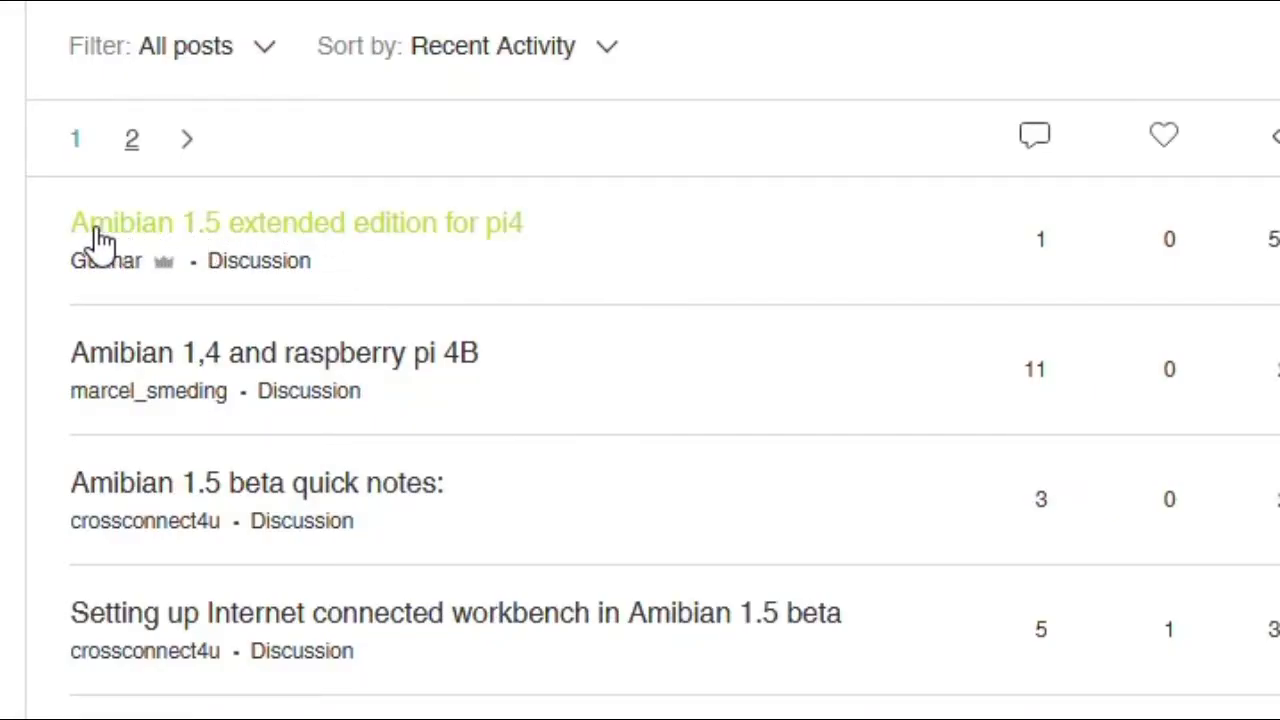
{"action": "left_click", "coordinate": [375, 240]}
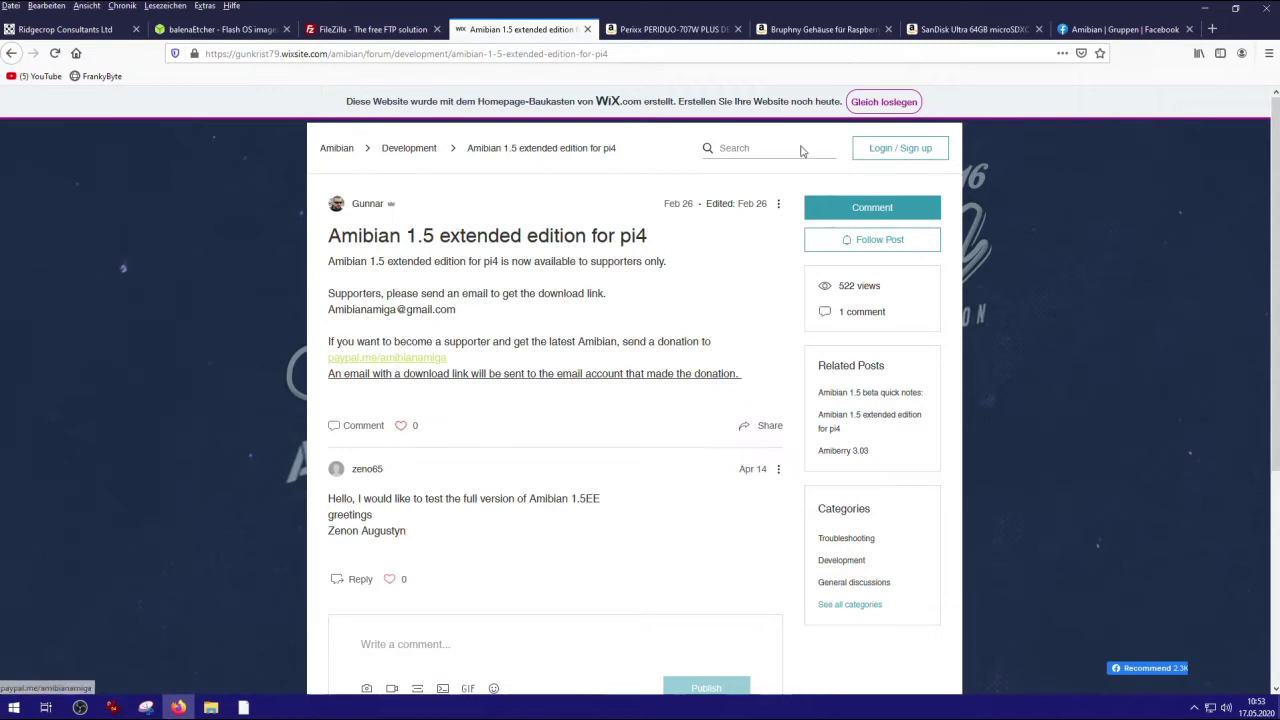
Switch to the Amibian Facebook group and scroll through its discussion feed.
{"action": "left_click", "coordinate": [1113, 32]}
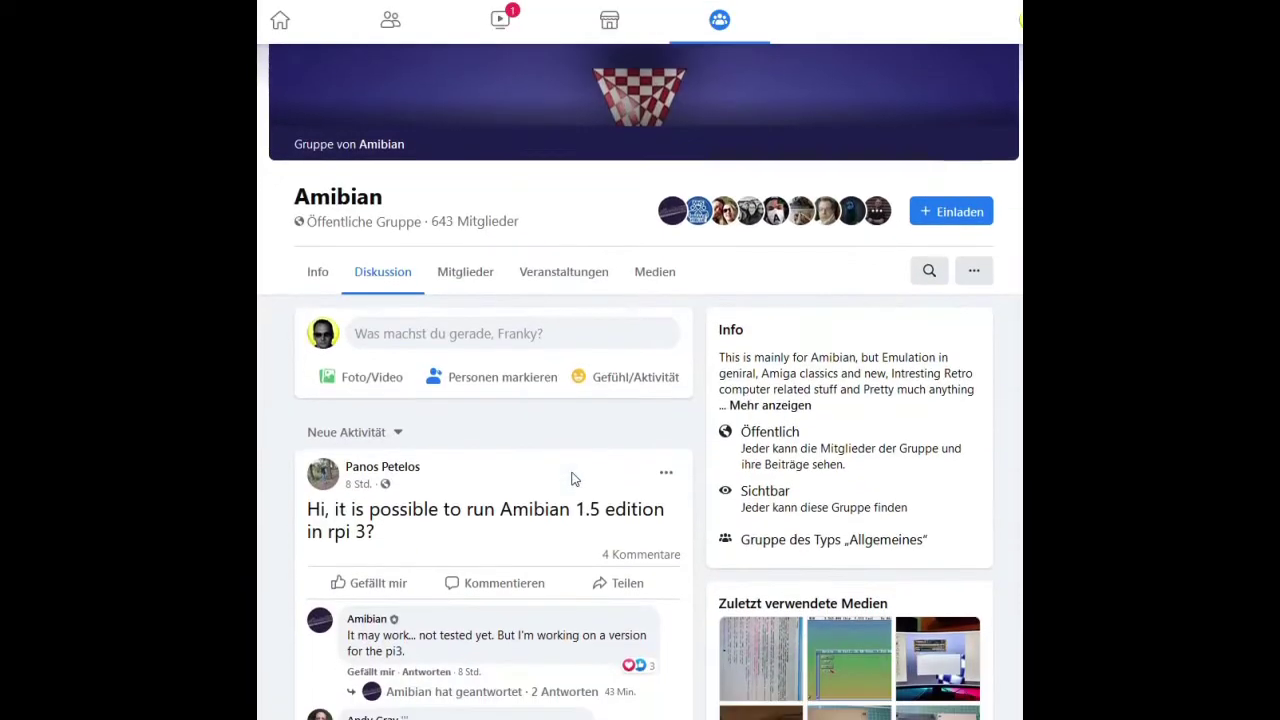
{"action": "scroll", "coordinate": [573, 479], "scroll_direction": "down", "scroll_amount": 5}
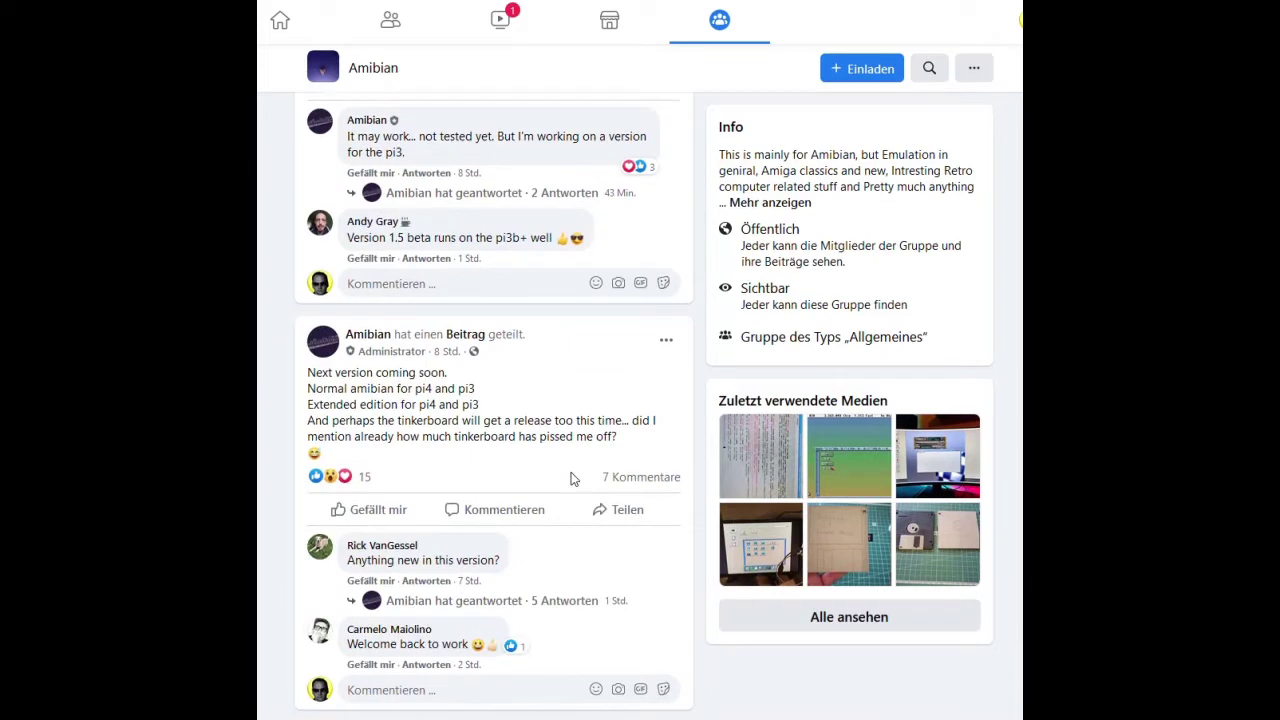
{"action": "scroll", "coordinate": [549, 474], "scroll_direction": "down", "scroll_amount": 1}
{"action": "scroll", "coordinate": [547, 476], "scroll_direction": "up", "scroll_amount": 5}
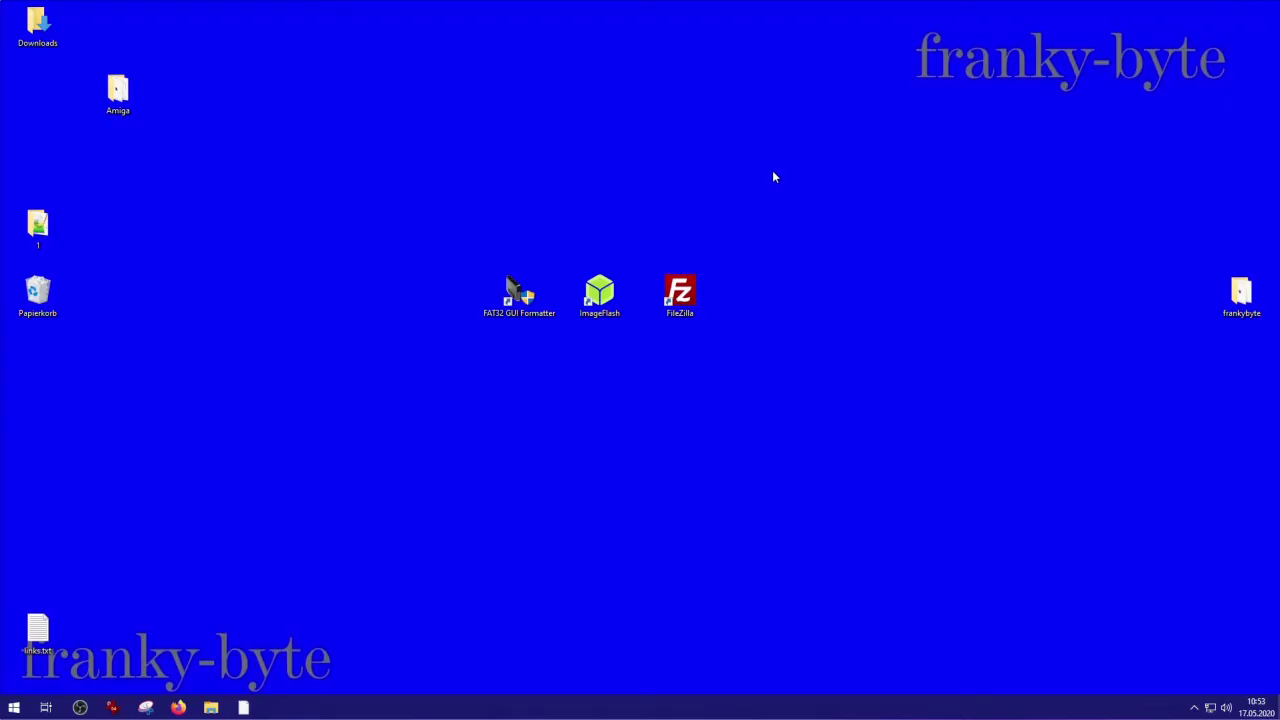
Quick-format drive F:\ as FAT32 with the FAT32 GUI Formatter, granting admin rights.
{"action": "double_click", "coordinate": [504, 317]}
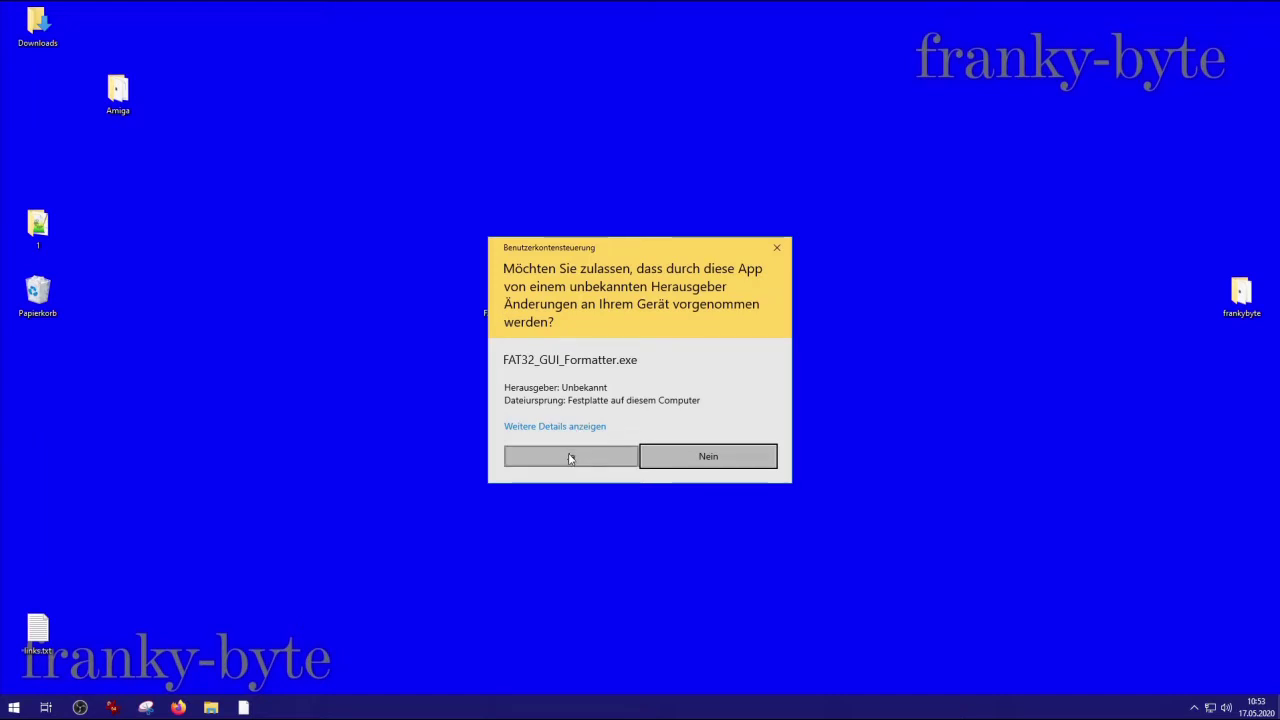
{"action": "left_click", "coordinate": [570, 457]}
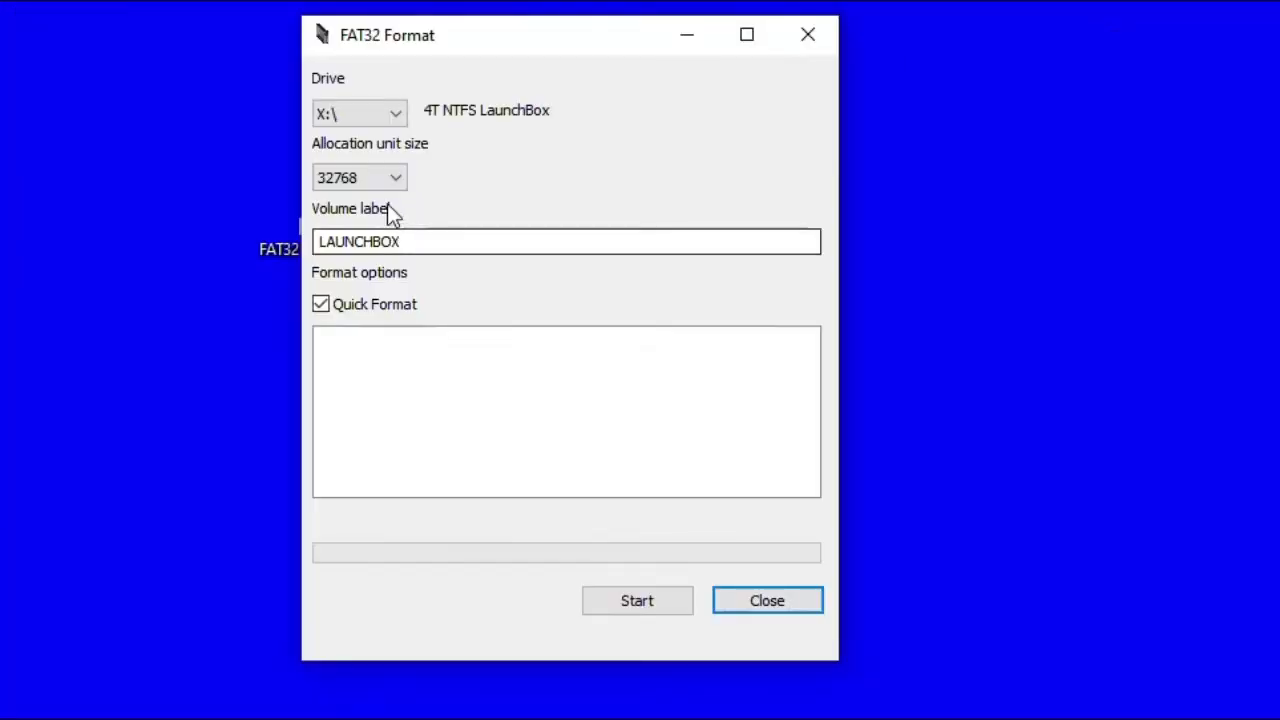
{"action": "left_click", "coordinate": [395, 113]}
{"action": "left_click", "coordinate": [346, 198]}
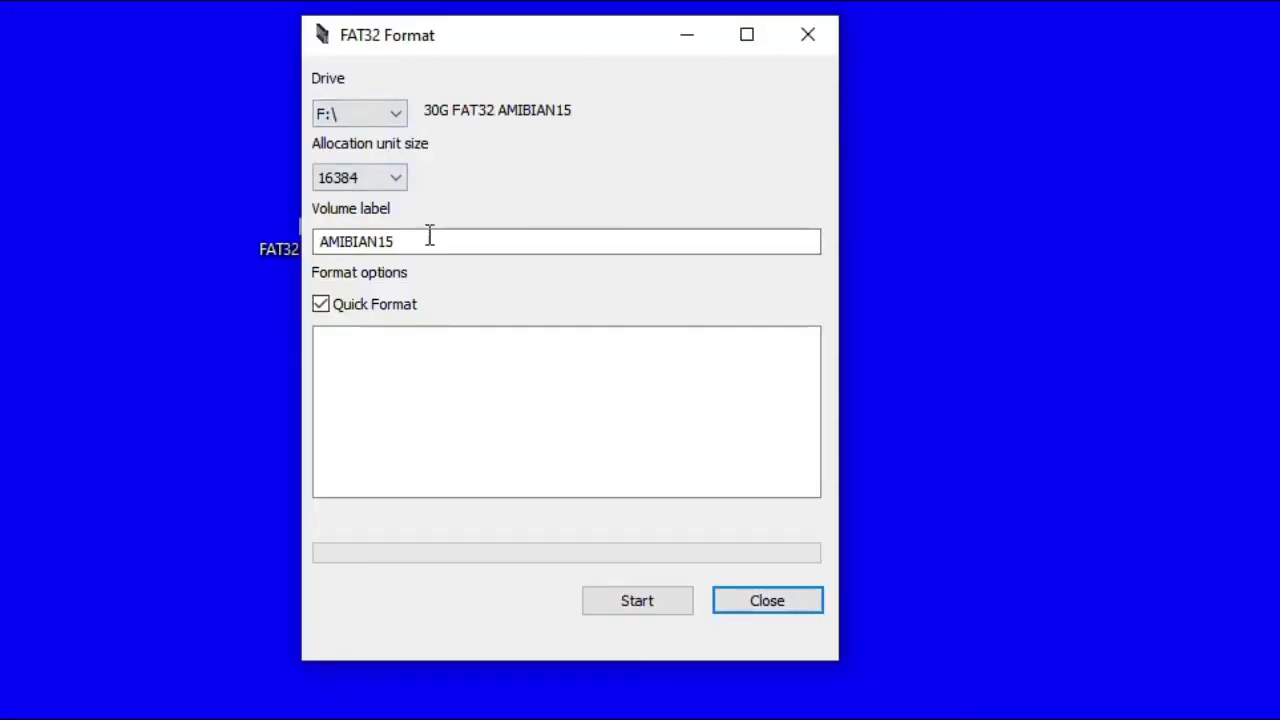
{"action": "left_click", "coordinate": [622, 606]}
{"action": "left_click", "coordinate": [545, 418]}
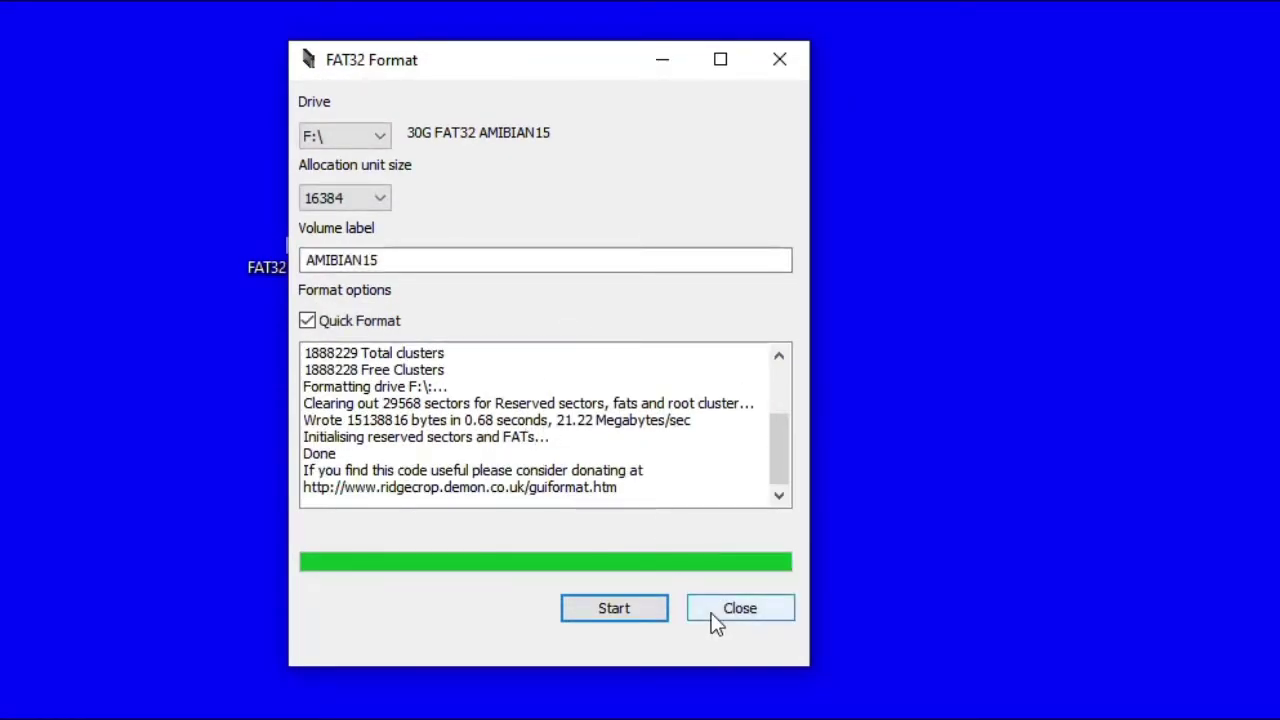
Close the FAT32 formatter.
{"action": "left_click", "coordinate": [716, 616]}
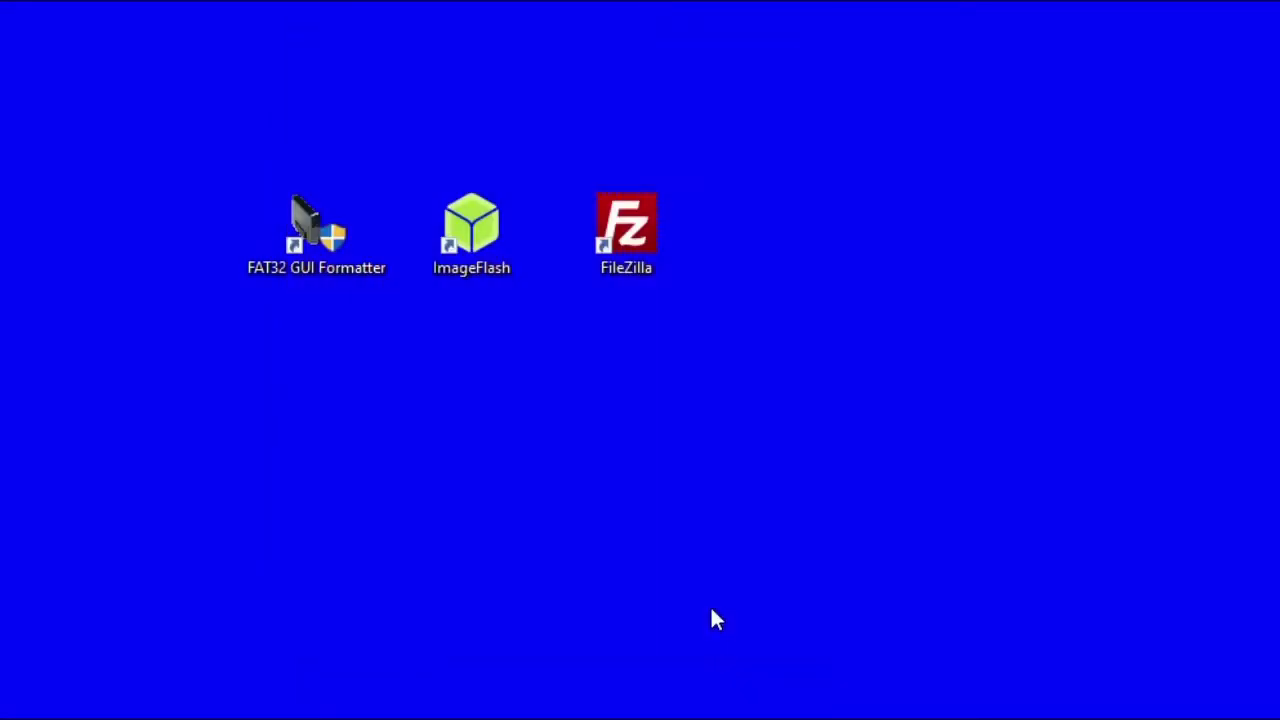
Use ImageFlash to write amibian1.5ee.img to the 30.95 GB Generic STORAGE DEVICE USB drive, approving admin rights.
{"action": "double_click", "coordinate": [473, 252]}
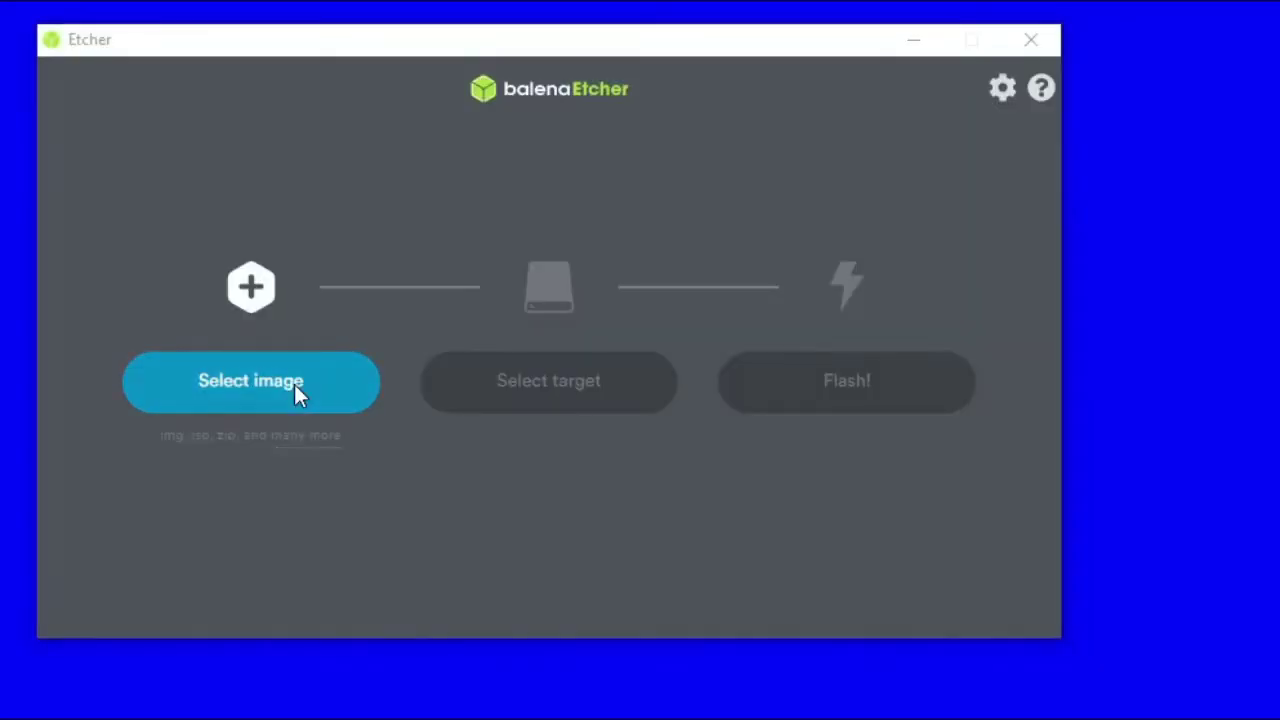
{"action": "left_click", "coordinate": [295, 386]}
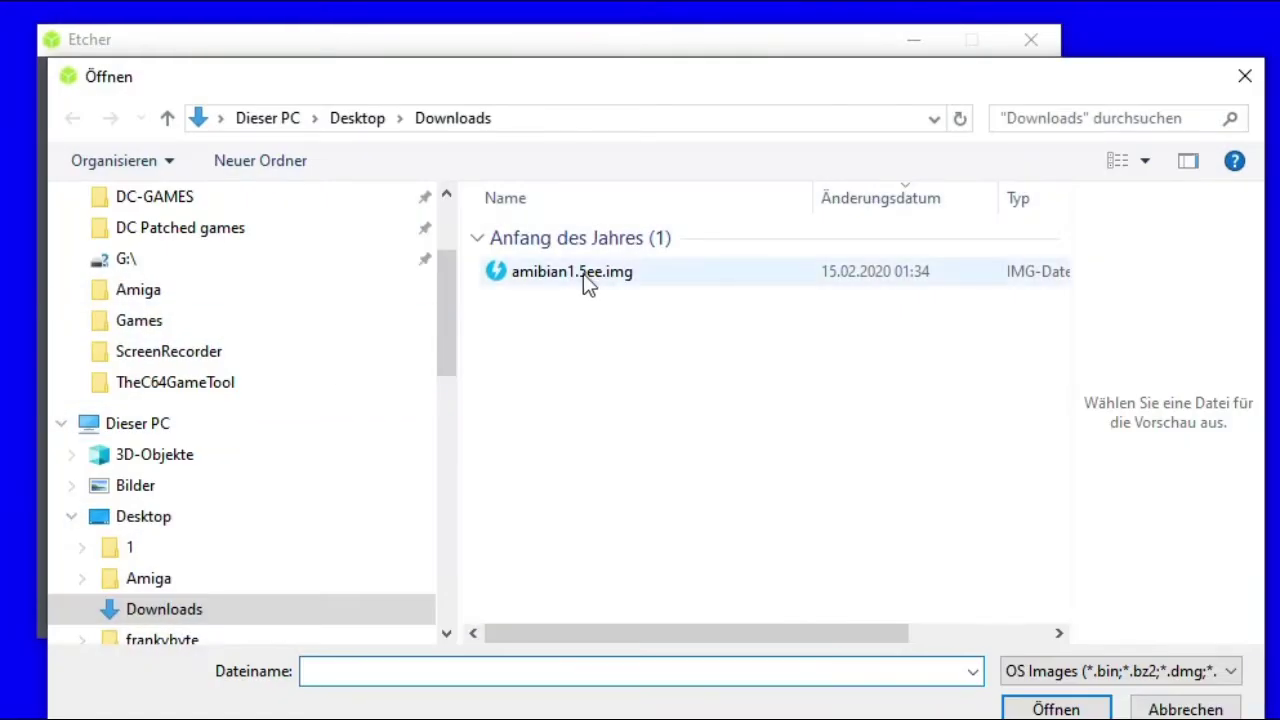
{"action": "double_click", "coordinate": [583, 273]}
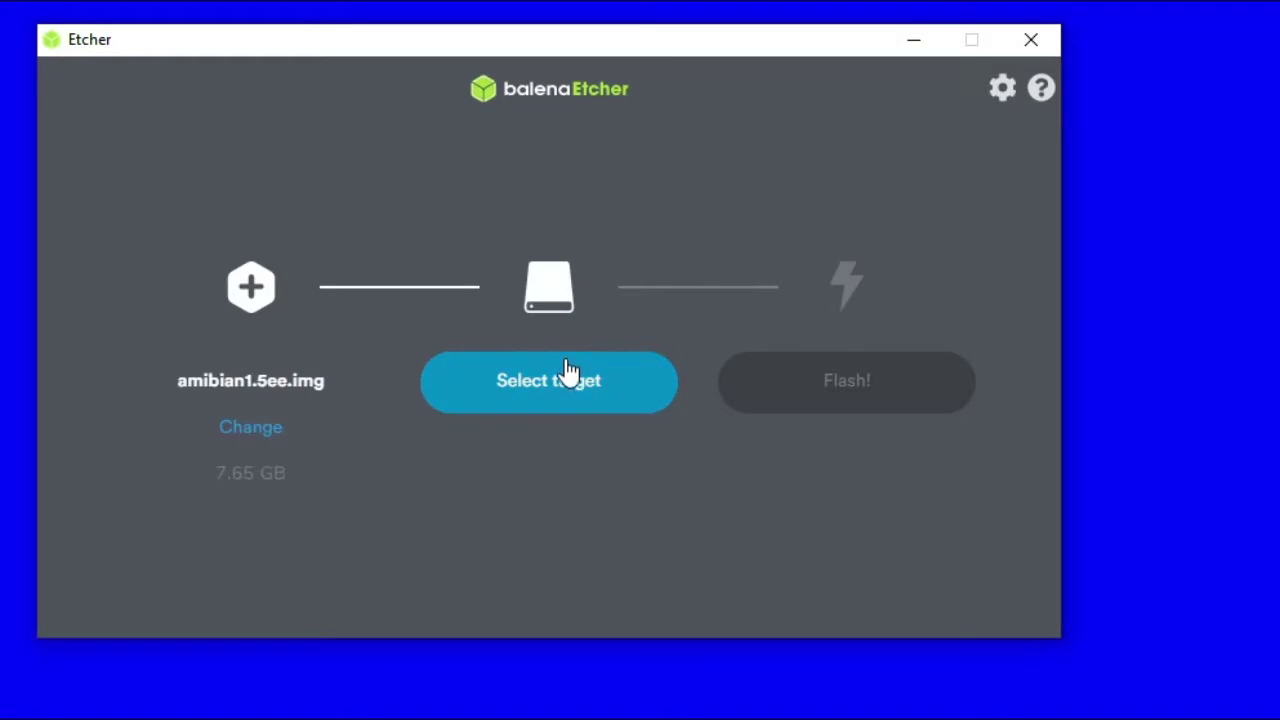
{"action": "left_click", "coordinate": [567, 372]}
{"action": "left_click", "coordinate": [518, 343]}
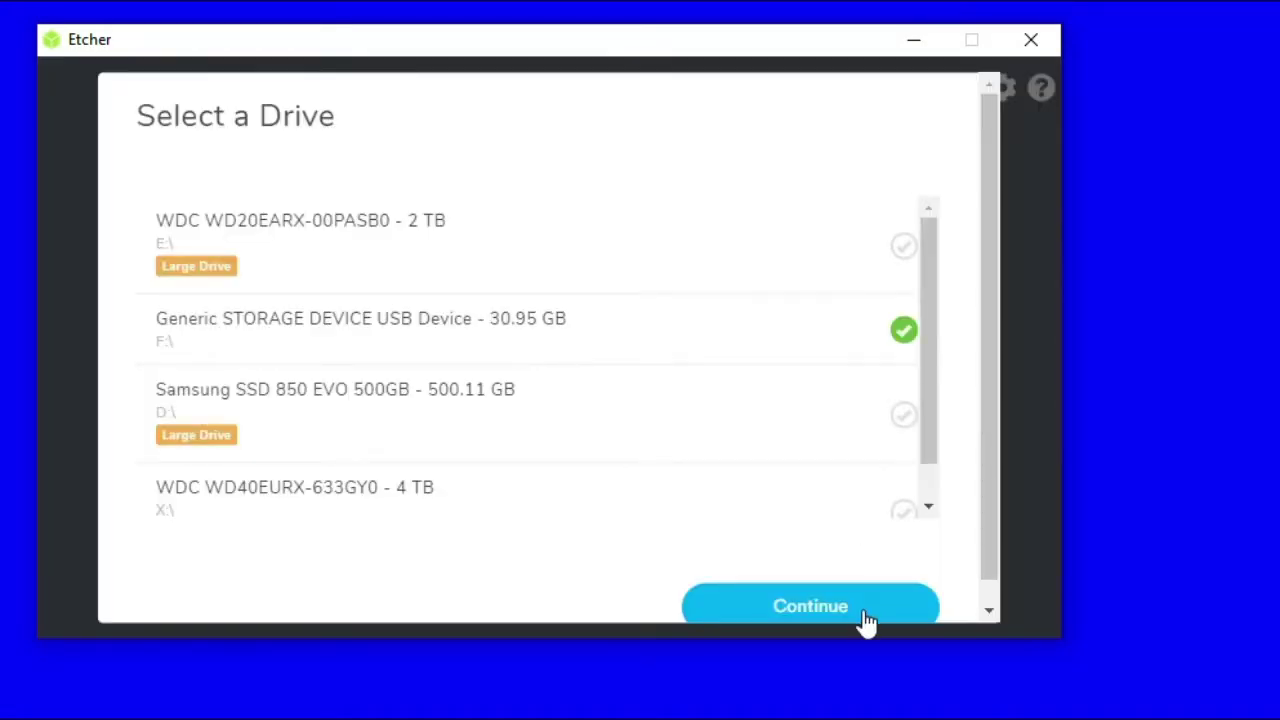
{"action": "left_click", "coordinate": [868, 612]}
{"action": "left_click", "coordinate": [811, 390]}
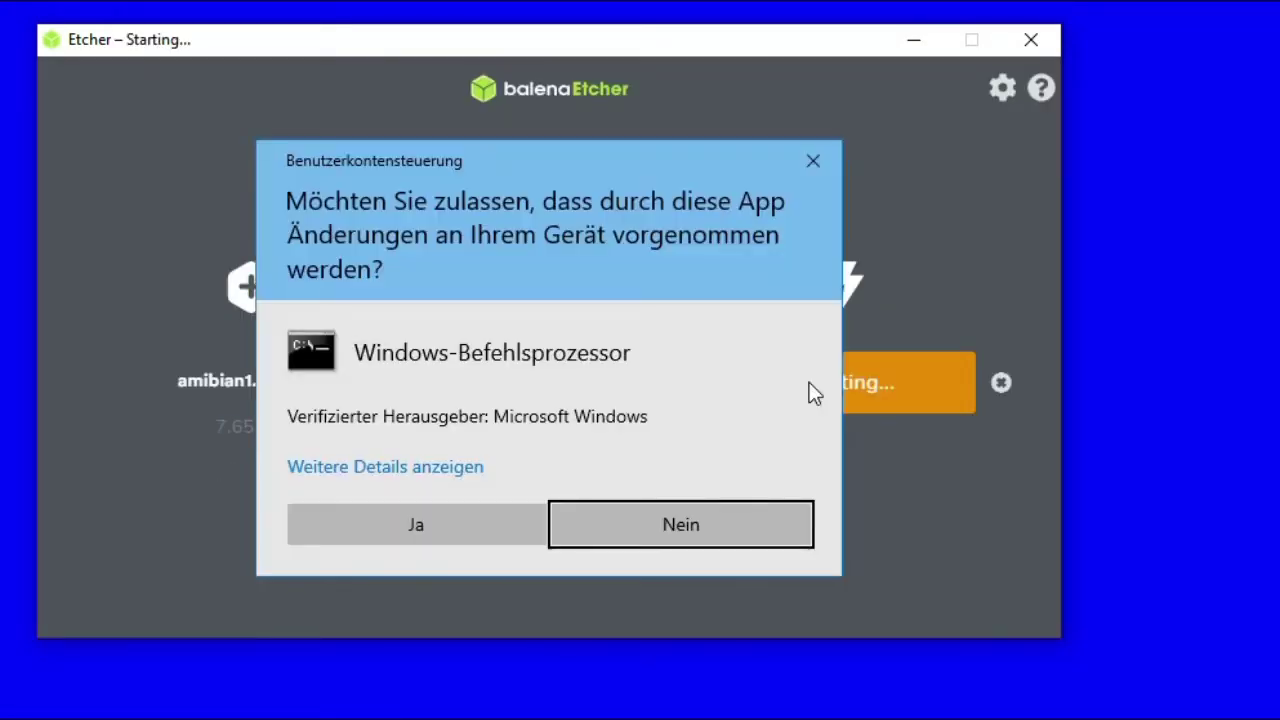
{"action": "left_click", "coordinate": [450, 522]}
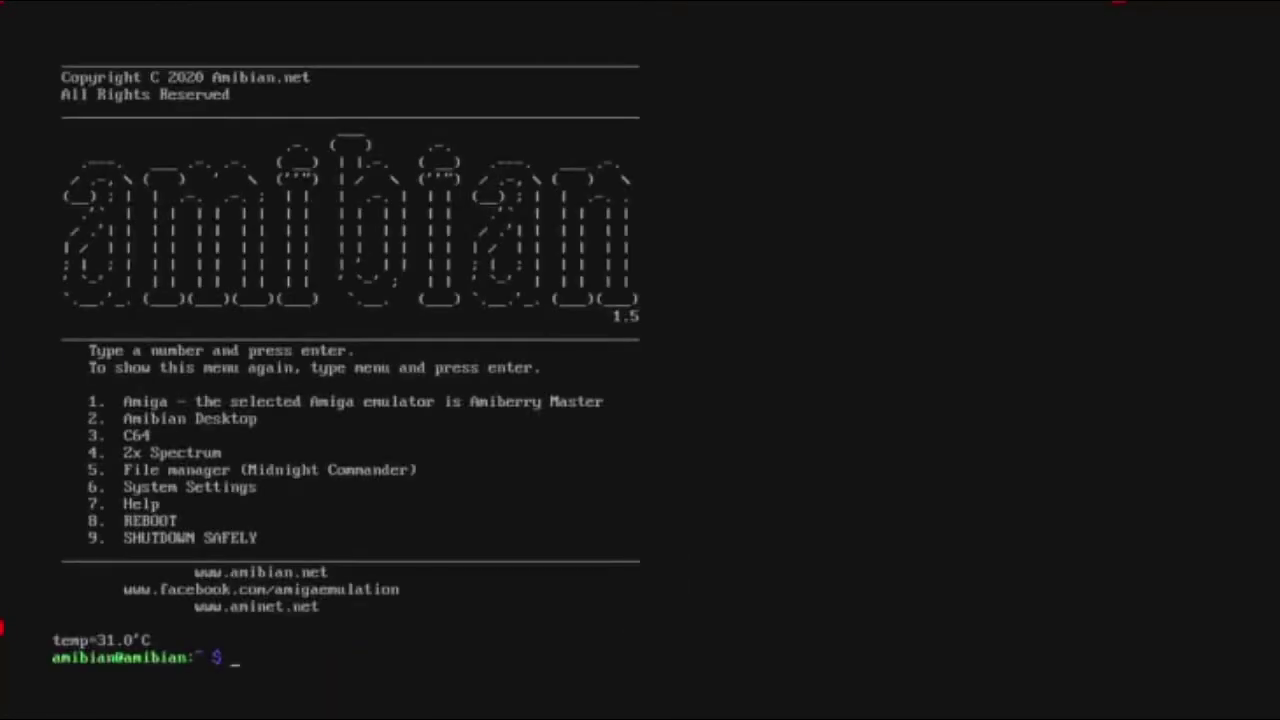
Enter the Wi-Fi network name and passphrase under System Settings > Network Options, then reopen System Settings.
{"action": "type", "text": "6"}
{"action": "key", "text": "Return"}
{"action": "key", "text": "Tab"}
{"action": "key", "text": "shift+Tab"}
{"action": "key", "text": "Down"}
{"action": "key", "text": "Return"}
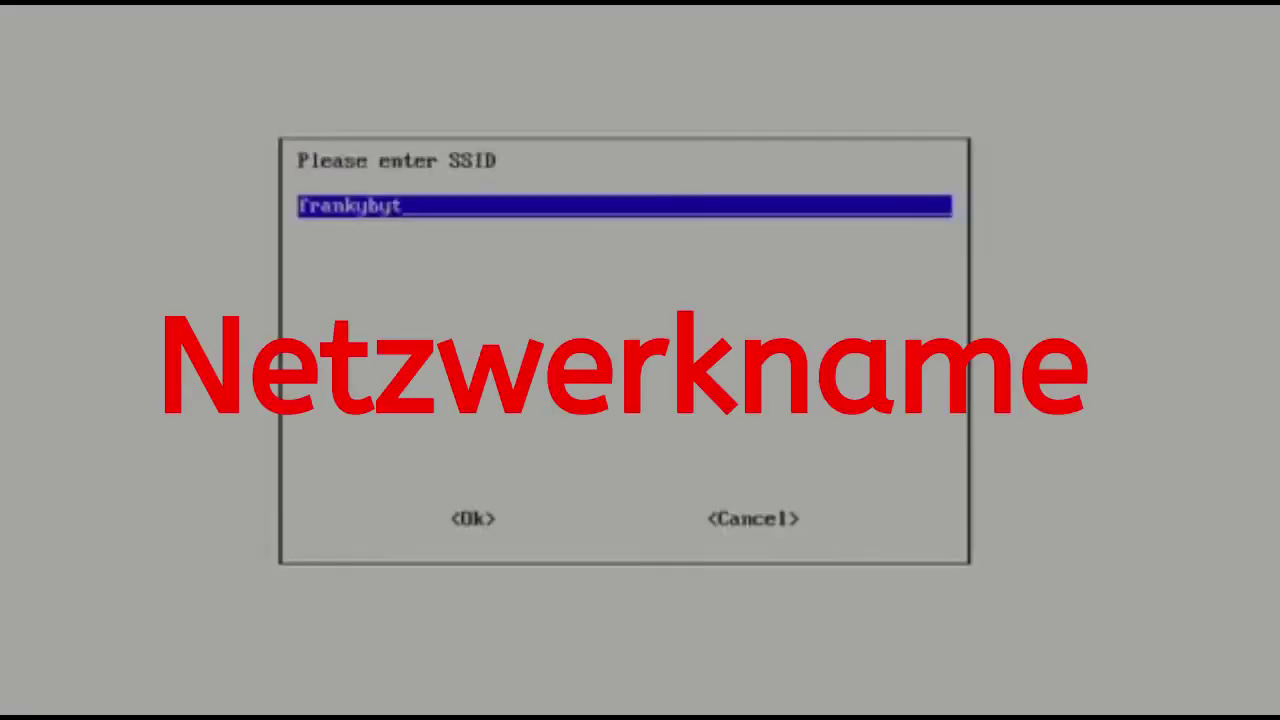
{"action": "type", "text": "e"}
{"action": "key", "text": "Return"}
{"action": "type", "text": "******"}
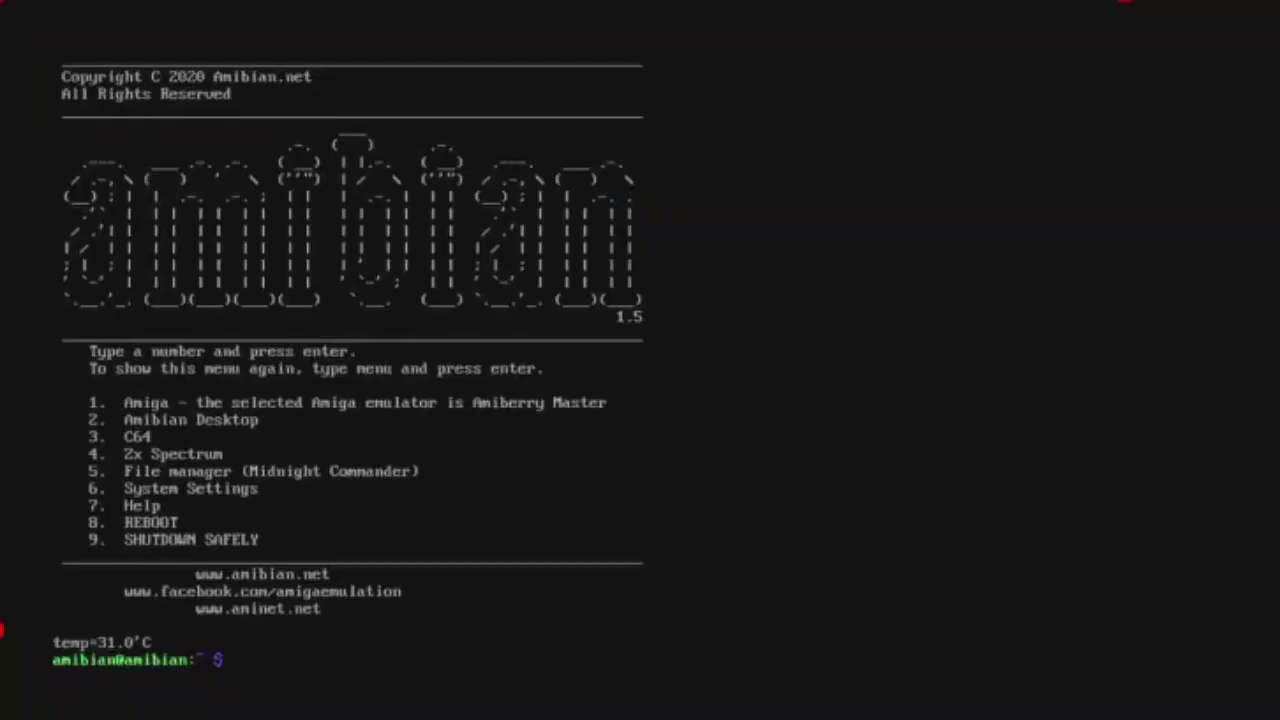
{"action": "type", "text": "6"}
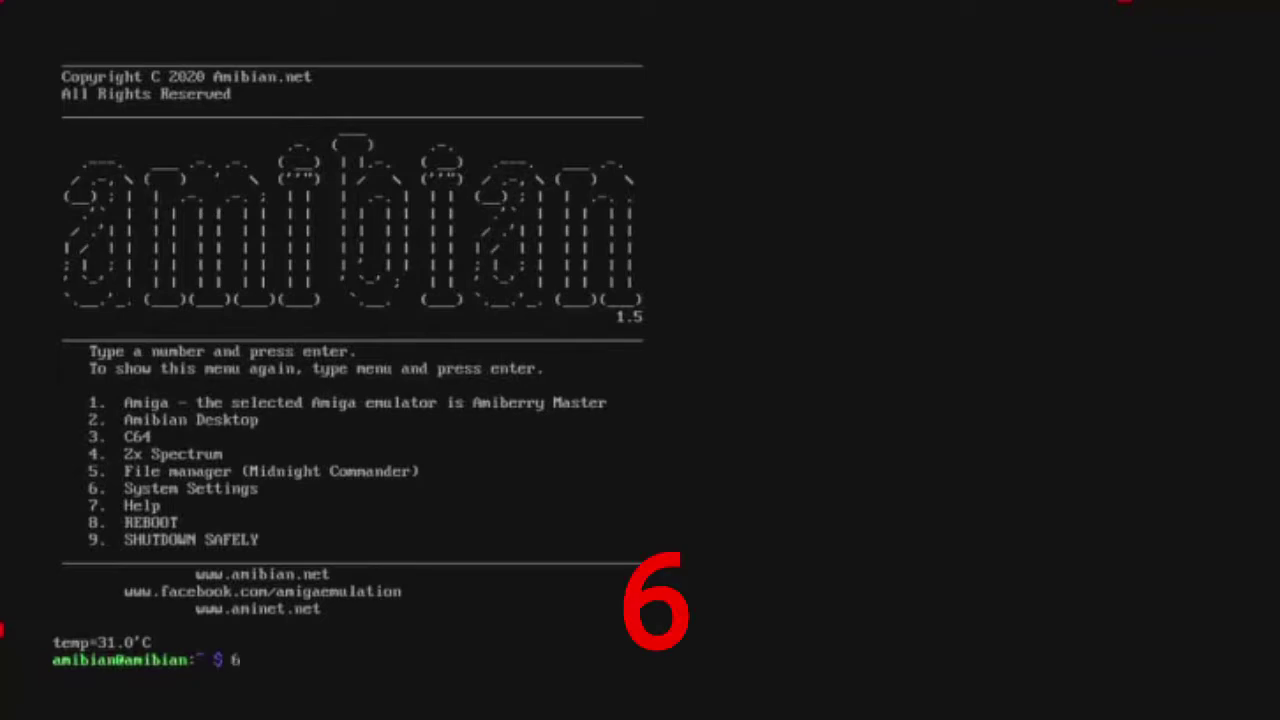
{"action": "key", "text": "Return"}
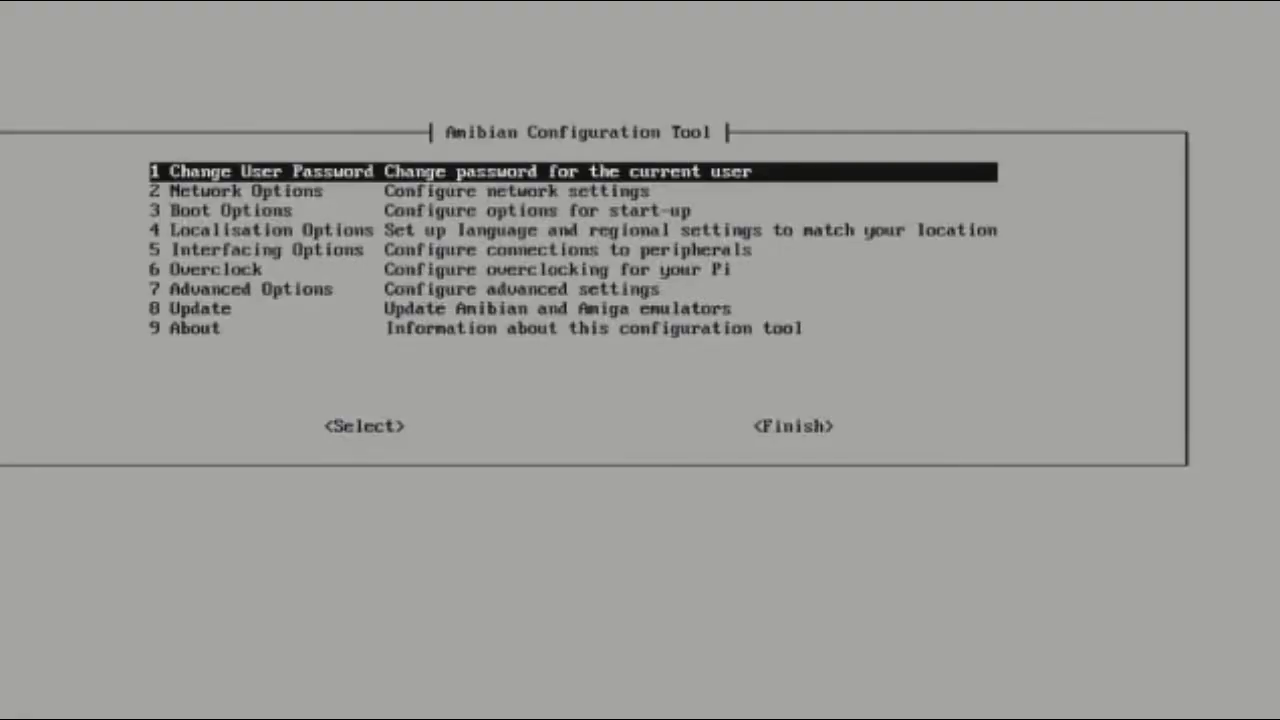
Expand the filesystem via Advanced Options > A1 to fill the SD card, then finish and reboot.
{"action": "key", "text": "Down"}
{"action": "key", "text": "Down"}
{"action": "key", "text": "Down"}
{"action": "key", "text": "Down"}
{"action": "key", "text": "Down"}
{"action": "key", "text": "Down"}
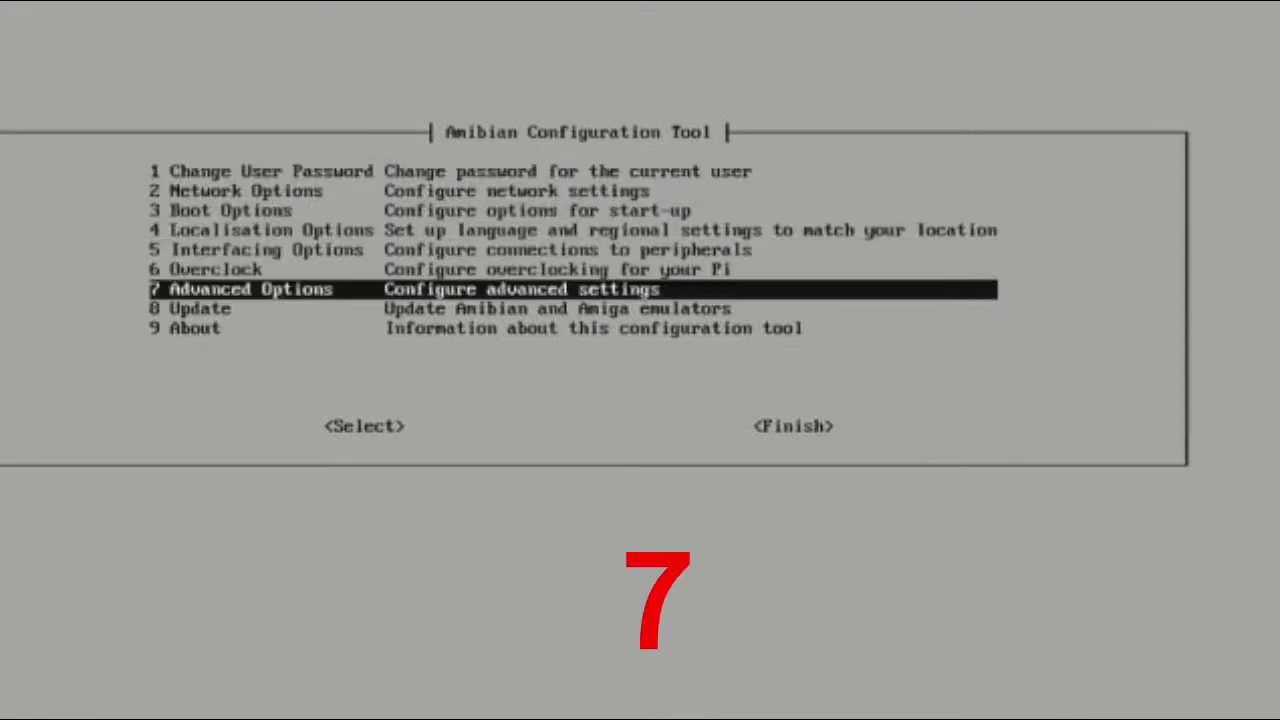
{"action": "key", "text": "Return"}
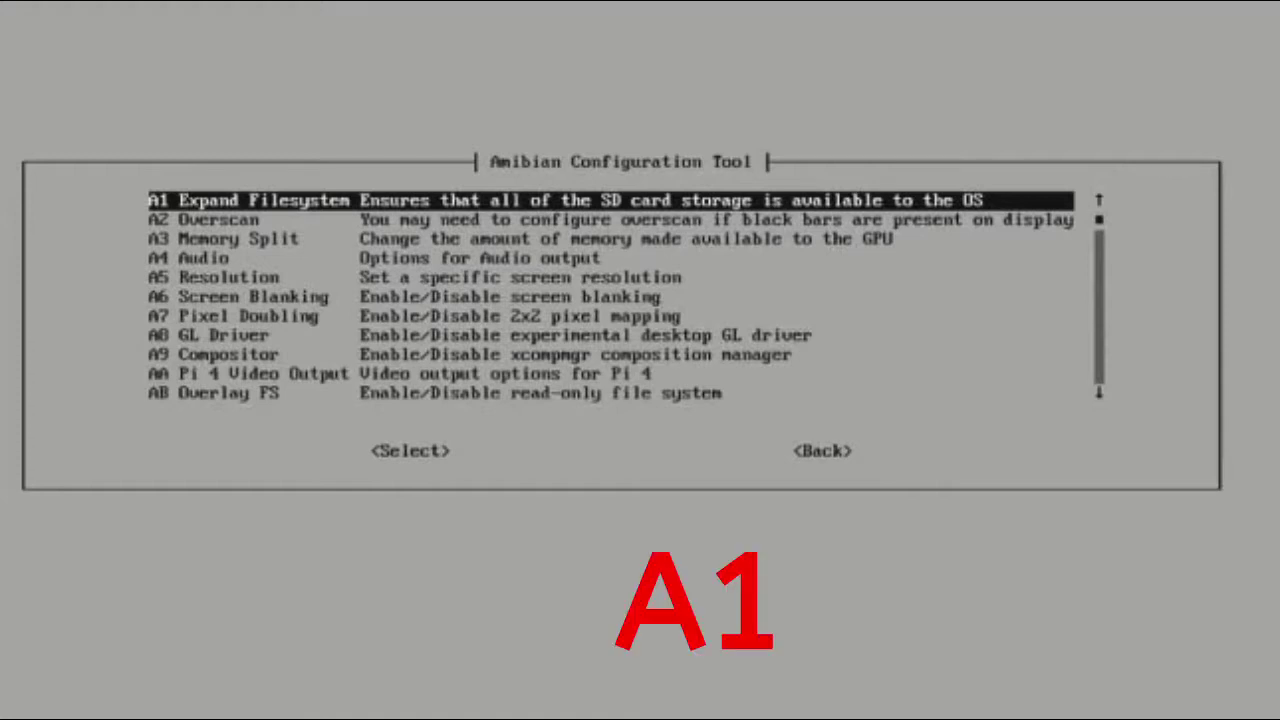
{"action": "key", "text": "Return"}
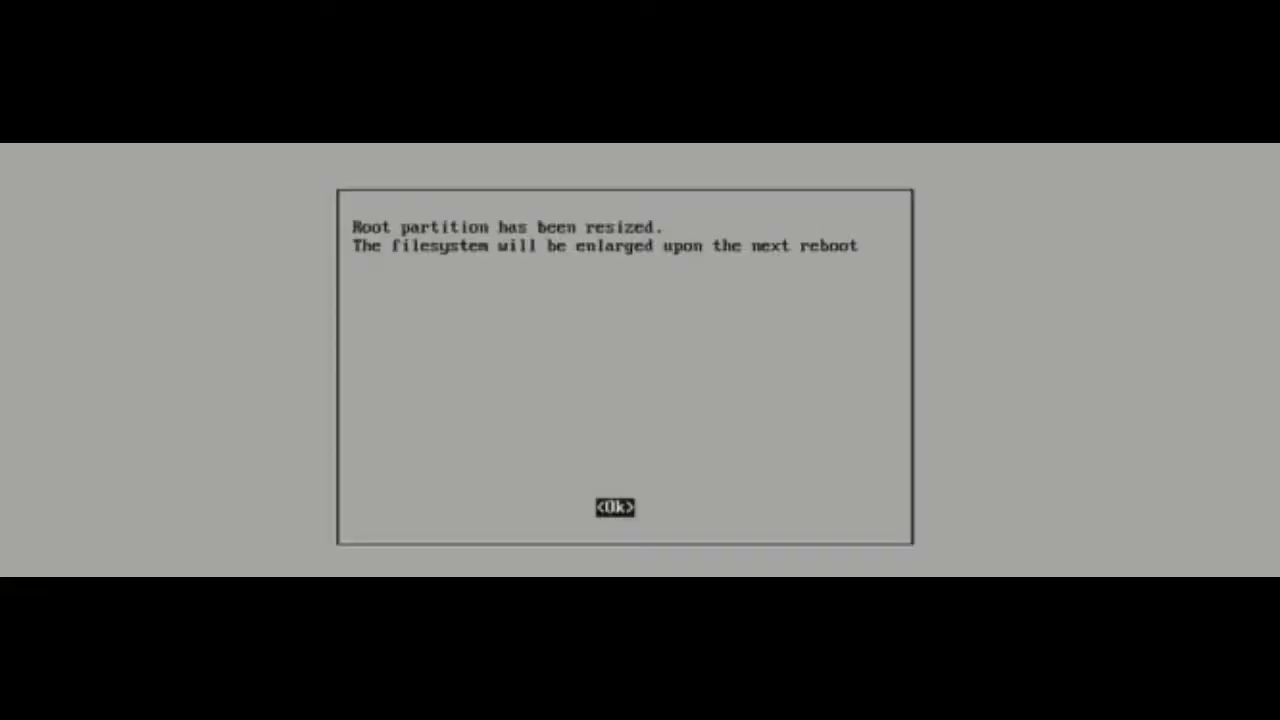
{"action": "key", "text": "Return"}
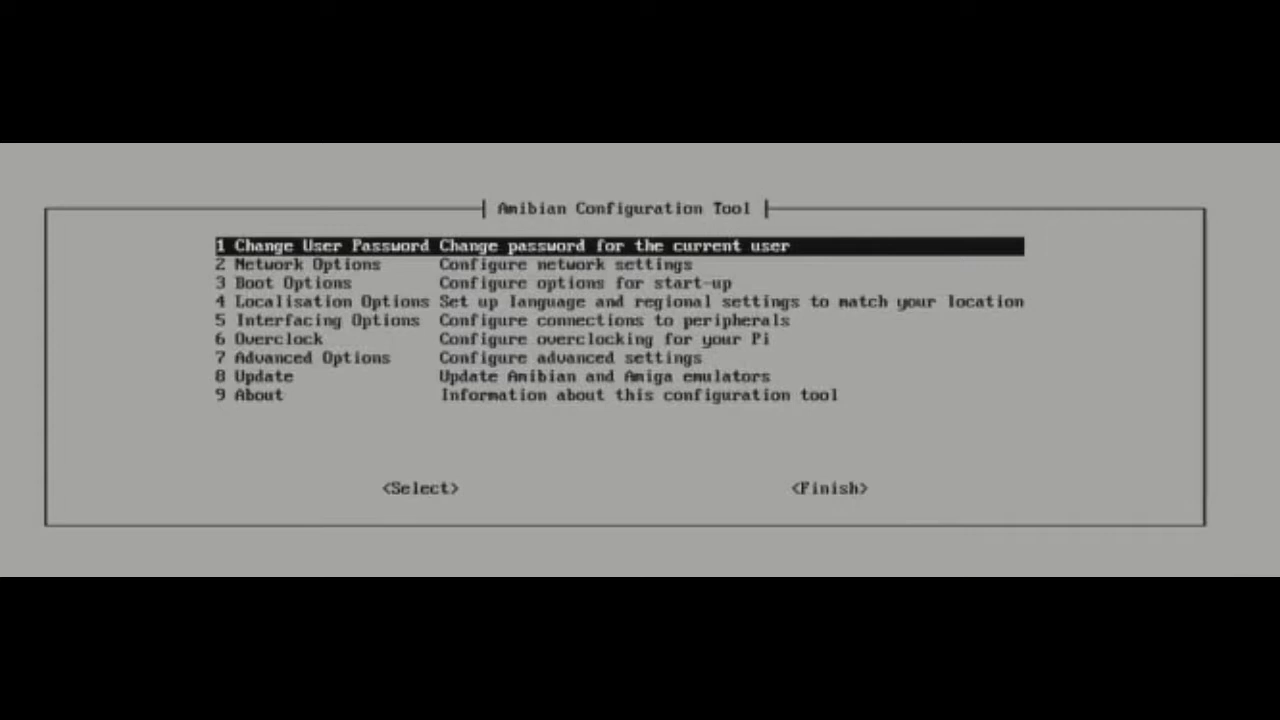
{"action": "key", "text": "Tab"}
{"action": "key", "text": "Tab"}
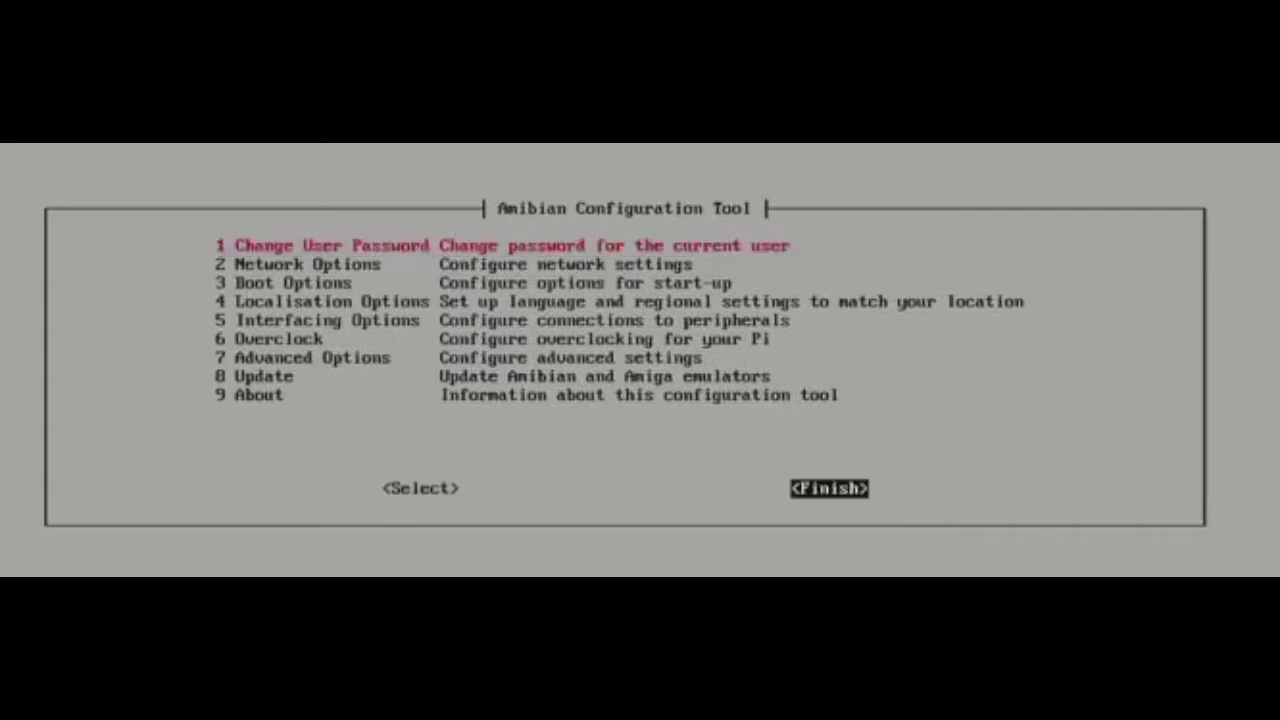
{"action": "key", "text": "Return"}
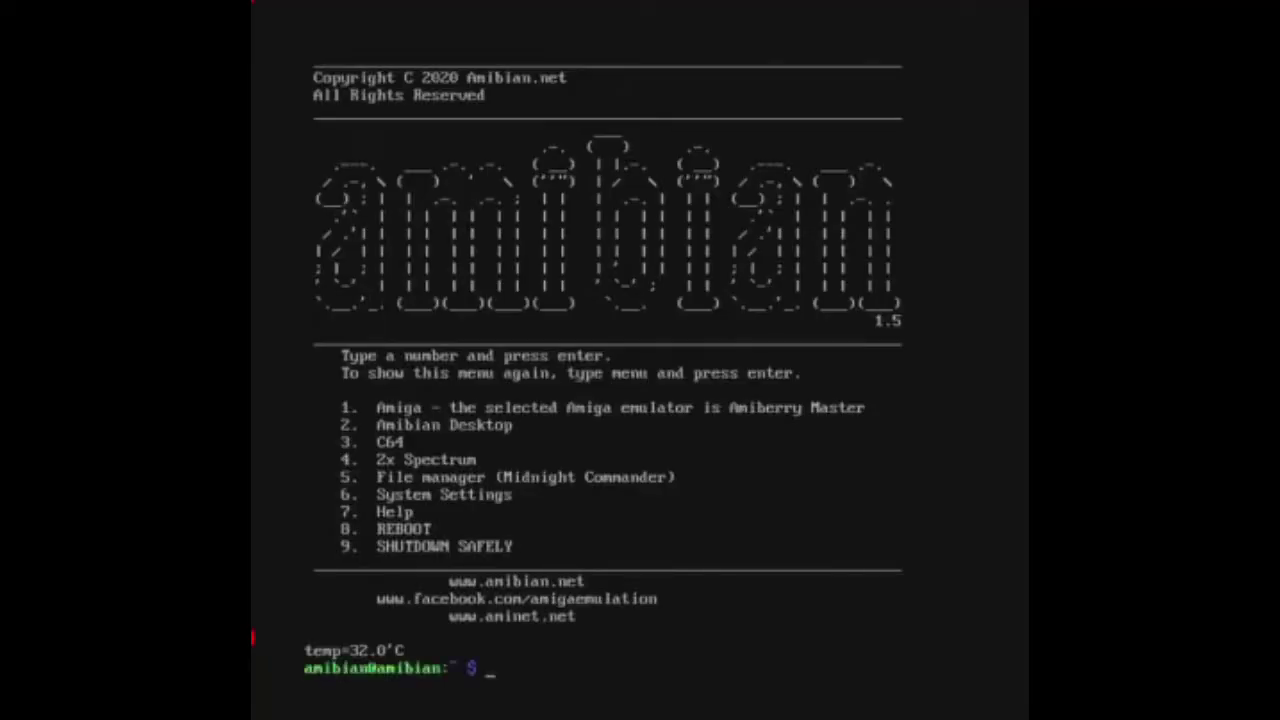
Update the Amibian system via option 6, Update > U1 Update Amibian.
{"action": "type", "text": "6"}
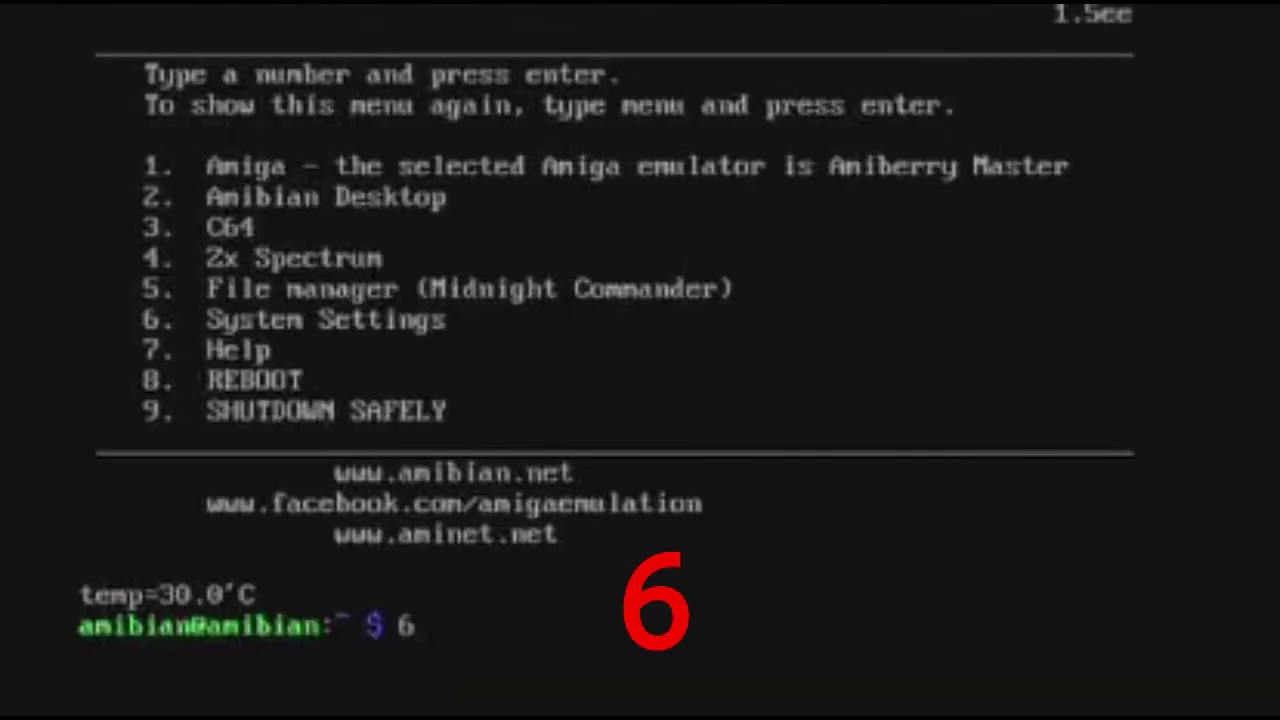
{"action": "key", "text": "Return"}
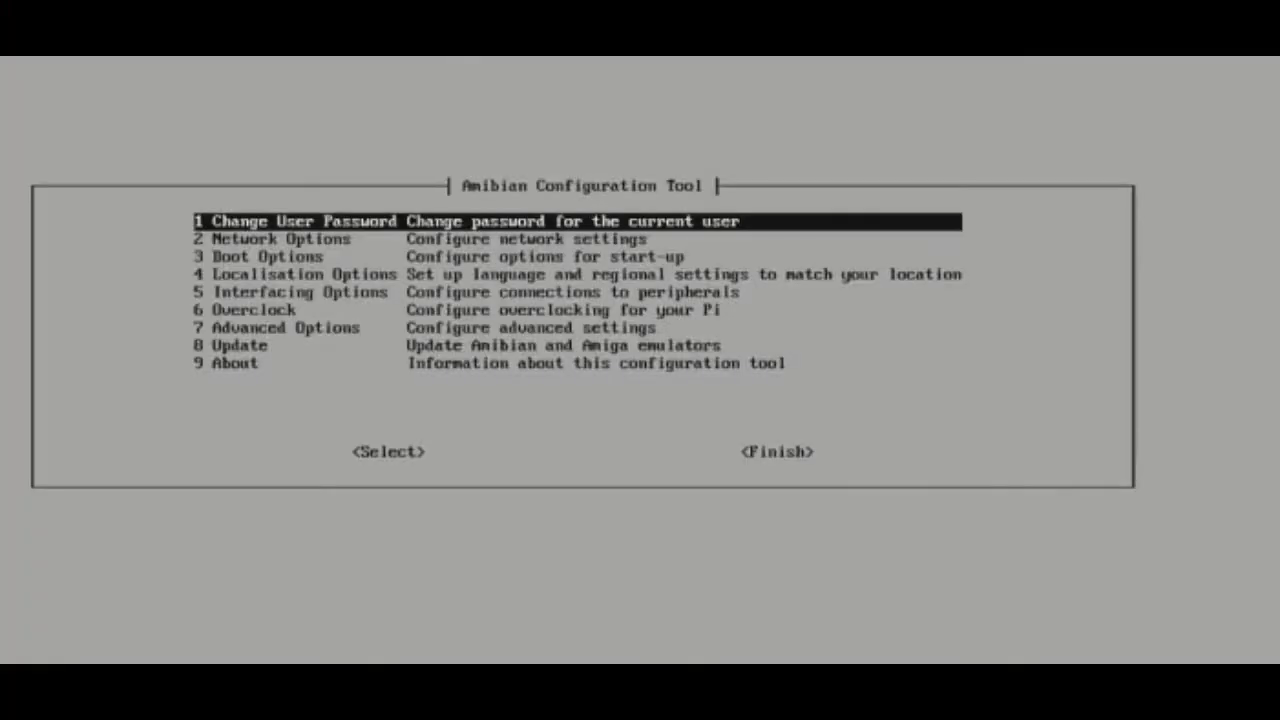
{"action": "key", "text": "Down"}
{"action": "key", "text": "Down"}
{"action": "key", "text": "Down"}
{"action": "key", "text": "Down"}
{"action": "key", "text": "Down"}
{"action": "key", "text": "Down"}
{"action": "key", "text": "Down"}
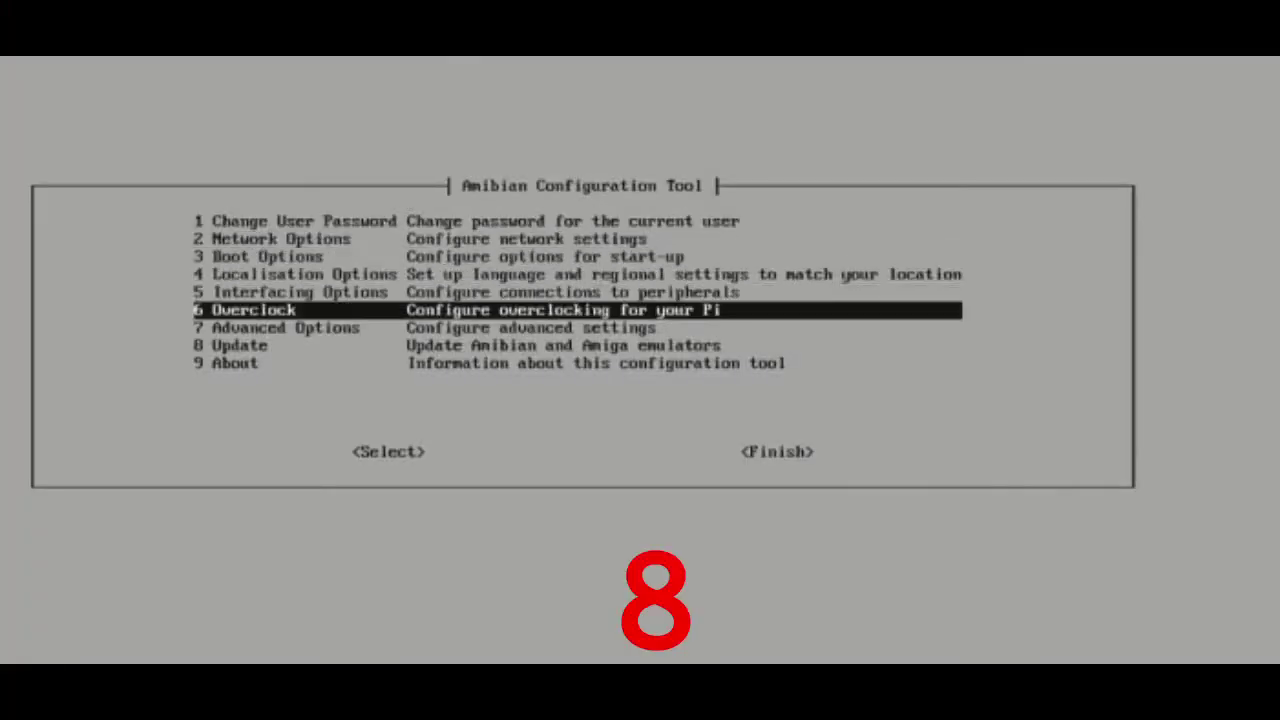
{"action": "key", "text": "Return"}
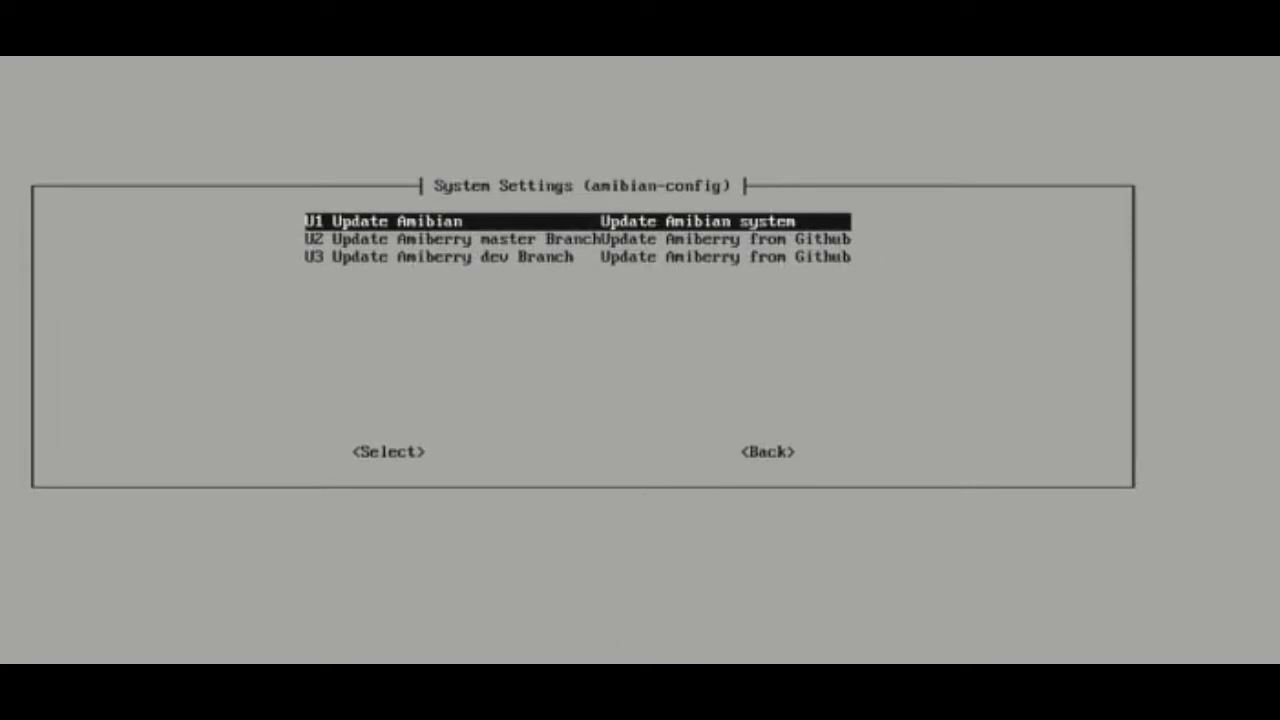
{"action": "key", "text": "Return"}
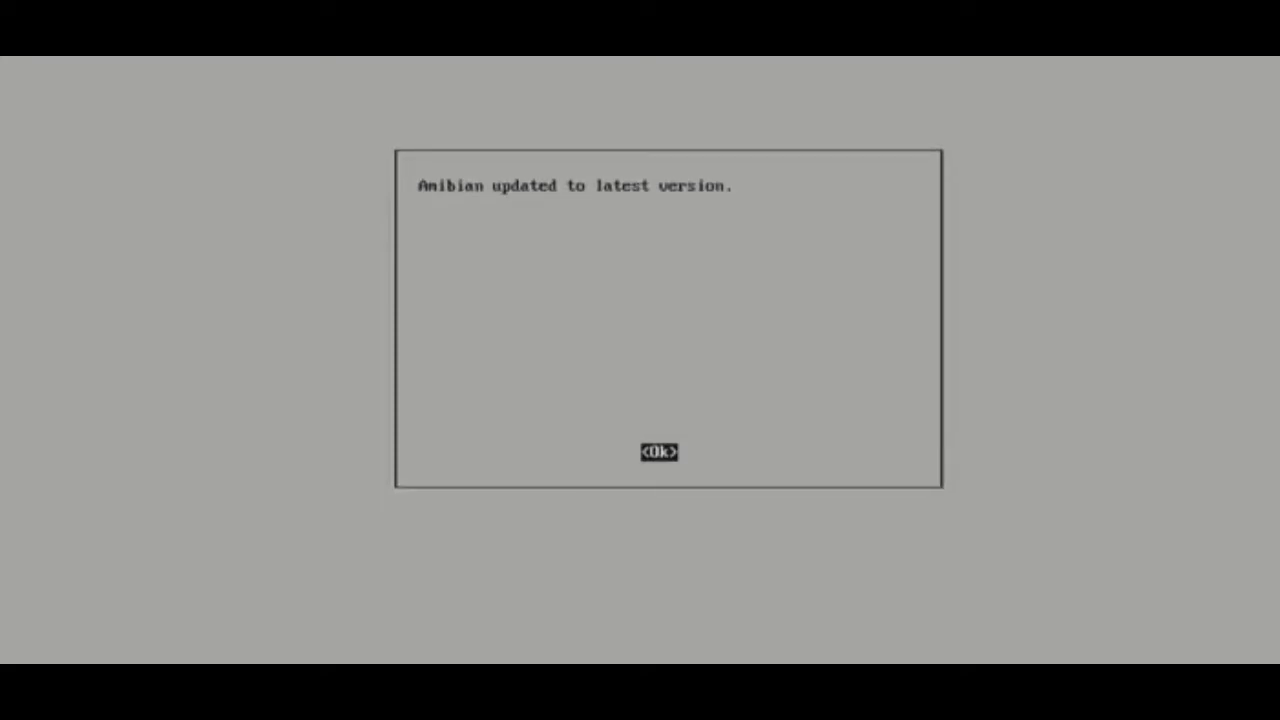
{"action": "key", "text": "Return"}
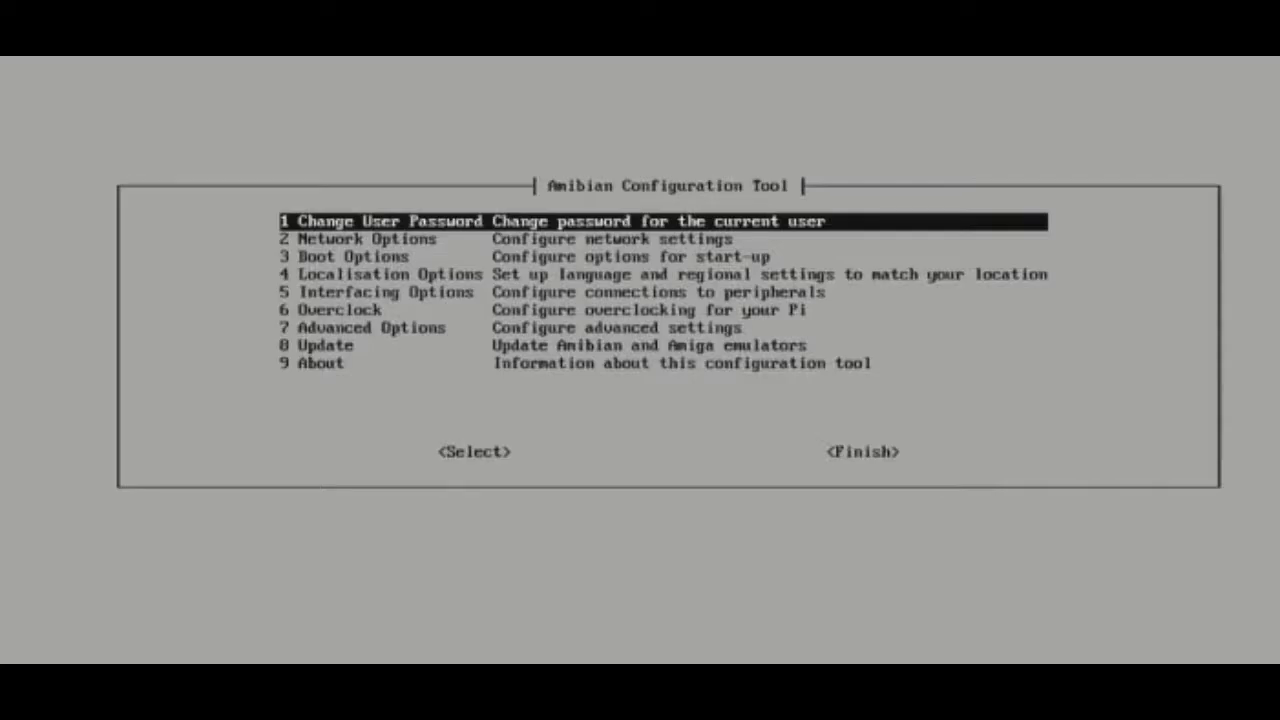
Rebuild Amiberry from the master branch via Update > U2 Update Amiberry master Branch.
{"action": "key", "text": "Down"}
{"action": "key", "text": "Down"}
{"action": "key", "text": "Down"}
{"action": "key", "text": "Down"}
{"action": "key", "text": "Down"}
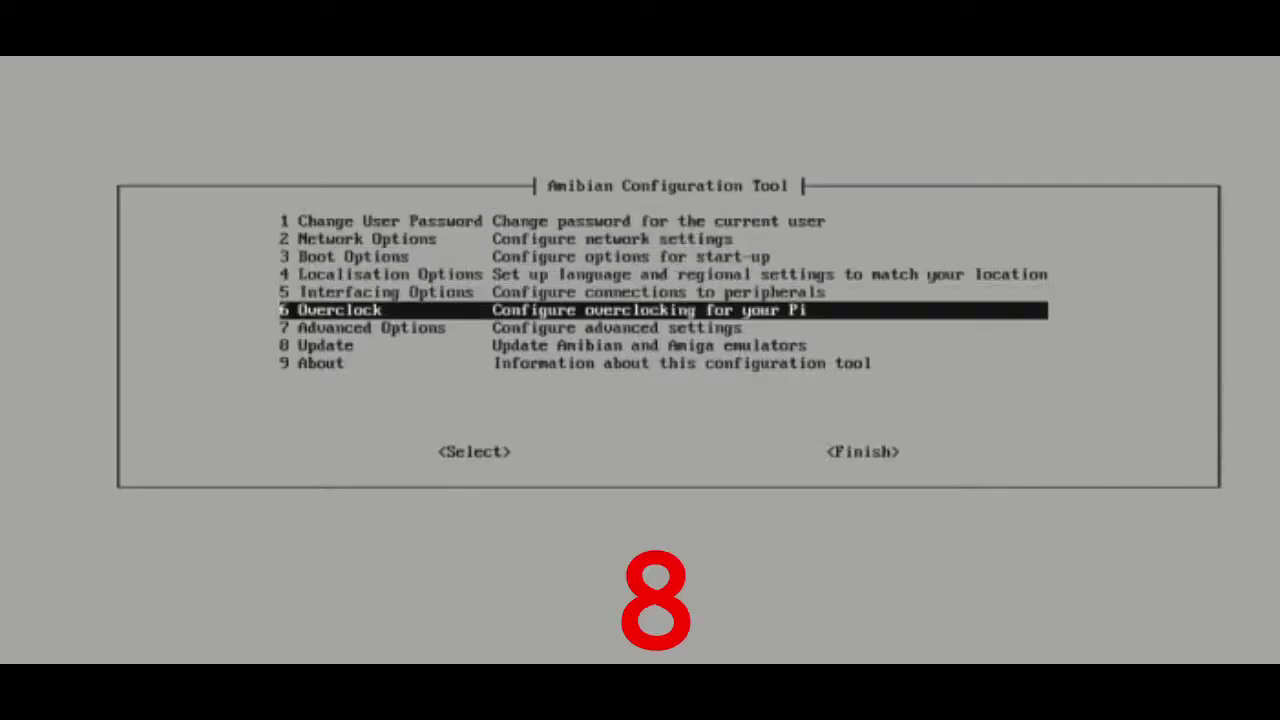
{"action": "key", "text": "Down"}
{"action": "key", "text": "Down"}
{"action": "key", "text": "Return"}
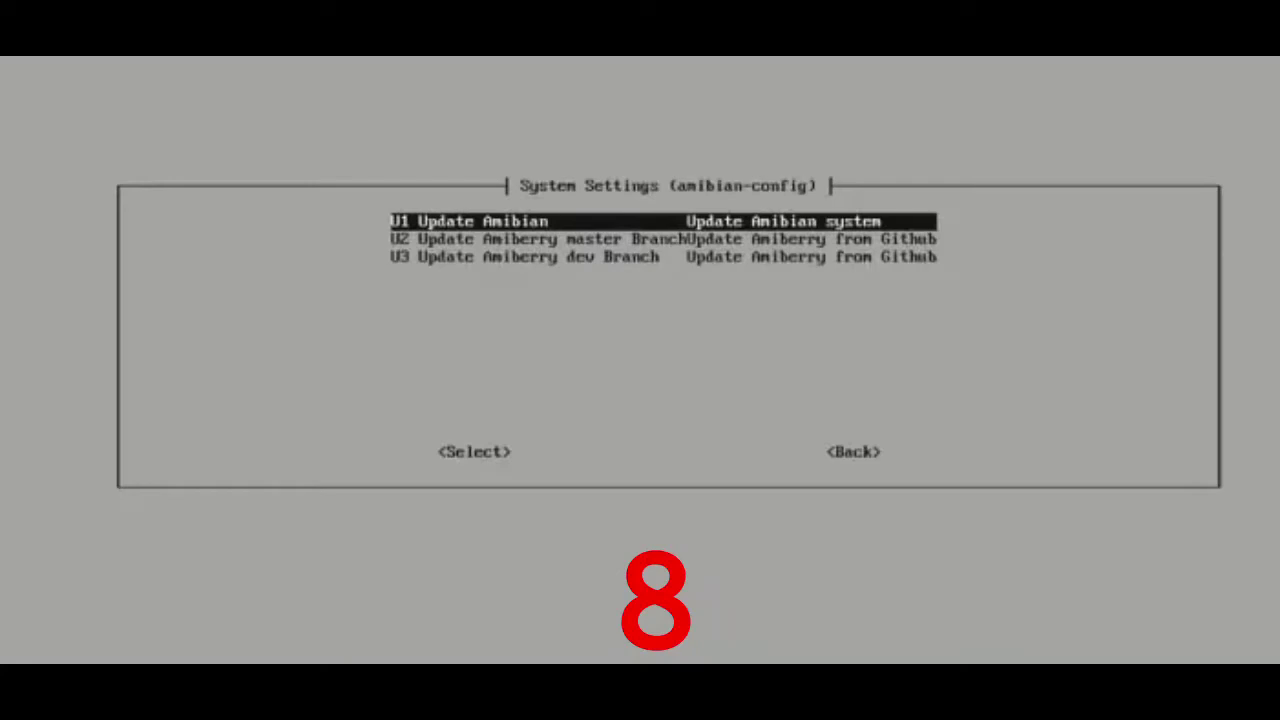
{"action": "key", "text": "Down"}
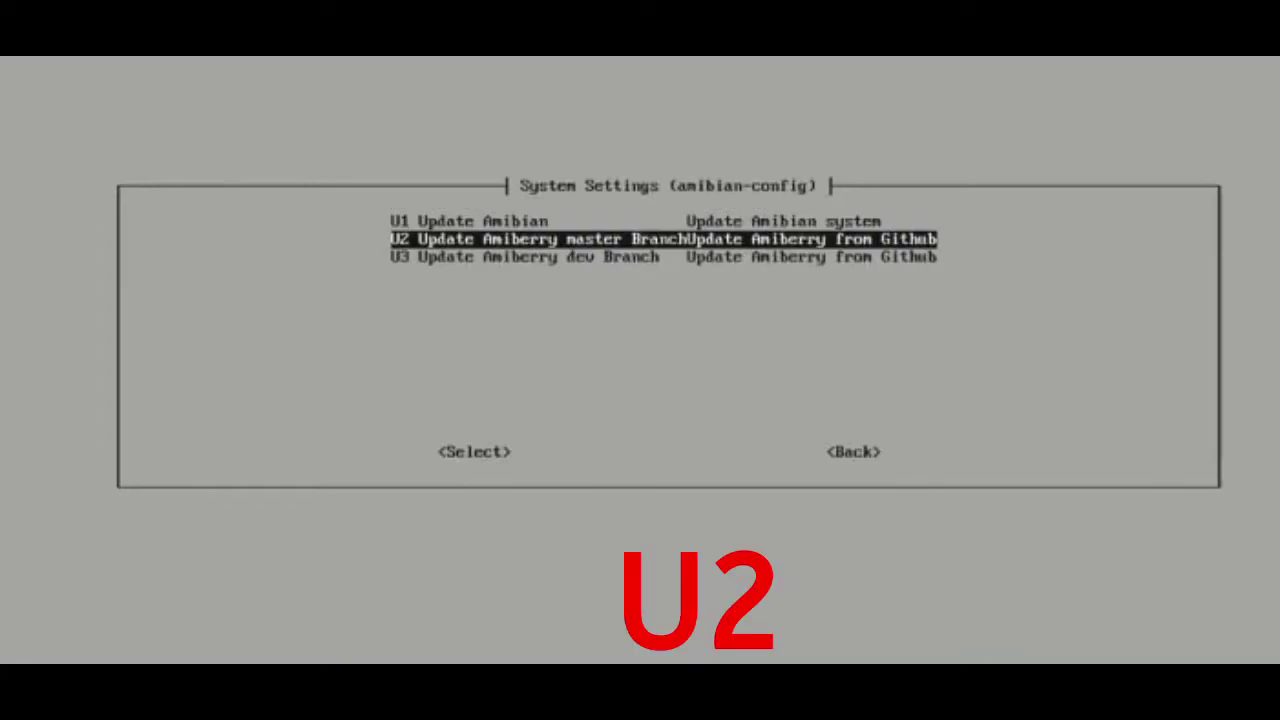
{"action": "key", "text": "Return"}
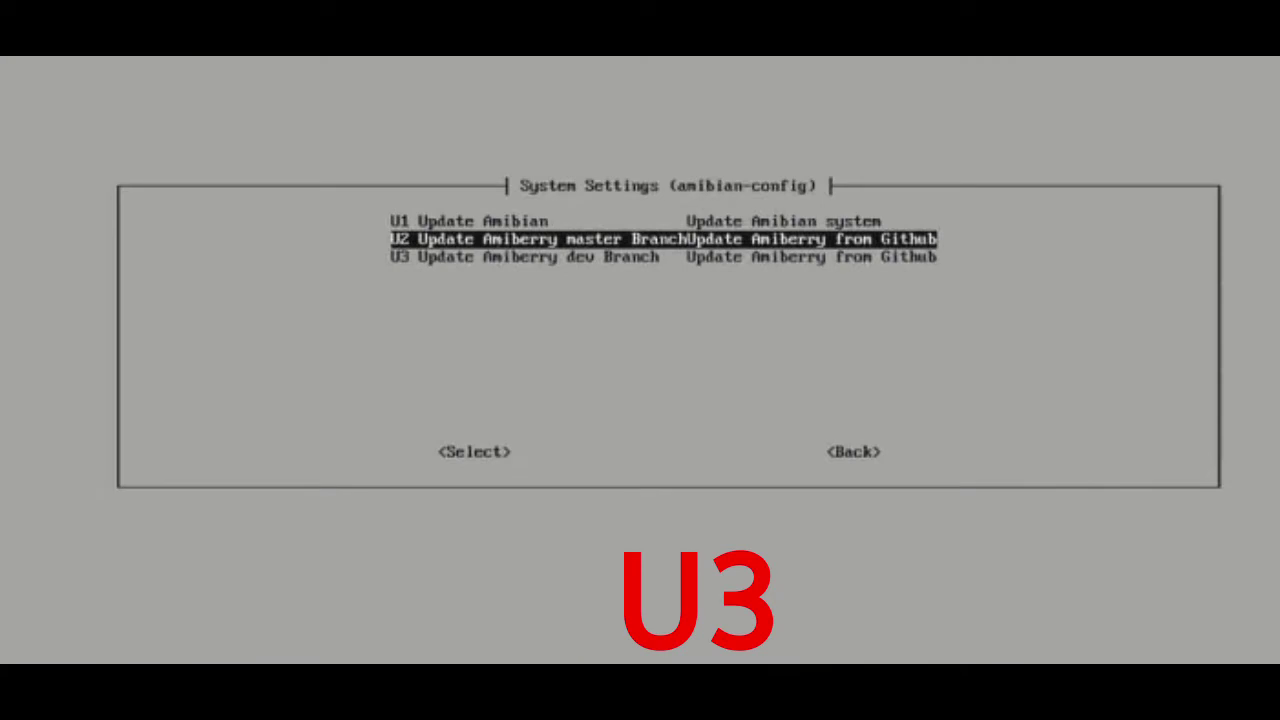
{"action": "key", "text": "Down"}
{"action": "key", "text": "Return"}
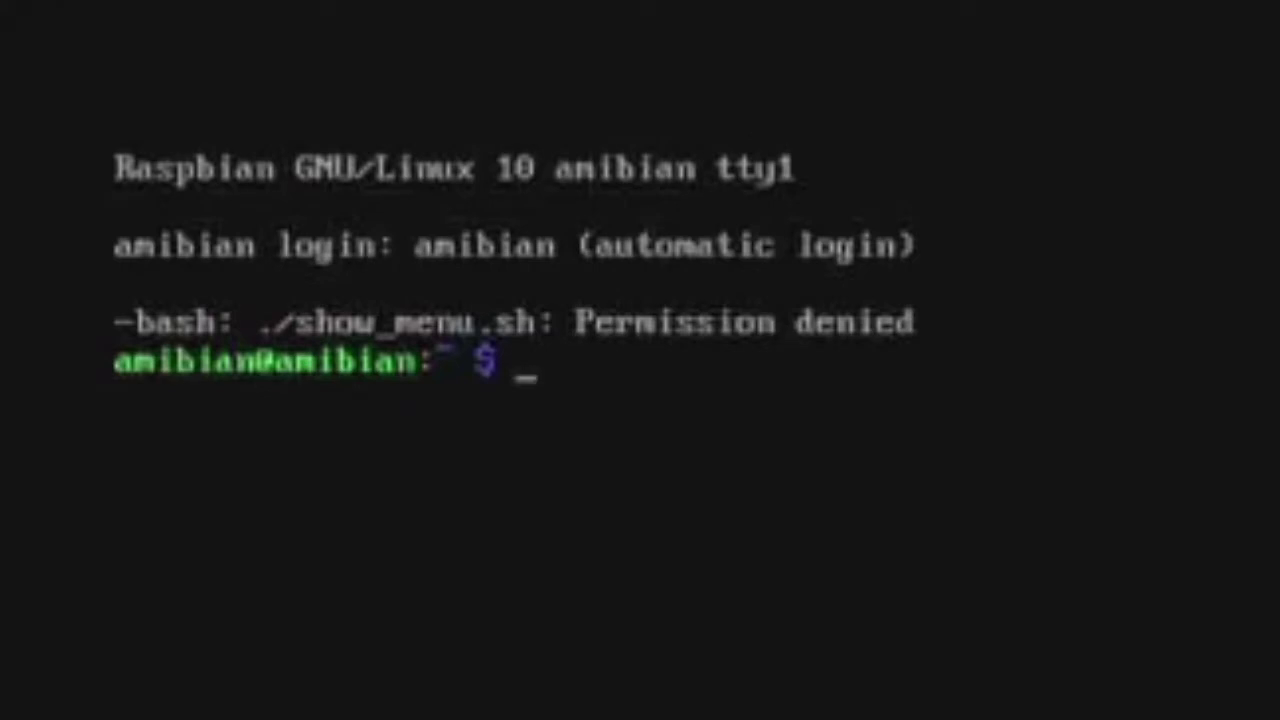
Run the permission fix command, then quit Amiberry back to the Amibian menu.
{"action": "type", "text": "permission"}
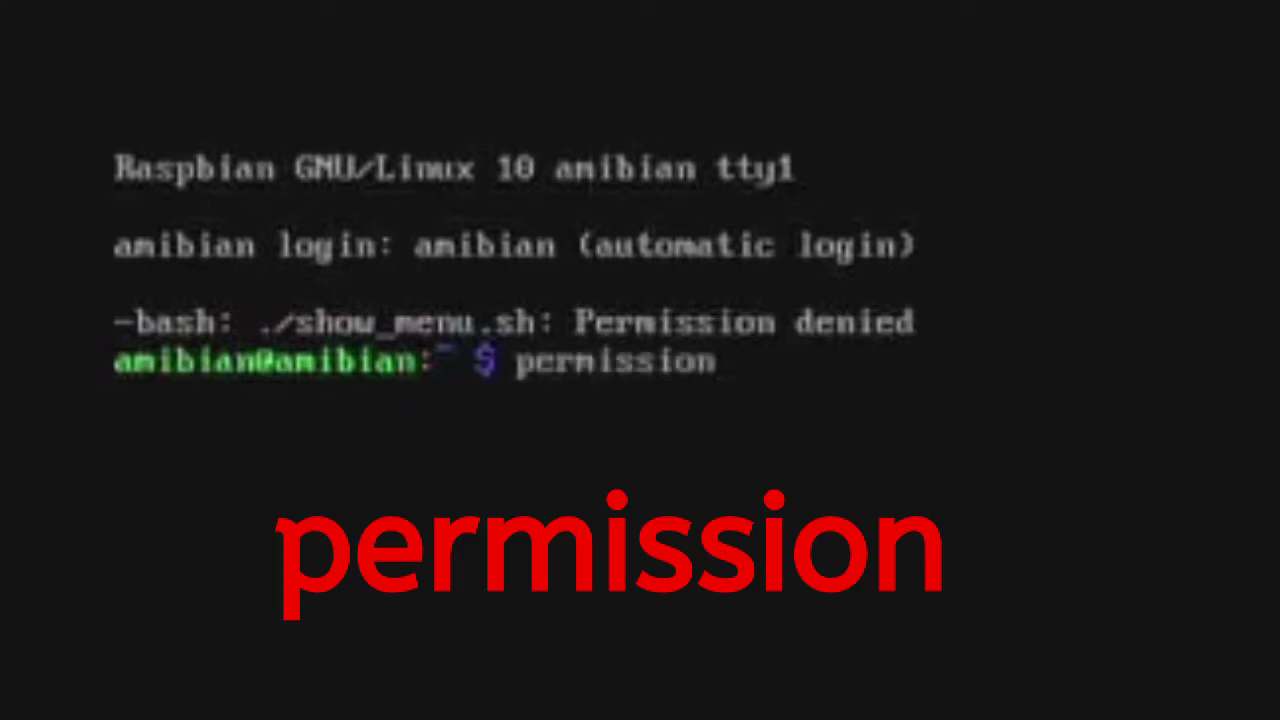
{"action": "key", "text": "Return"}
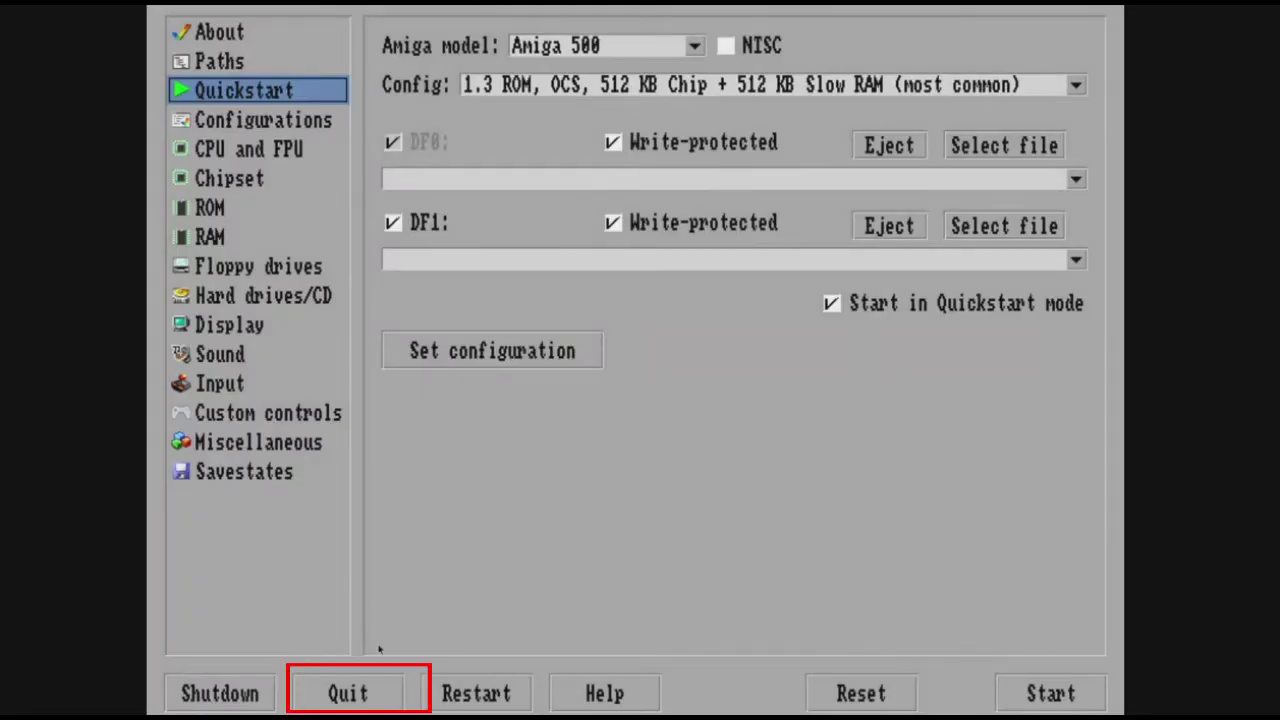
{"action": "left_click", "coordinate": [352, 693]}
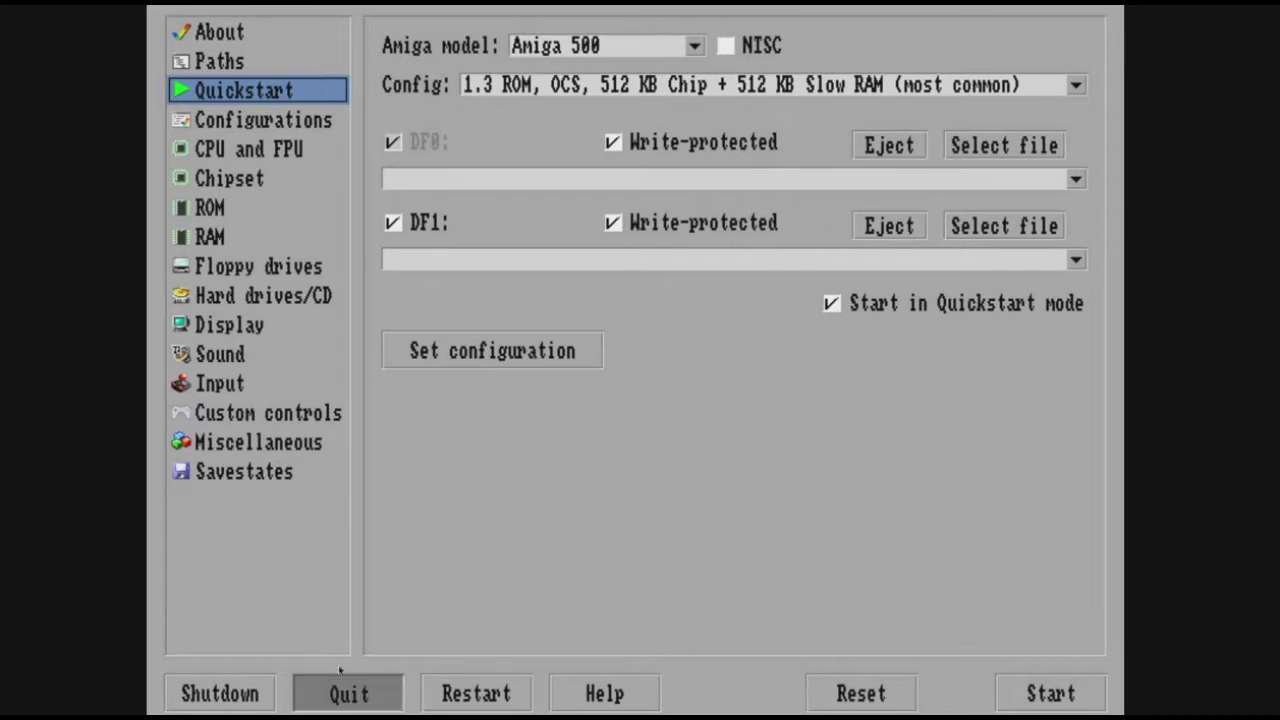
Enable the SSH server in the Amibian configuration tool's Interfacing Options and finish.
{"action": "type", "text": "6"}
{"action": "key", "text": "Return"}
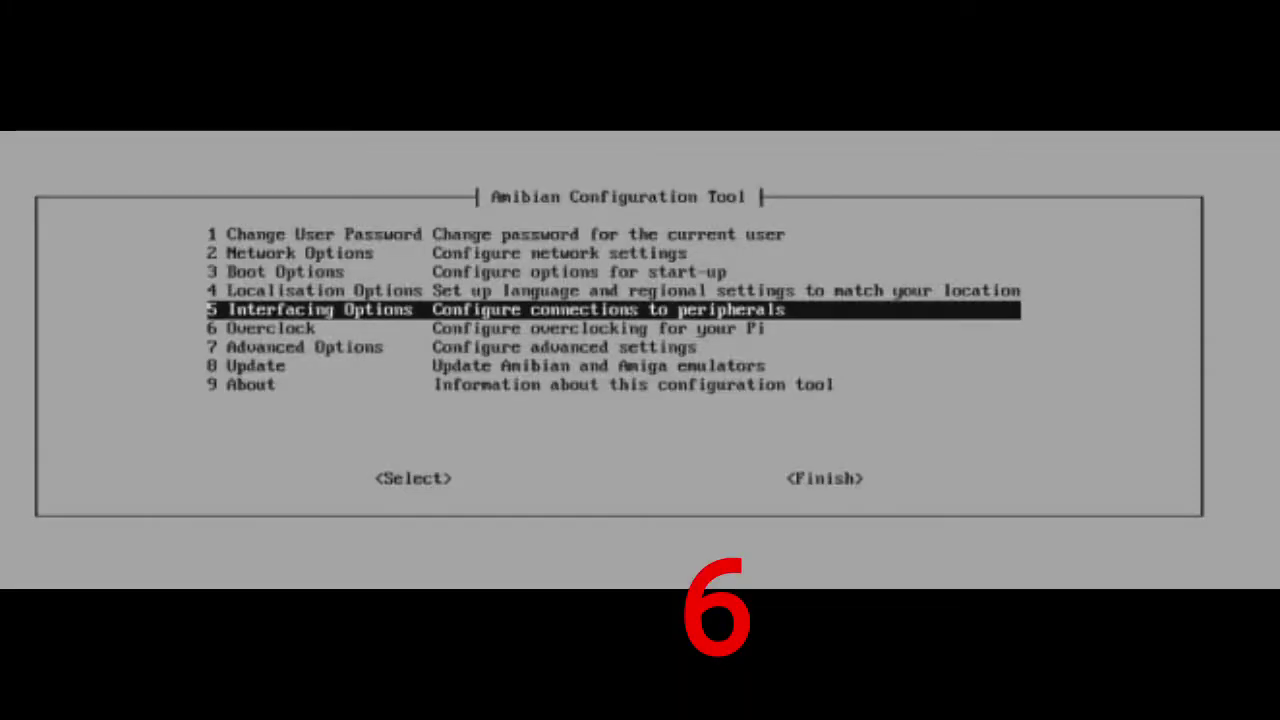
{"action": "key", "text": "Up"}
{"action": "key", "text": "Down"}
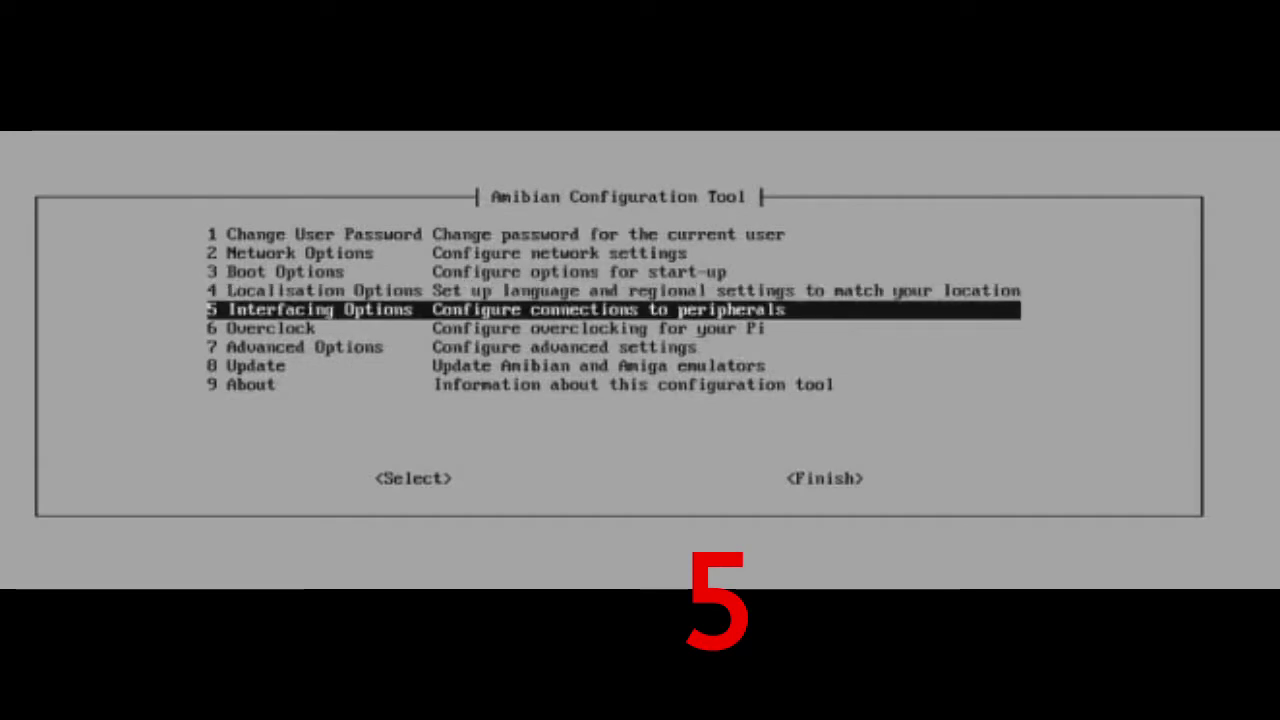
{"action": "key", "text": "Return"}
{"action": "key", "text": "Down"}
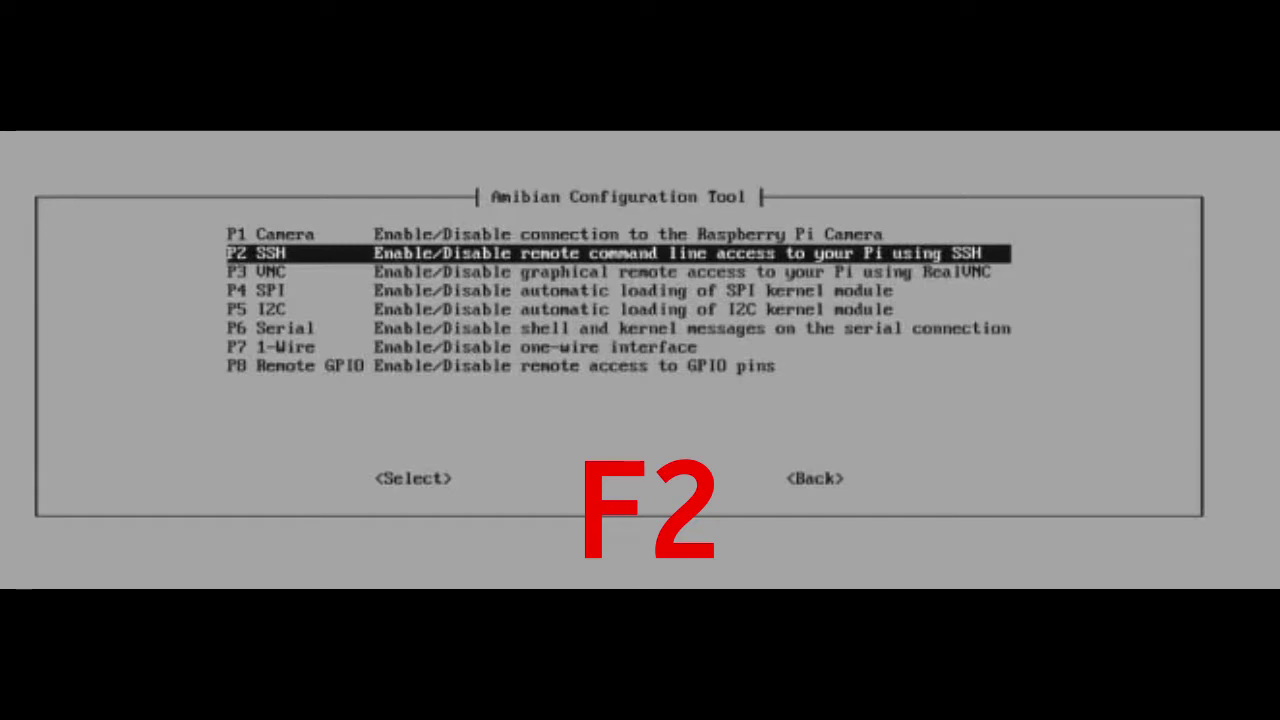
{"action": "key", "text": "Return"}
{"action": "key", "text": "Left"}
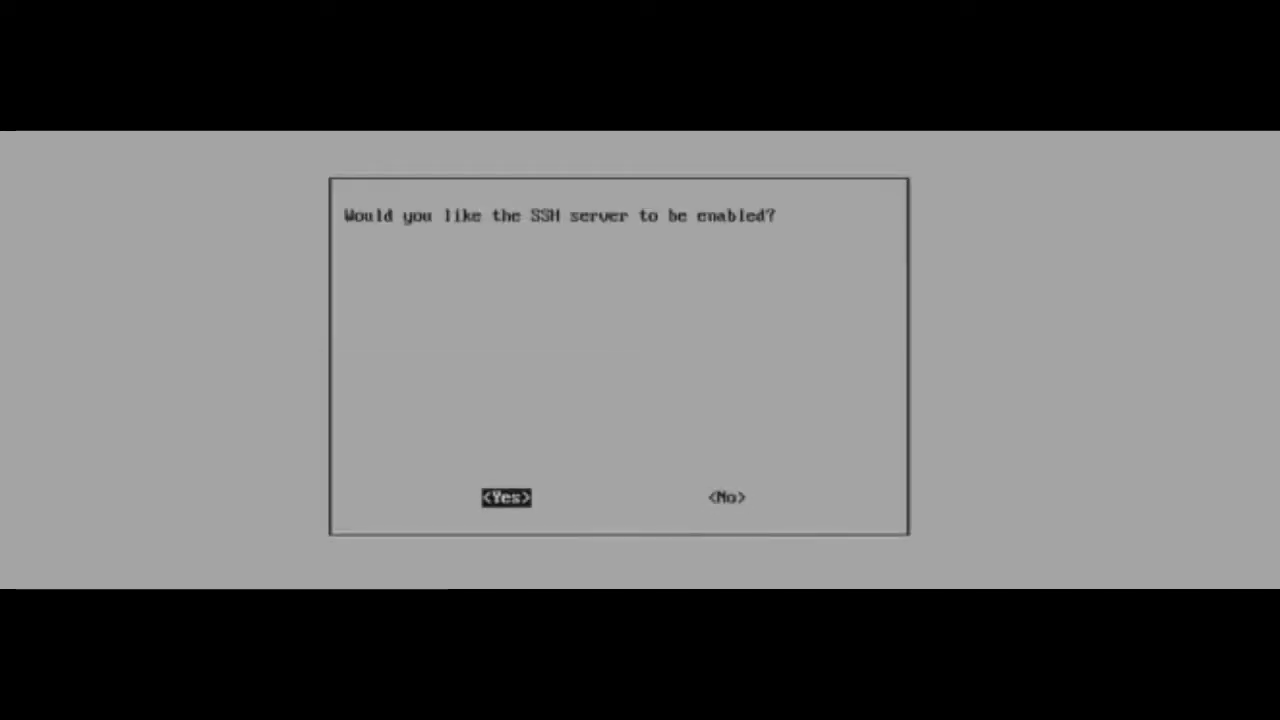
{"action": "key", "text": "Return"}
{"action": "key", "text": "Return"}
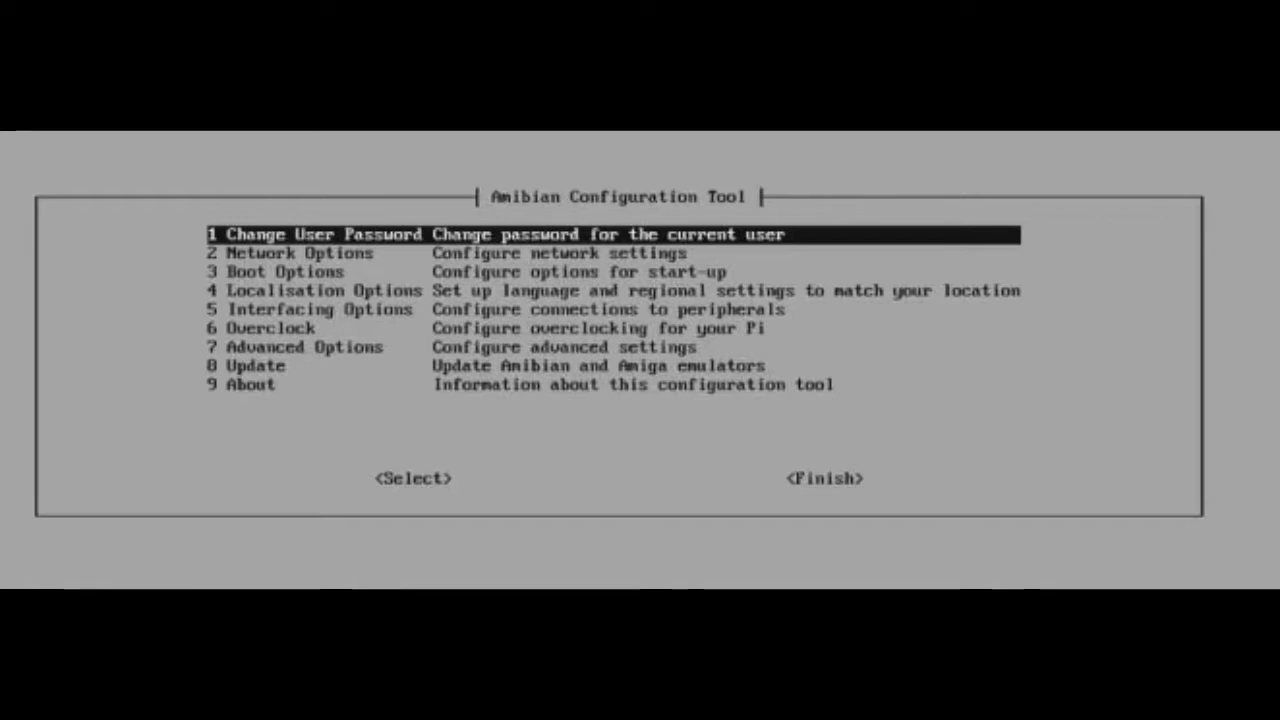
{"action": "key", "text": "Tab"}
{"action": "key", "text": "Tab"}
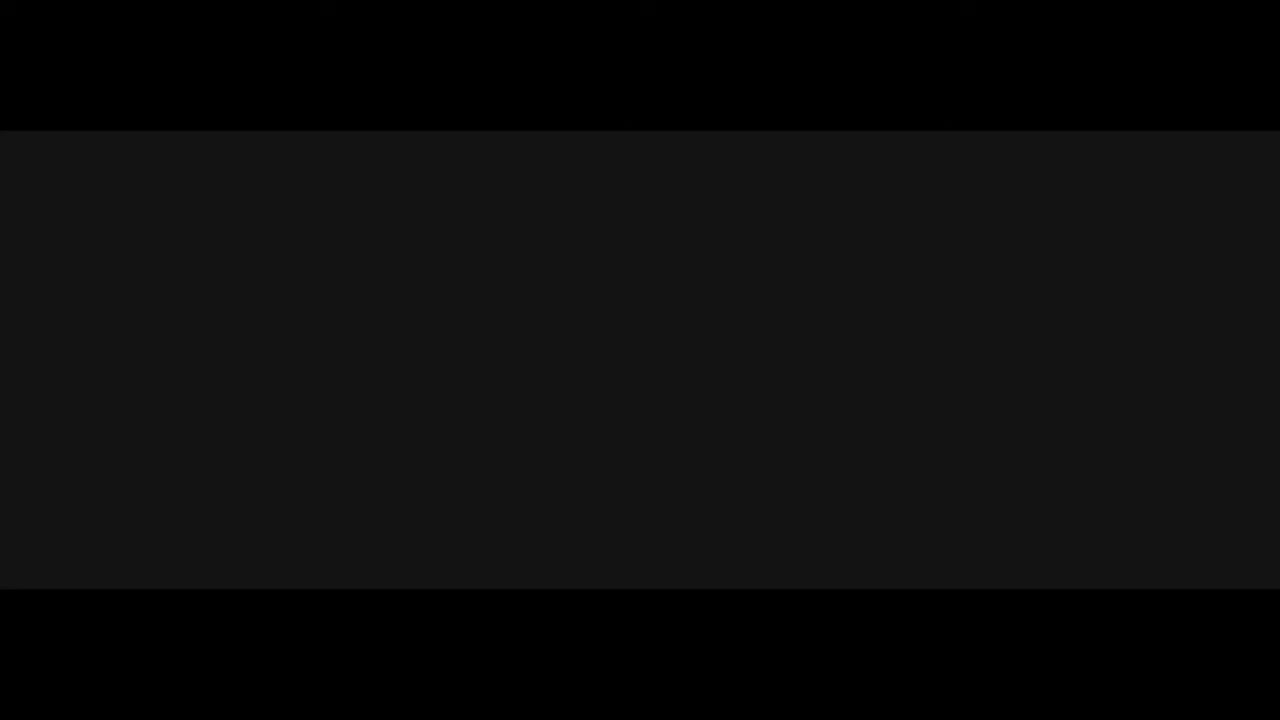
Run ifconfig to read Amibian's IP address, then reboot the system.
{"action": "type", "text": "config"}
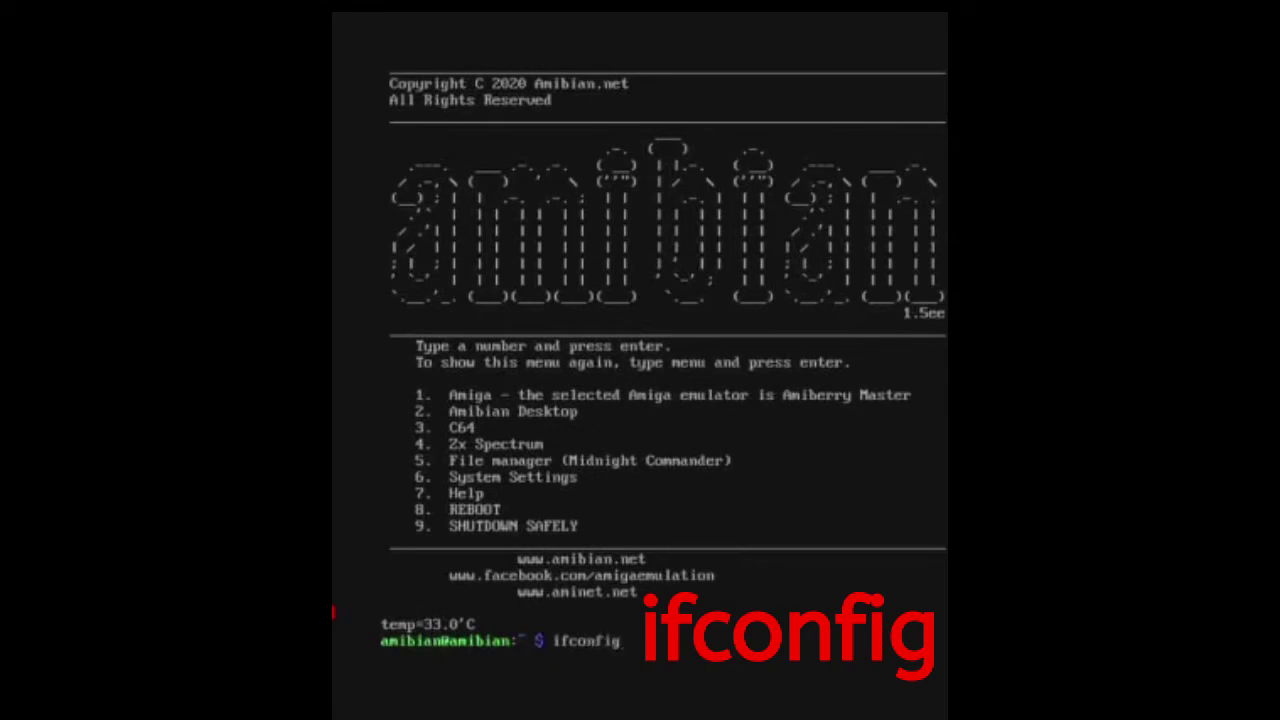
{"action": "key", "text": "Return"}
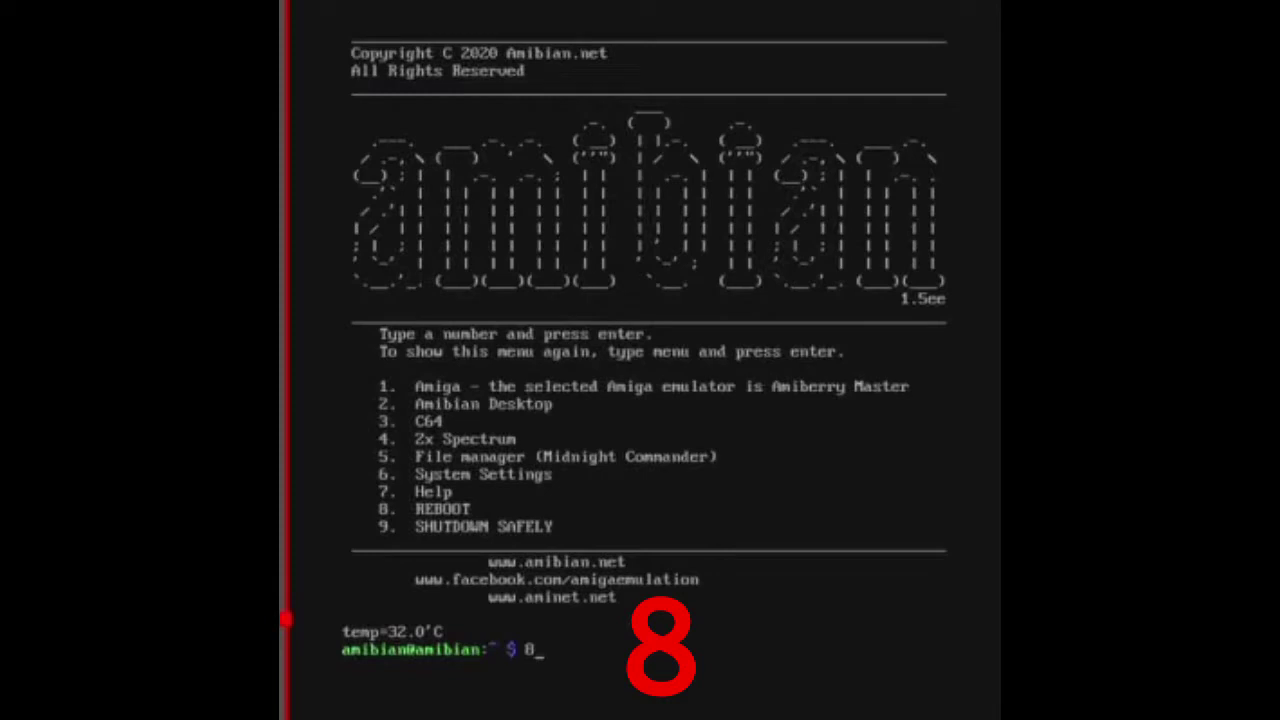
{"action": "key", "text": "Return"}
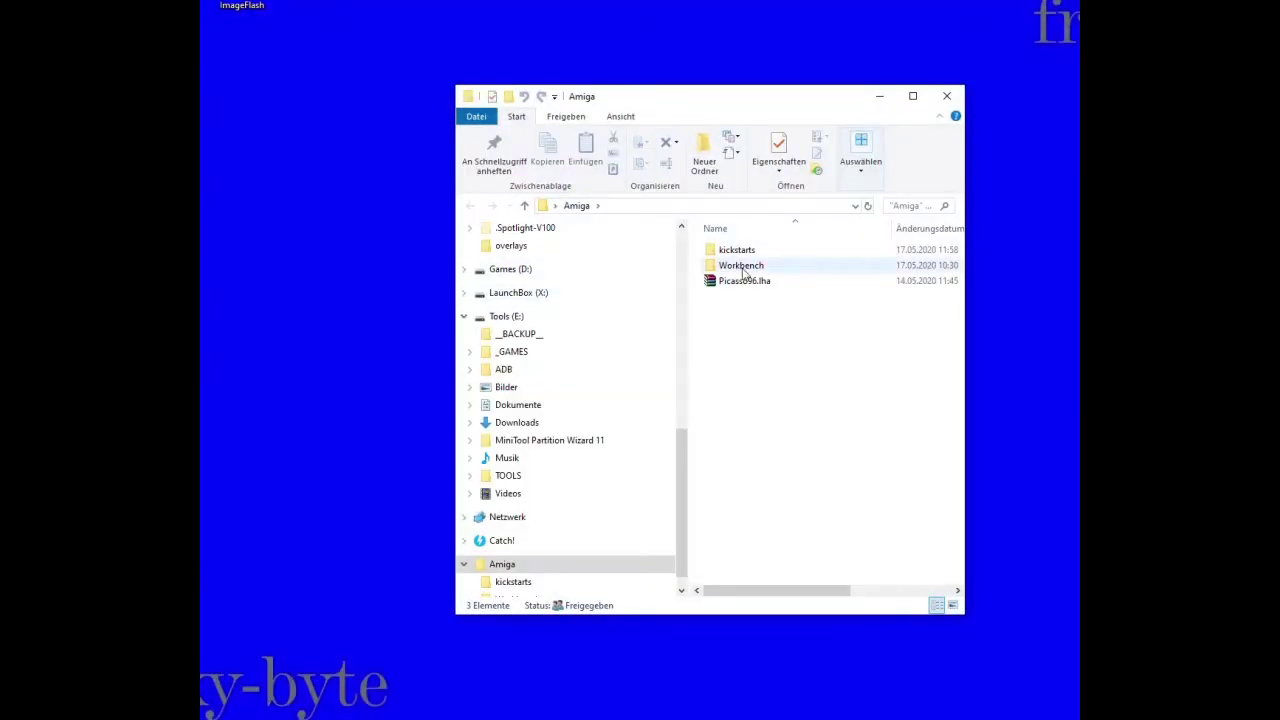
Browse the kickstarts folder inside Amiga, then return to the Amiga folder.
{"action": "double_click", "coordinate": [830, 256]}
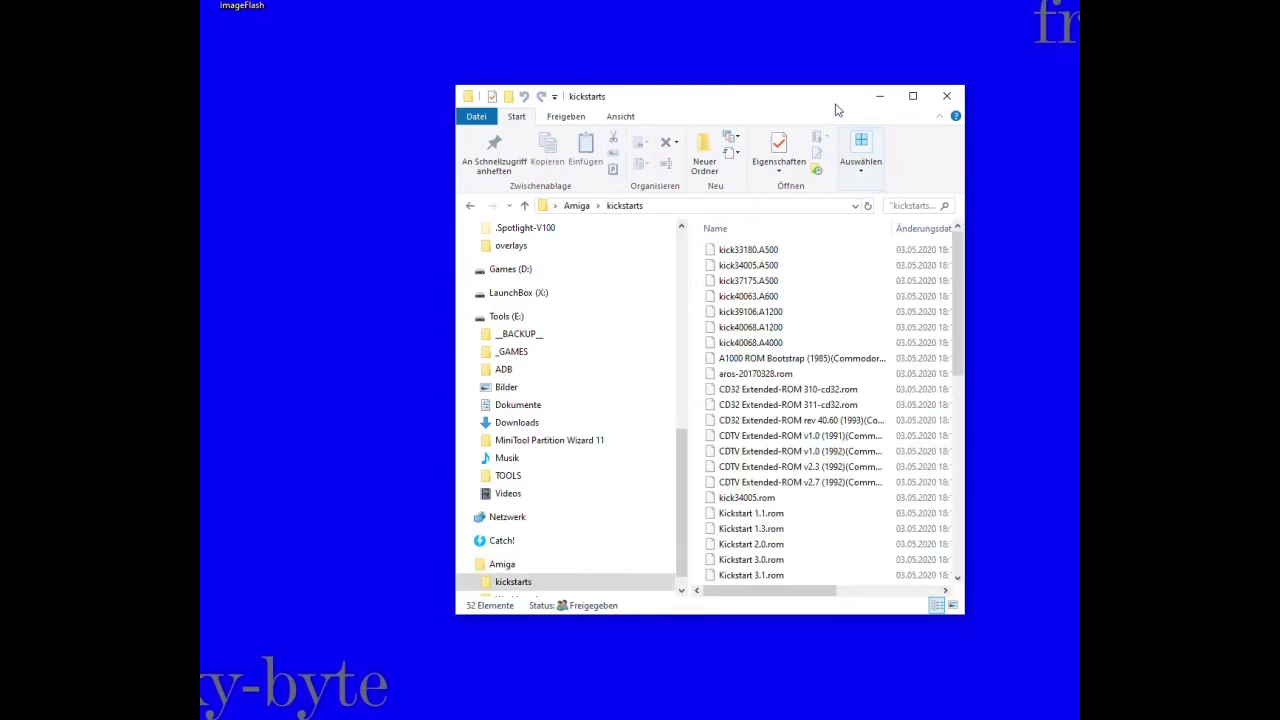
{"action": "left_click_drag", "start_coordinate": [834, 104], "coordinate": [660, 80]}
{"action": "scroll", "coordinate": [644, 409], "scroll_direction": "down", "scroll_amount": 5}
{"action": "scroll", "coordinate": [644, 409], "scroll_direction": "up", "scroll_amount": 5}
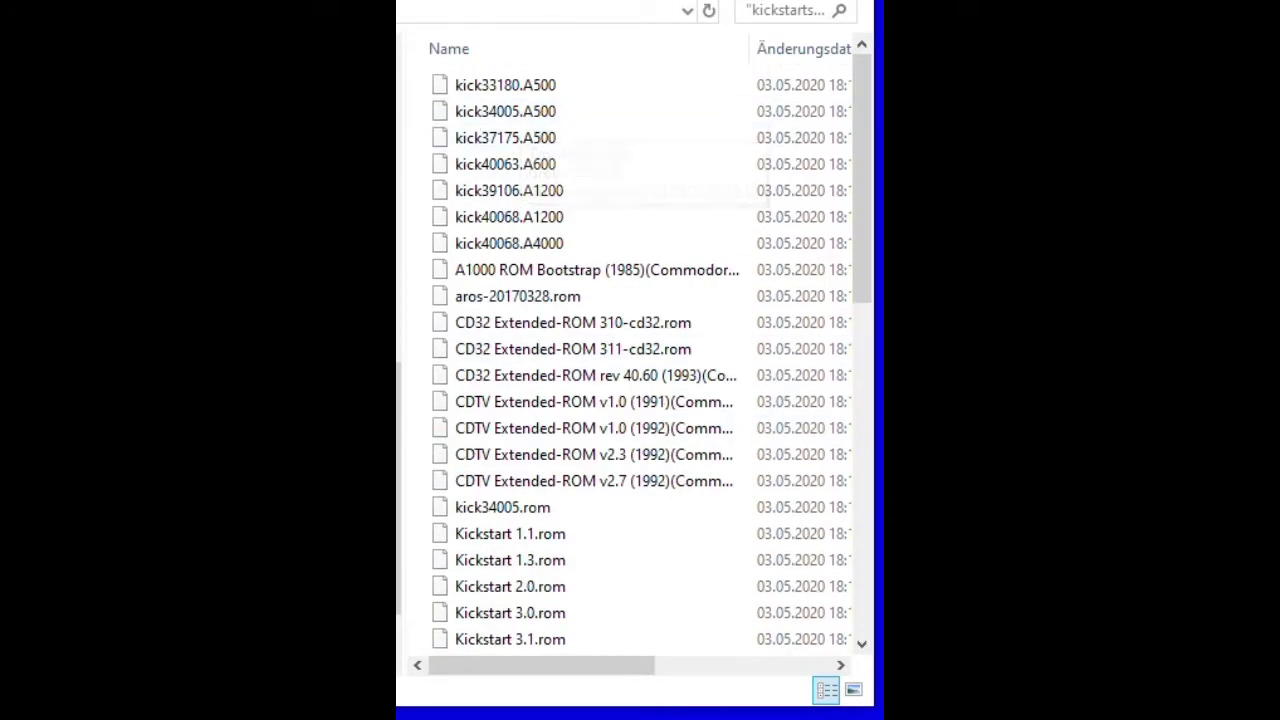
{"action": "key", "text": "BackSpace"}
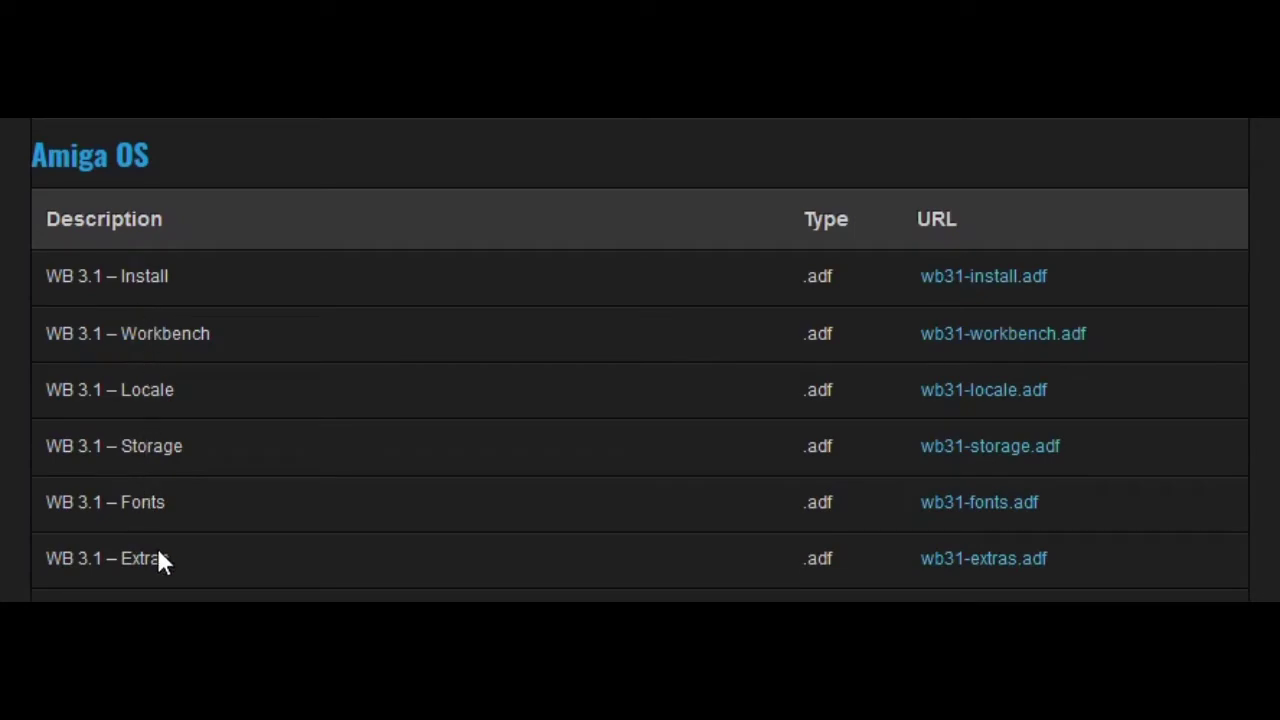
View the six wb31 ADF images in the Workbench folder, then return to Amiga.
{"action": "key", "text": "alt+Tab"}
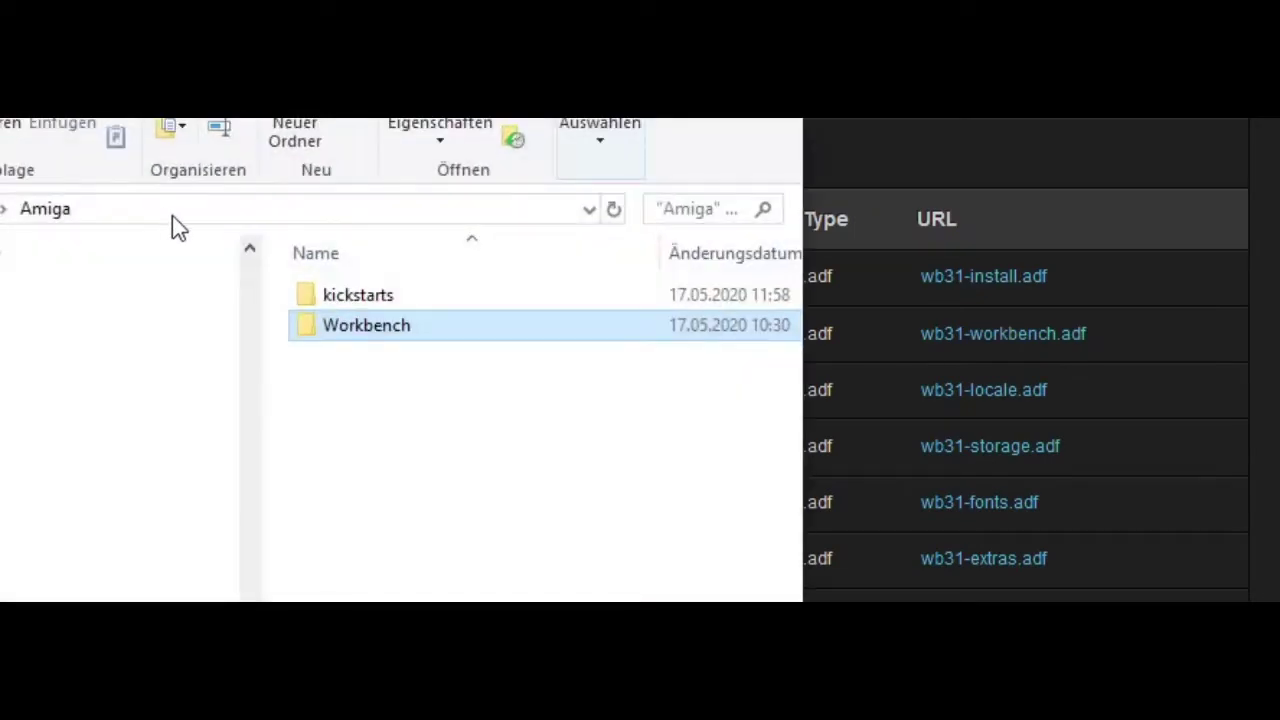
{"action": "mouse_move", "coordinate": [358, 333]}
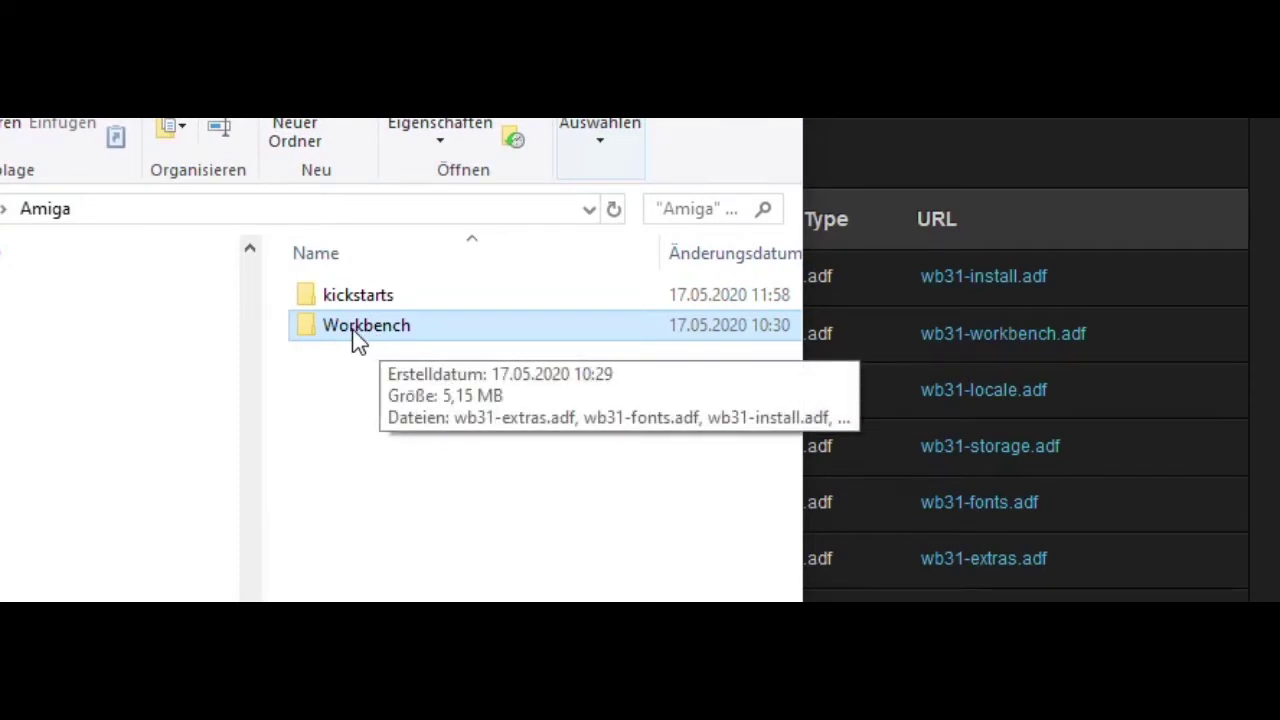
{"action": "double_click", "coordinate": [358, 330]}
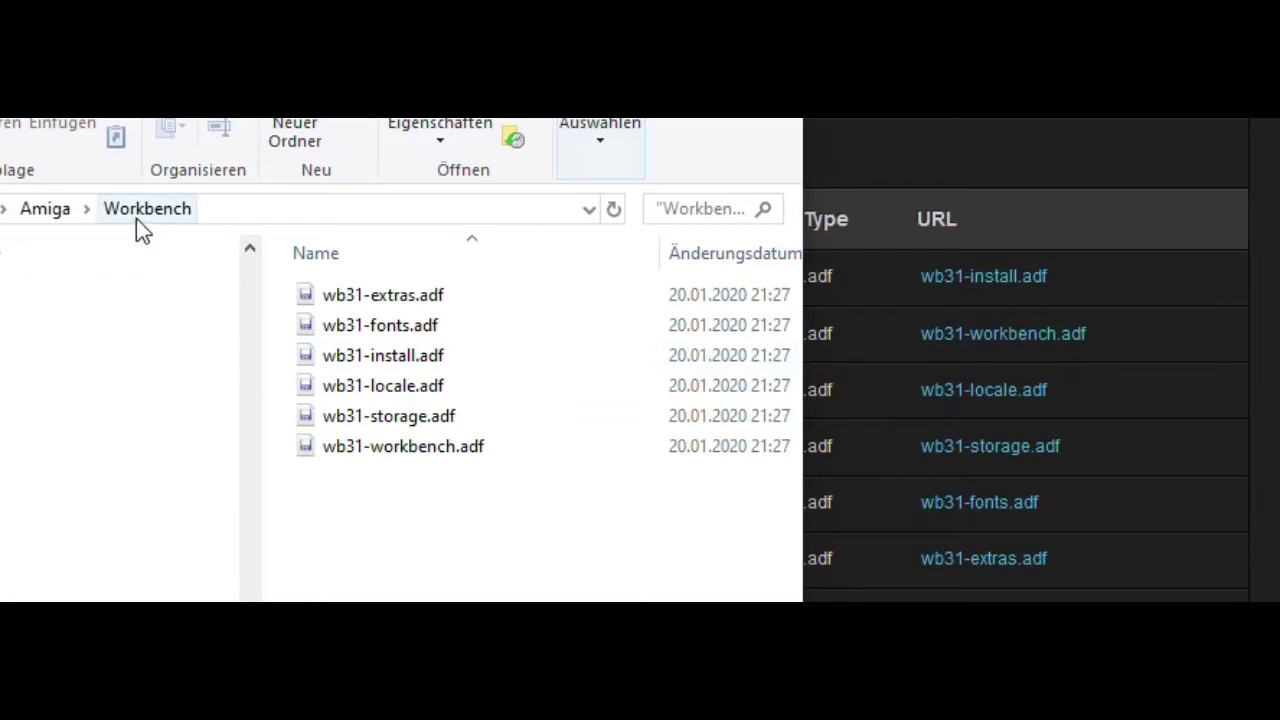
{"action": "left_click", "coordinate": [55, 212]}
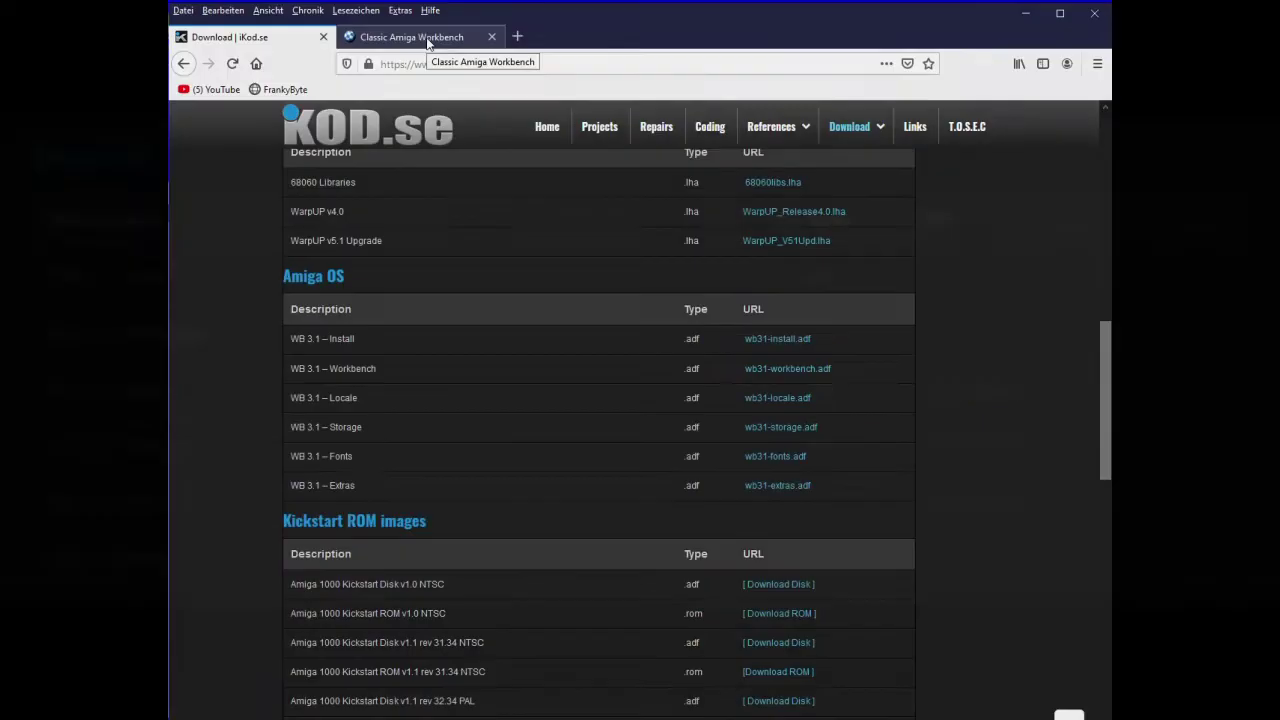
Switch to the Classic Amiga Workbench page and highlight its heading.
{"action": "left_click", "coordinate": [418, 40]}
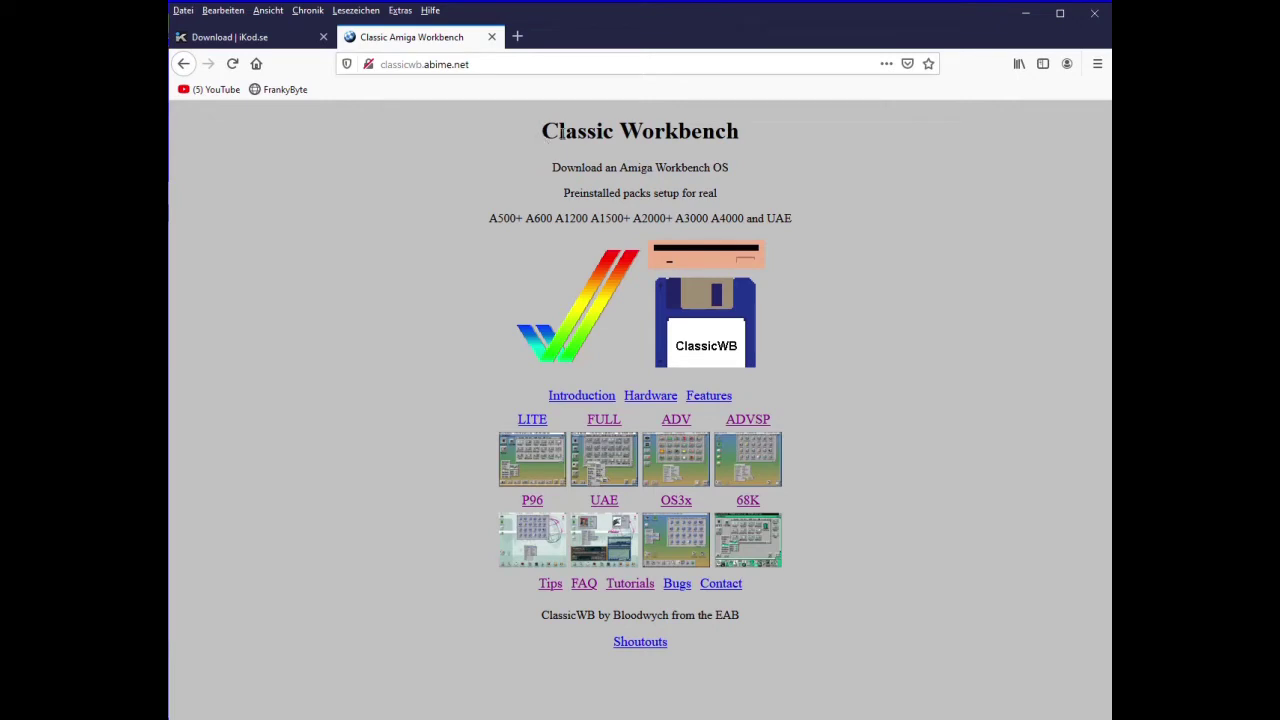
{"action": "left_click_drag", "start_coordinate": [540, 140], "coordinate": [747, 135]}
{"action": "left_click_drag", "start_coordinate": [552, 168], "coordinate": [698, 175]}
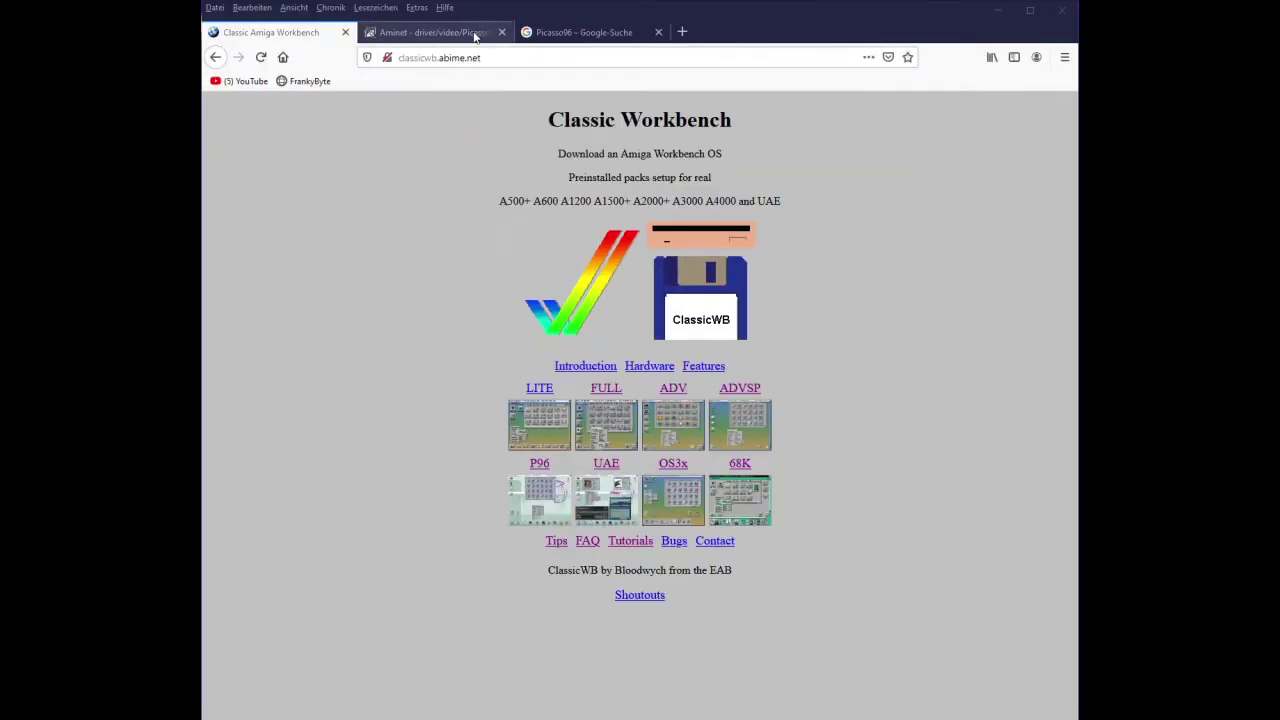
Open the Classic Workbench P96 page and view its desktop preview screenshots.
{"action": "left_click", "coordinate": [430, 32]}
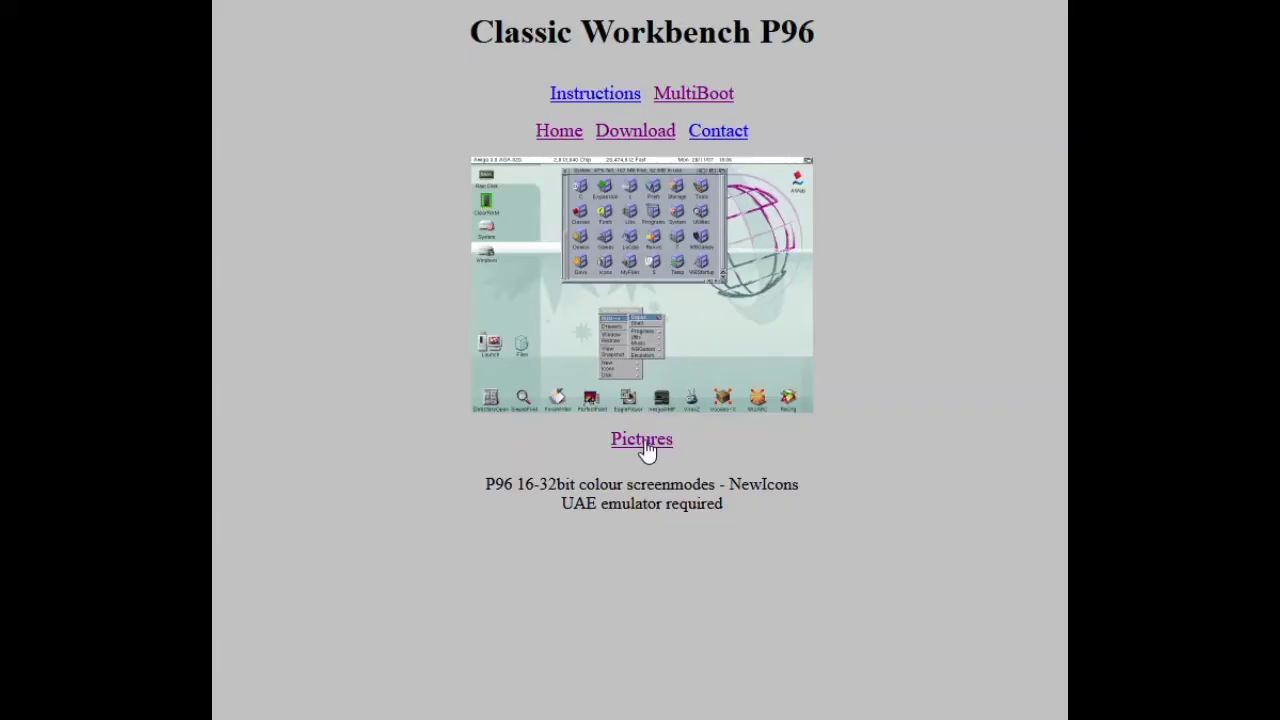
{"action": "left_click", "coordinate": [645, 442]}
{"action": "scroll", "coordinate": [495, 401], "scroll_direction": "down", "scroll_amount": 3}
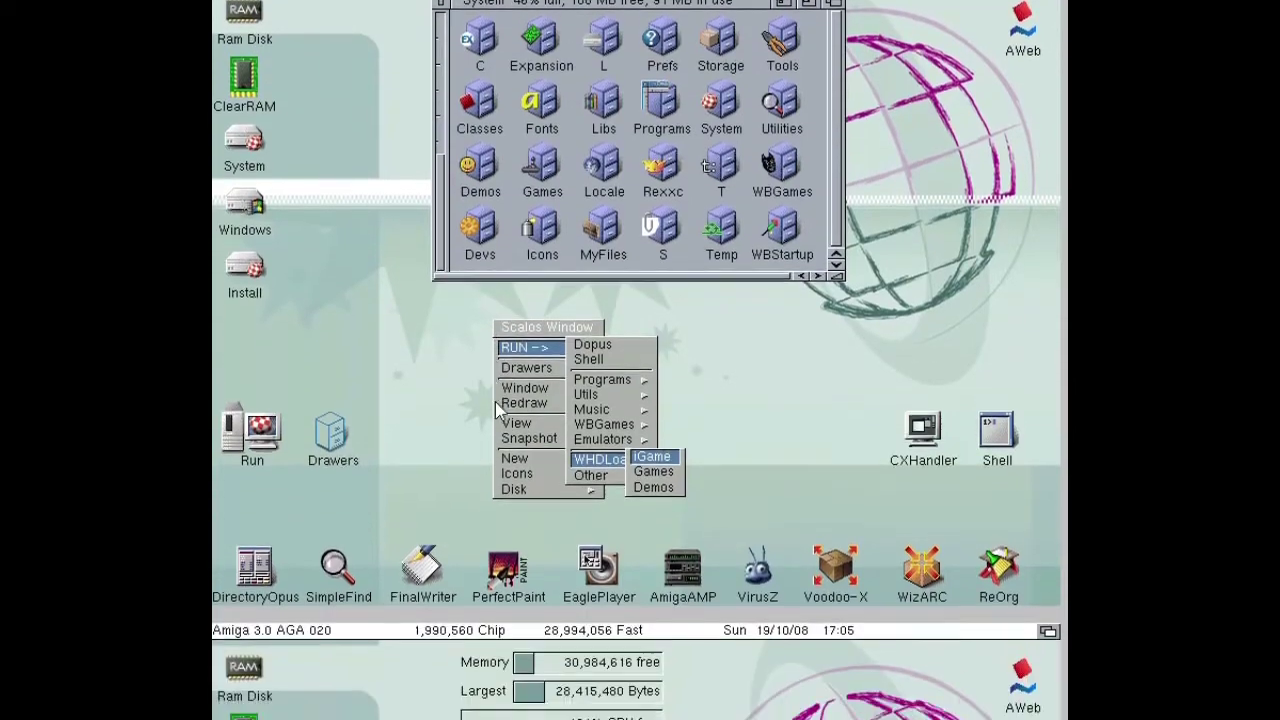
{"action": "scroll", "coordinate": [474, 640], "scroll_direction": "down", "scroll_amount": 3}
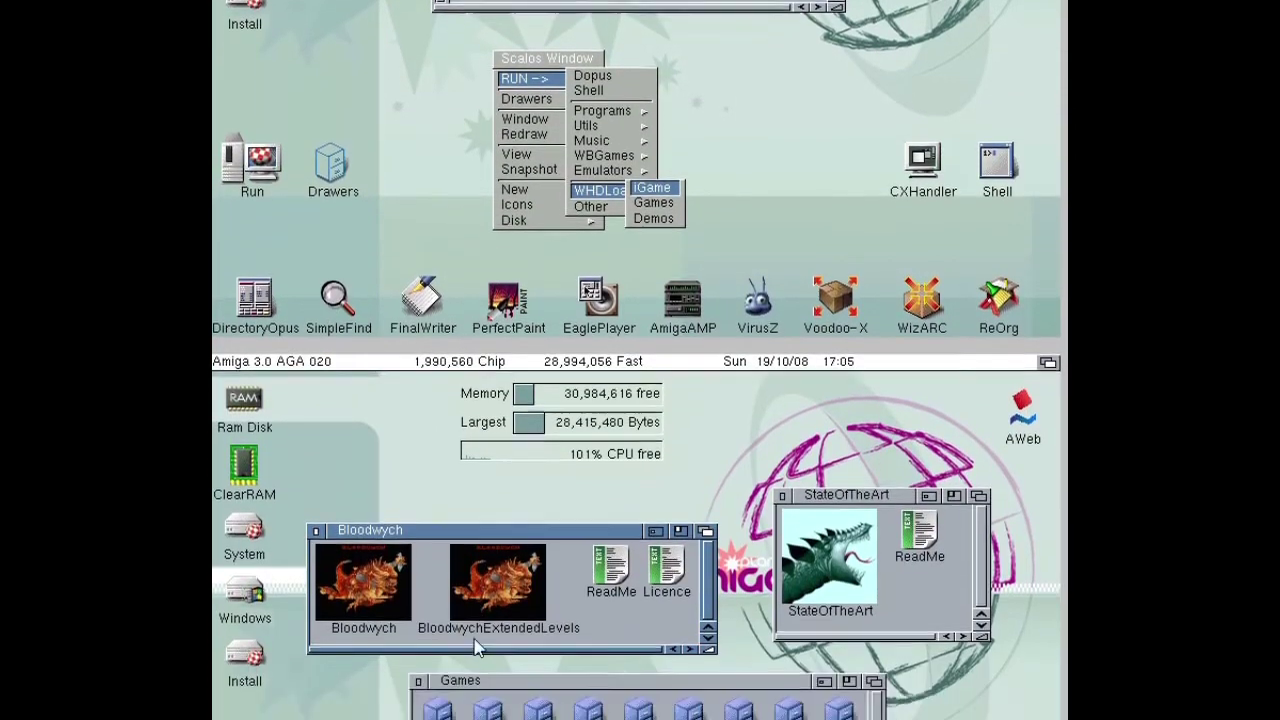
{"action": "scroll", "coordinate": [474, 640], "scroll_direction": "up", "scroll_amount": 6}
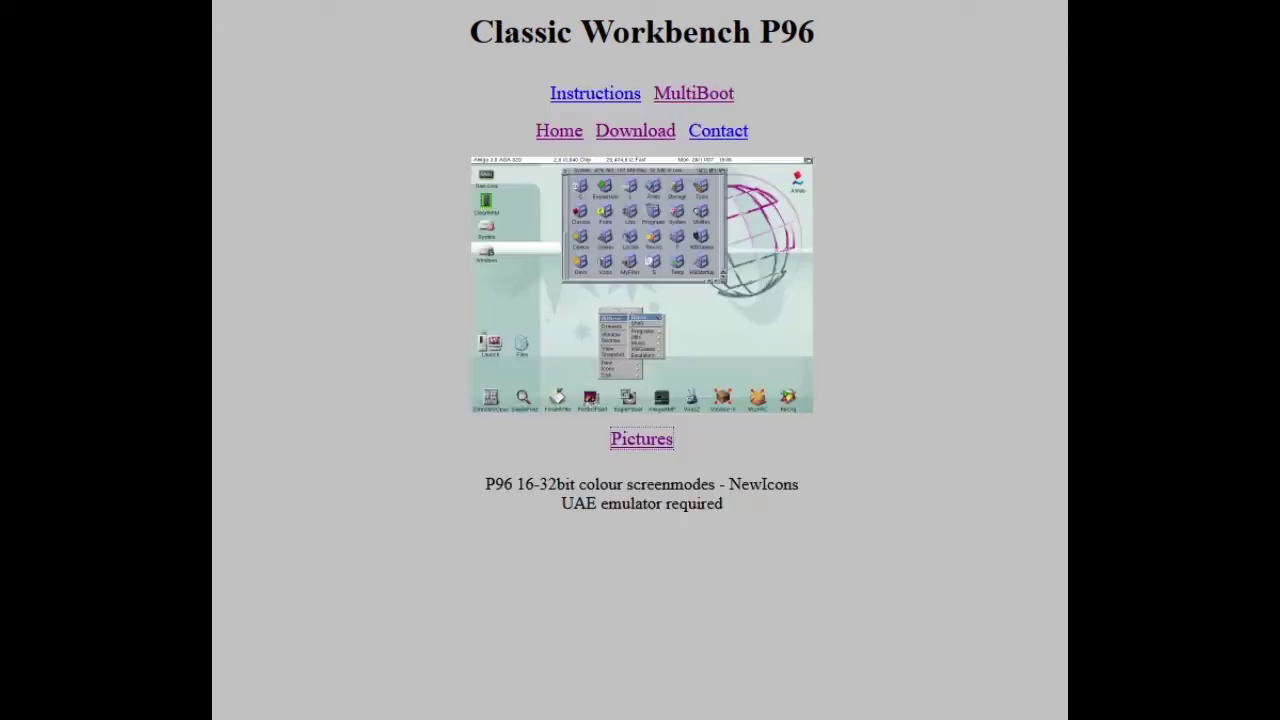
Download ClassicWB_P96_v28.zip, extract it into the Amiga folder, and delete the zip.
{"action": "left_click", "coordinate": [625, 140]}
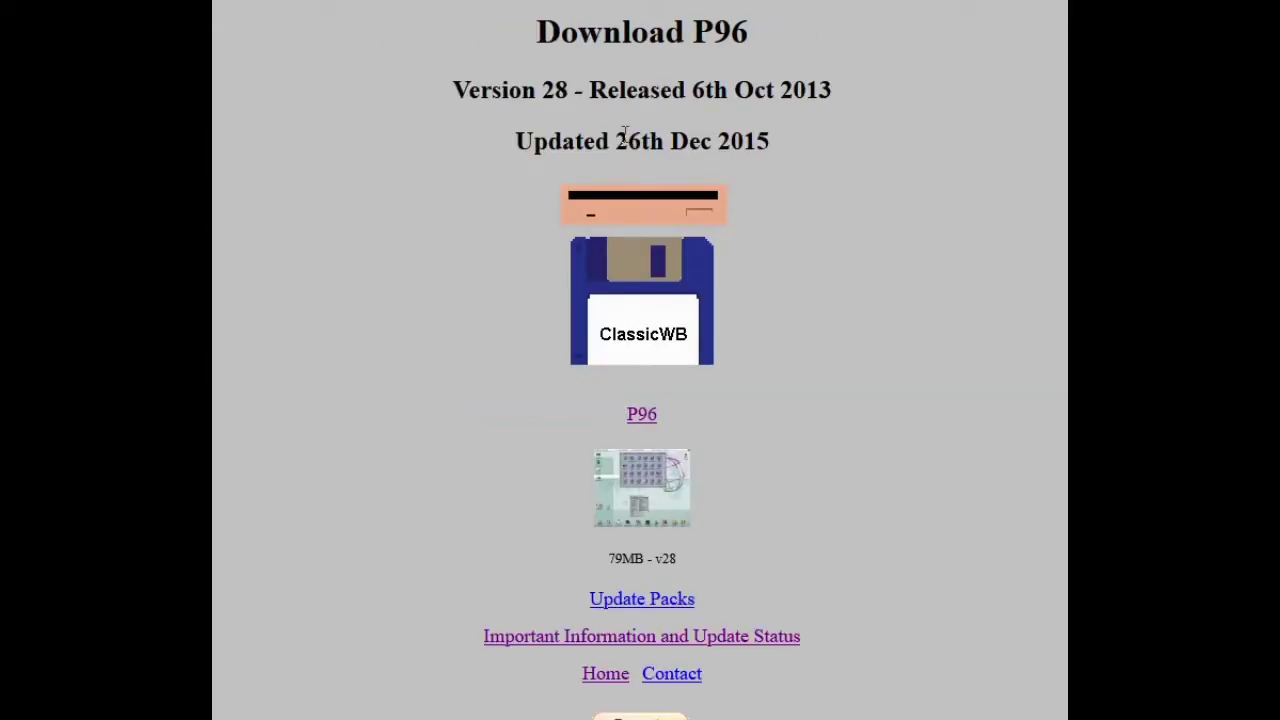
{"action": "left_click", "coordinate": [540, 417]}
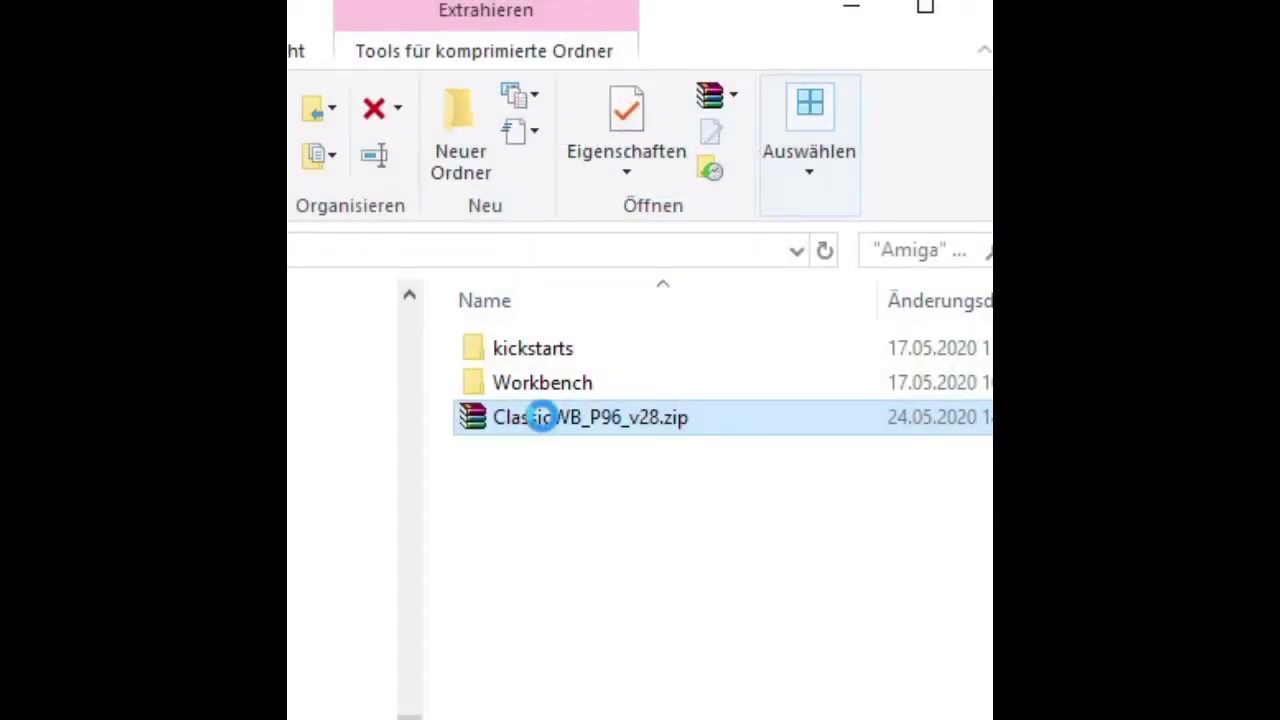
{"action": "right_click", "coordinate": [540, 417]}
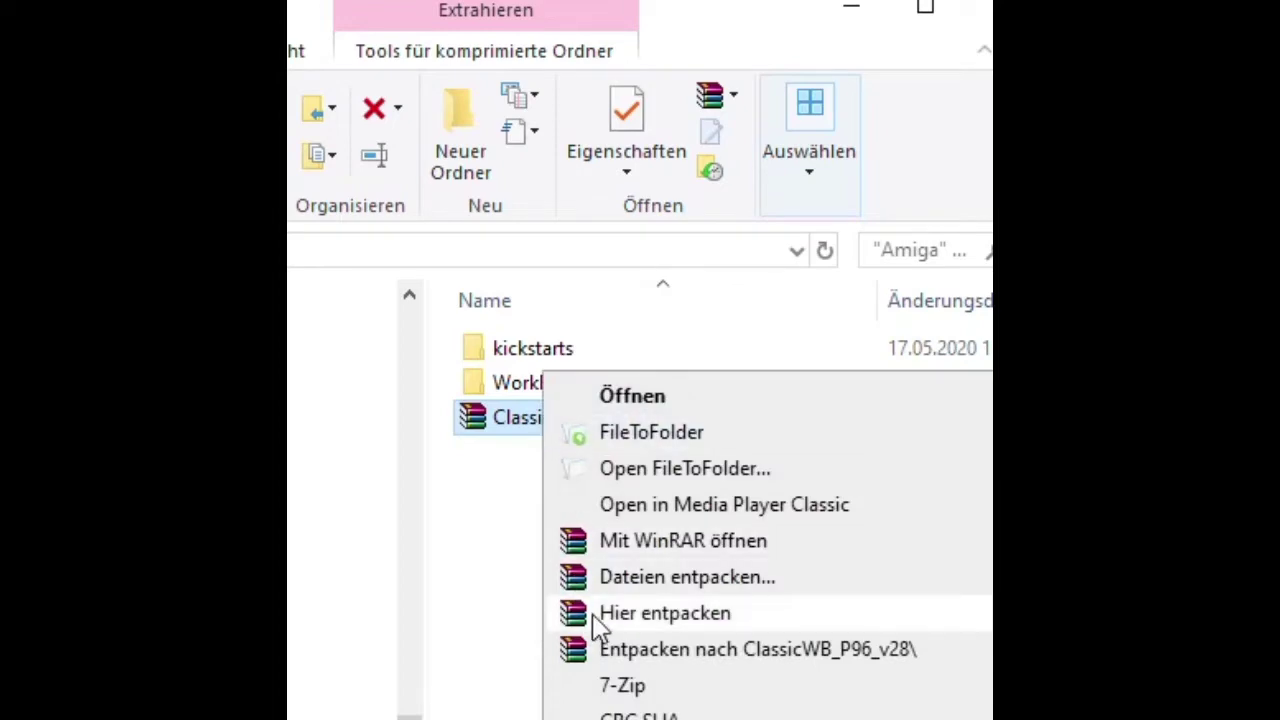
{"action": "left_click", "coordinate": [597, 613]}
{"action": "left_click", "coordinate": [373, 110]}
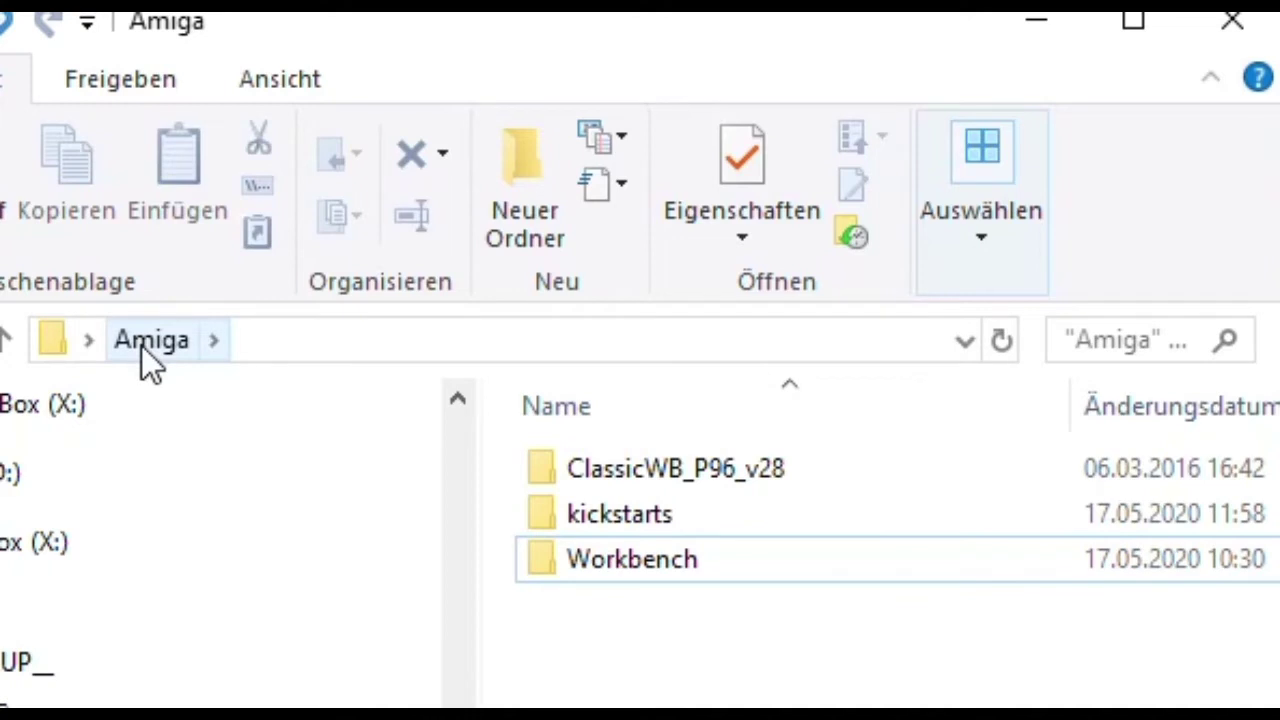
Browse the ClassicWB_P96_v28, kickstarts and Workbench folders, ending back in Amiga.
{"action": "double_click", "coordinate": [661, 469]}
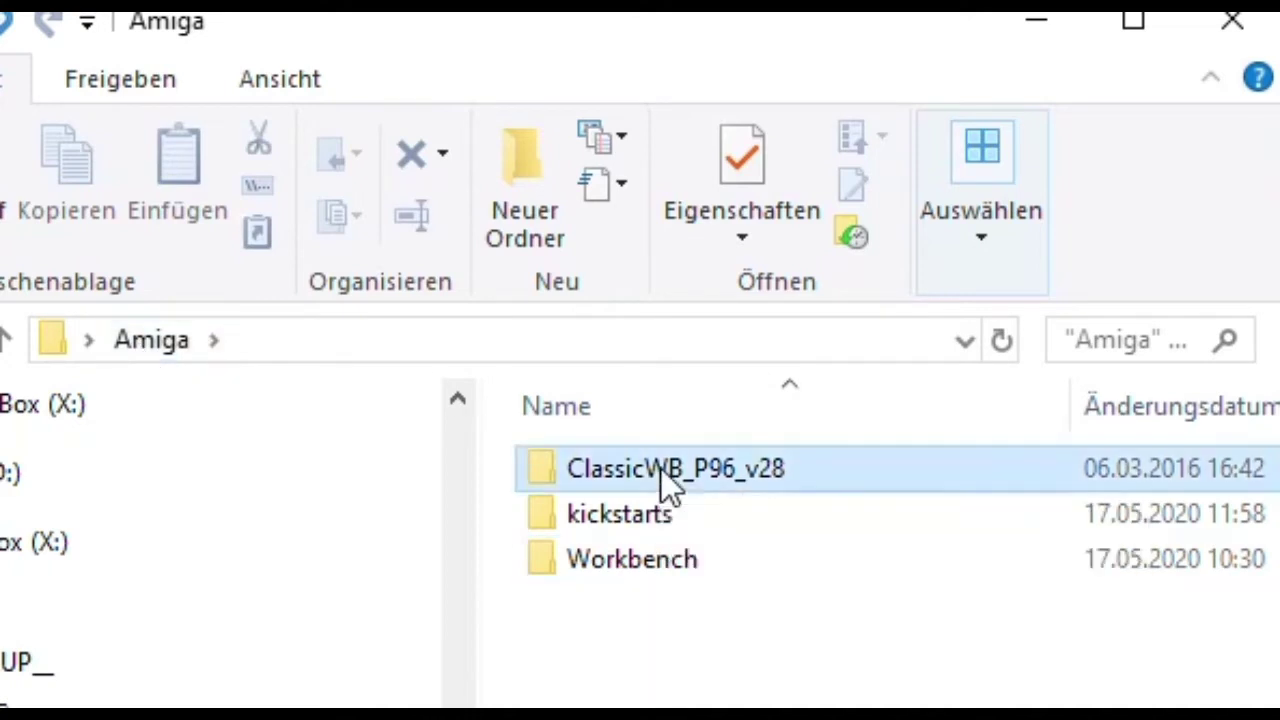
{"action": "left_click", "coordinate": [146, 350]}
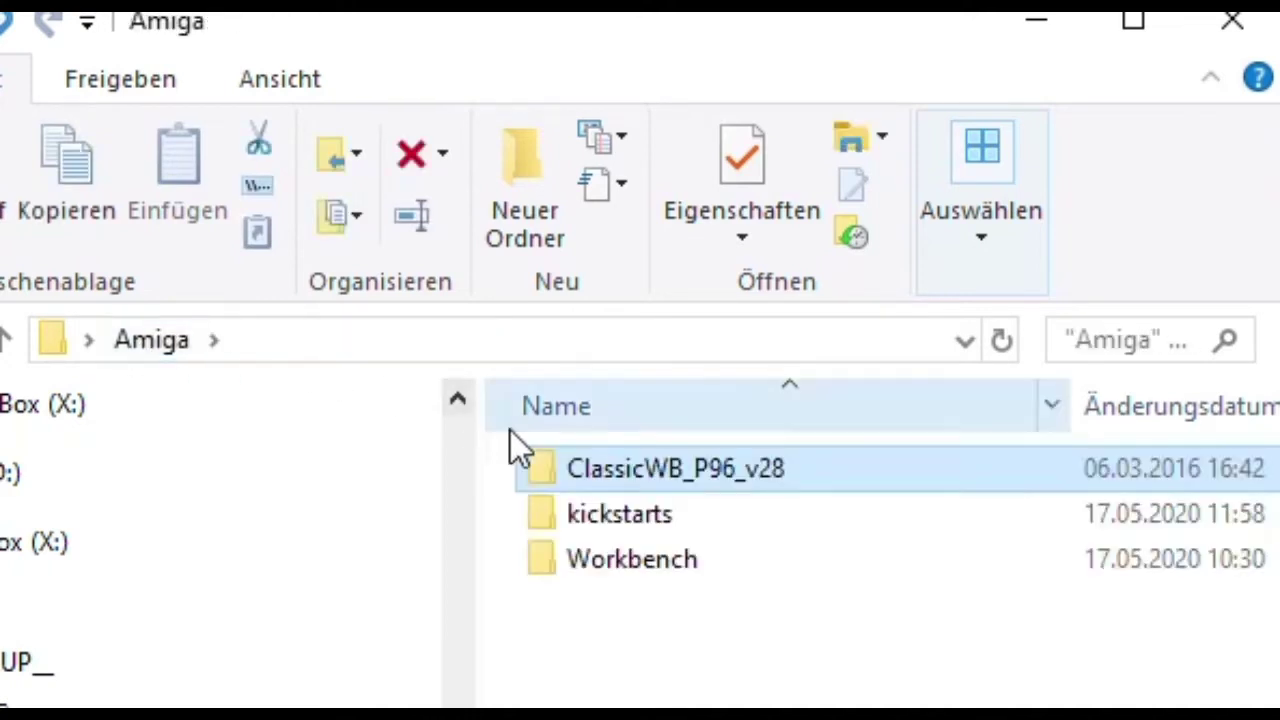
{"action": "double_click", "coordinate": [626, 512]}
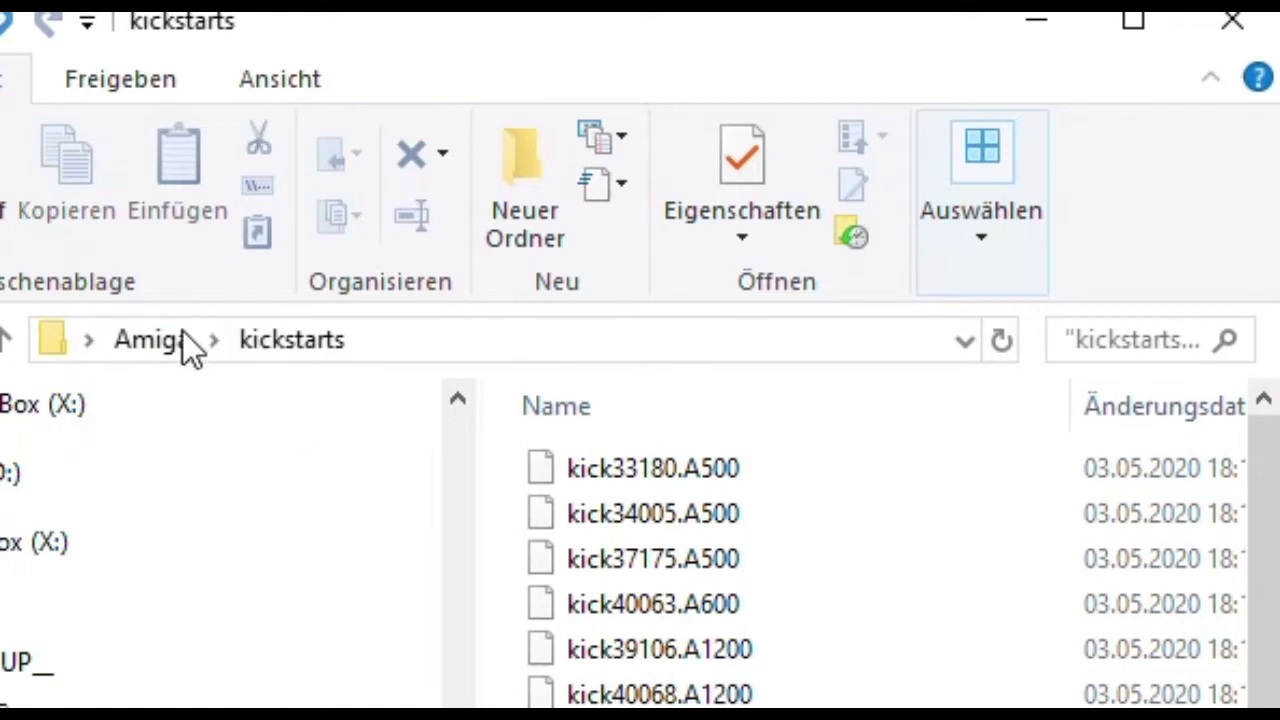
{"action": "left_click", "coordinate": [183, 336]}
{"action": "double_click", "coordinate": [646, 564]}
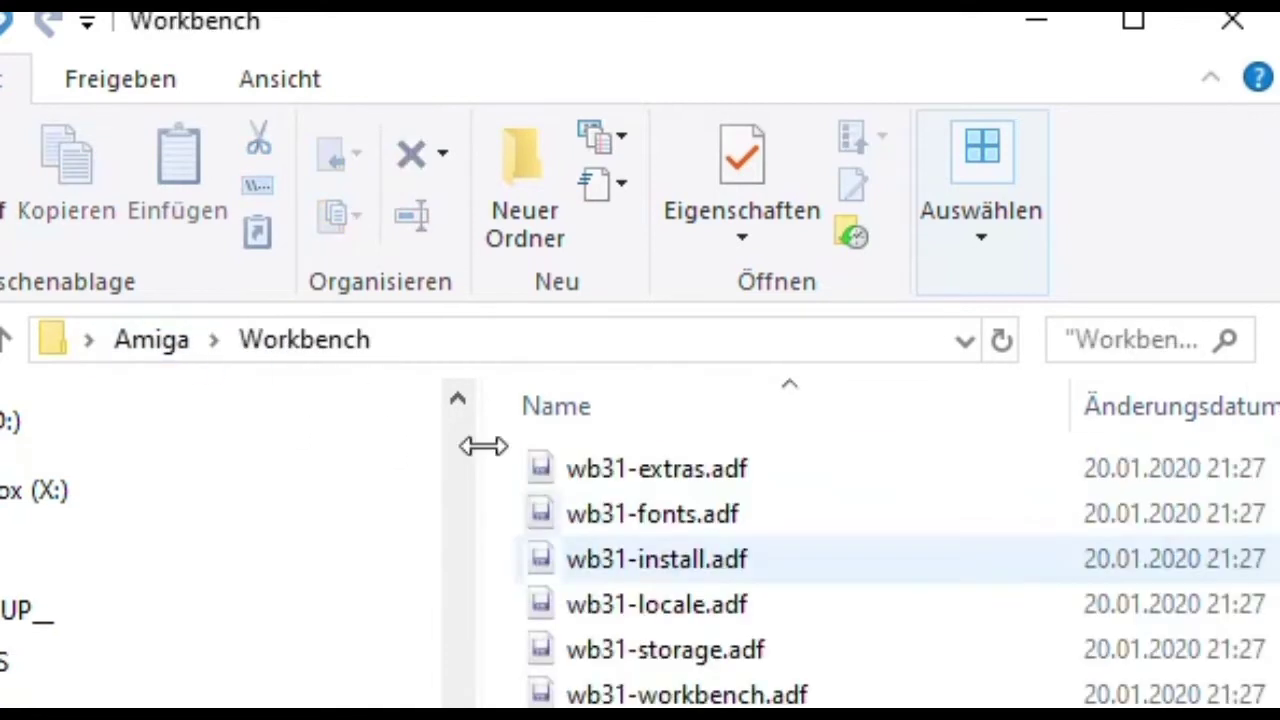
{"action": "left_click", "coordinate": [142, 327]}
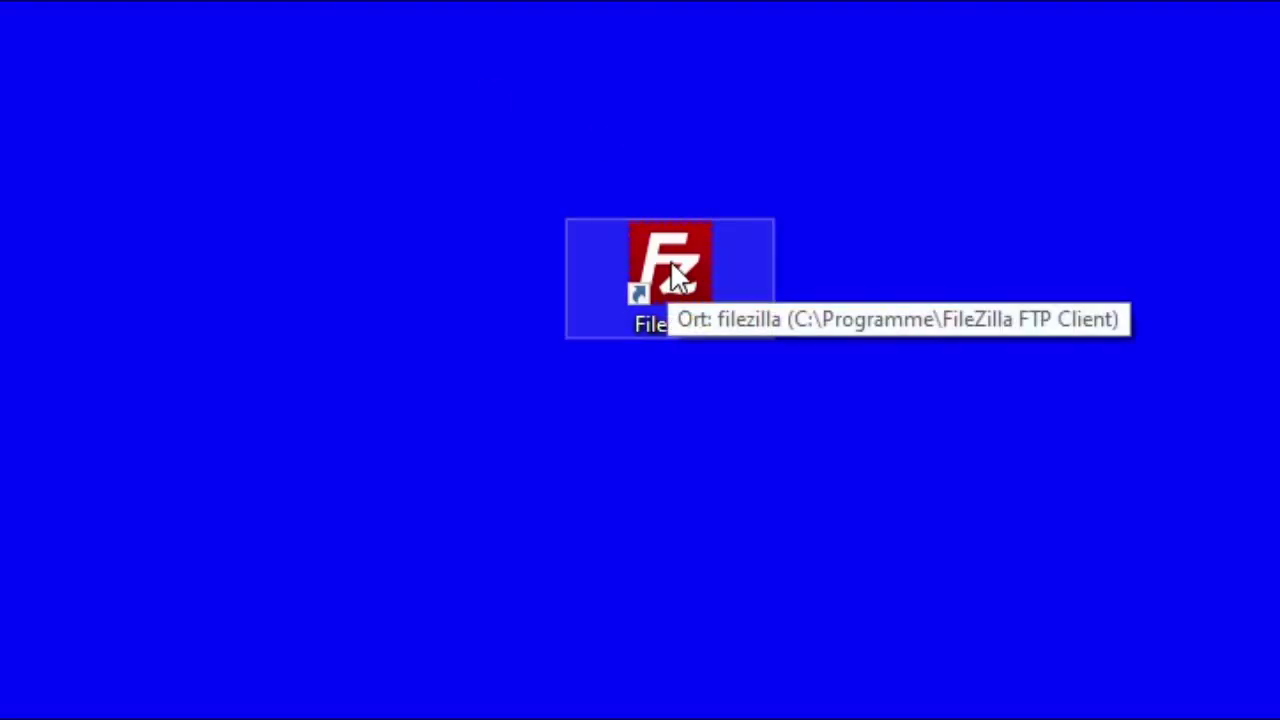
Launch FileZilla and enter server 192.168.0.20, the Amibian user name, password and port 22.
{"action": "double_click", "coordinate": [676, 278]}
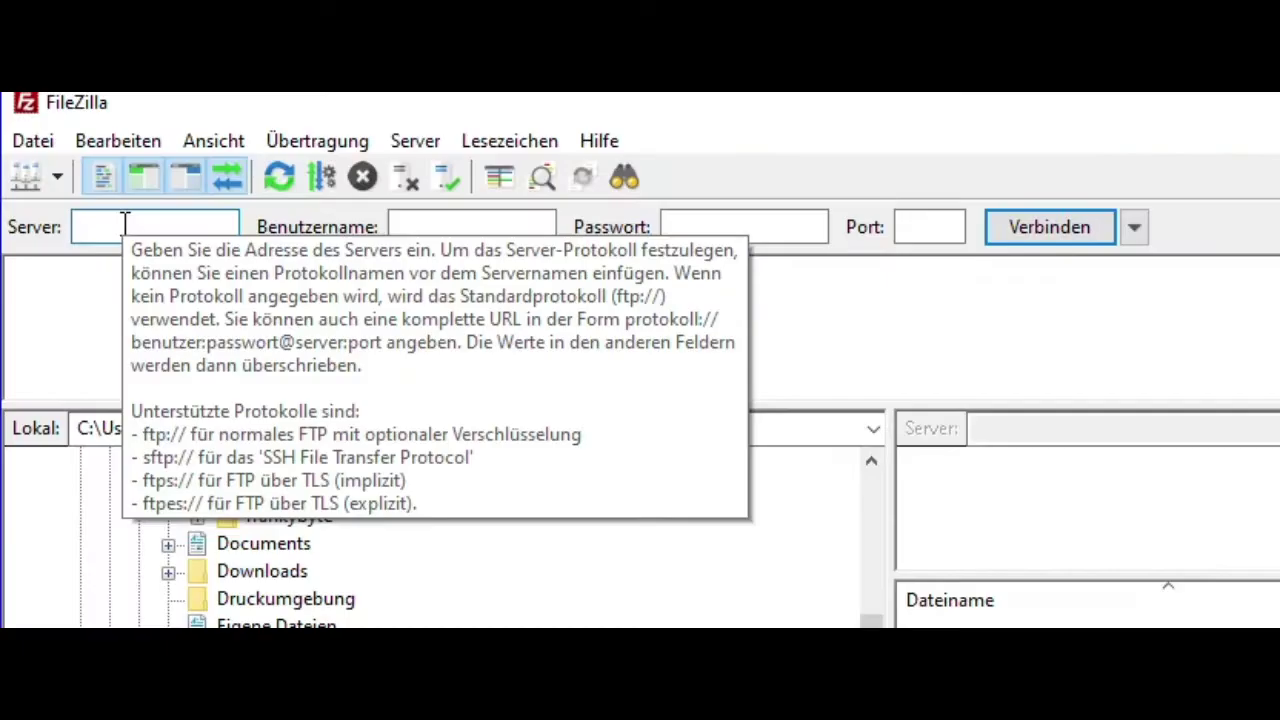
{"action": "left_click", "coordinate": [124, 222]}
{"action": "type", "text": "19"}
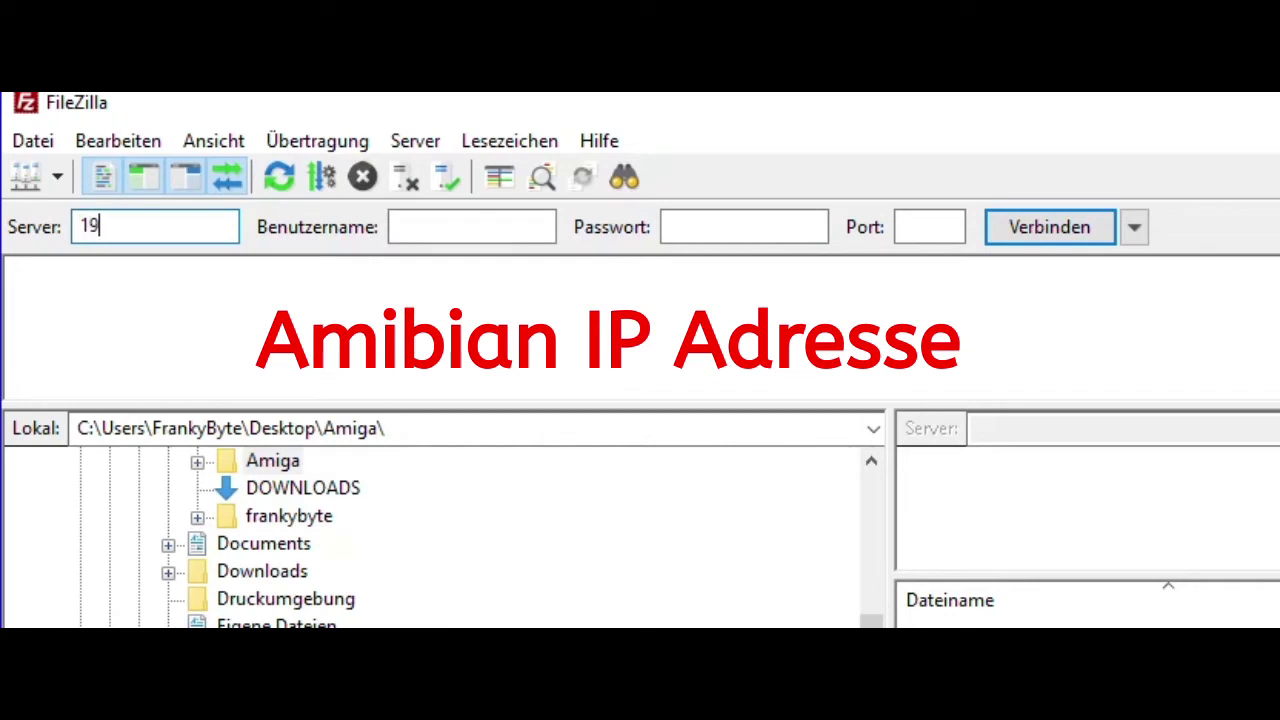
{"action": "type", "text": "2.168.0.20"}
{"action": "key", "text": "Tab"}
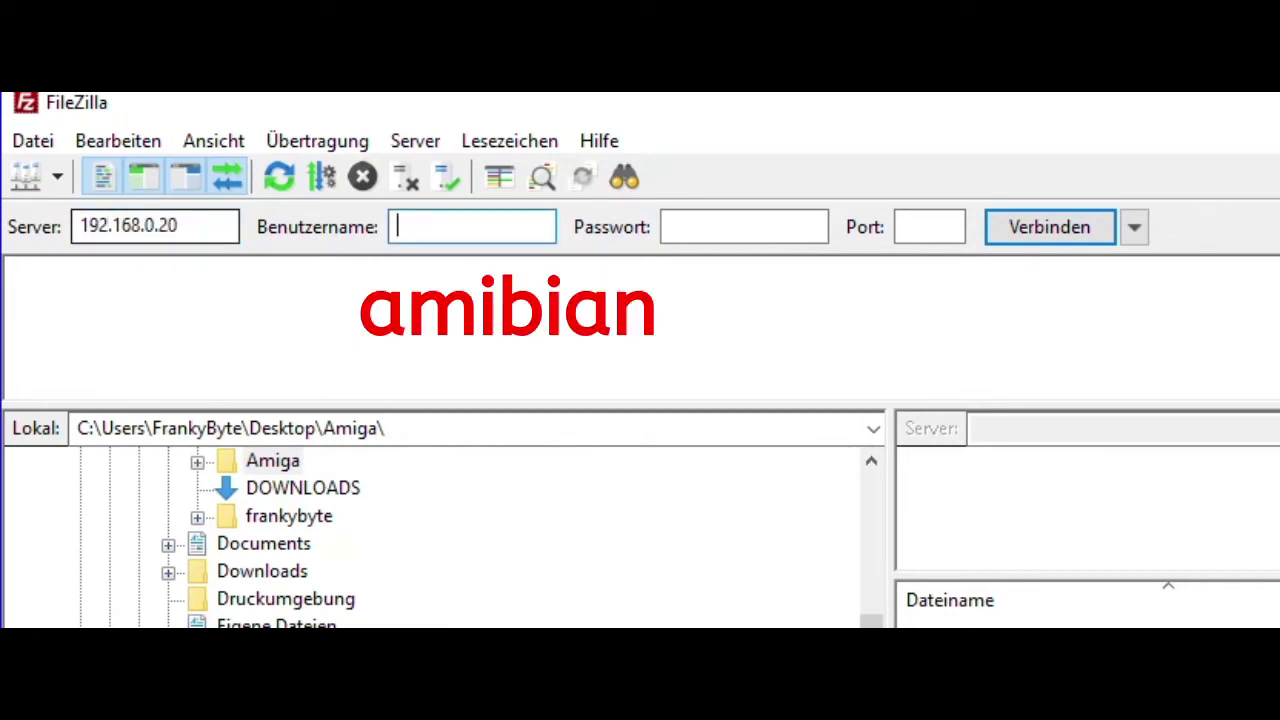
{"action": "type", "text": "ambian"}
{"action": "key", "text": "Tab"}
{"action": "type", "text": "1234"}
{"action": "key", "text": "Tab"}
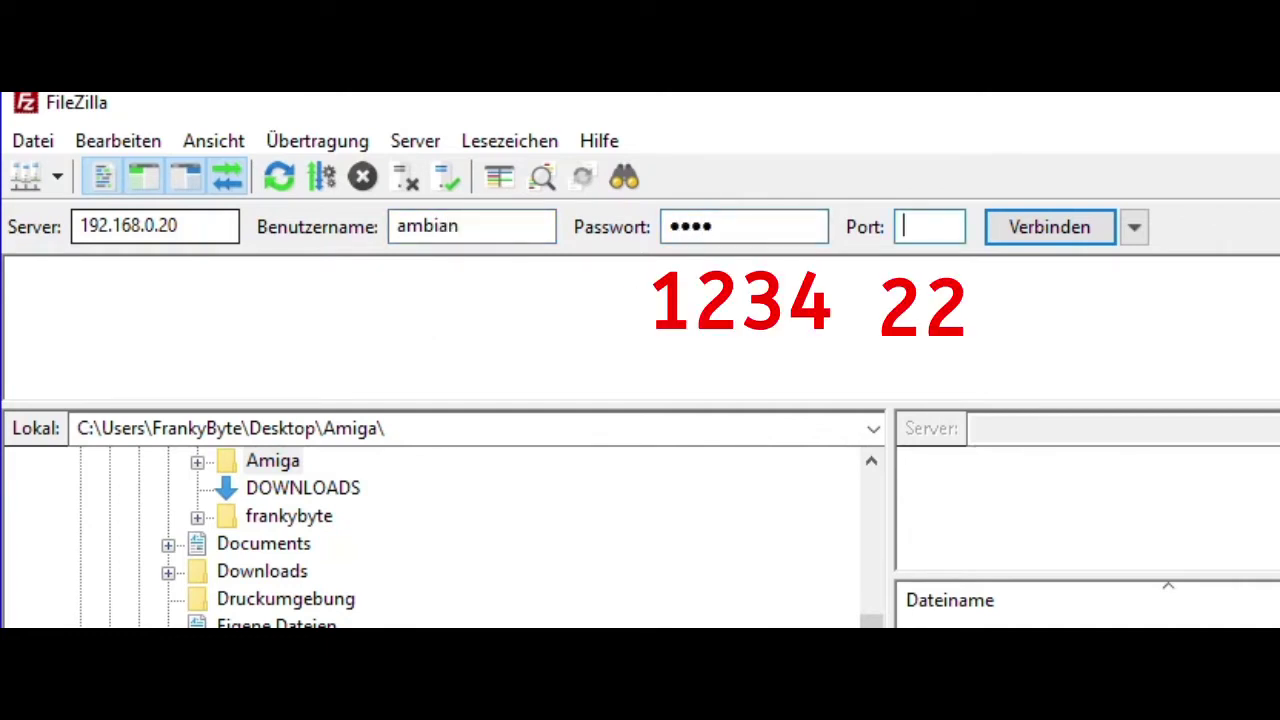
{"action": "type", "text": "22"}
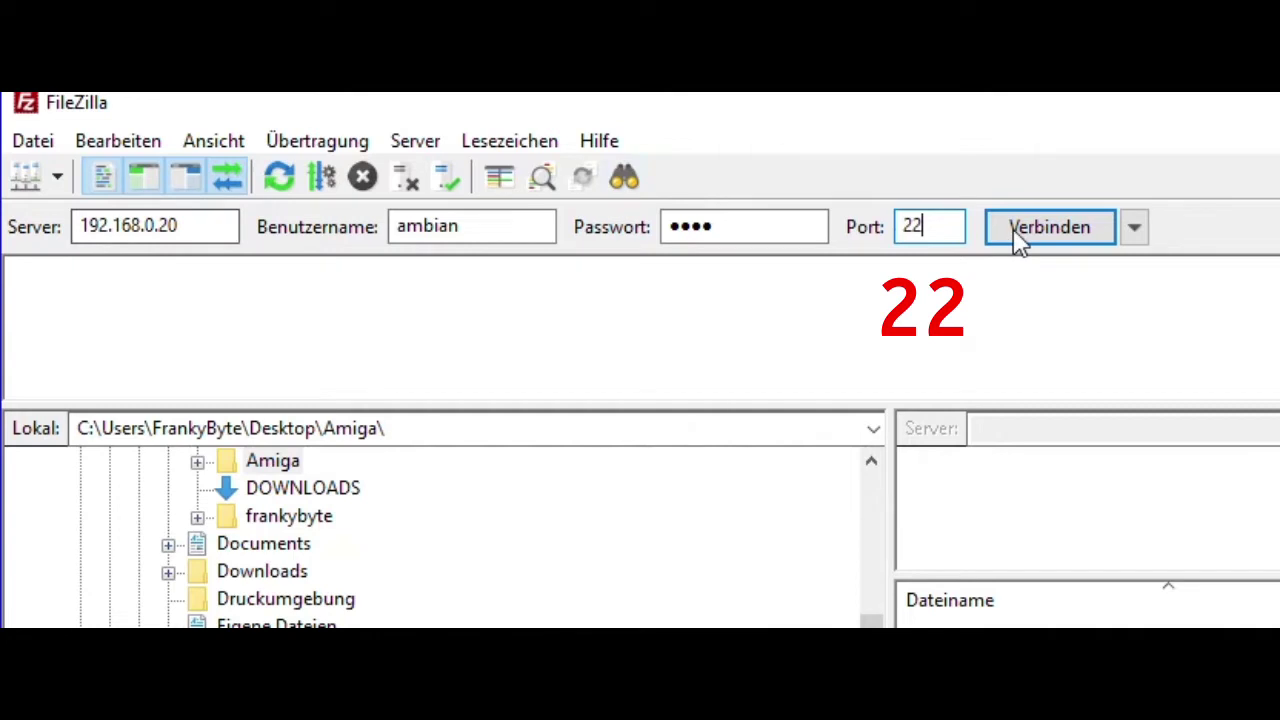
{"action": "left_click_drag", "start_coordinate": [182, 226], "coordinate": [63, 245]}
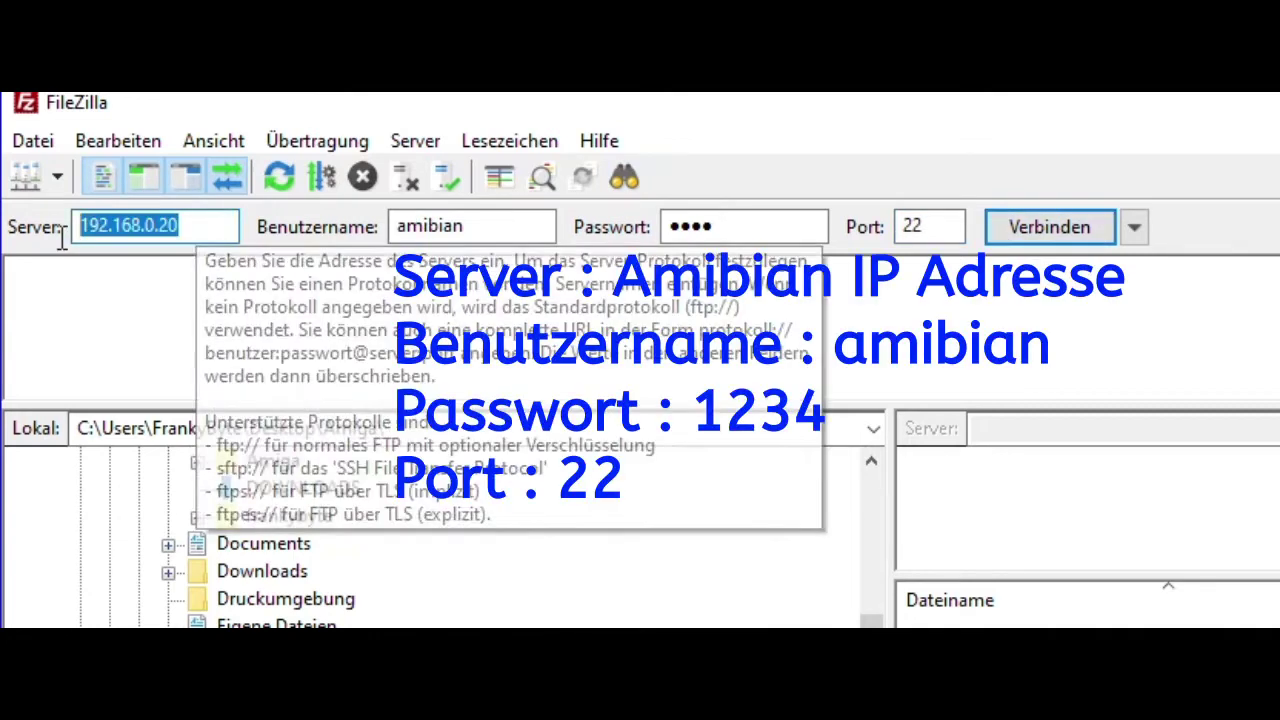
{"action": "left_click_drag", "start_coordinate": [505, 226], "coordinate": [378, 228]}
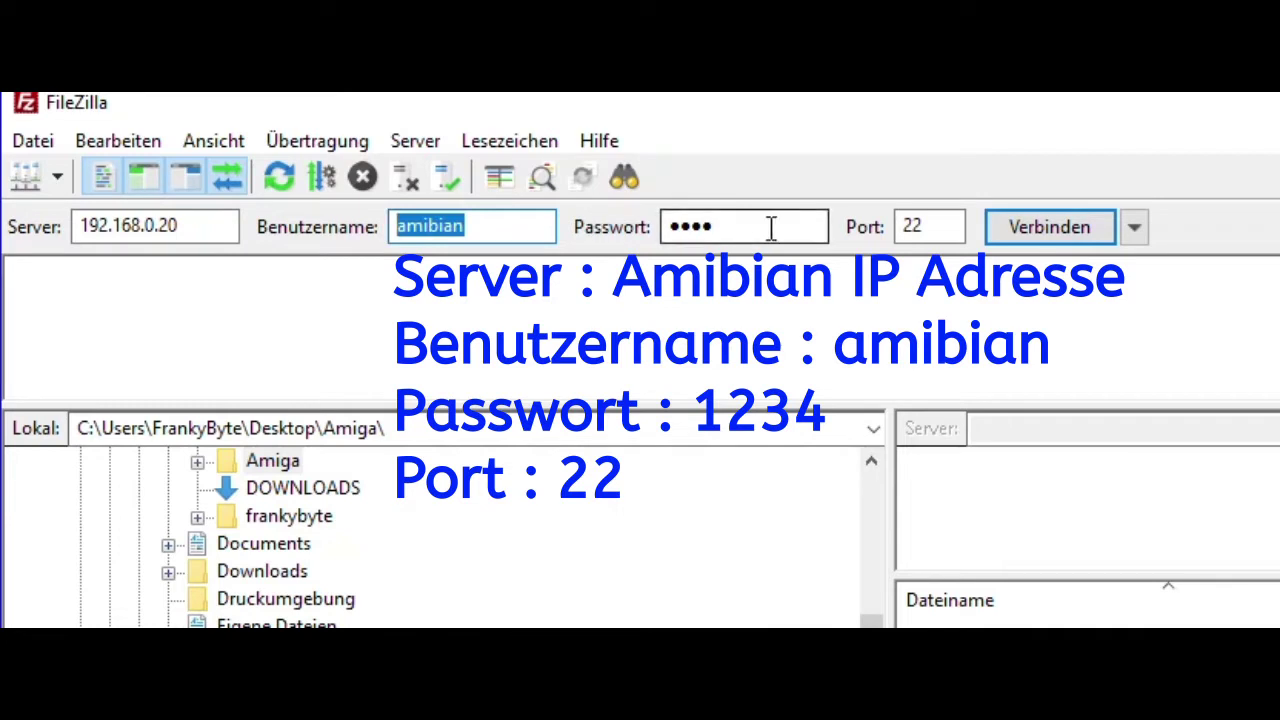
{"action": "left_click_drag", "start_coordinate": [766, 222], "coordinate": [640, 230]}
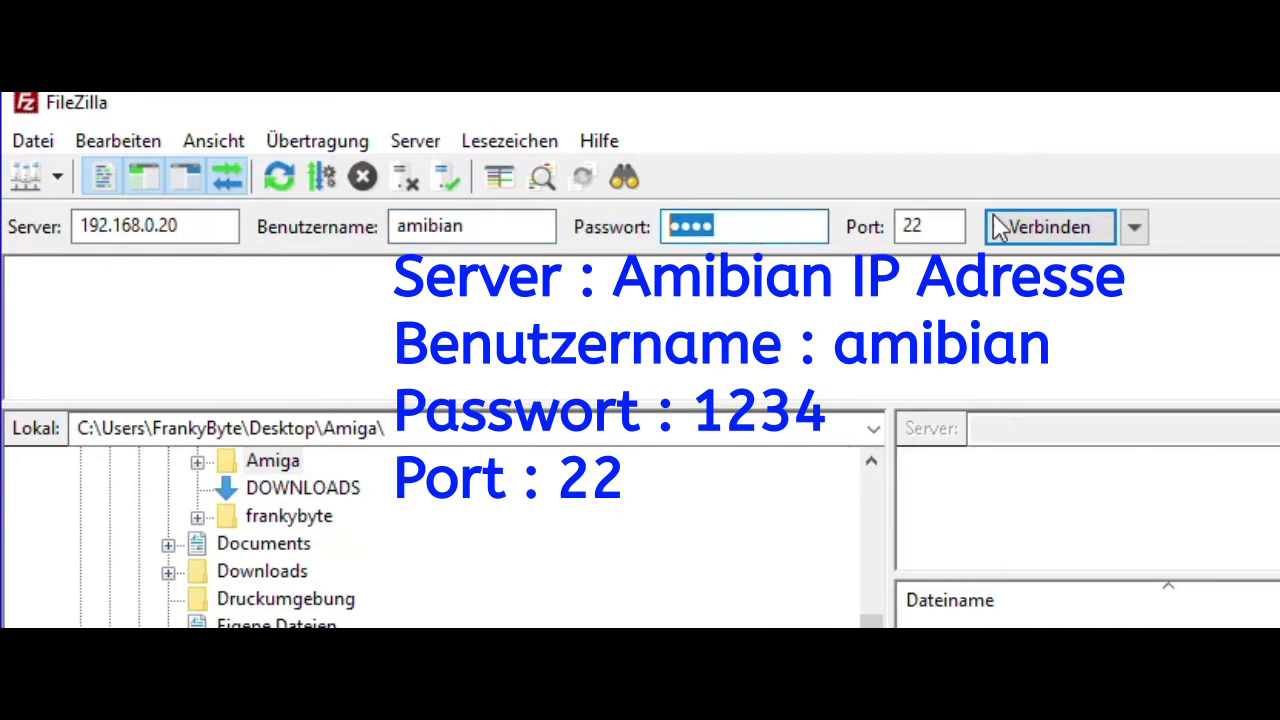
Connect FileZilla to the Amibian machine.
{"action": "left_click", "coordinate": [1030, 240]}
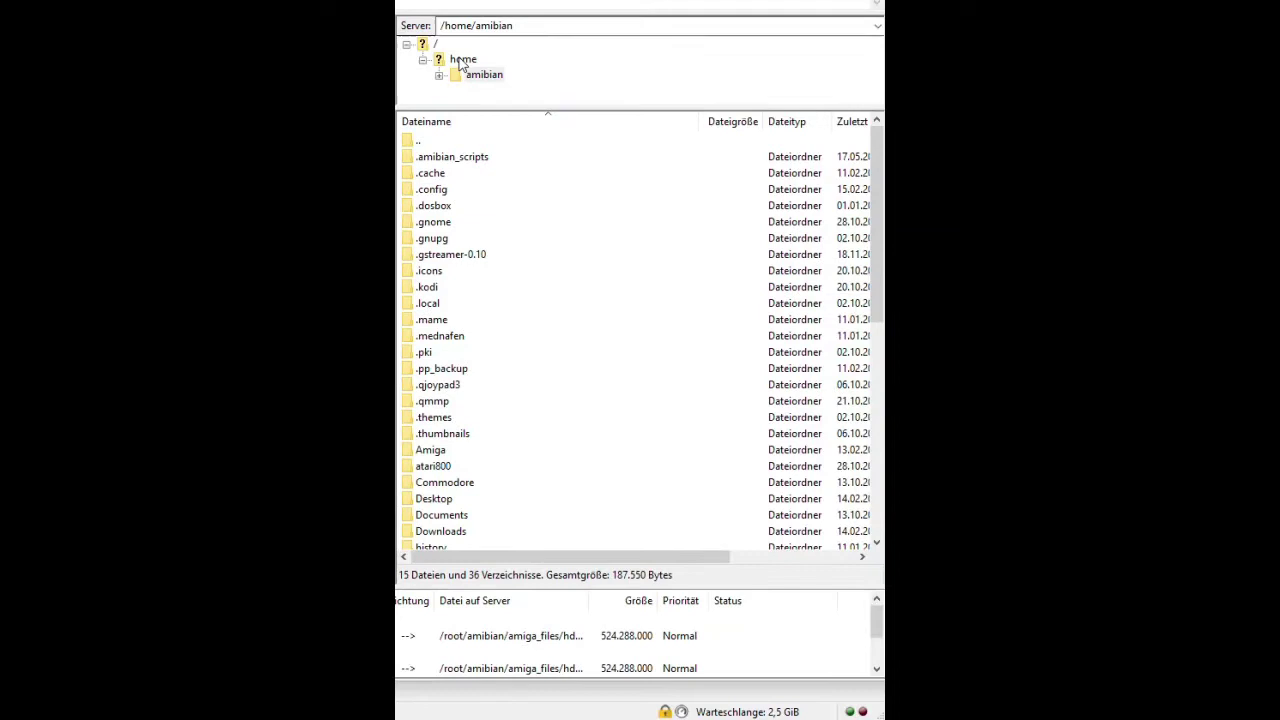
{"action": "scroll", "coordinate": [460, 330], "scroll_direction": "down", "scroll_amount": 5}
{"action": "scroll", "coordinate": [499, 447], "scroll_direction": "up", "scroll_amount": 5}
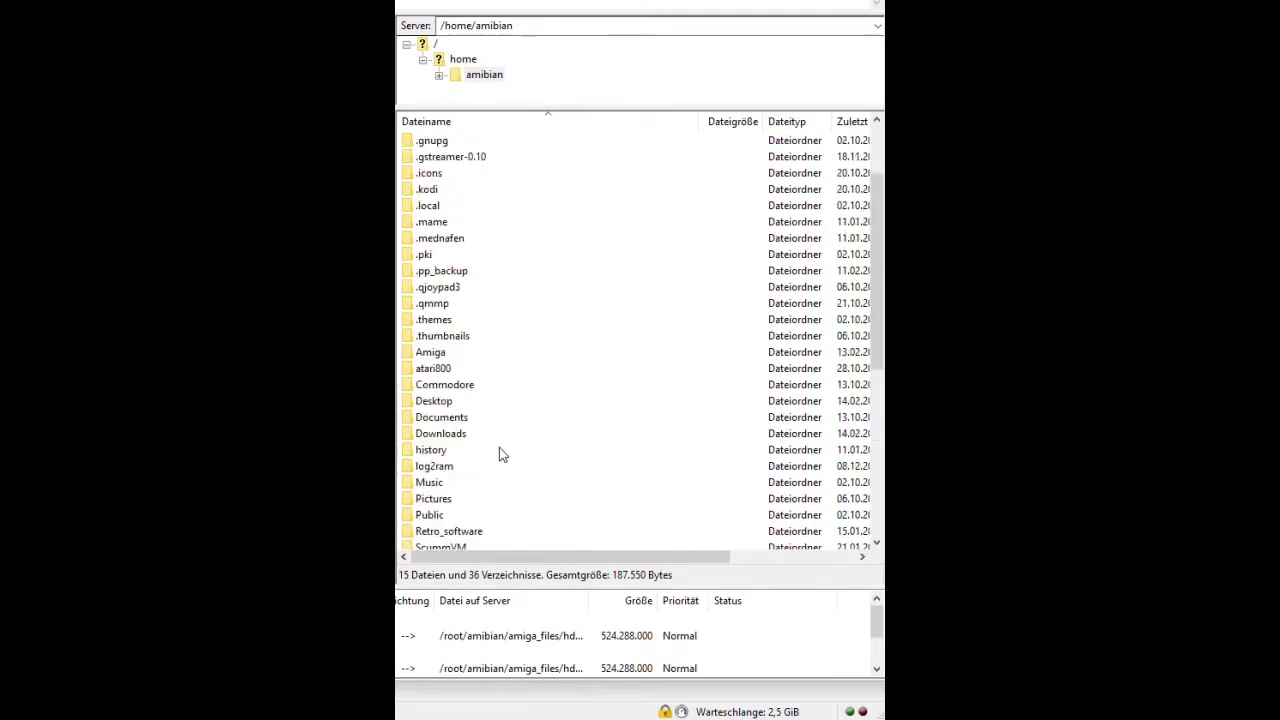
{"action": "scroll", "coordinate": [499, 449], "scroll_direction": "down", "scroll_amount": 8}
{"action": "scroll", "coordinate": [500, 445], "scroll_direction": "up", "scroll_amount": 8}
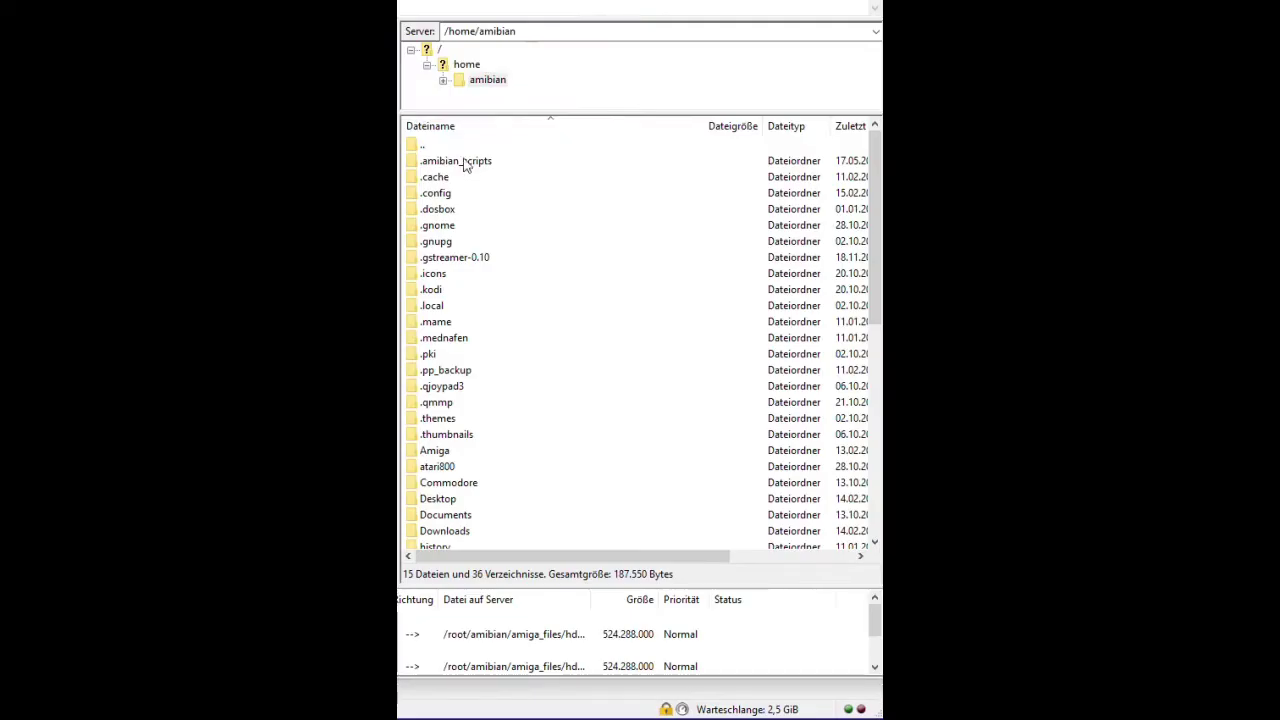
Navigate the remote pane into the Amiga folder in the user's home directory.
{"action": "double_click", "coordinate": [427, 148]}
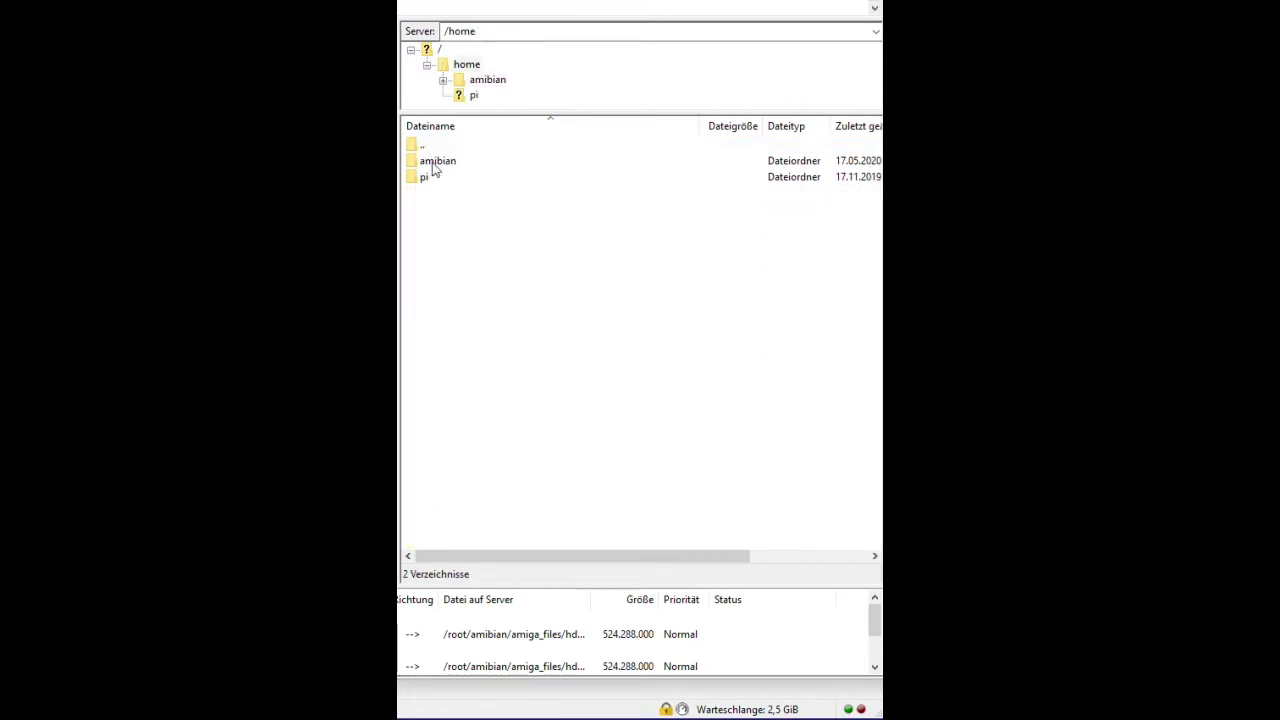
{"action": "left_click", "coordinate": [434, 160]}
{"action": "double_click", "coordinate": [432, 147]}
{"action": "left_click", "coordinate": [432, 147]}
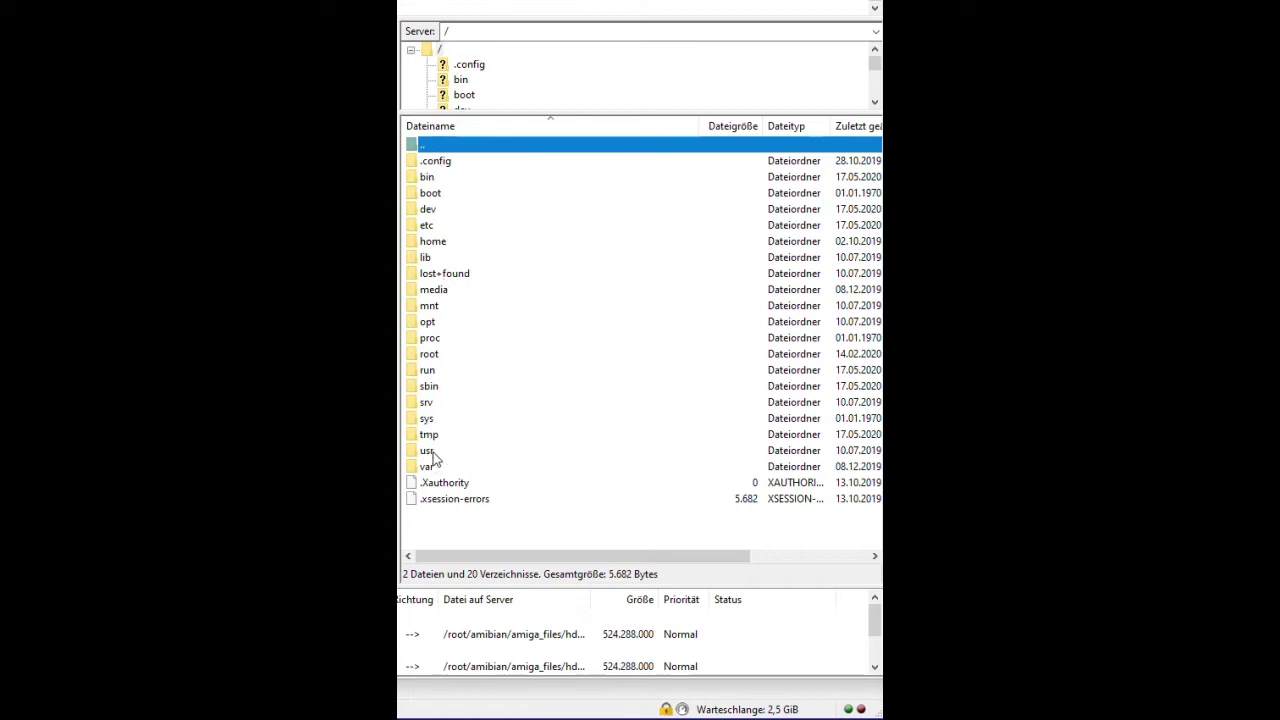
{"action": "double_click", "coordinate": [430, 245]}
{"action": "left_click", "coordinate": [434, 163]}
{"action": "double_click", "coordinate": [434, 163]}
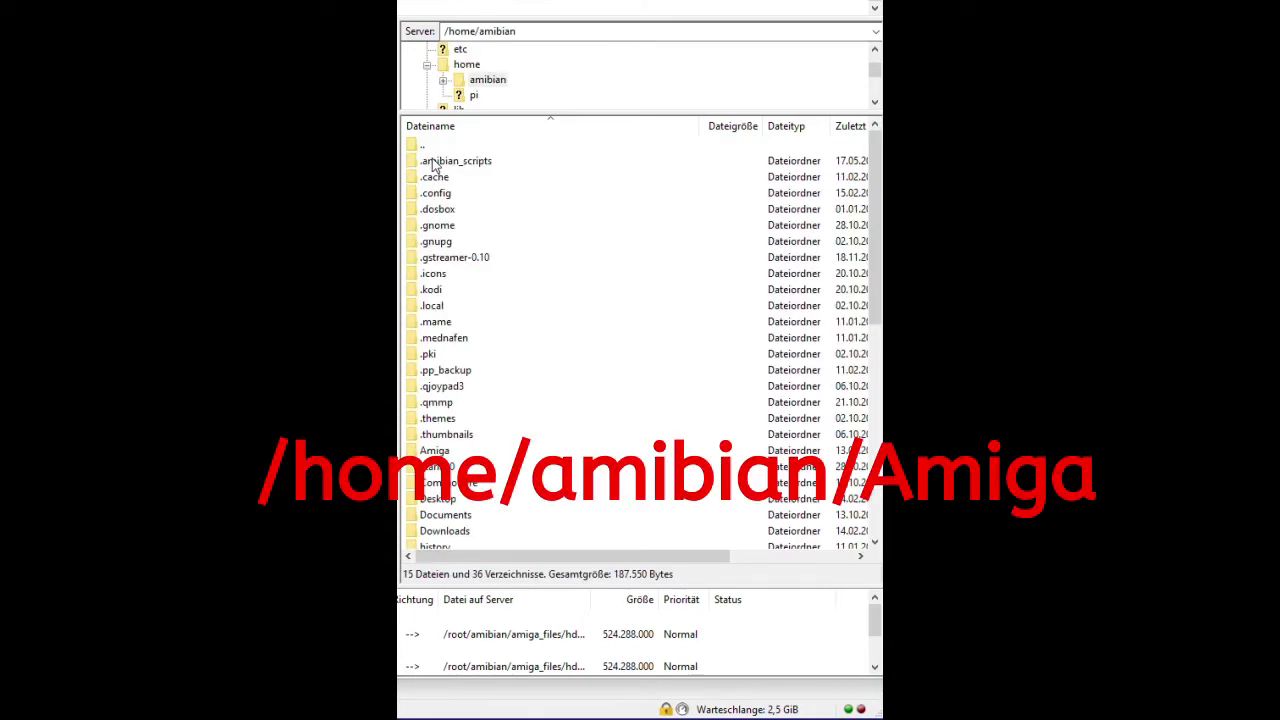
{"action": "left_click", "coordinate": [446, 455]}
{"action": "double_click", "coordinate": [446, 455]}
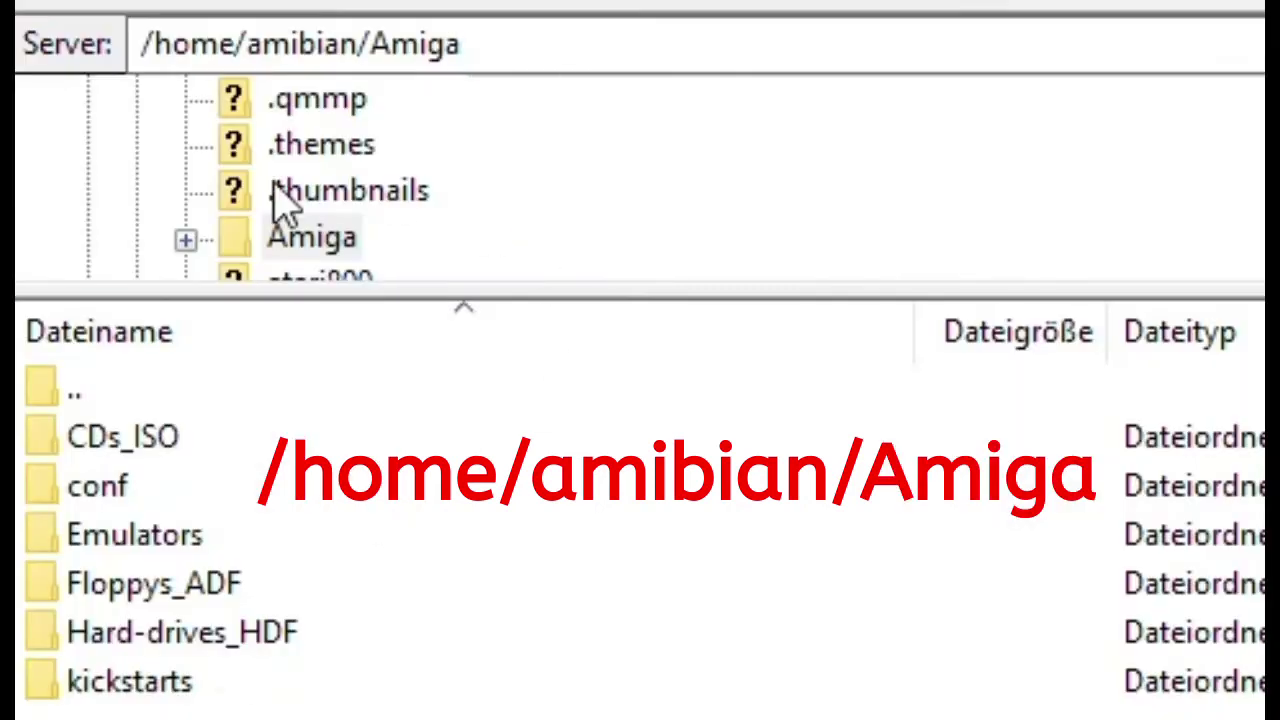
{"action": "left_click", "coordinate": [487, 44]}
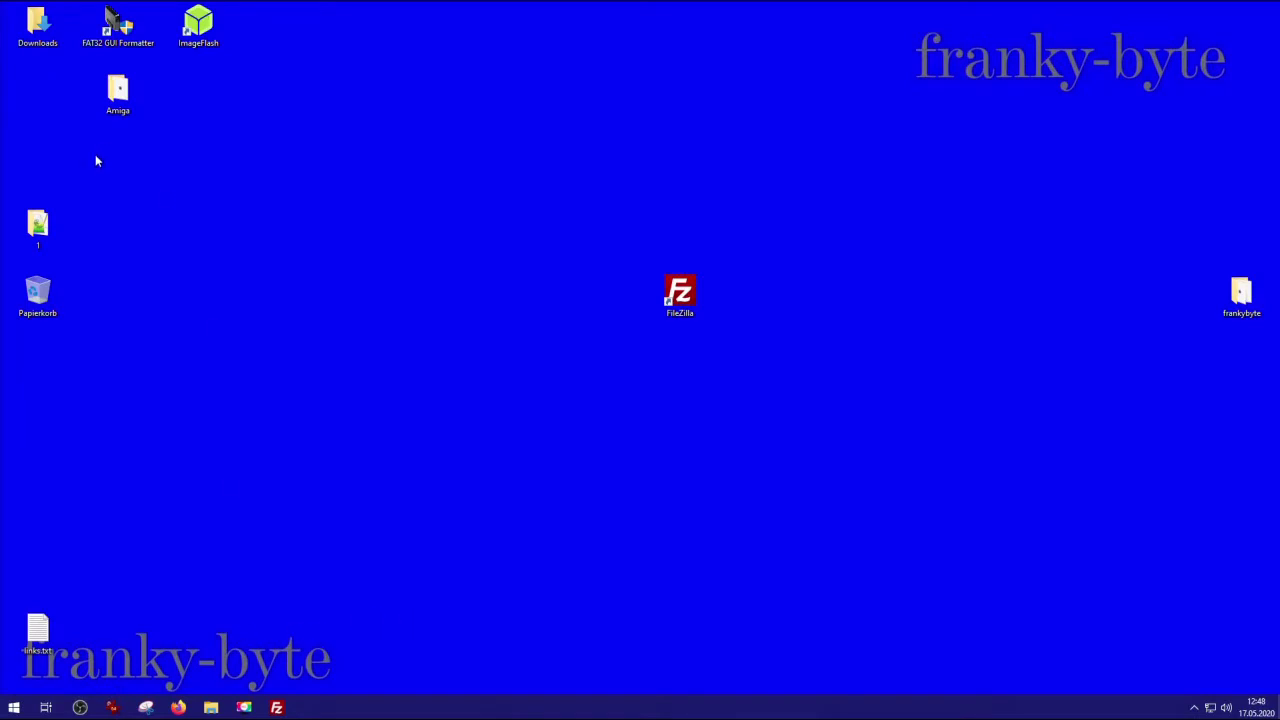
Open the desktop Amiga folder, look through its kickstarts folder, and return to Amiga.
{"action": "double_click", "coordinate": [118, 92]}
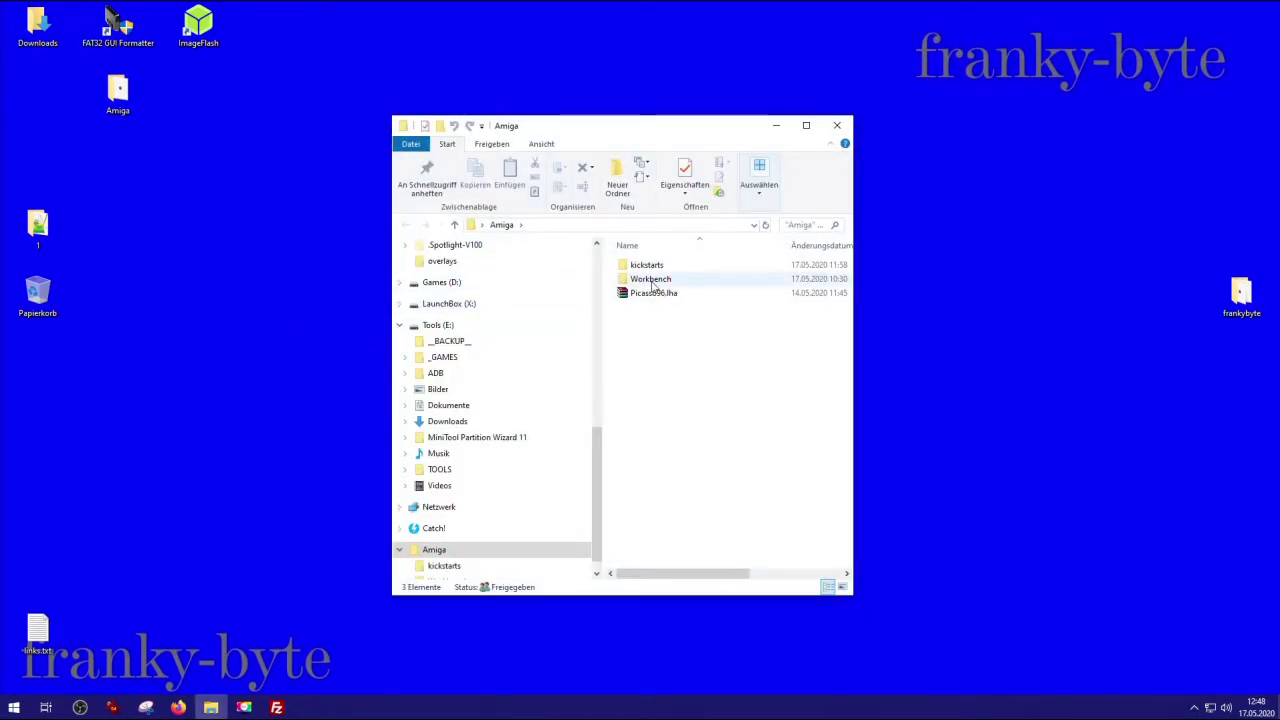
{"action": "double_click", "coordinate": [655, 266]}
{"action": "left_click_drag", "start_coordinate": [737, 136], "coordinate": [579, 114]}
{"action": "scroll", "coordinate": [561, 434], "scroll_direction": "down", "scroll_amount": 10}
{"action": "scroll", "coordinate": [541, 444], "scroll_direction": "up", "scroll_amount": 10}
{"action": "scroll", "coordinate": [310, 400], "scroll_direction": "up", "scroll_amount": 3}
{"action": "left_click", "coordinate": [316, 206]}
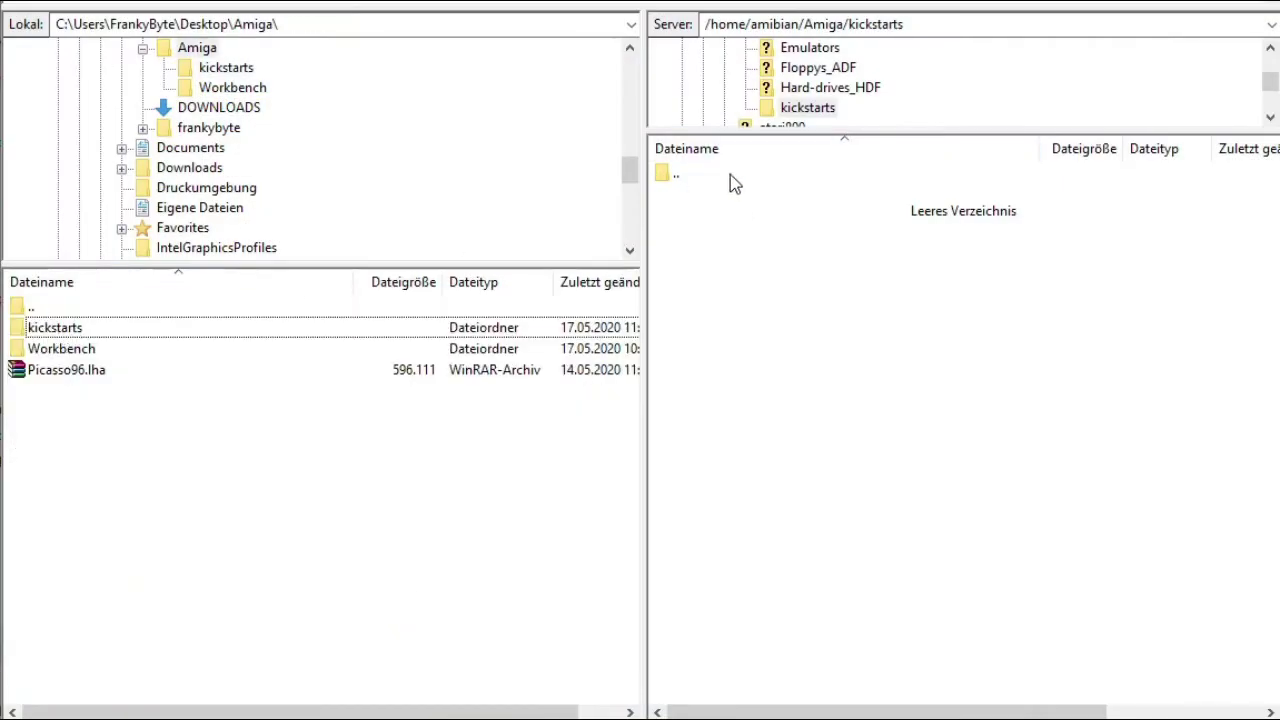
Upload all local kickstart ROM files to the server's kickstarts folder, then return both panes to Amiga.
{"action": "double_click", "coordinate": [68, 328]}
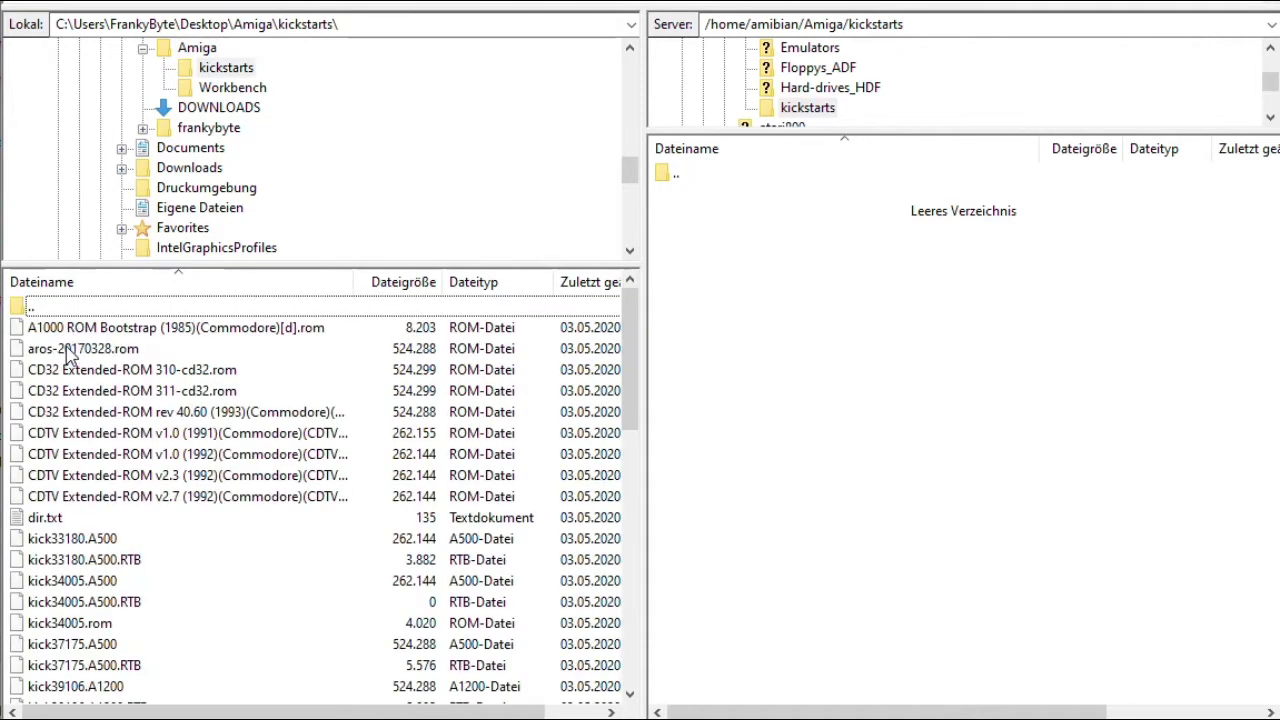
{"action": "key", "text": "ctrl+a"}
{"action": "right_click", "coordinate": [66, 348]}
{"action": "left_click", "coordinate": [98, 360]}
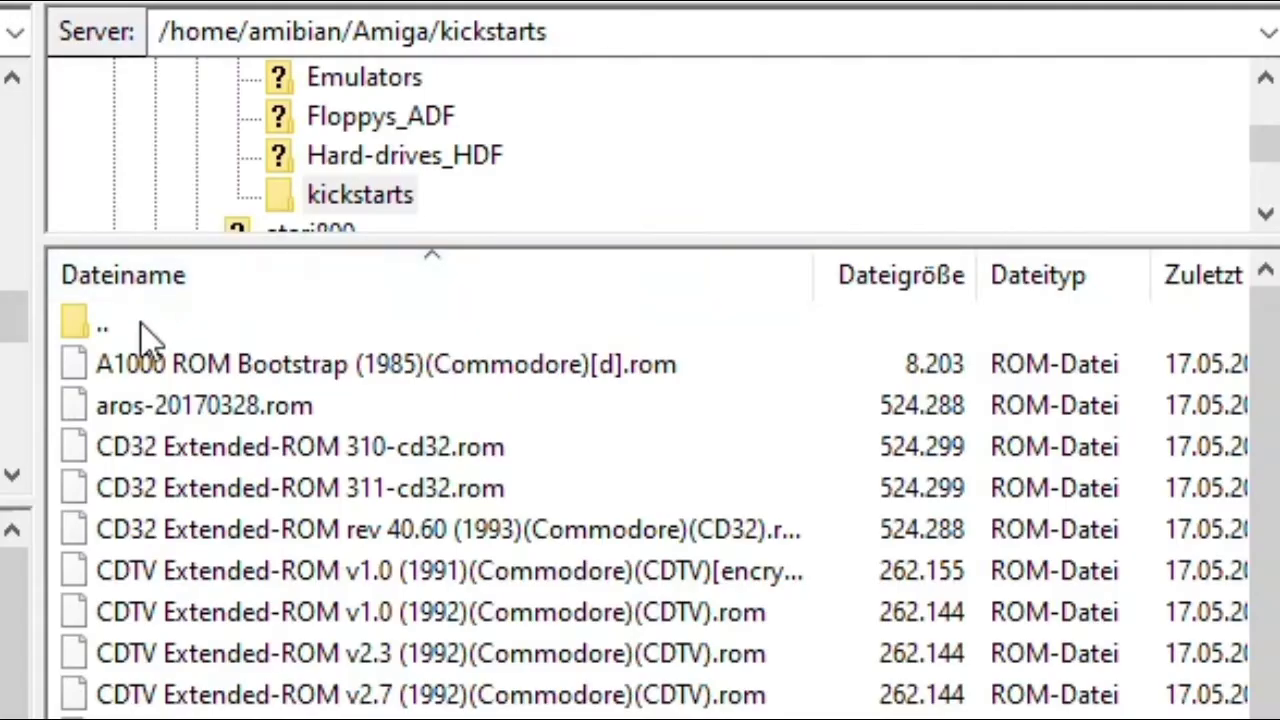
{"action": "double_click", "coordinate": [141, 323]}
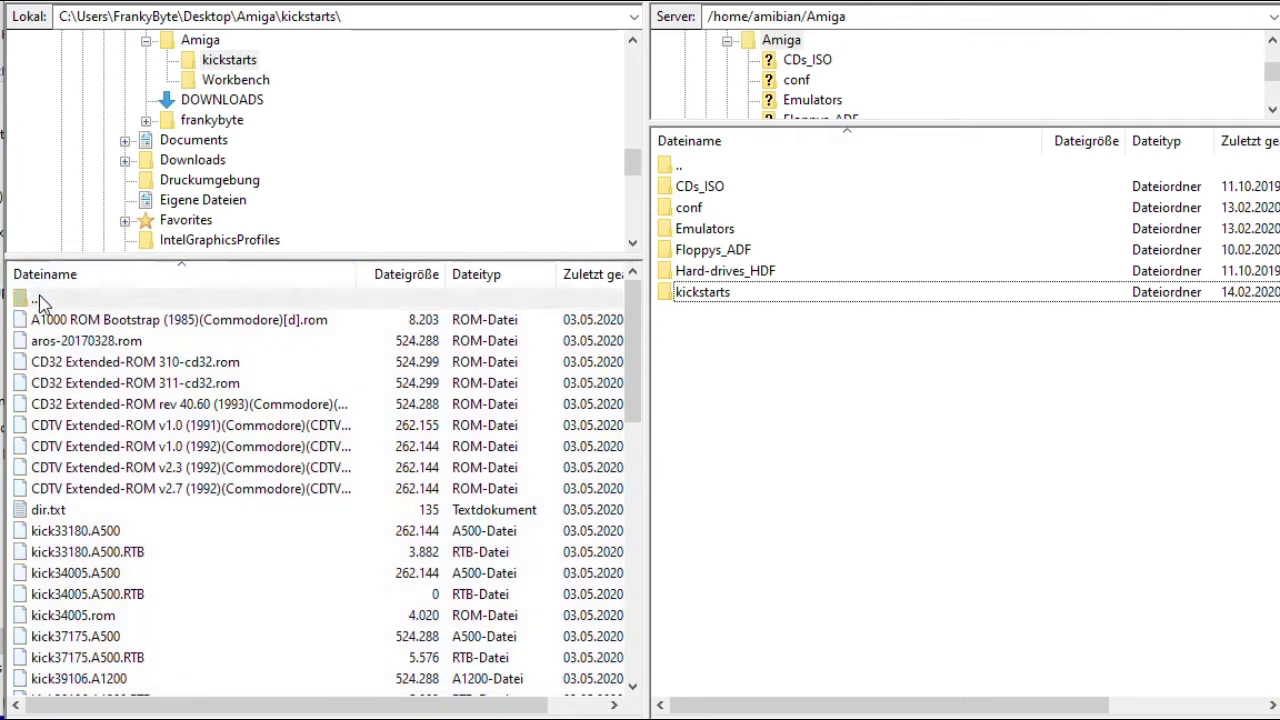
{"action": "double_click", "coordinate": [37, 298]}
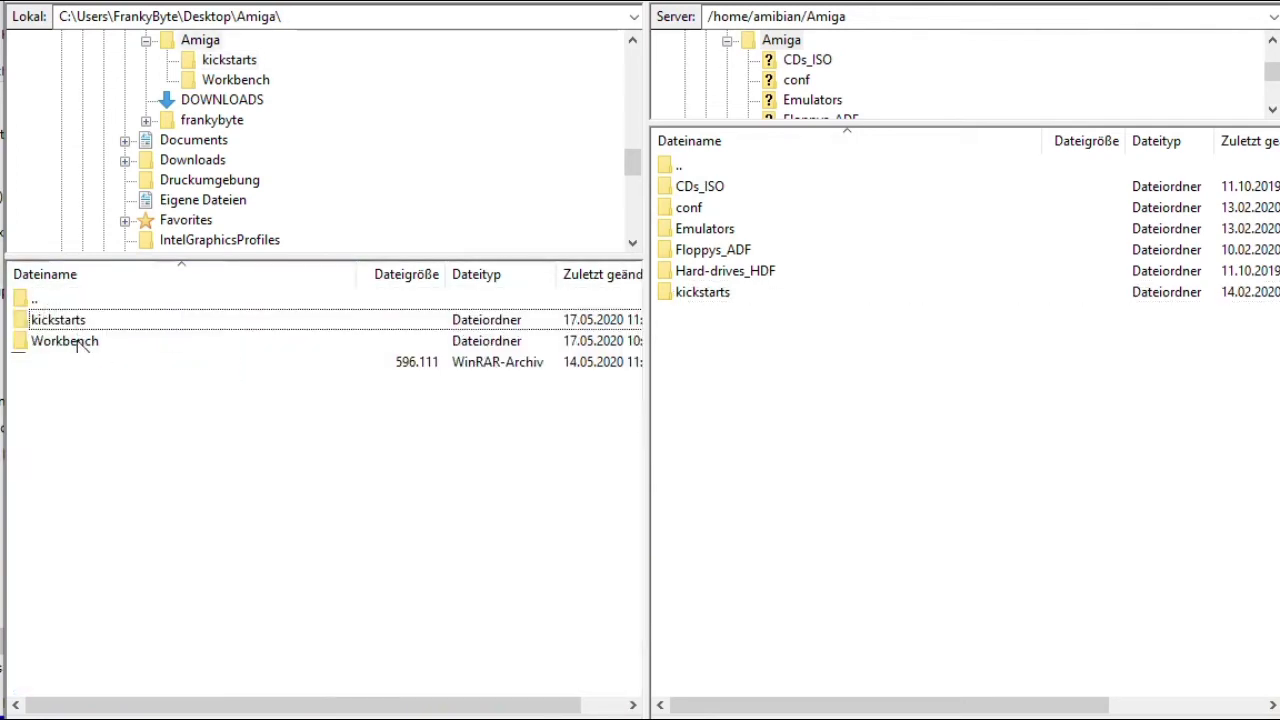
Upload the local Workbench folder into the server's Floppys_ADF folder.
{"action": "double_click", "coordinate": [716, 254]}
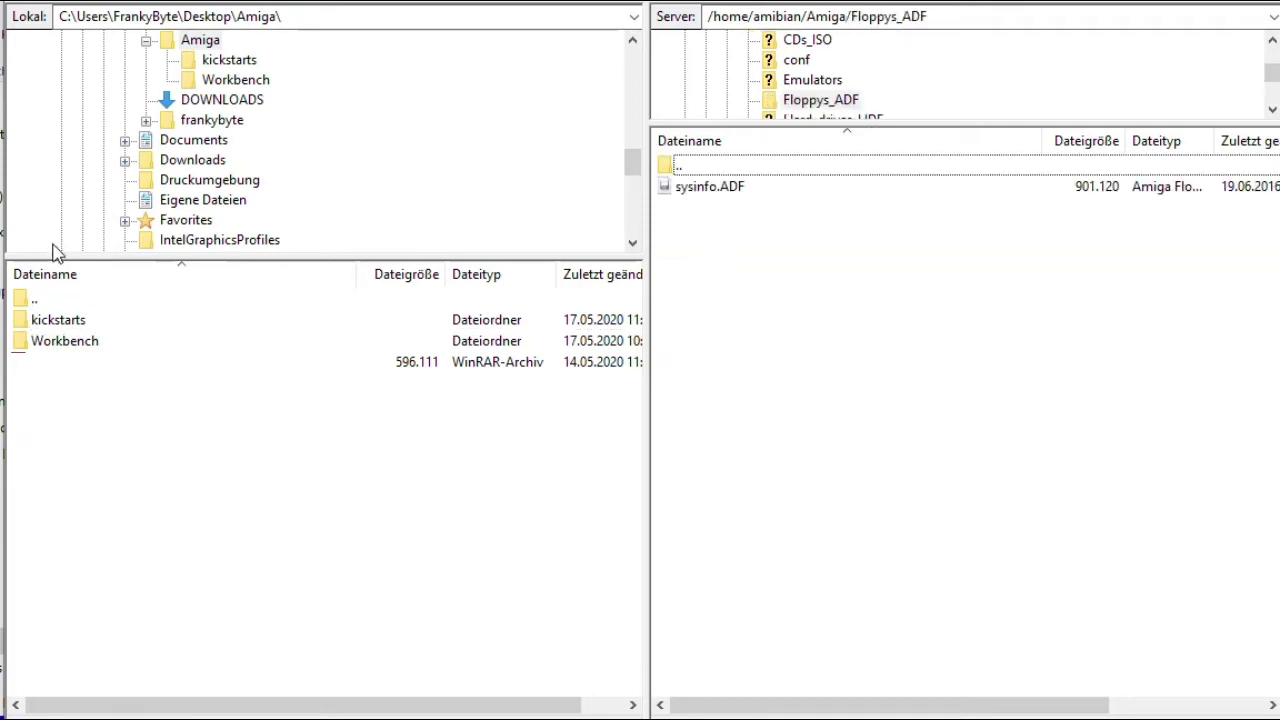
{"action": "right_click", "coordinate": [57, 343]}
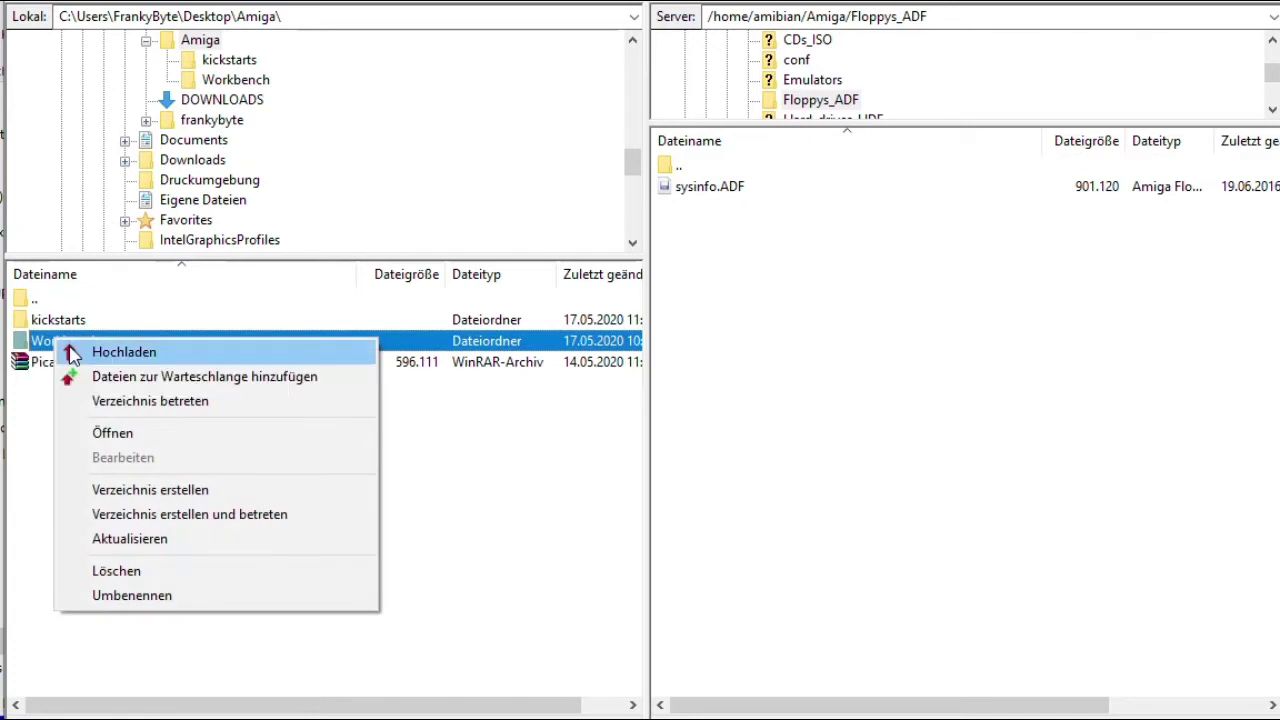
{"action": "left_click", "coordinate": [72, 352]}
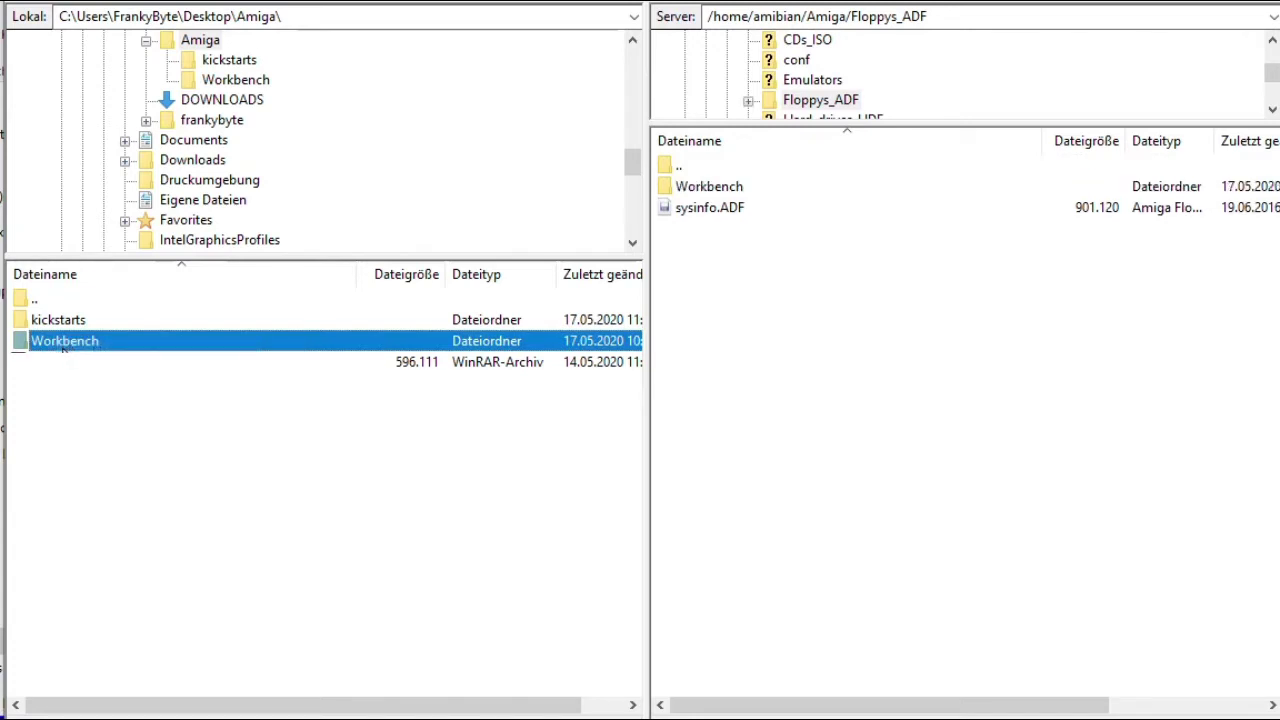
Upload System.hdf from DOWNLOADS\ClassicWB_P96_v28 into the server's Hard-drives_HDF folder.
{"action": "left_click", "coordinate": [222, 99]}
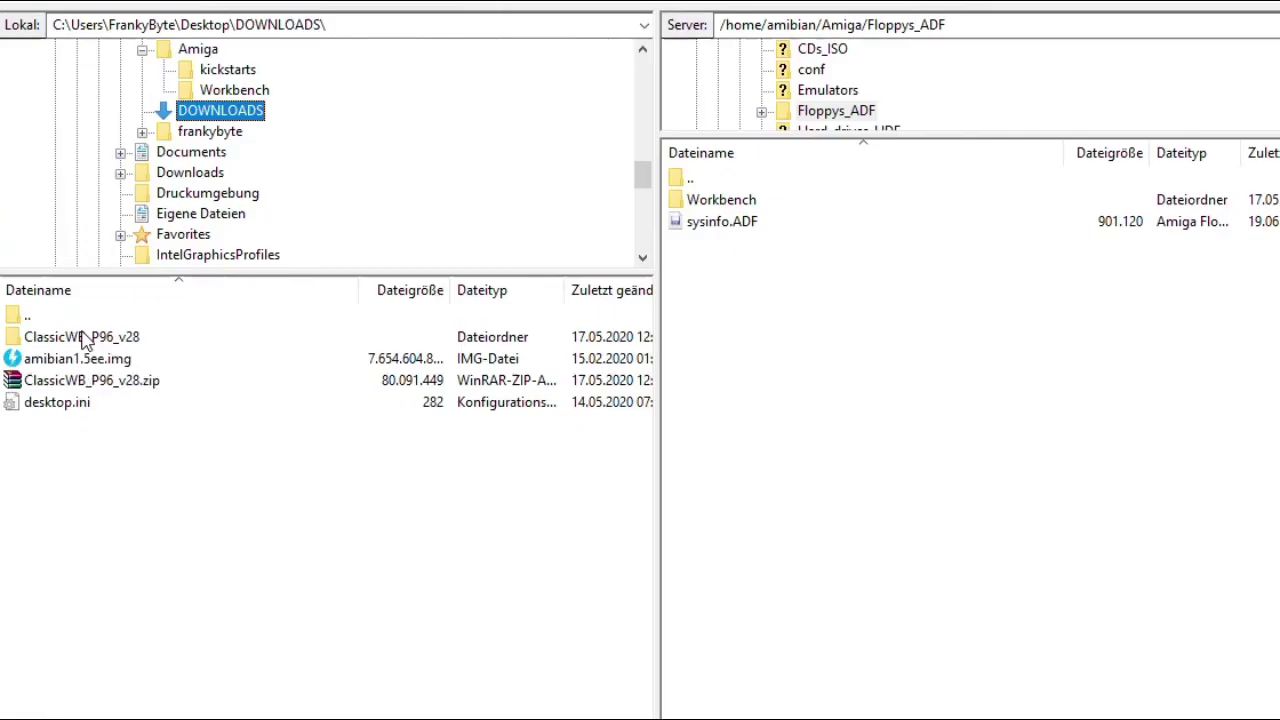
{"action": "double_click", "coordinate": [70, 320]}
{"action": "left_click", "coordinate": [76, 322]}
{"action": "double_click", "coordinate": [76, 340]}
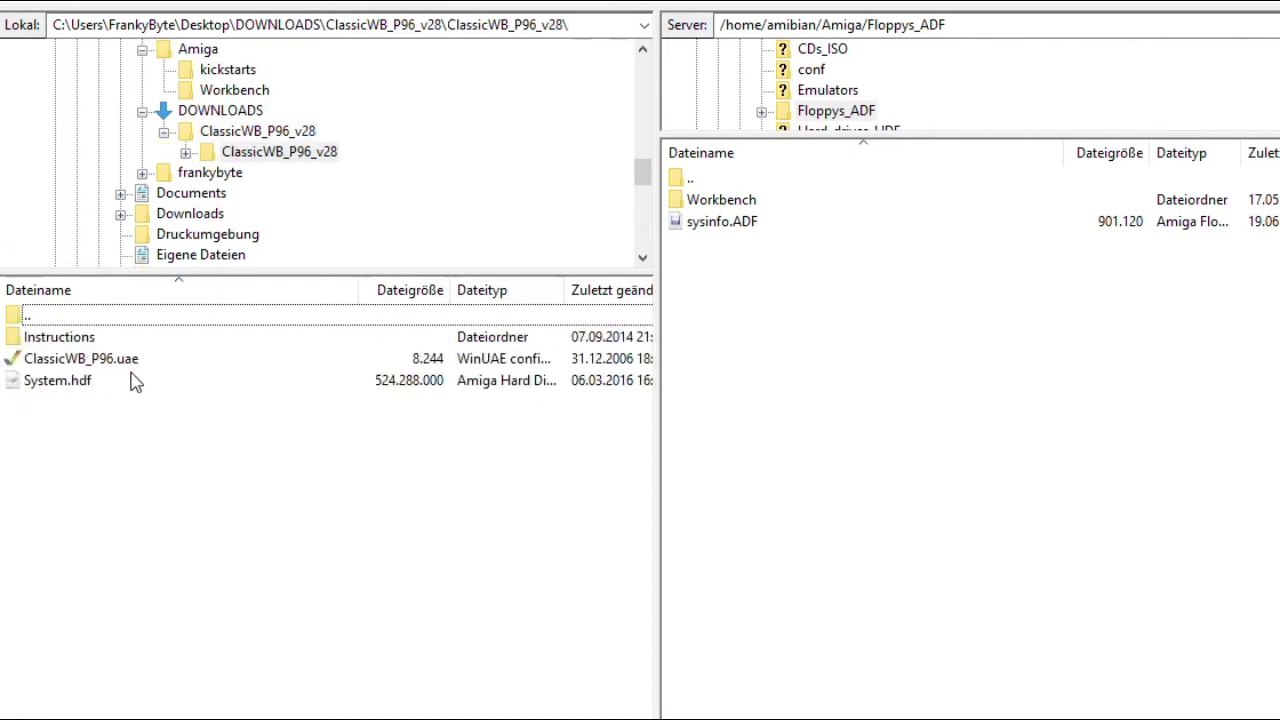
{"action": "left_click", "coordinate": [49, 383]}
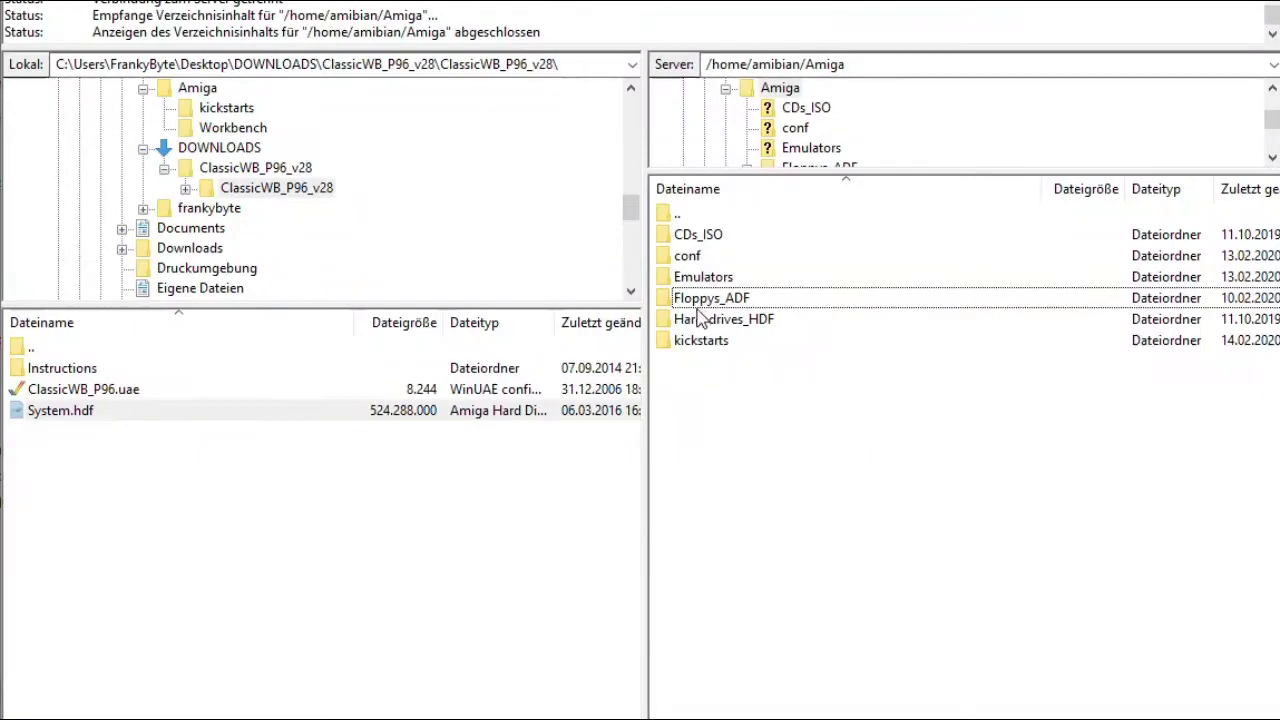
{"action": "double_click", "coordinate": [698, 325]}
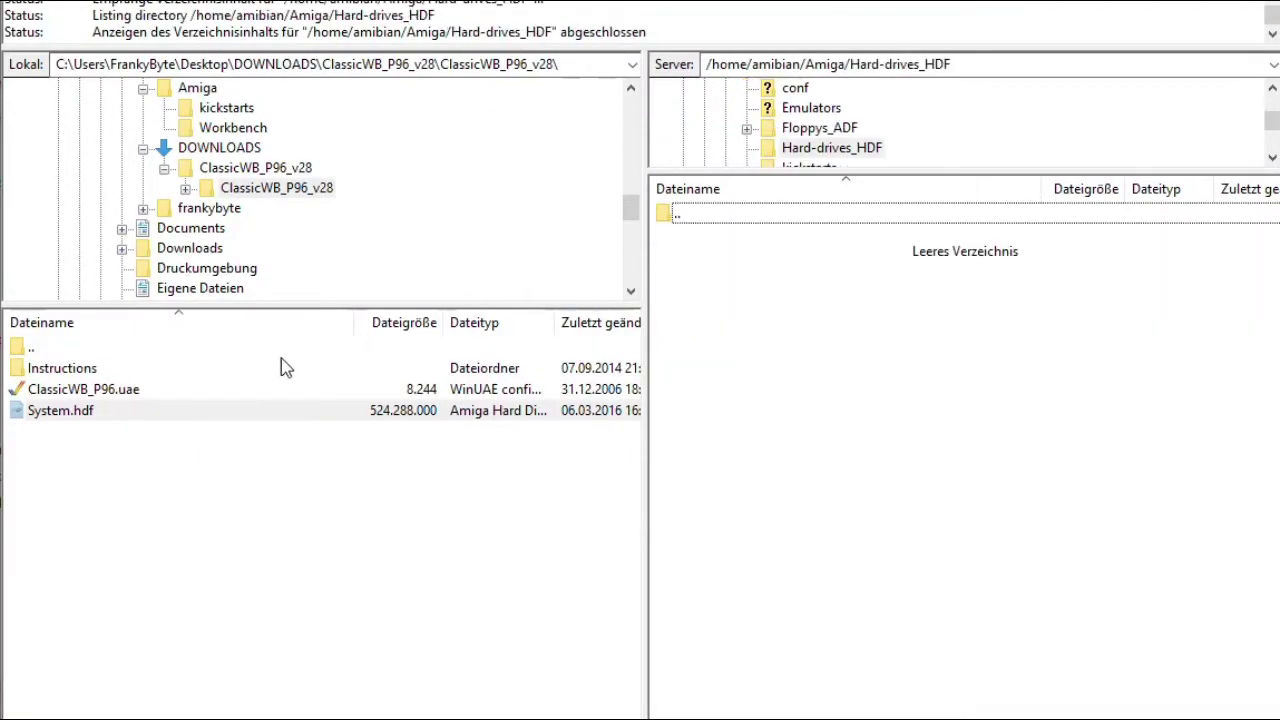
{"action": "left_click", "coordinate": [58, 416]}
{"action": "right_click", "coordinate": [59, 420]}
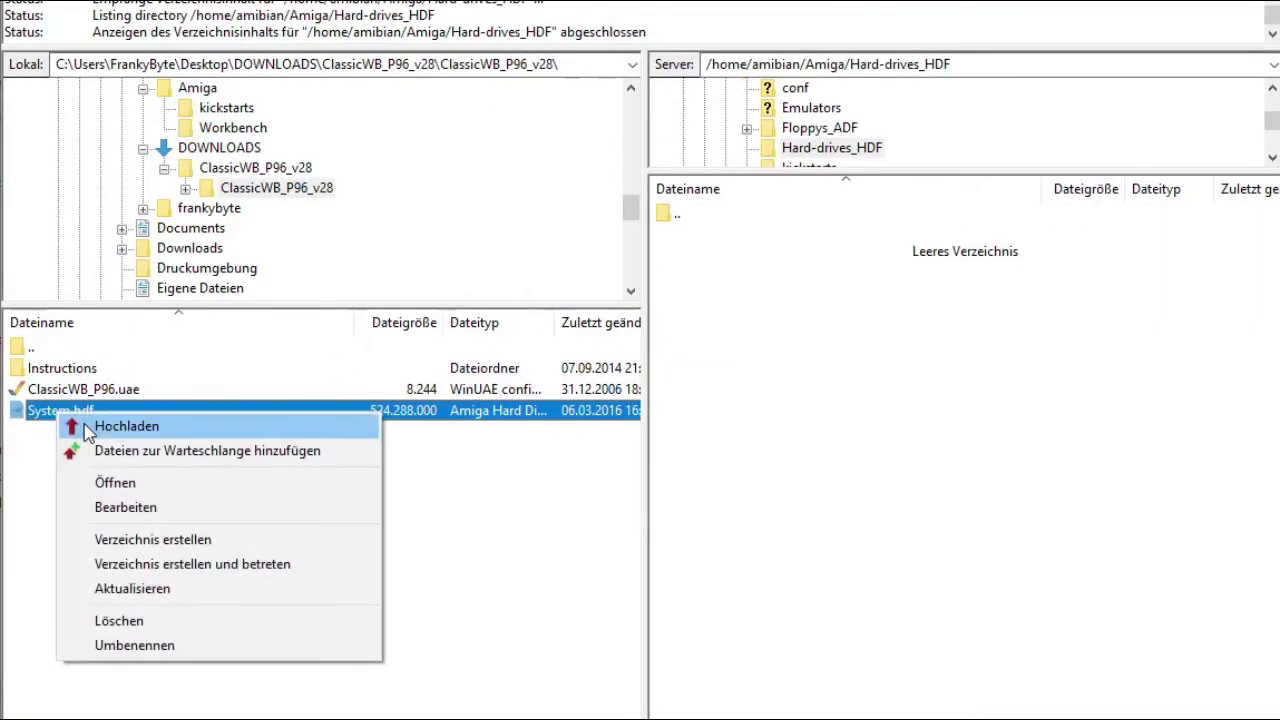
{"action": "left_click", "coordinate": [110, 427]}
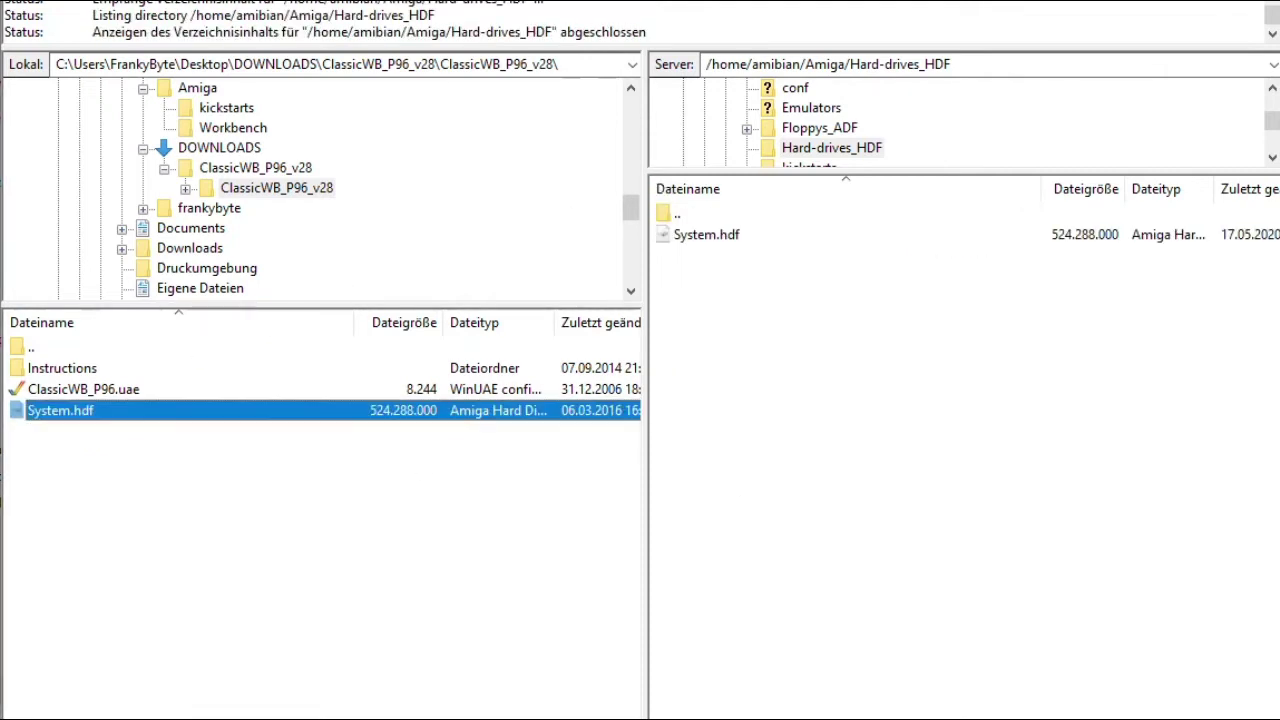
Widen the server folder tree and check the uploaded Workbench folder under Floppys_ADF.
{"action": "left_click", "coordinate": [700, 216]}
{"action": "double_click", "coordinate": [700, 216]}
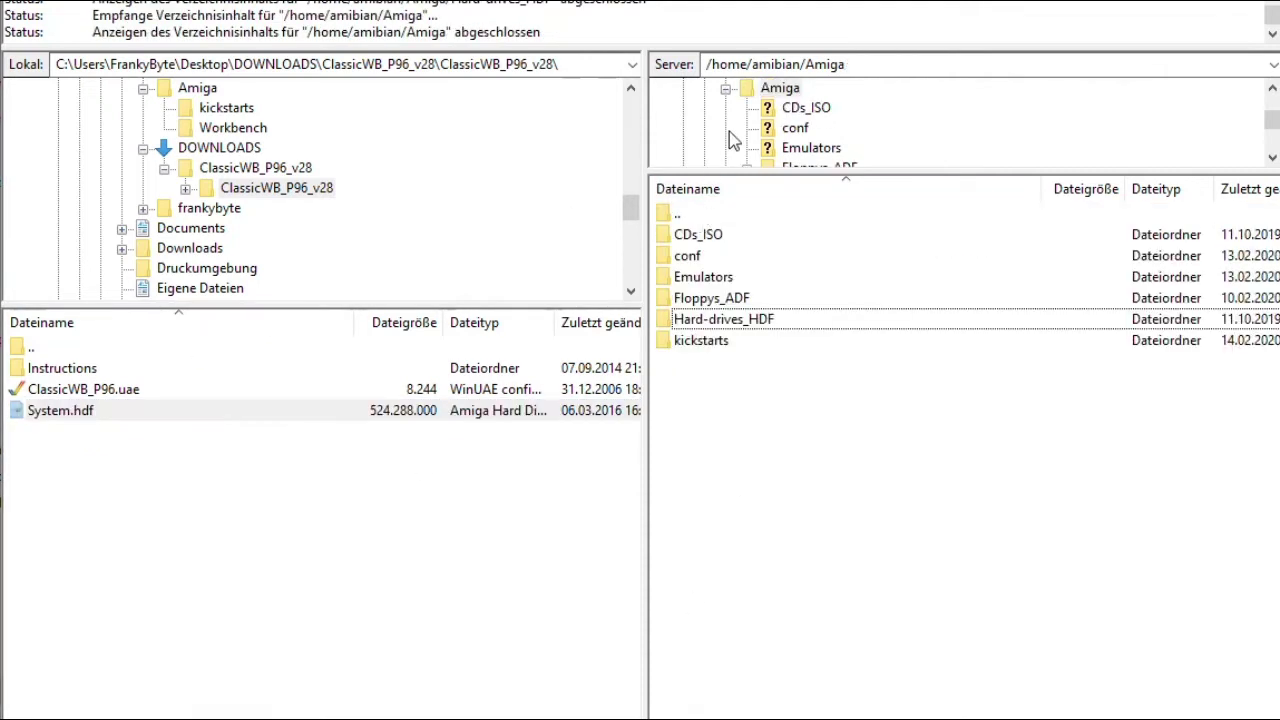
{"action": "left_click_drag", "start_coordinate": [1123, 170], "coordinate": [1134, 287]}
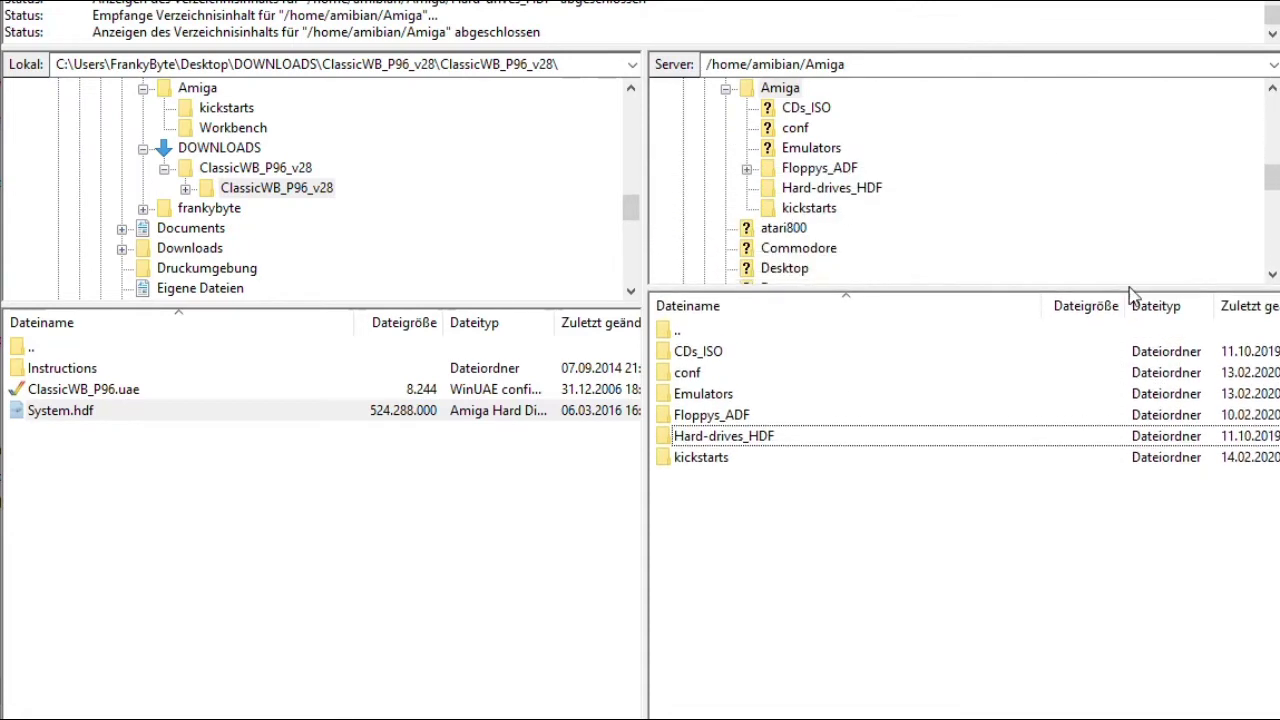
{"action": "left_click", "coordinate": [746, 168]}
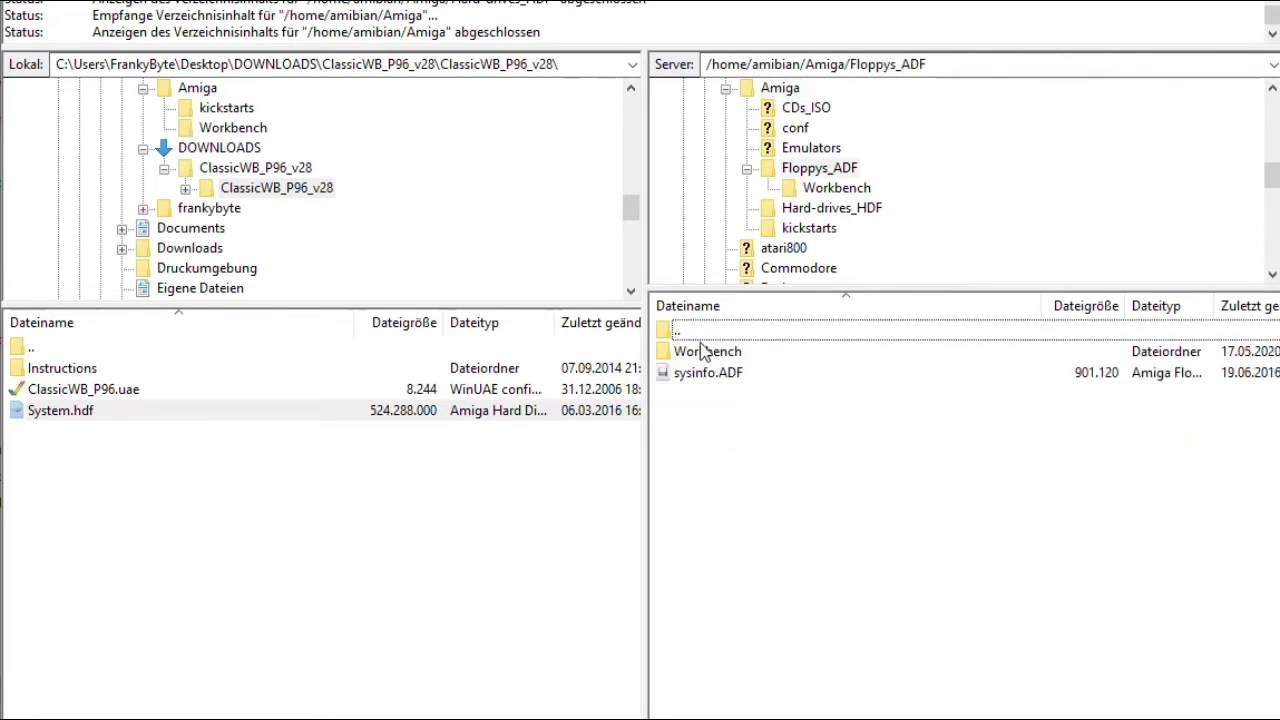
{"action": "double_click", "coordinate": [700, 355]}
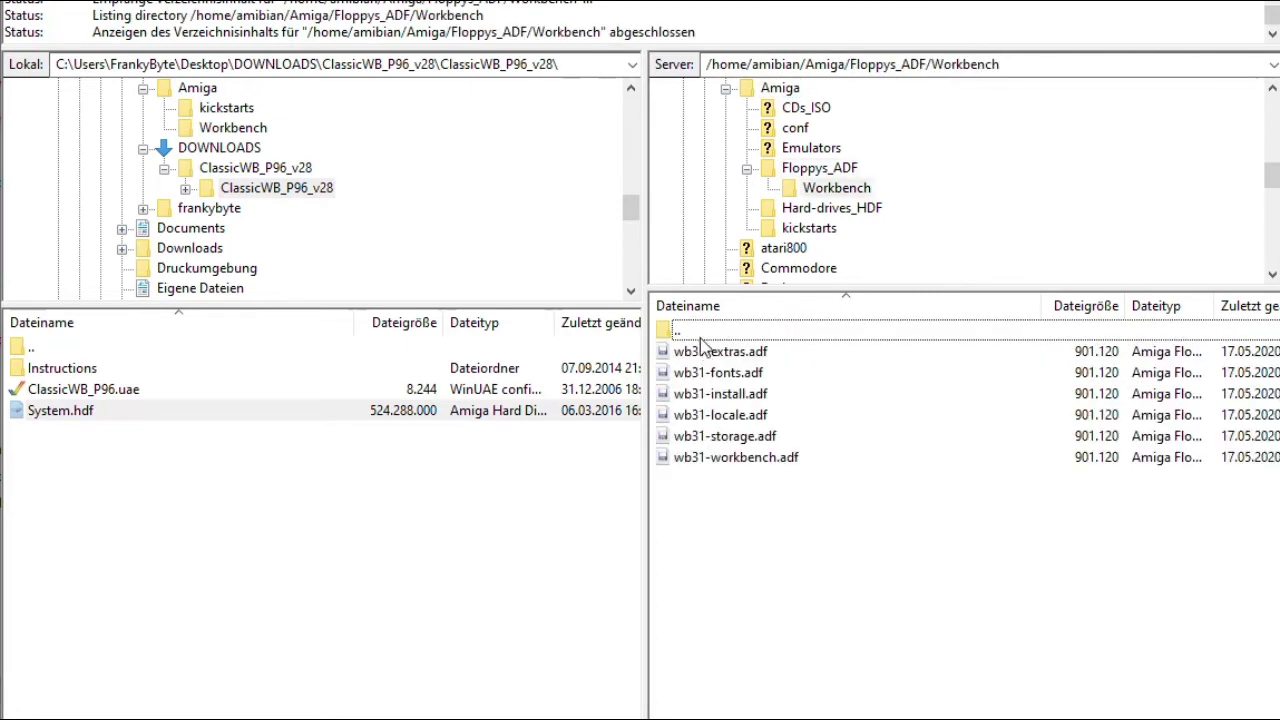
{"action": "double_click", "coordinate": [702, 334]}
{"action": "double_click", "coordinate": [702, 333]}
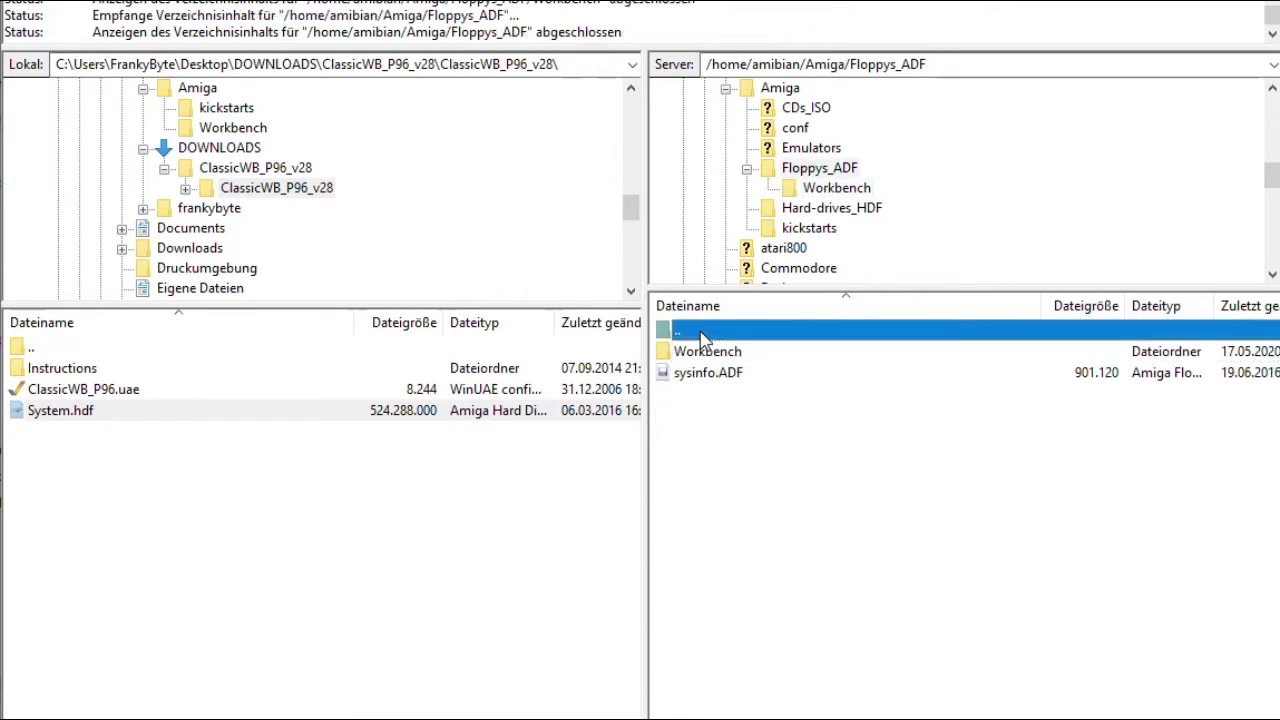
Check Hard-drives_HDF, then open kickstarts and highlight its /home/amibian/Amiga/kickstarts path.
{"action": "double_click", "coordinate": [705, 429]}
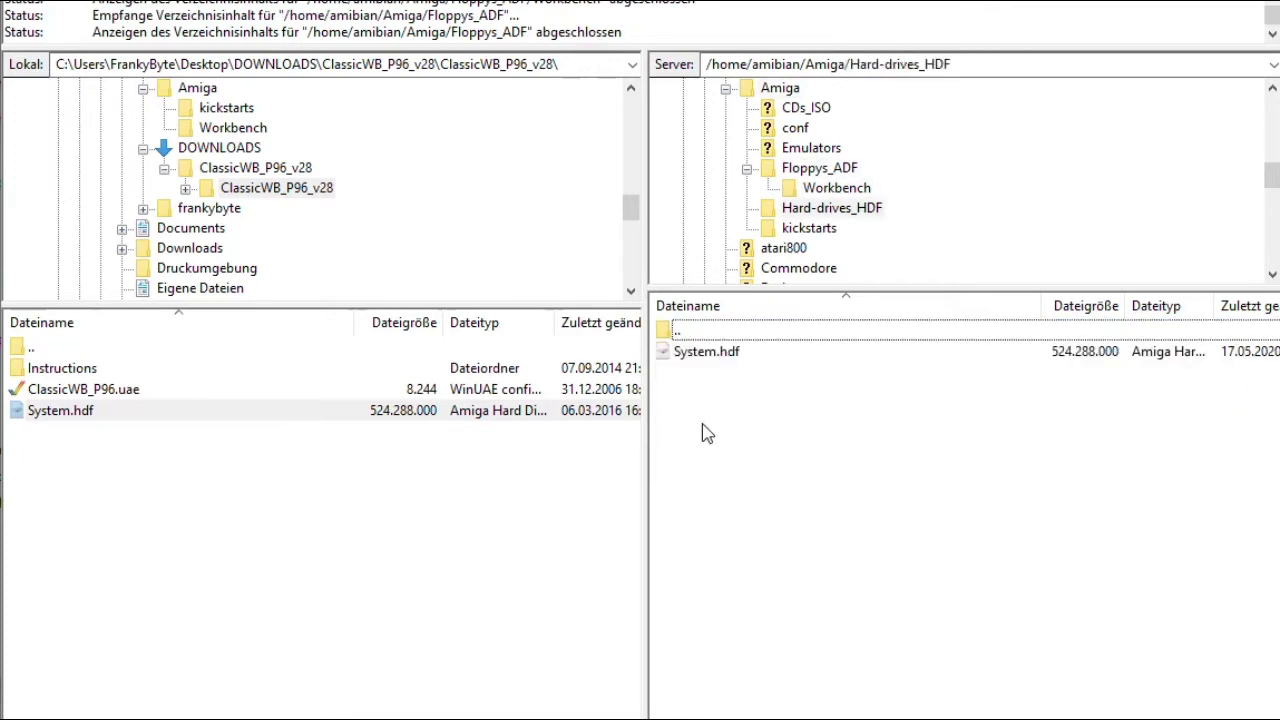
{"action": "double_click", "coordinate": [700, 334]}
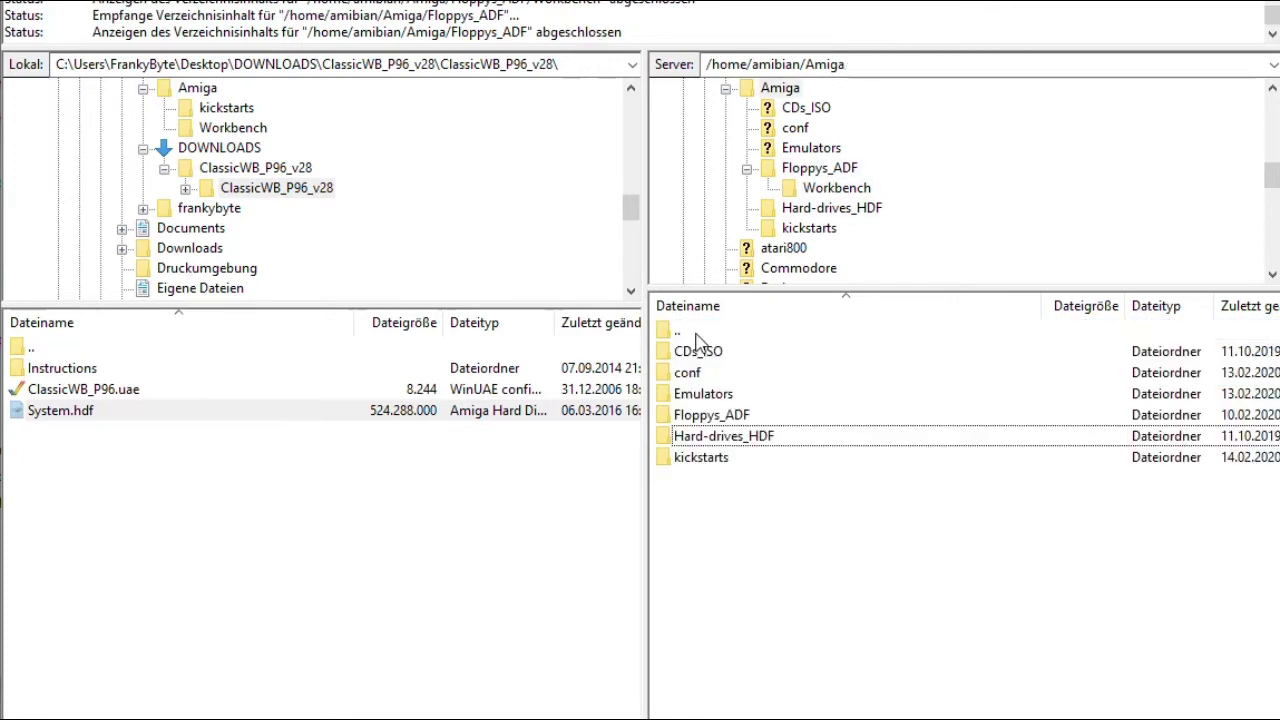
{"action": "double_click", "coordinate": [705, 458]}
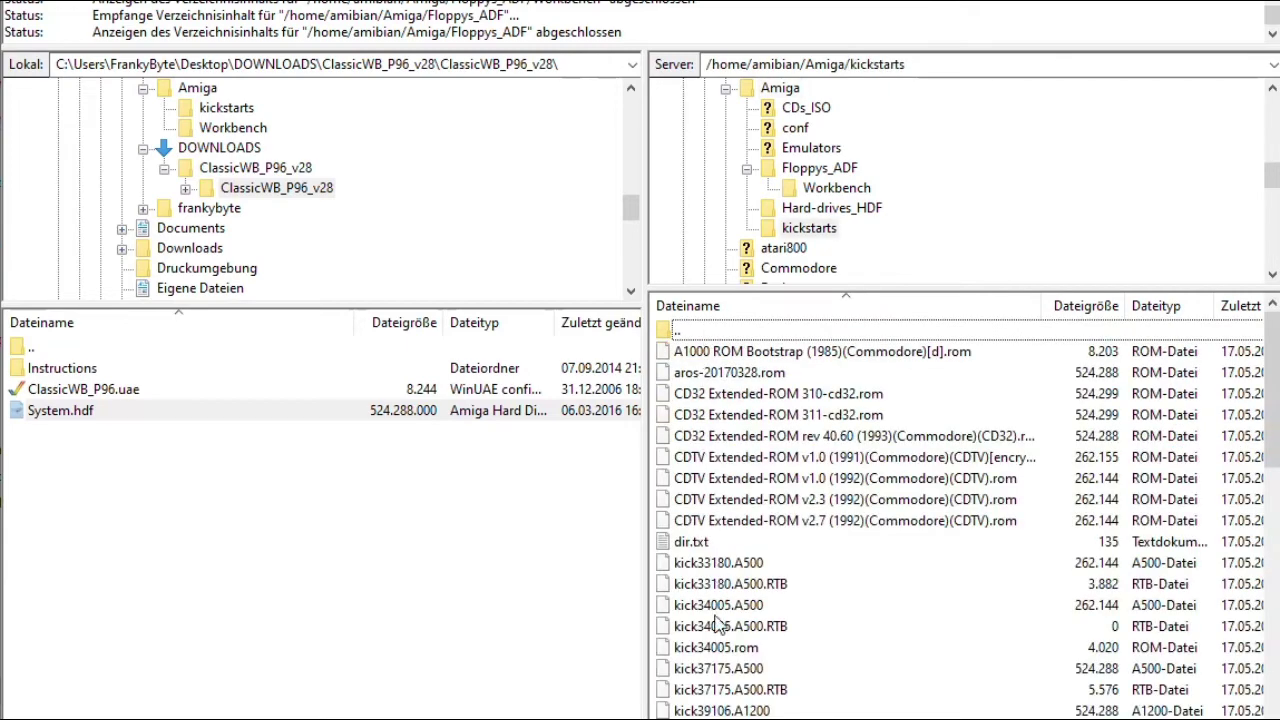
{"action": "double_click", "coordinate": [688, 334]}
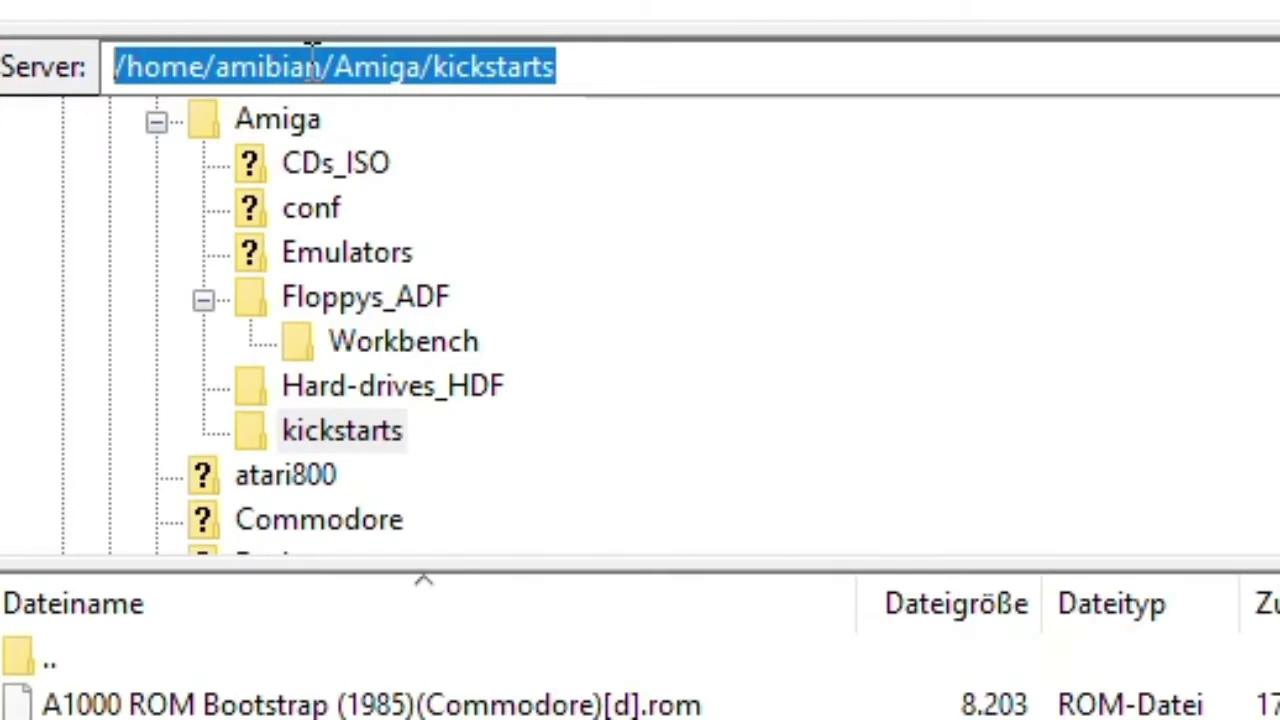
{"action": "left_click", "coordinate": [566, 66]}
{"action": "double_click", "coordinate": [566, 66]}
In Amiberry's Paths, browse the System ROMs folder chooser up to /home/amibian/Amiga/Emulators.
{"action": "left_click", "coordinate": [566, 66]}
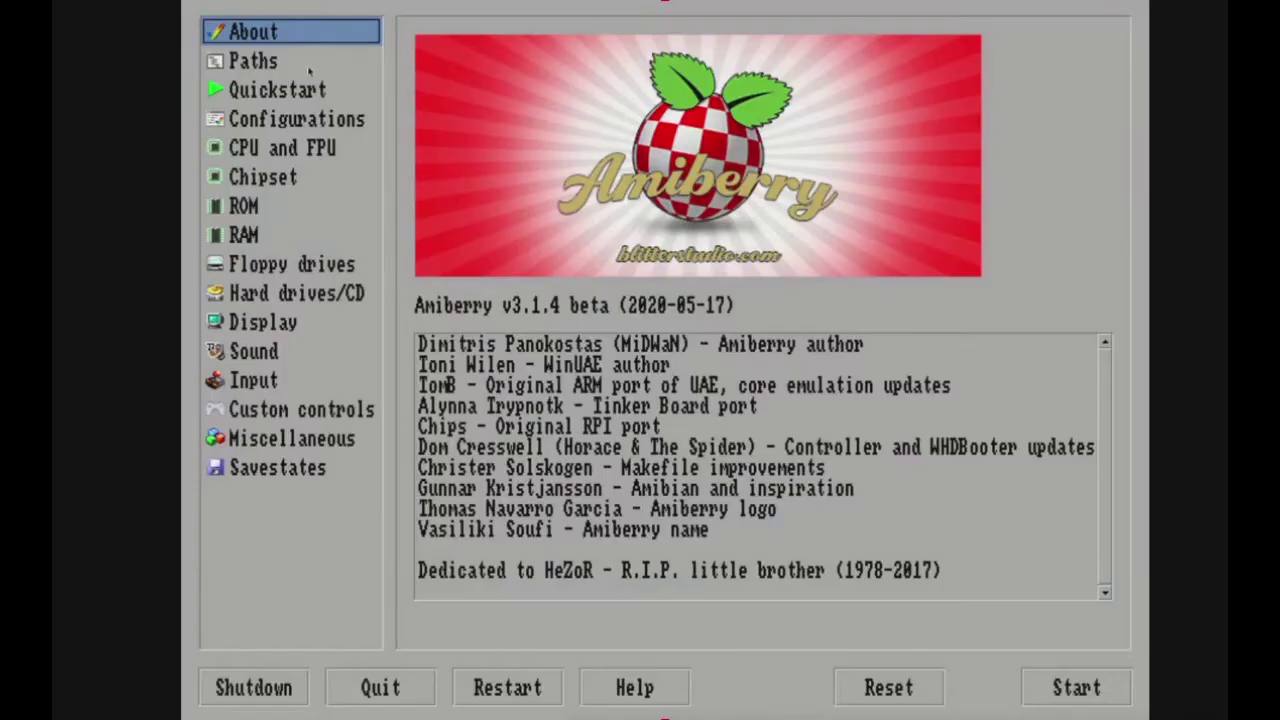
{"action": "left_click", "coordinate": [253, 61]}
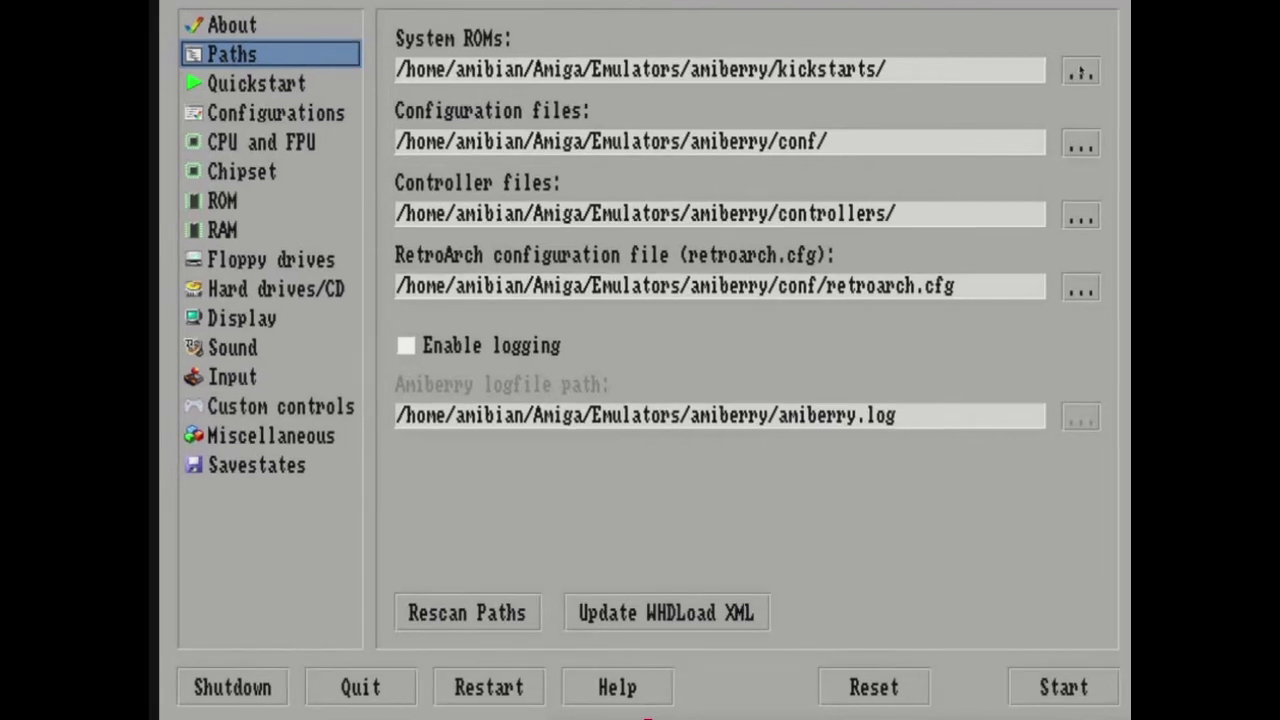
{"action": "left_click", "coordinate": [1079, 80]}
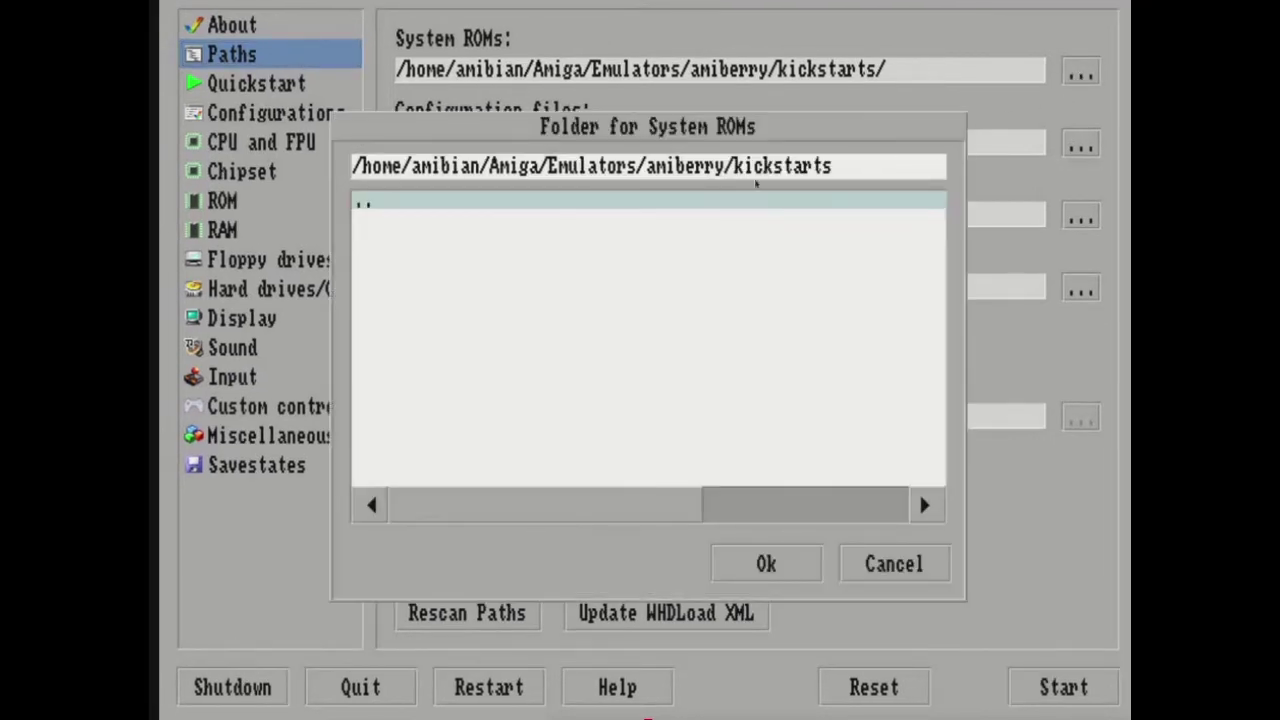
{"action": "left_click", "coordinate": [367, 208]}
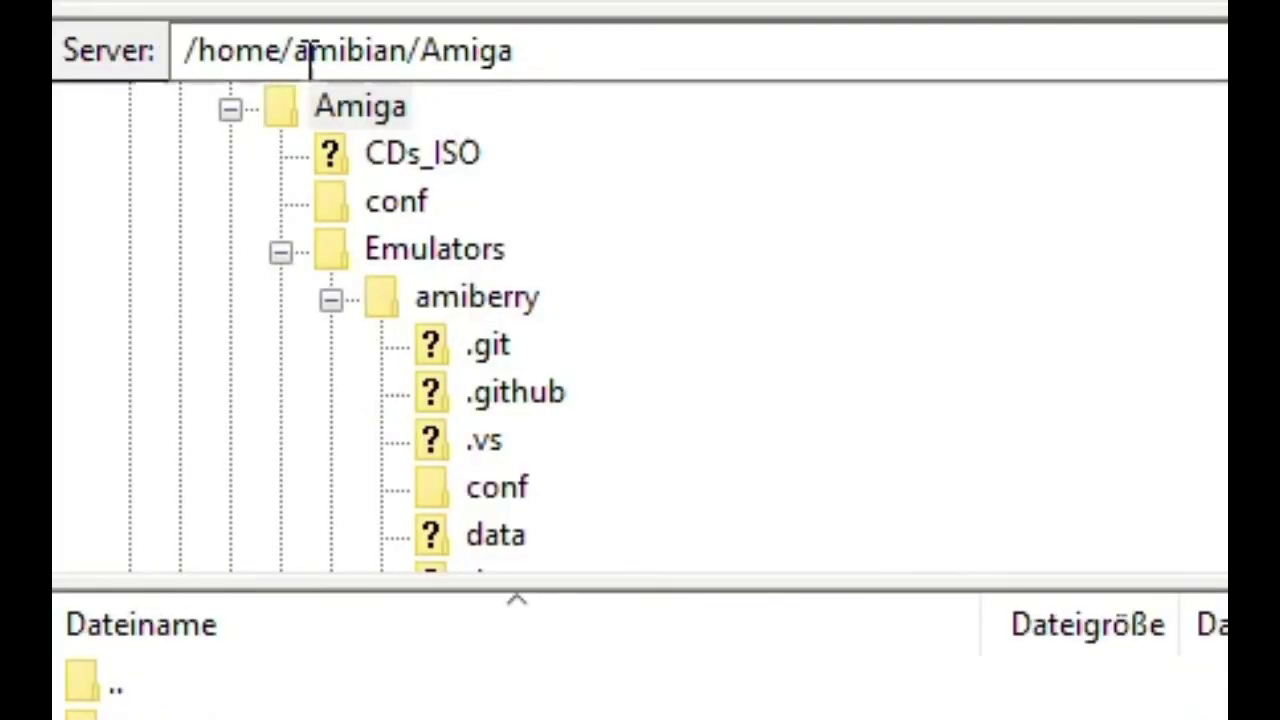
{"action": "left_click", "coordinate": [429, 534]}
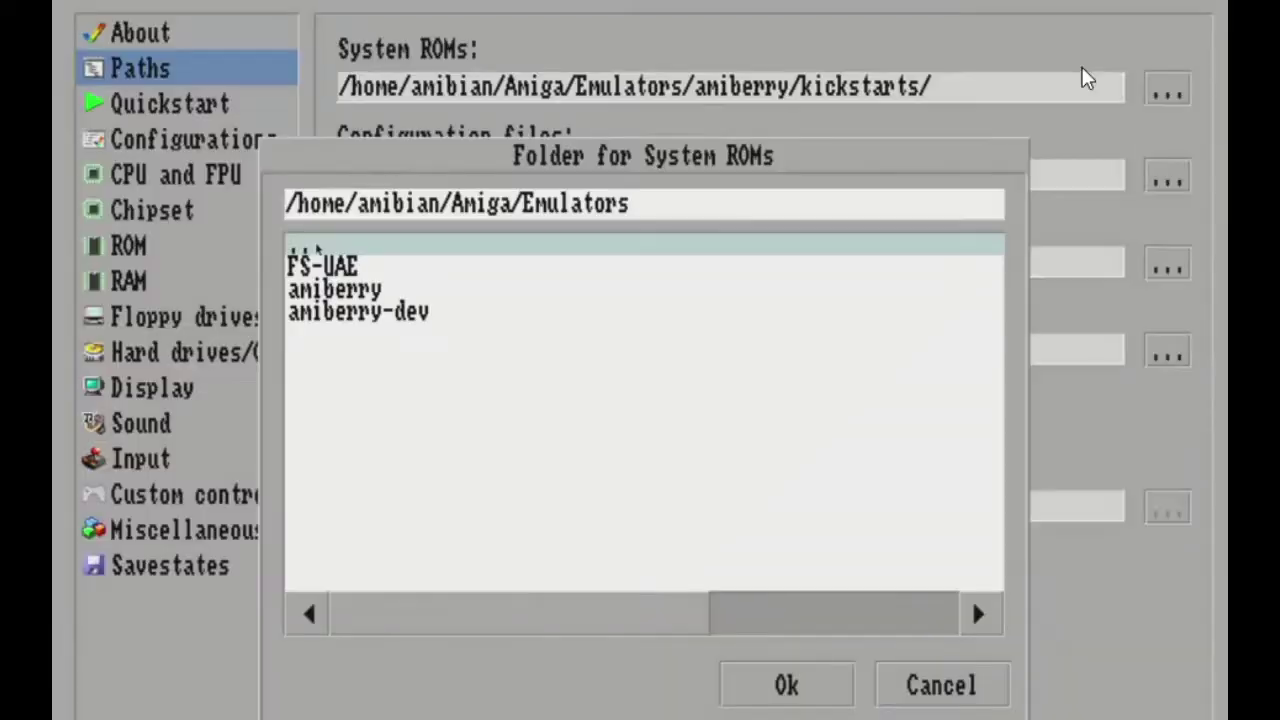
Set System ROMs to /home/amibian/Amiga/kickstarts/, keep the configuration folder, and go to Configurations.
{"action": "key", "text": "Return"}
{"action": "key", "text": "Return"}
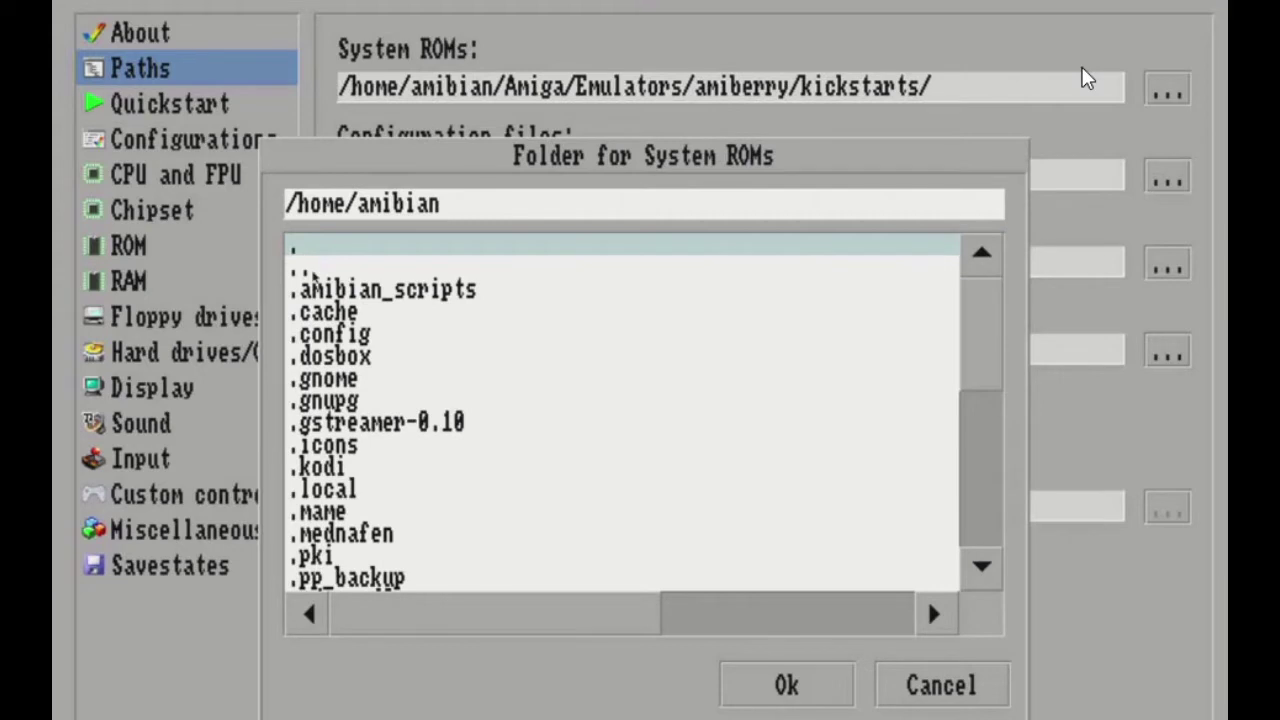
{"action": "key", "text": "Page_Down"}
{"action": "key", "text": "Return"}
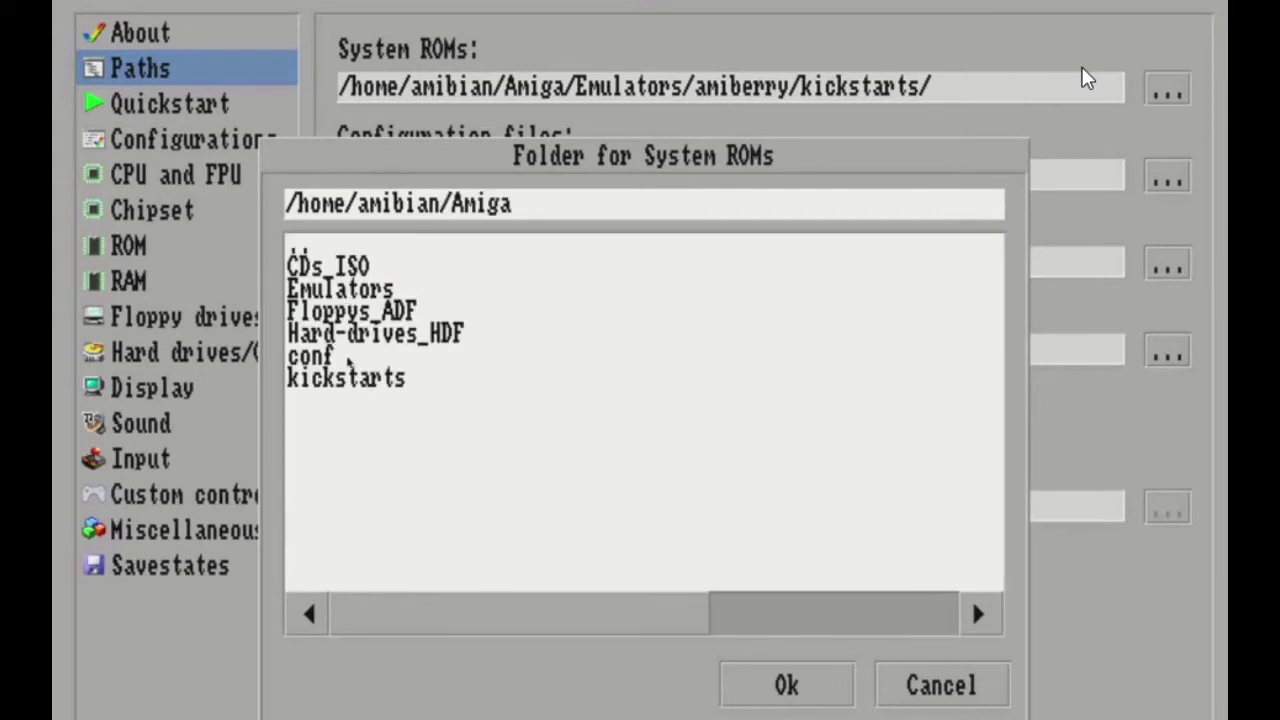
{"action": "left_click", "coordinate": [357, 384]}
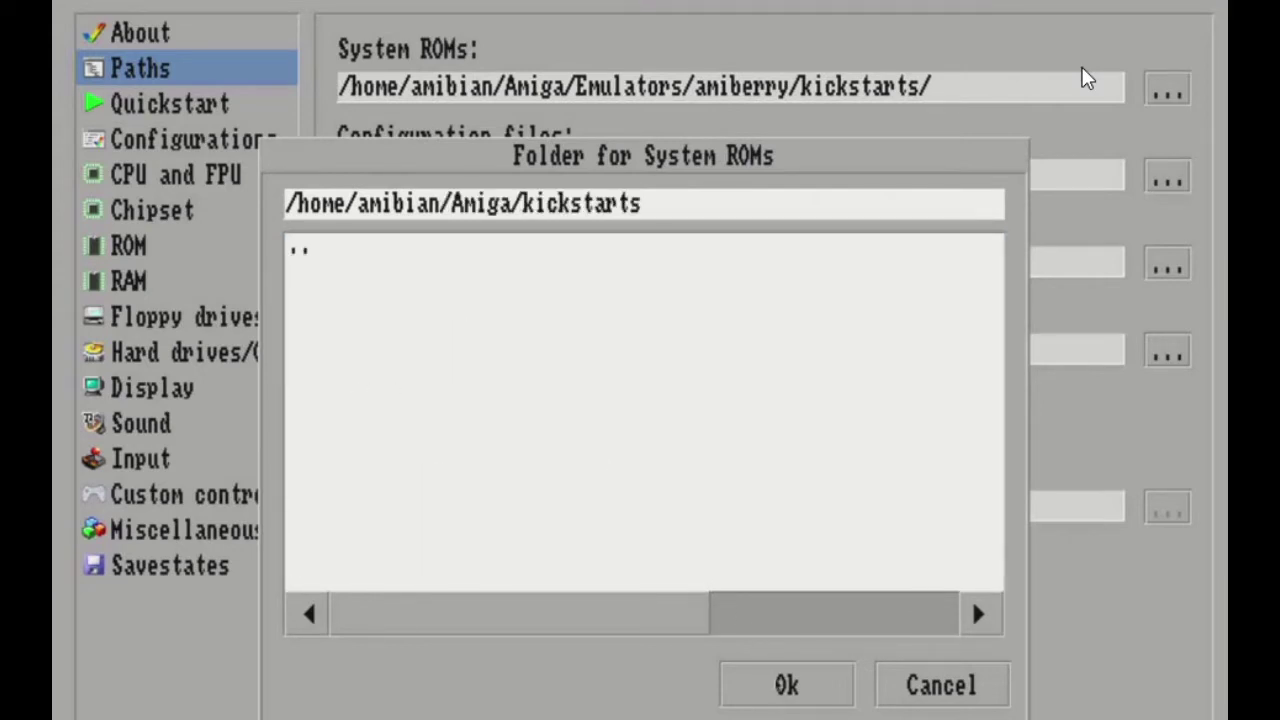
{"action": "left_click", "coordinate": [779, 686]}
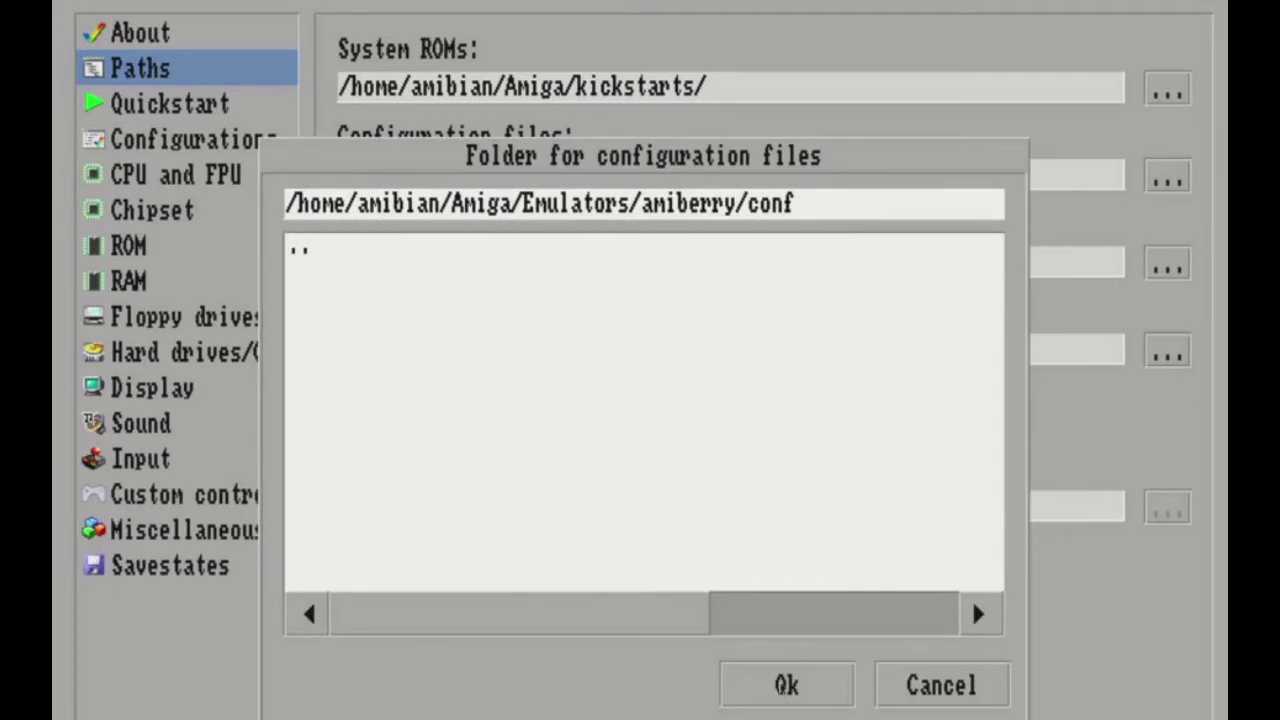
{"action": "left_click", "coordinate": [782, 684]}
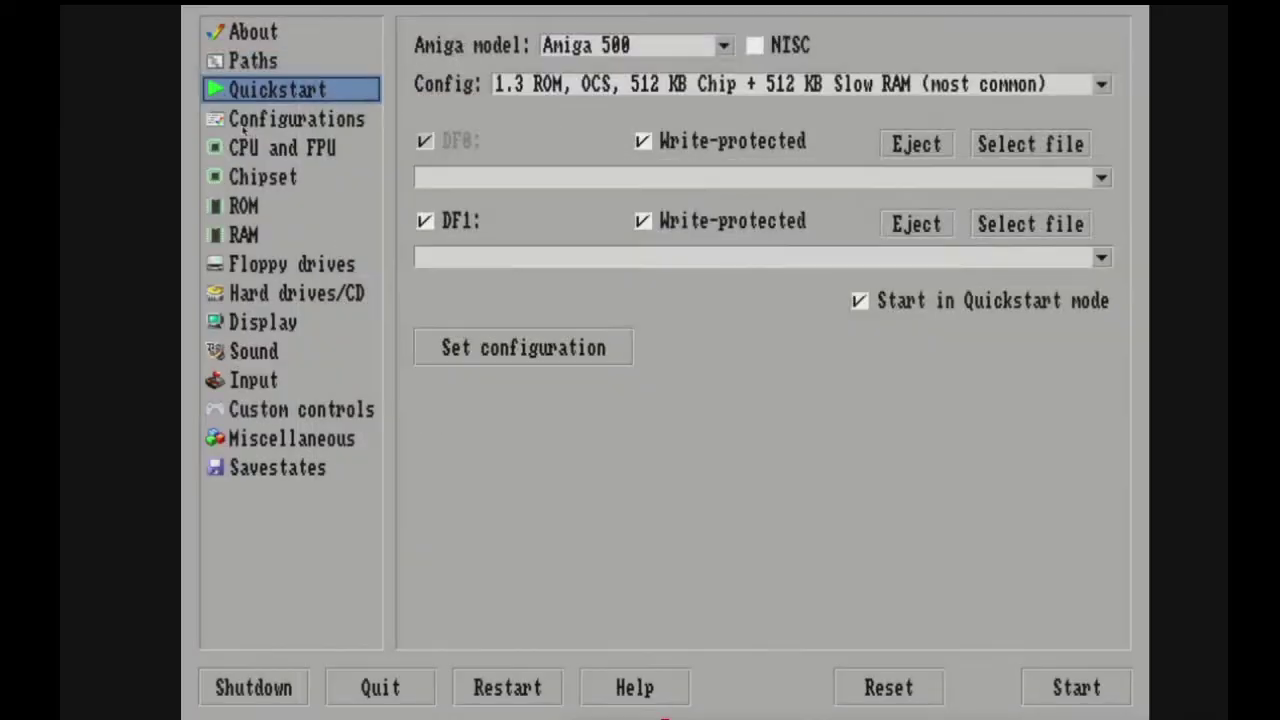
{"action": "key", "text": "Down"}
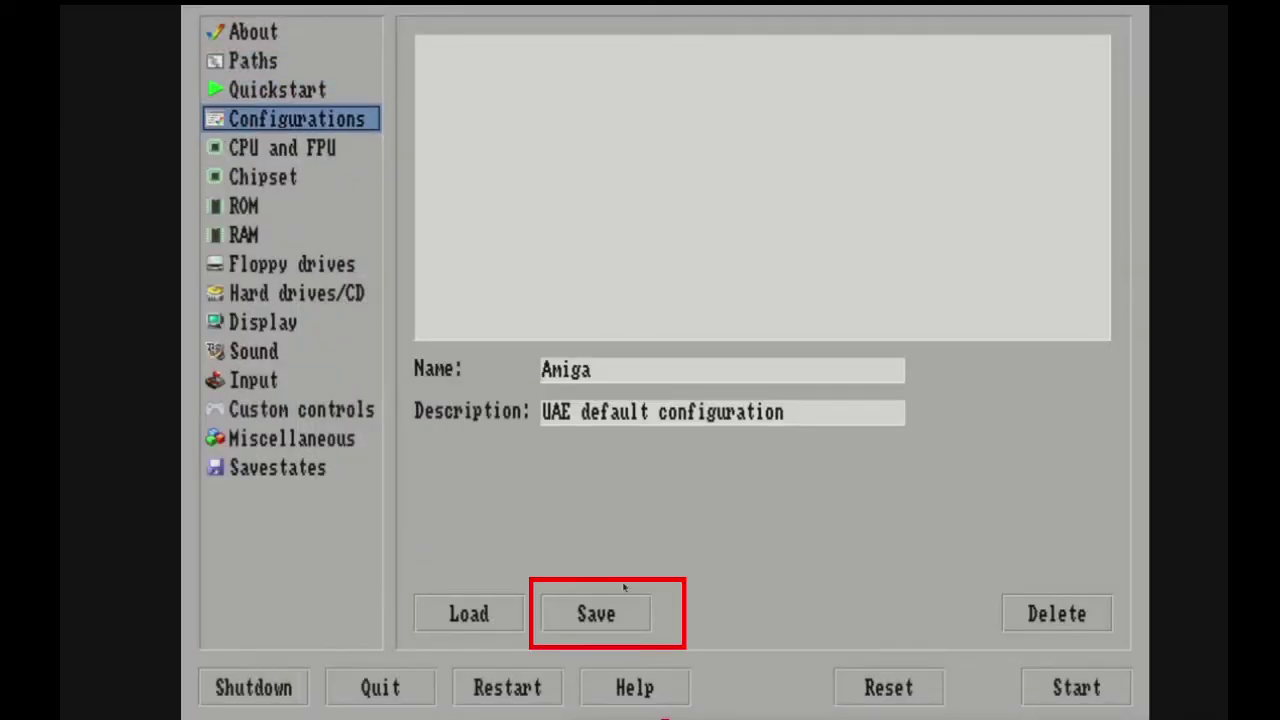
Save the default Amiga configuration, then review CPU/FPU, chipset, ROM and RAM settings.
{"action": "left_click", "coordinate": [597, 615]}
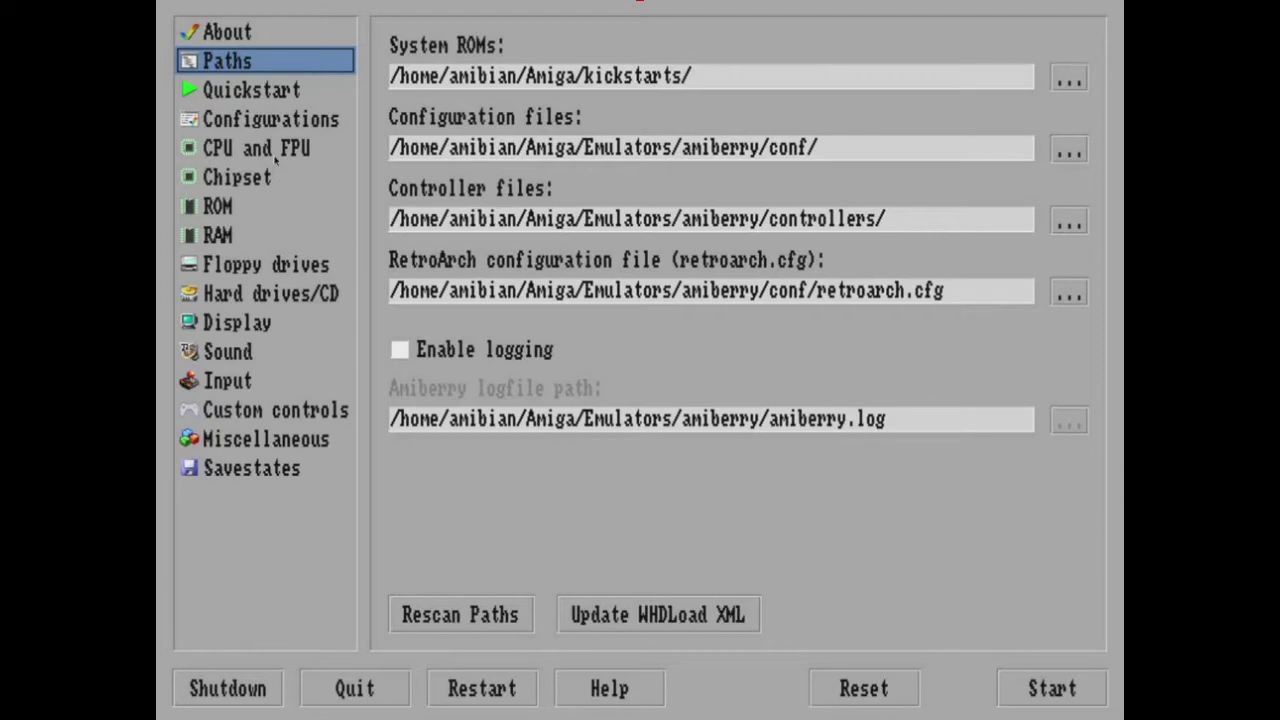
{"action": "key", "text": "Down"}
{"action": "key", "text": "Down"}
{"action": "key", "text": "Down"}
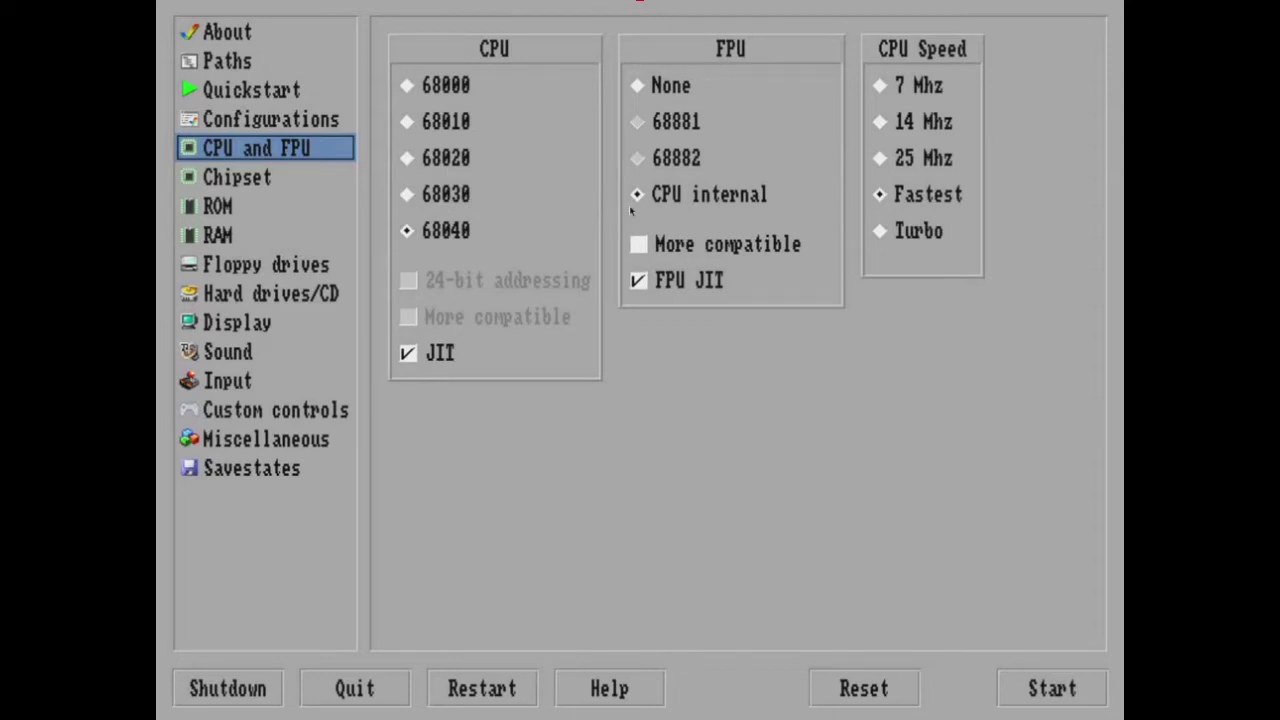
{"action": "key", "text": "Down"}
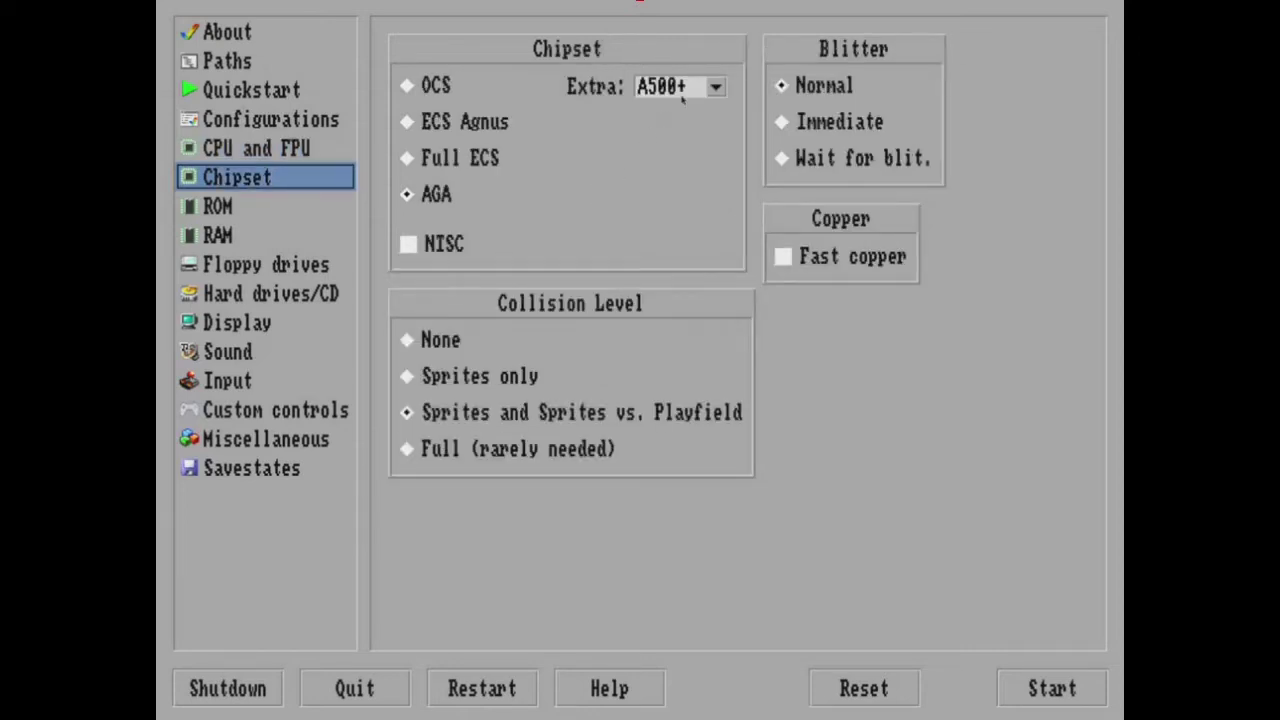
{"action": "left_click", "coordinate": [251, 205]}
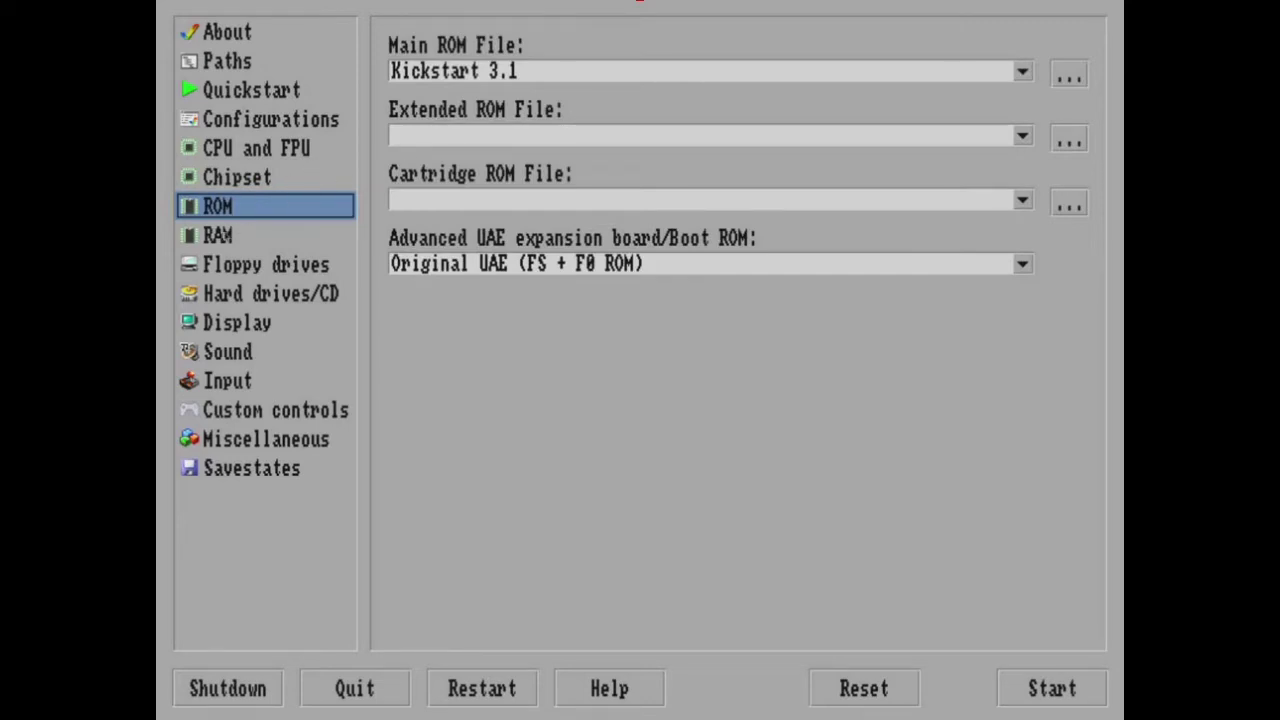
{"action": "left_click", "coordinate": [254, 235]}
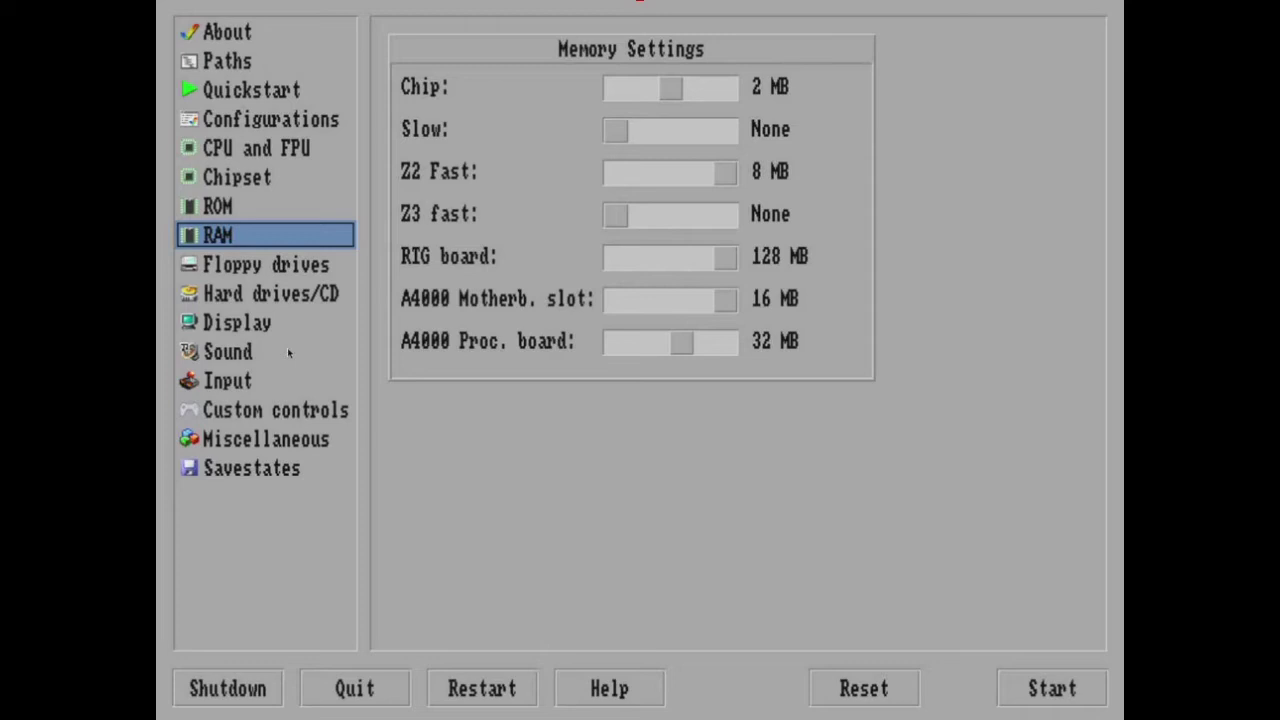
{"action": "key", "text": "Up"}
{"action": "key", "text": "Up"}
{"action": "key", "text": "Up"}
{"action": "key", "text": "Up"}
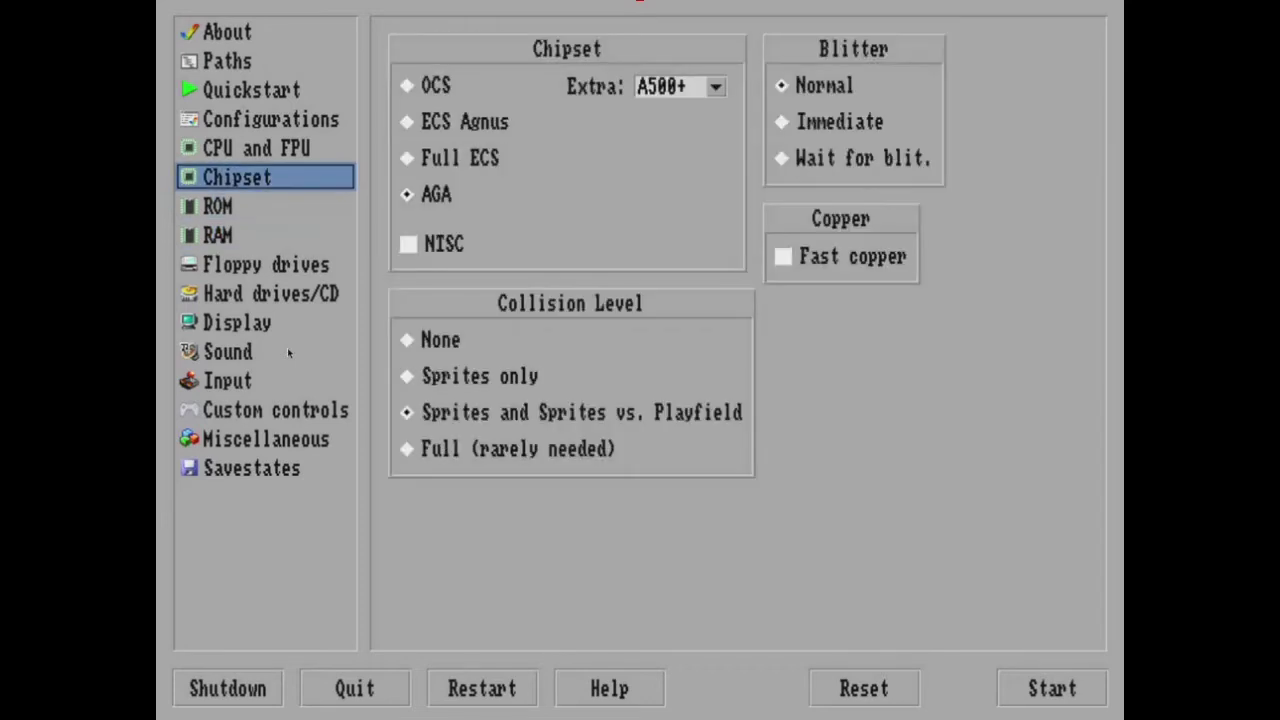
{"action": "key", "text": "Up"}
{"action": "key", "text": "Down"}
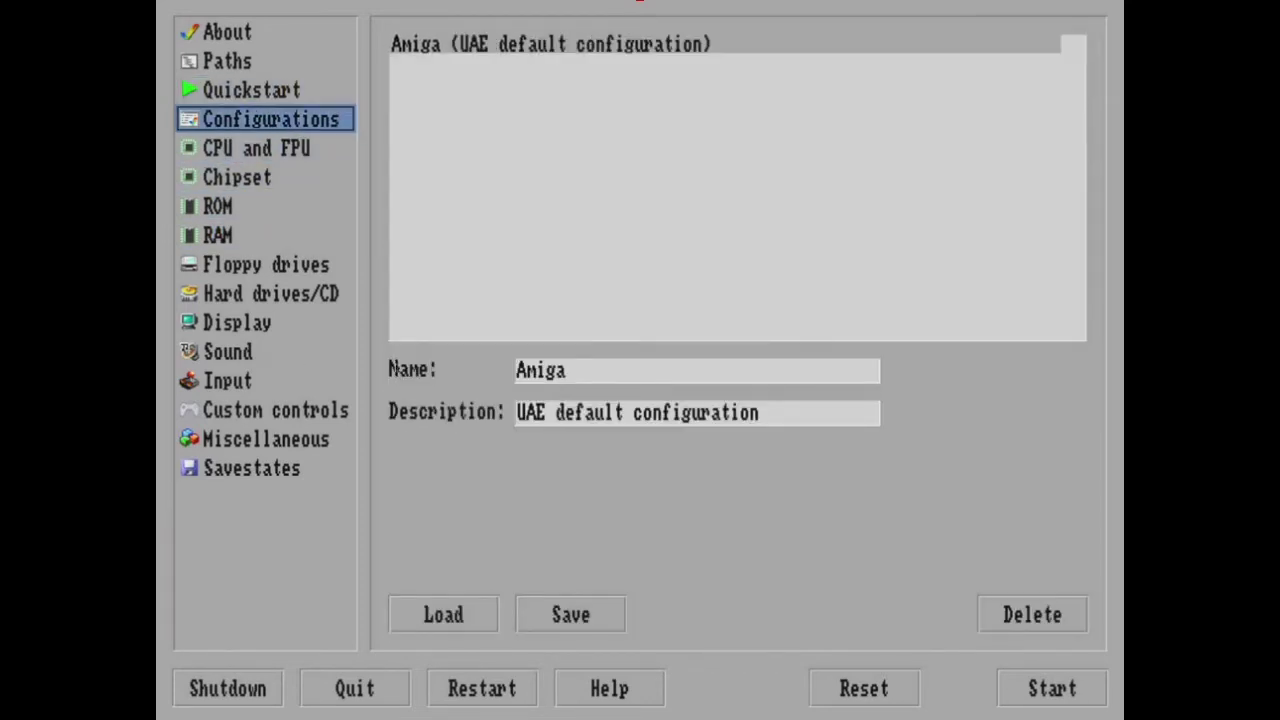
Rename the configuration from Amiga to autostart, save it, and show Hard drives/CD.
{"action": "left_click", "coordinate": [575, 378]}
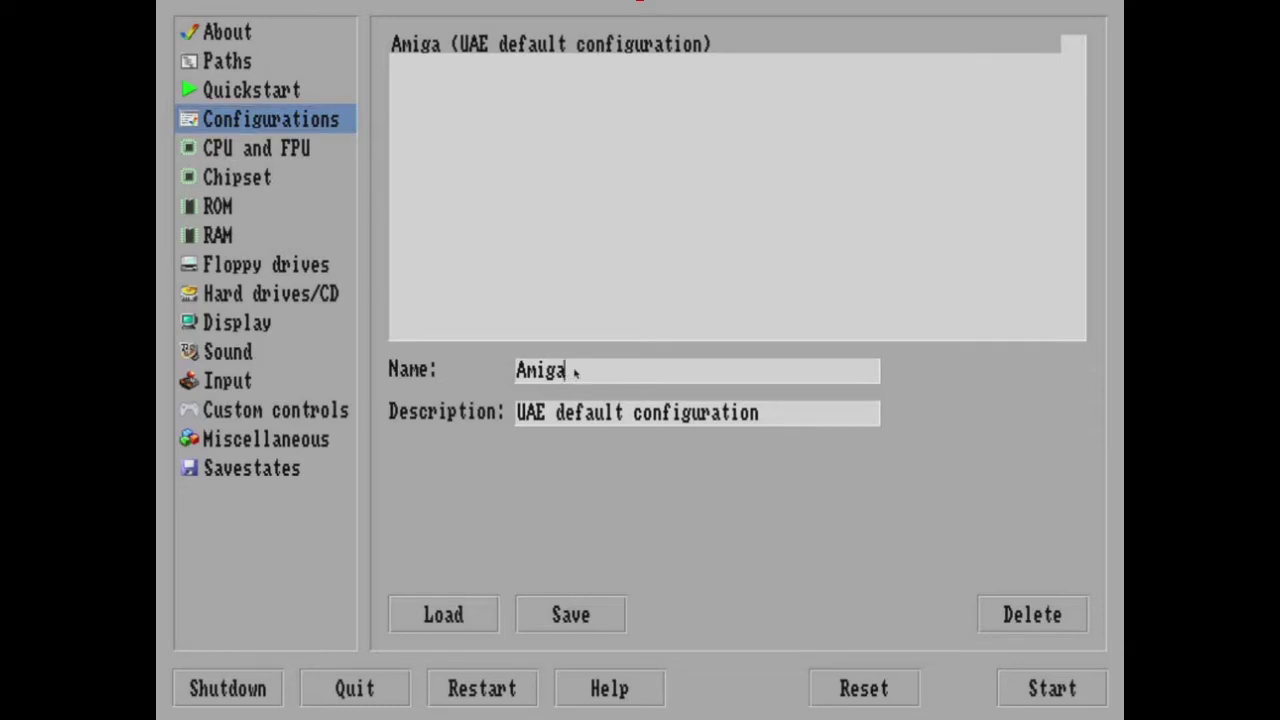
{"action": "left_click", "coordinate": [556, 612]}
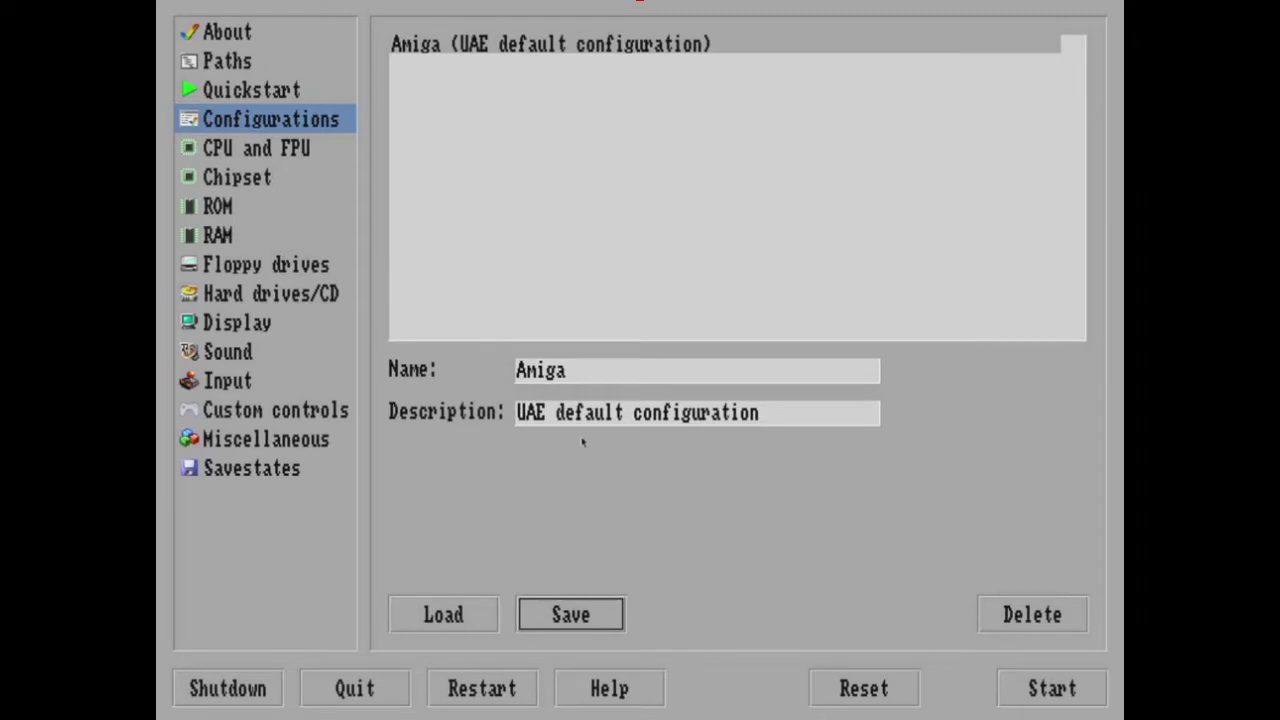
{"action": "left_click", "coordinate": [582, 369]}
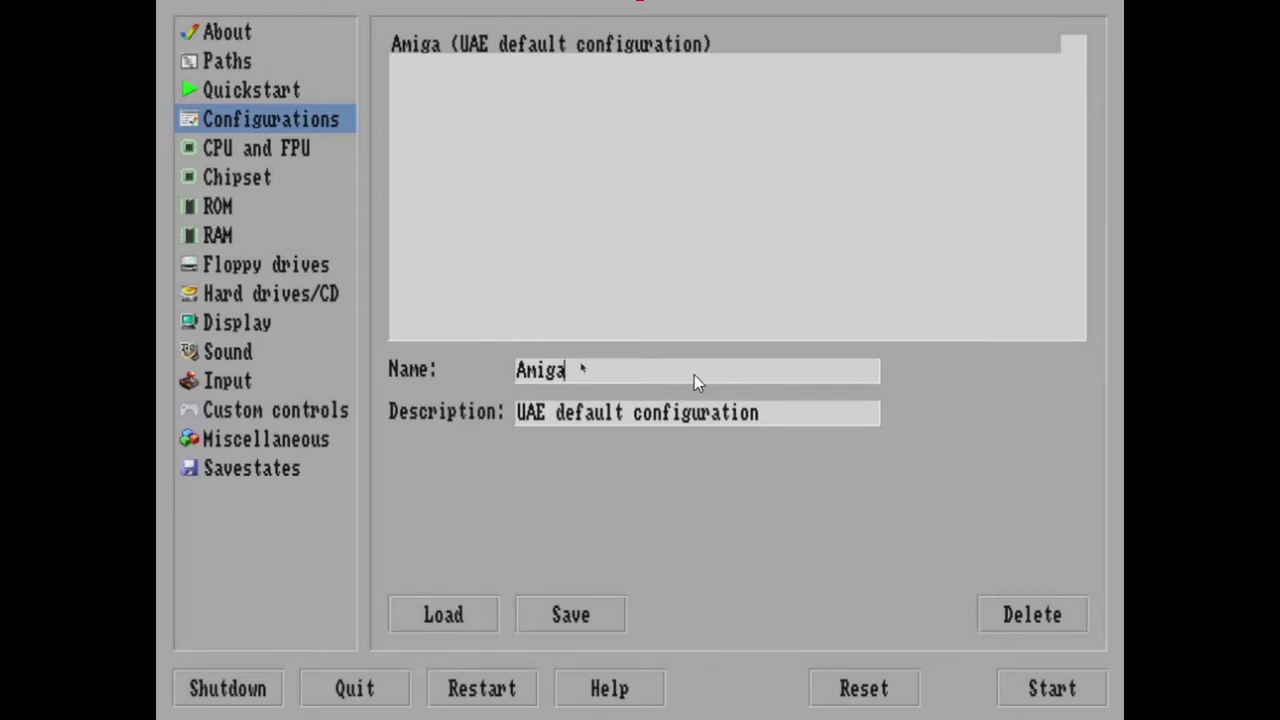
{"action": "key", "text": "BackSpace"}
{"action": "key", "text": "BackSpace"}
{"action": "key", "text": "BackSpace"}
{"action": "key", "text": "BackSpace"}
{"action": "key", "text": "BackSpace"}
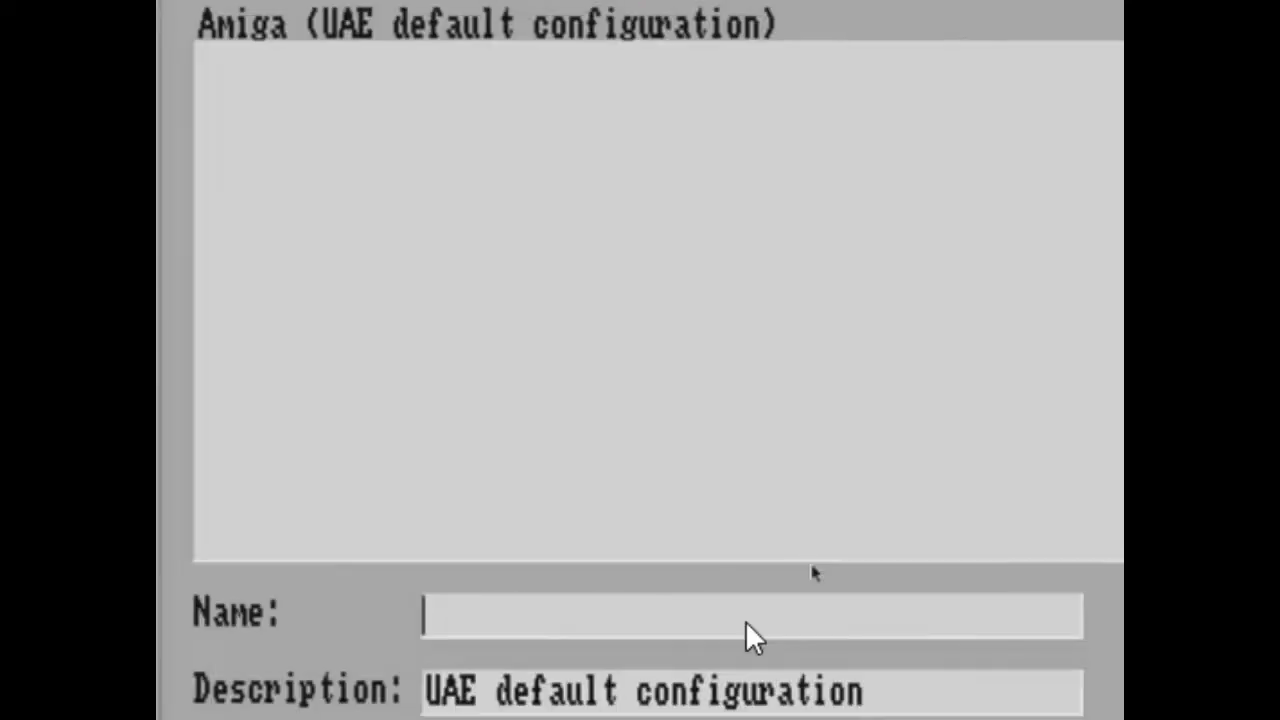
{"action": "type", "text": "autostart"}
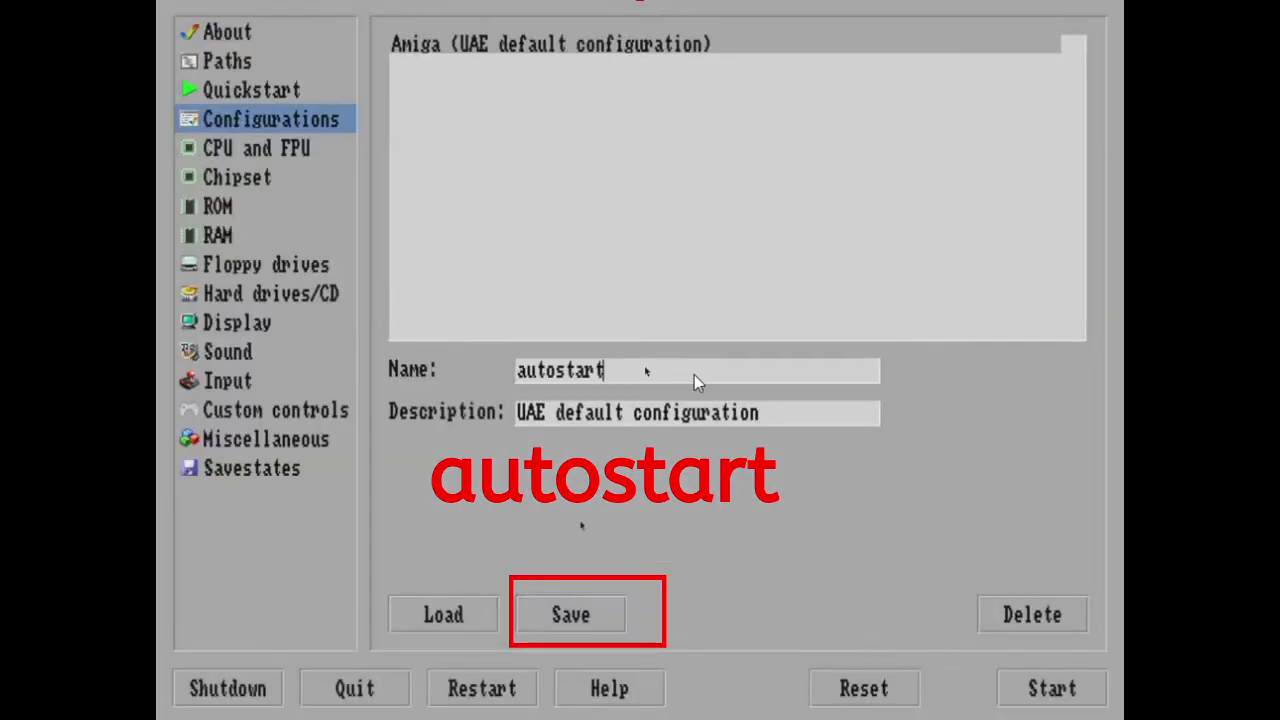
{"action": "left_click", "coordinate": [562, 612]}
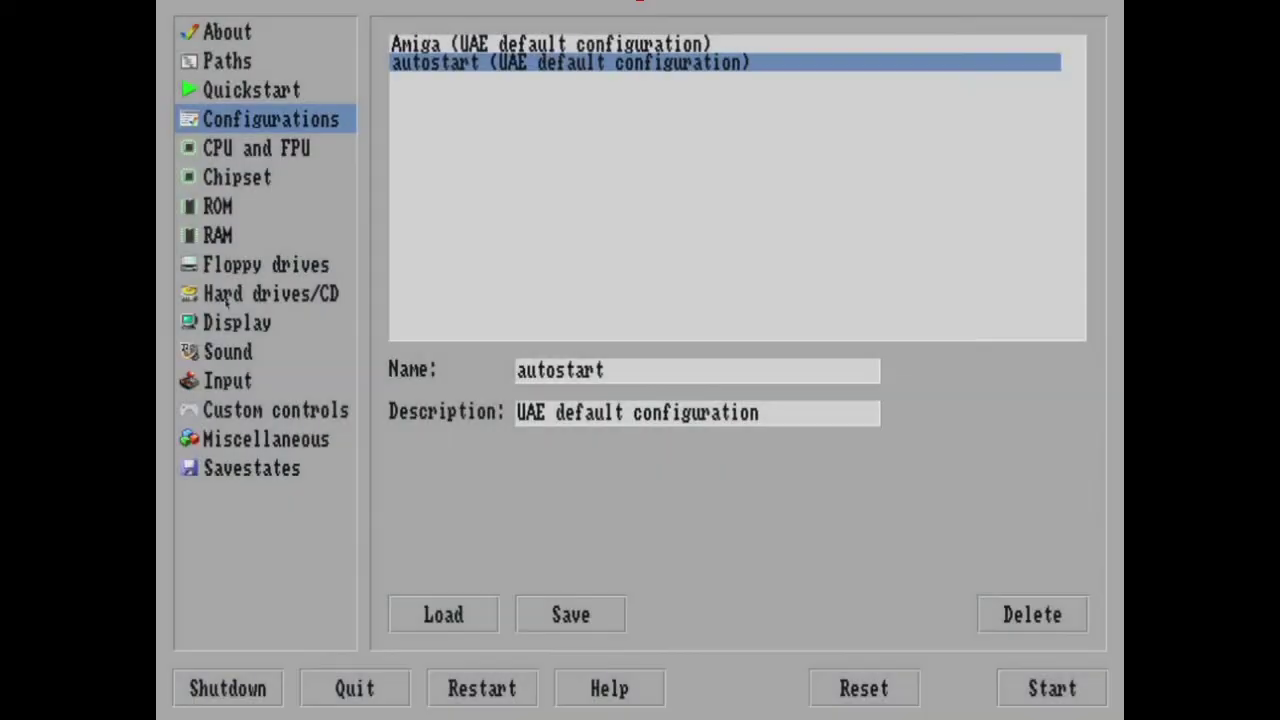
{"action": "left_click", "coordinate": [225, 296]}
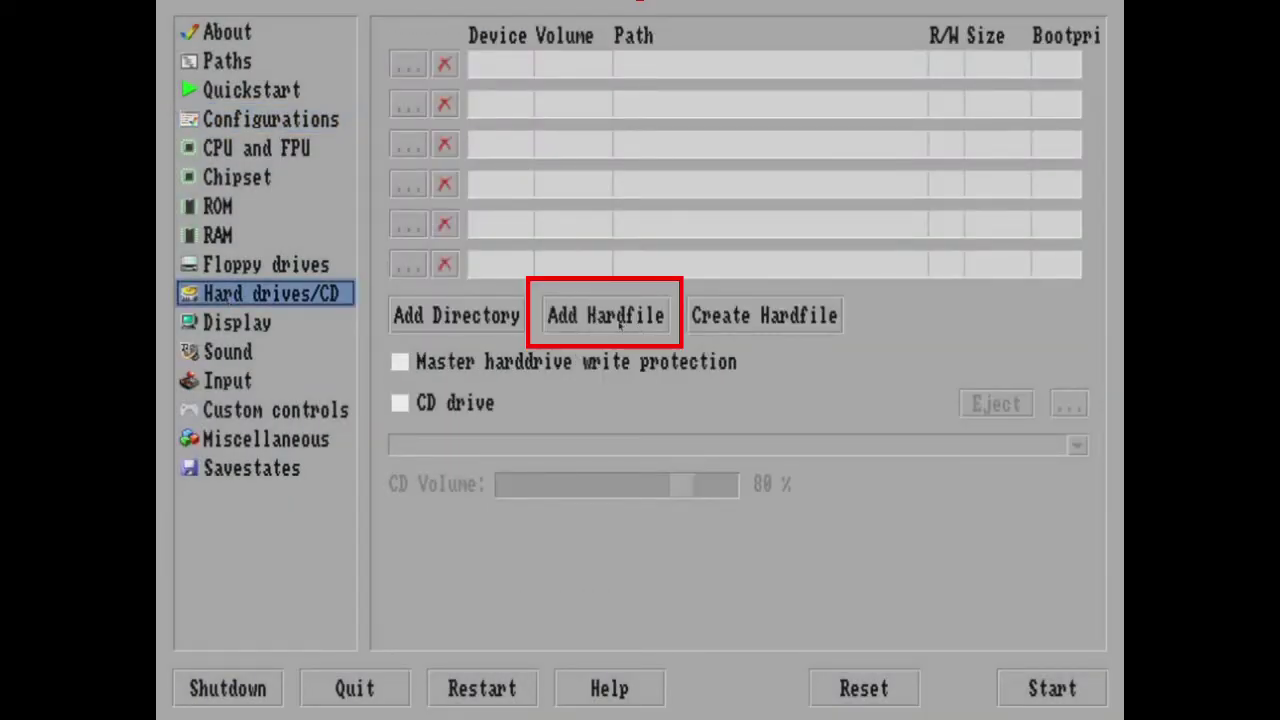
Attach System.hdf from Hard-drives_HDF as the 500.0M DH0 hardfile, then return to Configurations.
{"action": "left_click", "coordinate": [621, 318]}
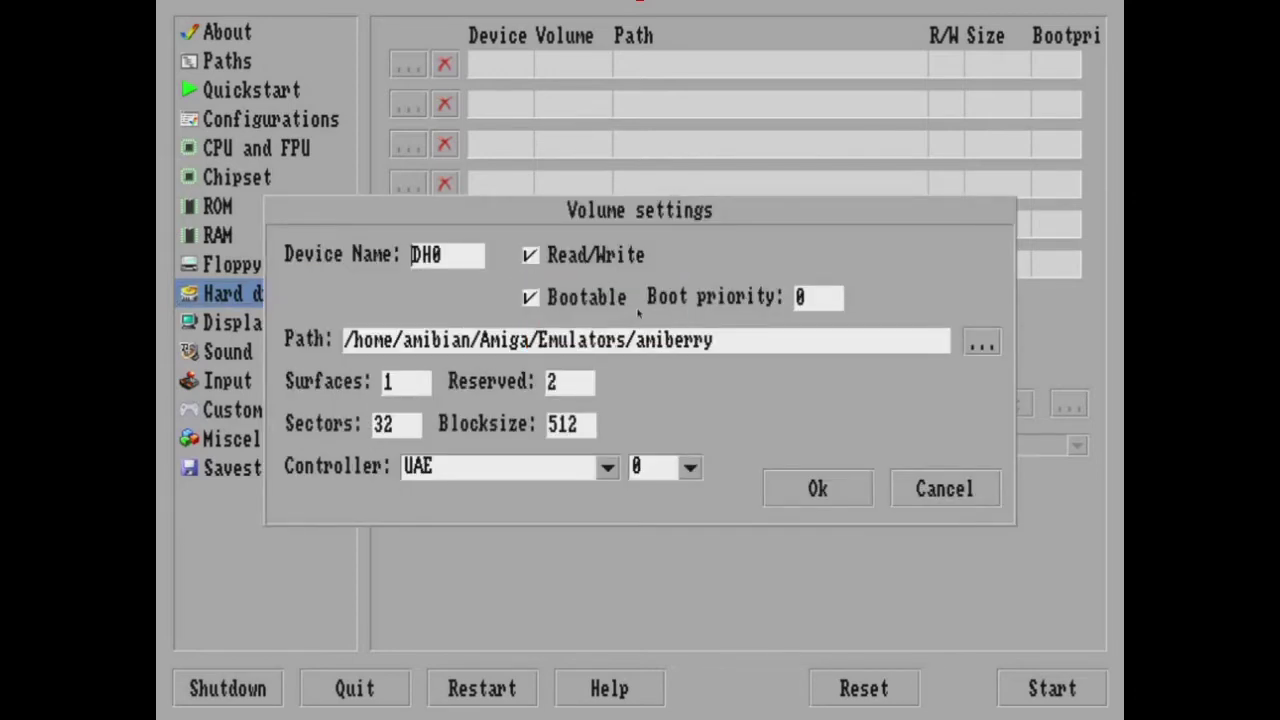
{"action": "left_click", "coordinate": [984, 344]}
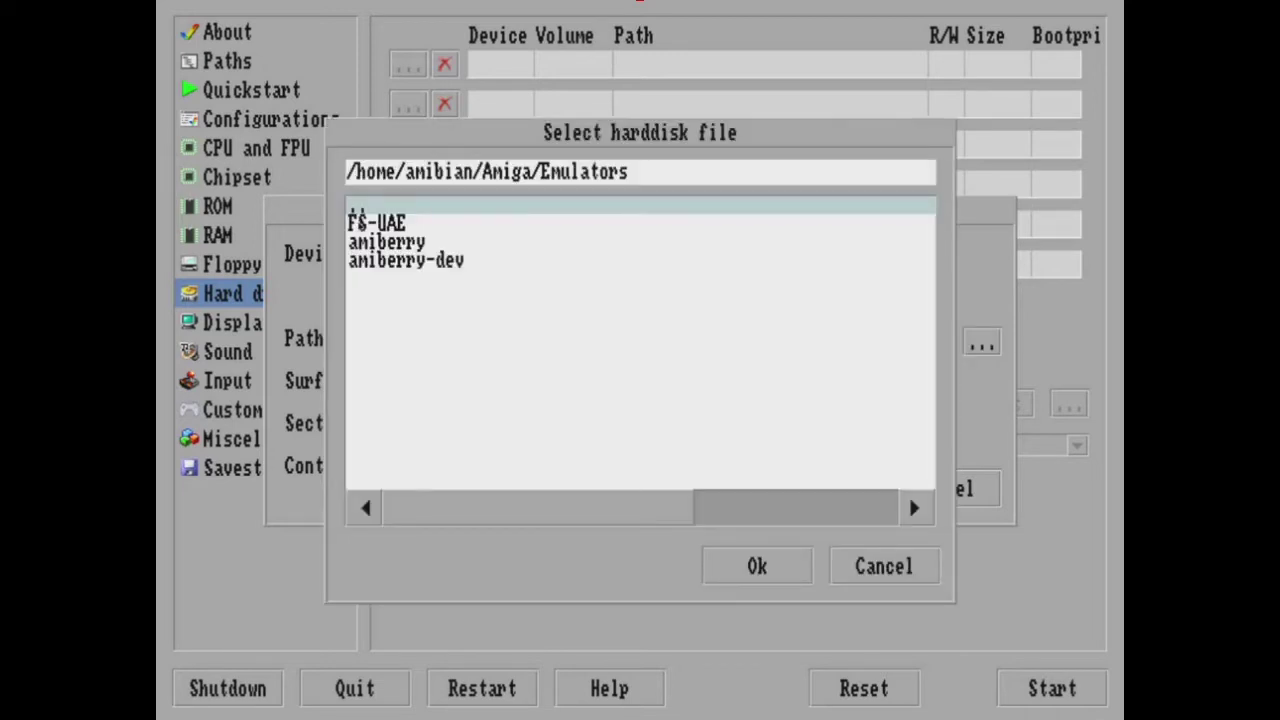
{"action": "left_click", "coordinate": [364, 207]}
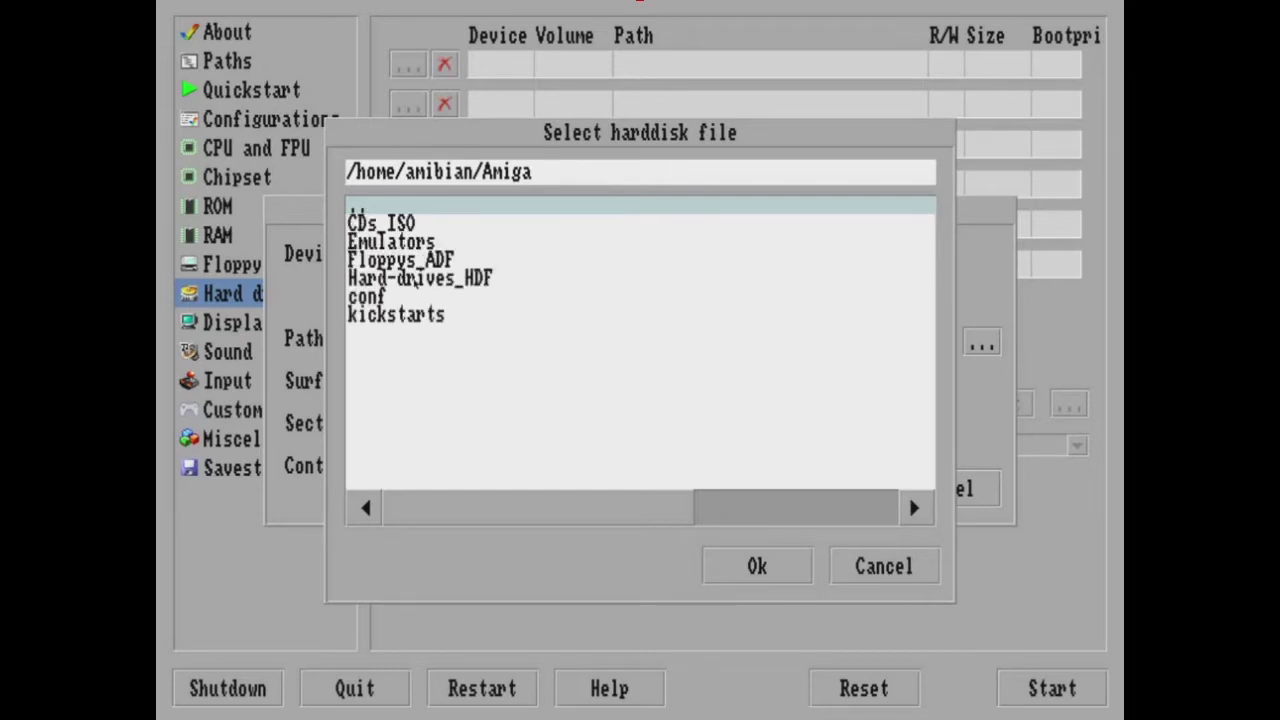
{"action": "left_click", "coordinate": [414, 280]}
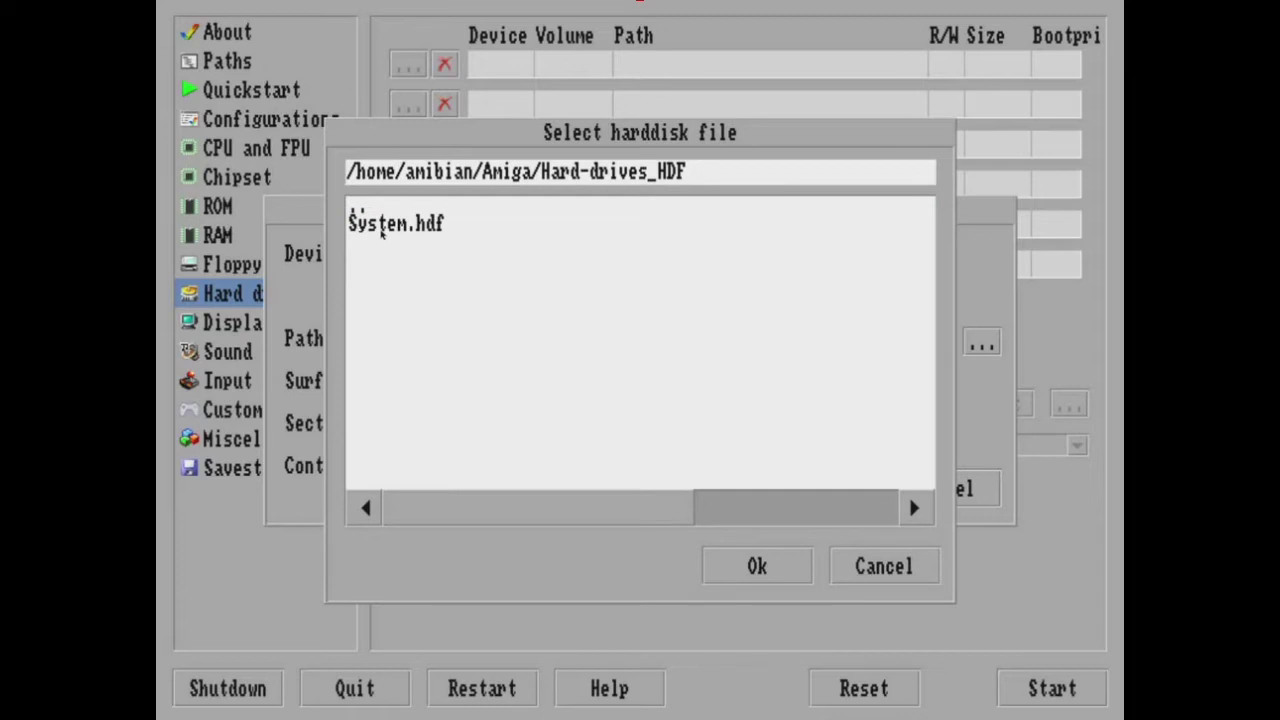
{"action": "double_click", "coordinate": [381, 225]}
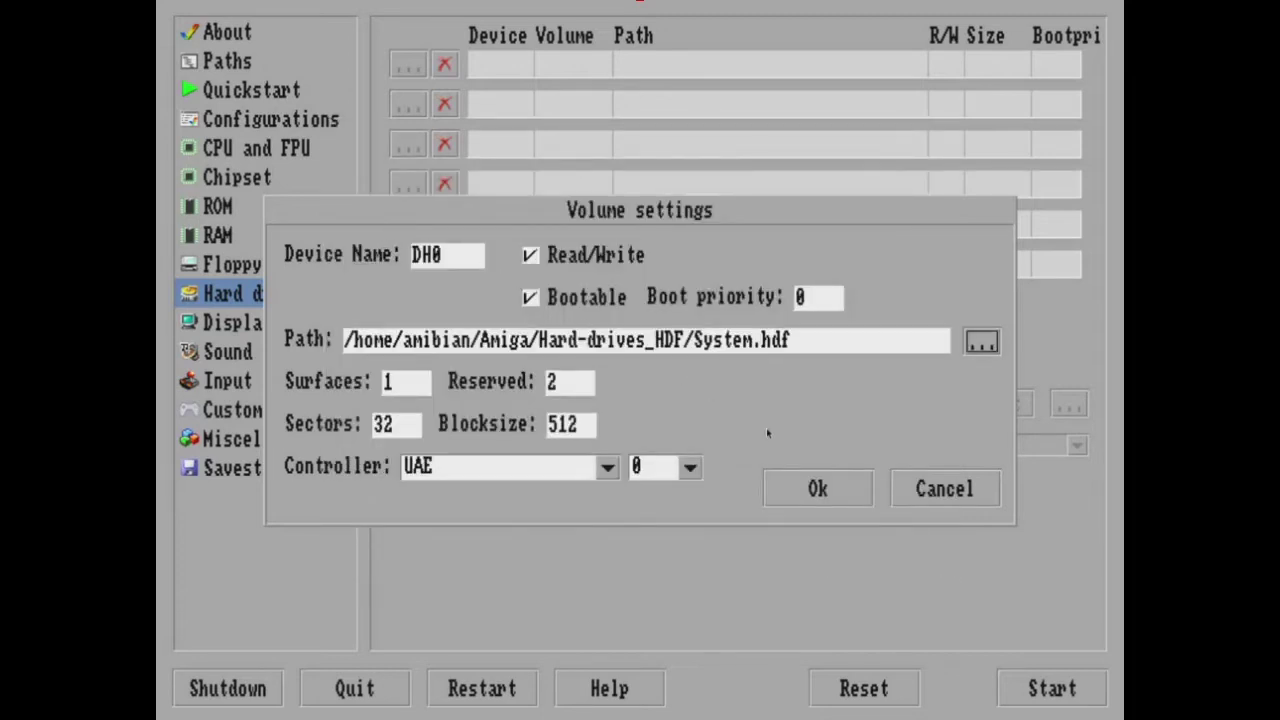
{"action": "left_click", "coordinate": [818, 488]}
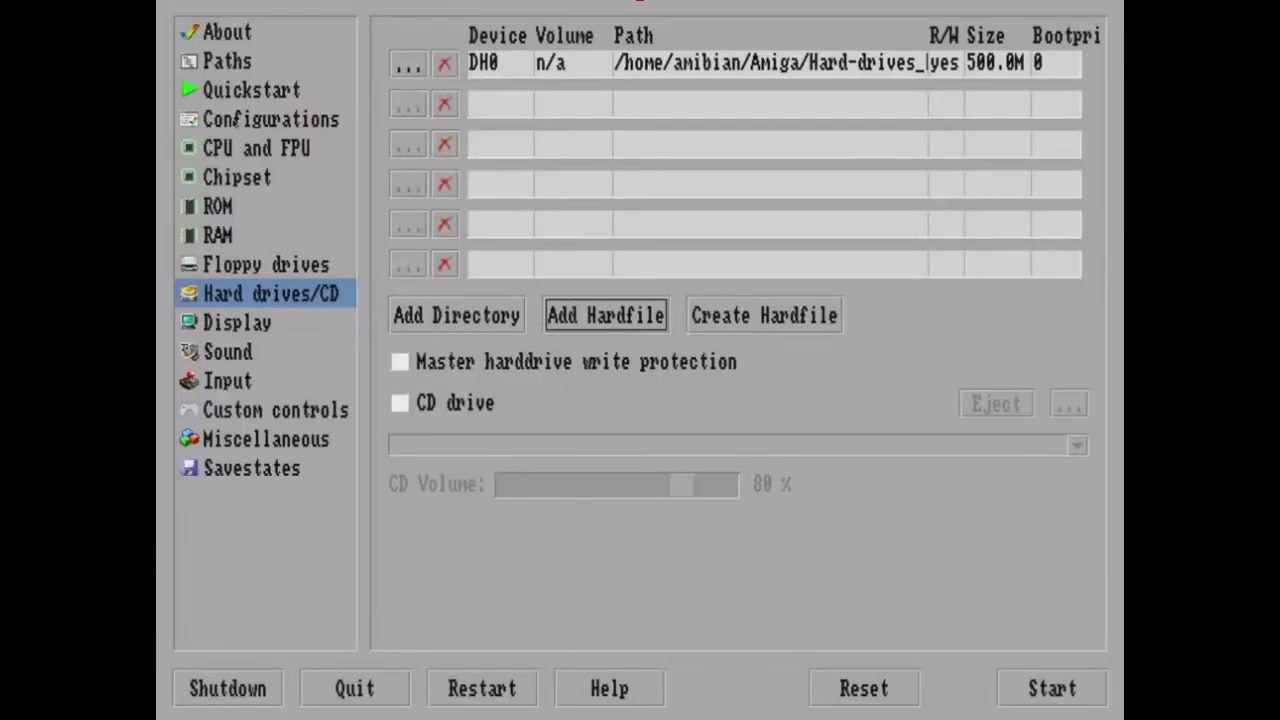
{"action": "left_click", "coordinate": [251, 90]}
{"action": "left_click", "coordinate": [270, 119]}
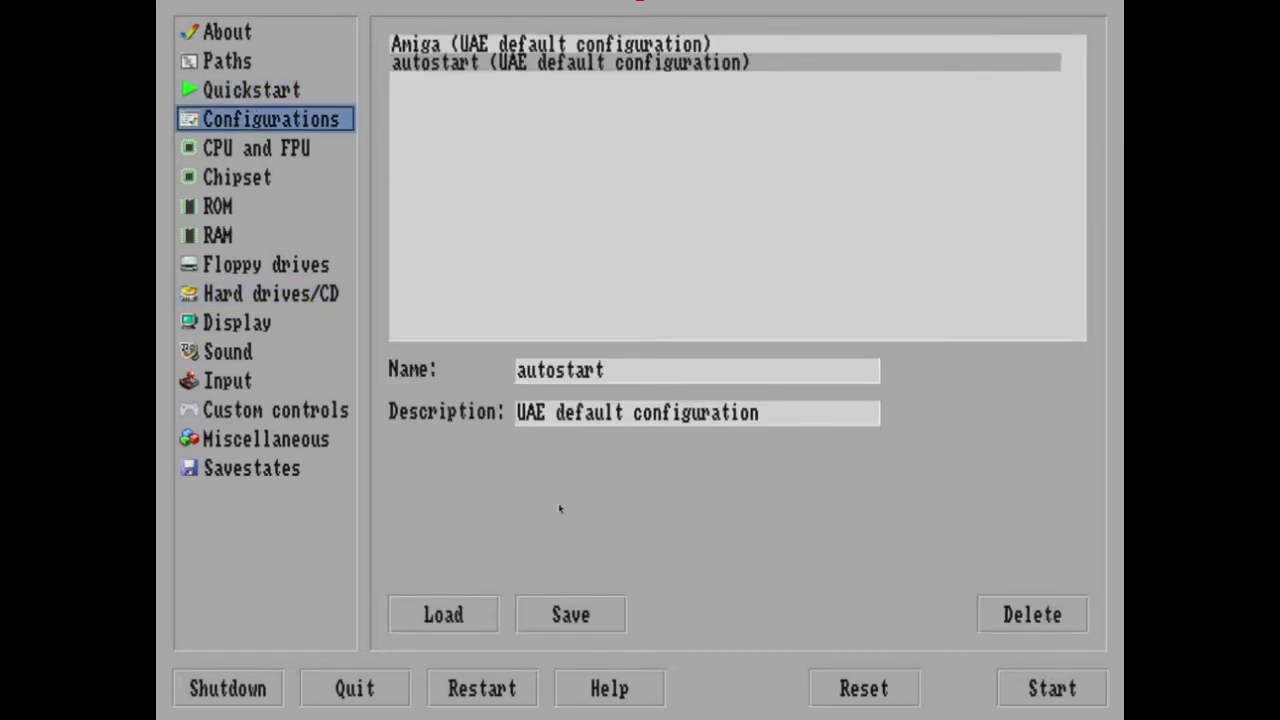
In Miscellaneous, turn on the status line, disable Show GUI on startup, and enable bsdsocket.library.
{"action": "left_click", "coordinate": [240, 440]}
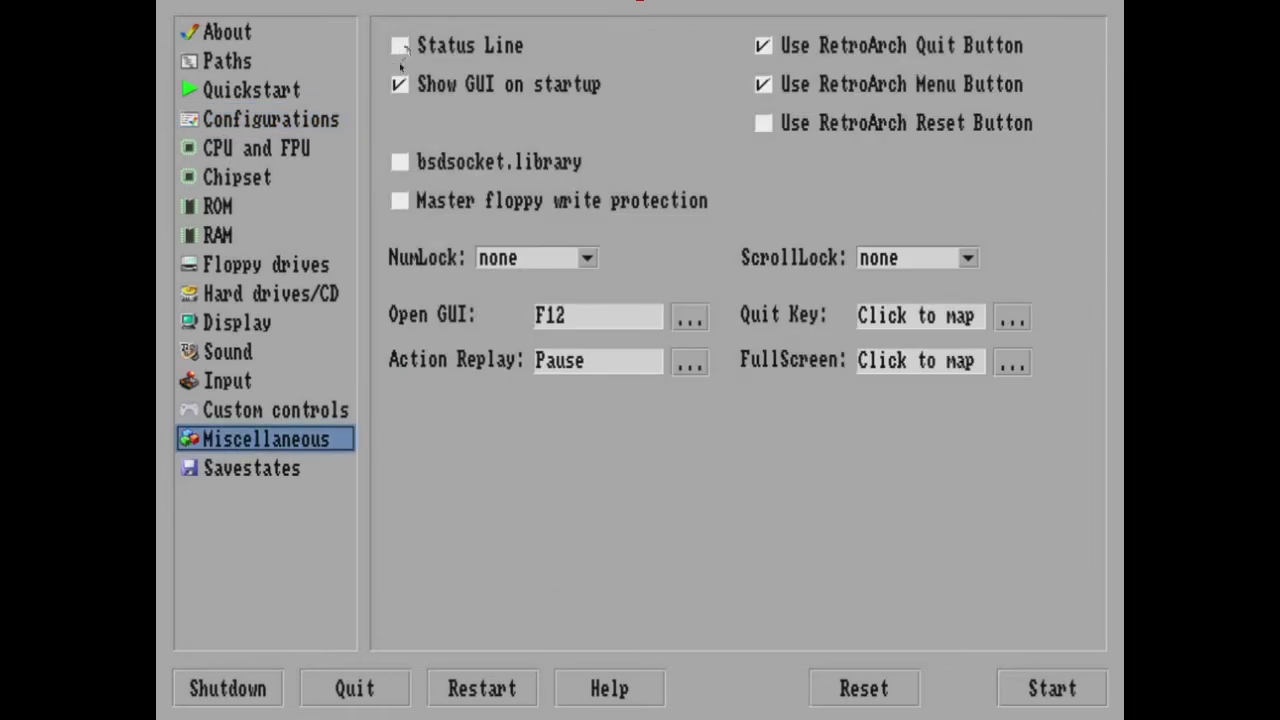
{"action": "left_click", "coordinate": [400, 45]}
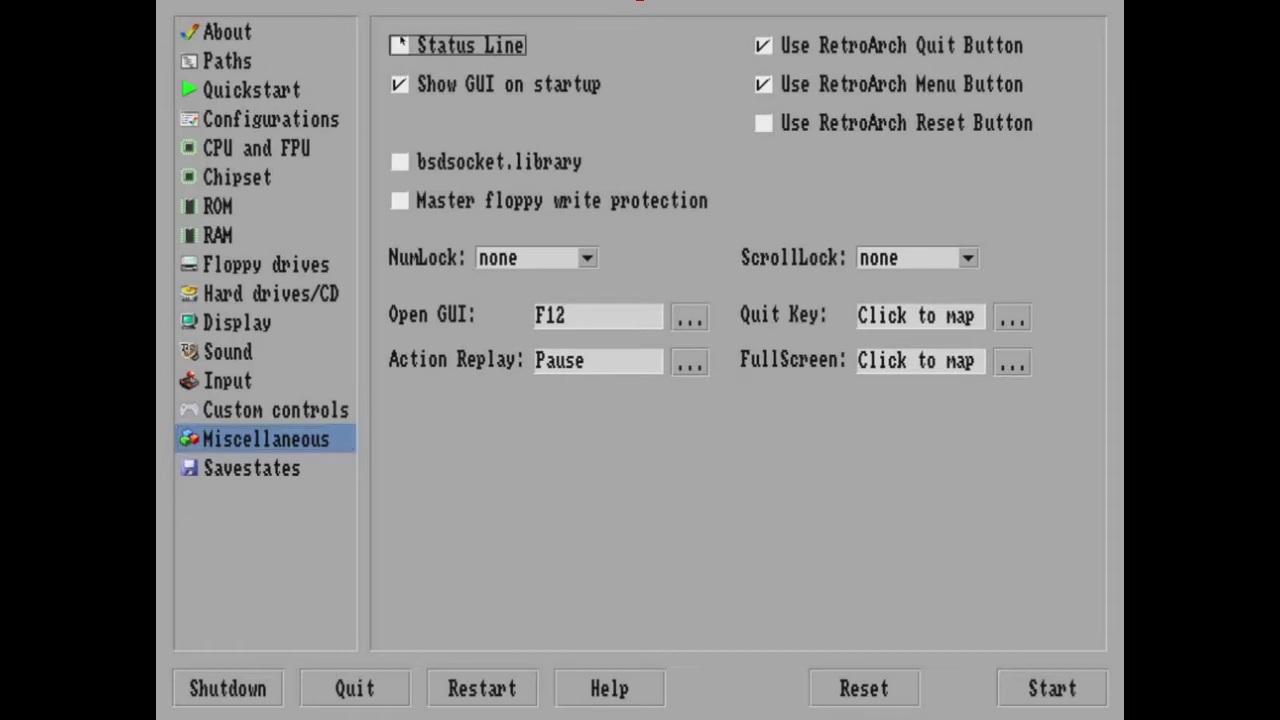
{"action": "key", "text": "Tab"}
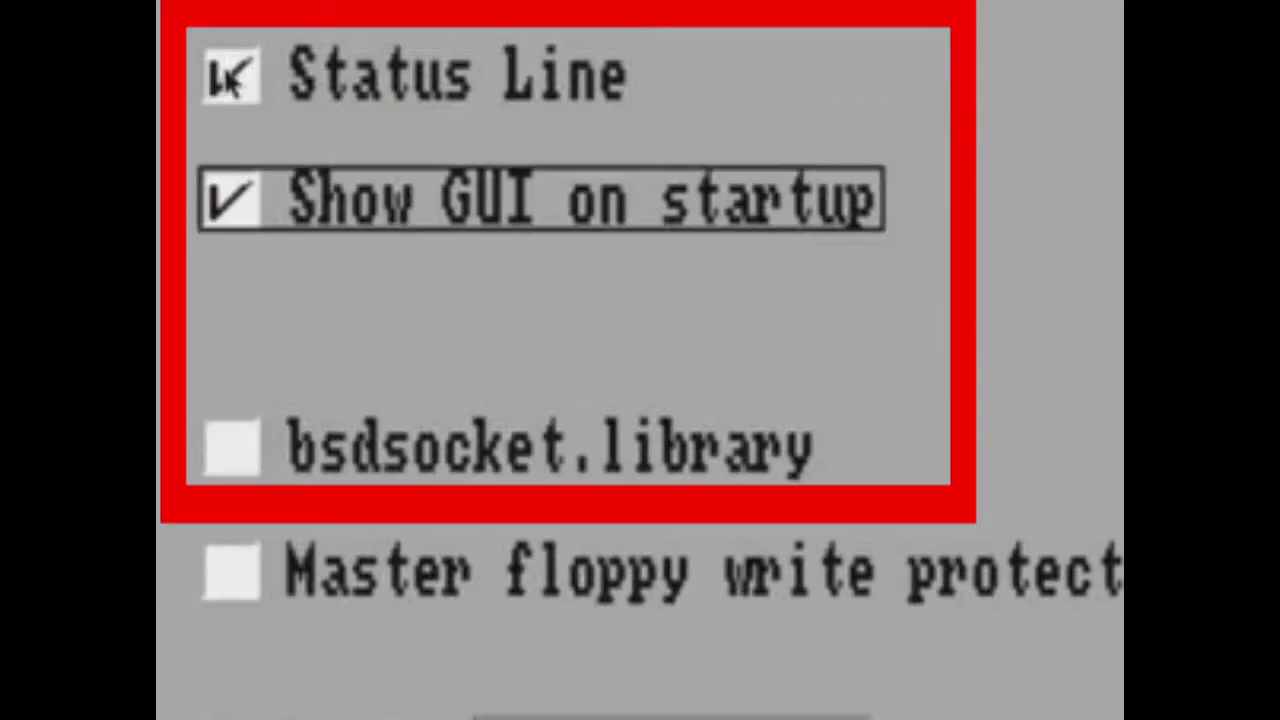
{"action": "key", "text": "space"}
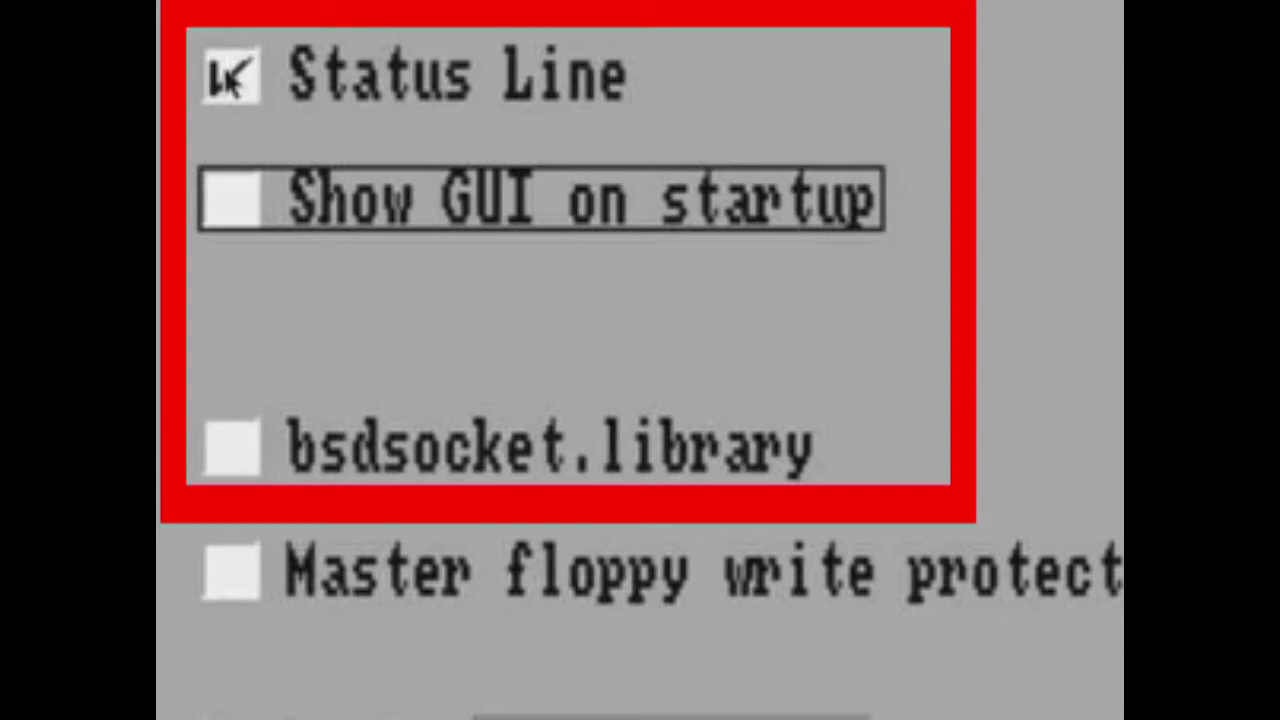
{"action": "key", "text": "Tab"}
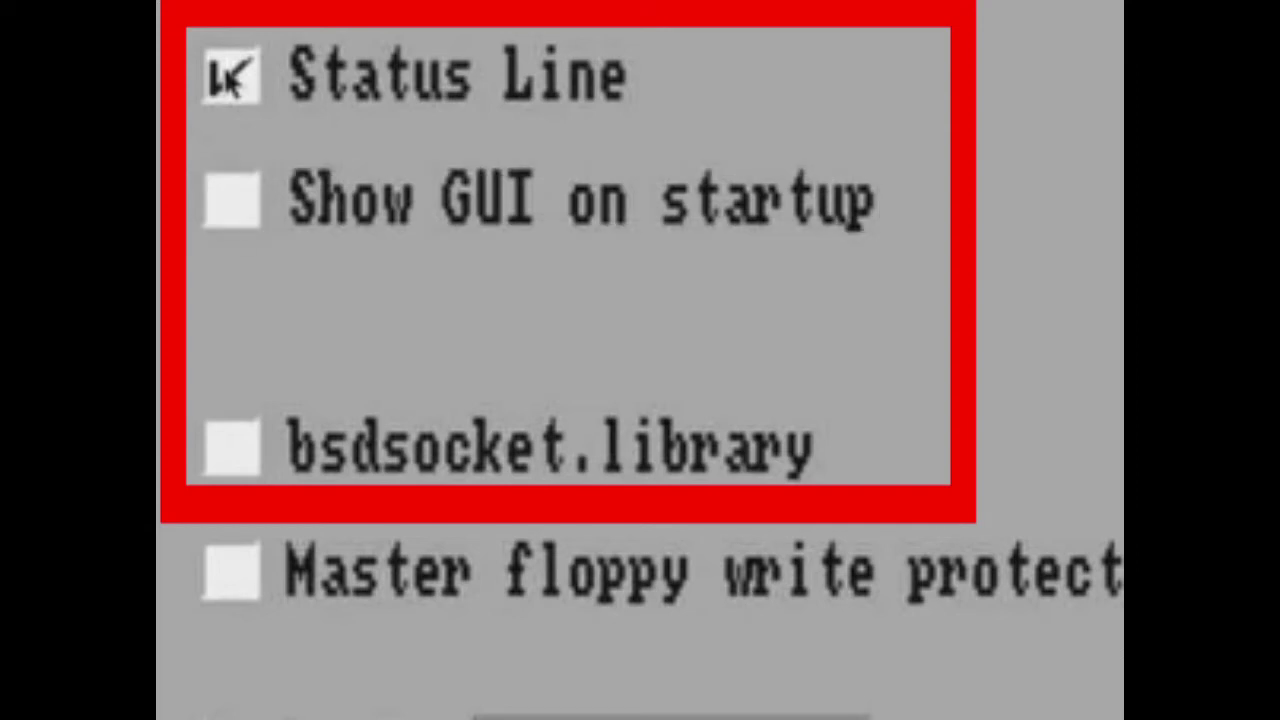
{"action": "key", "text": "space"}
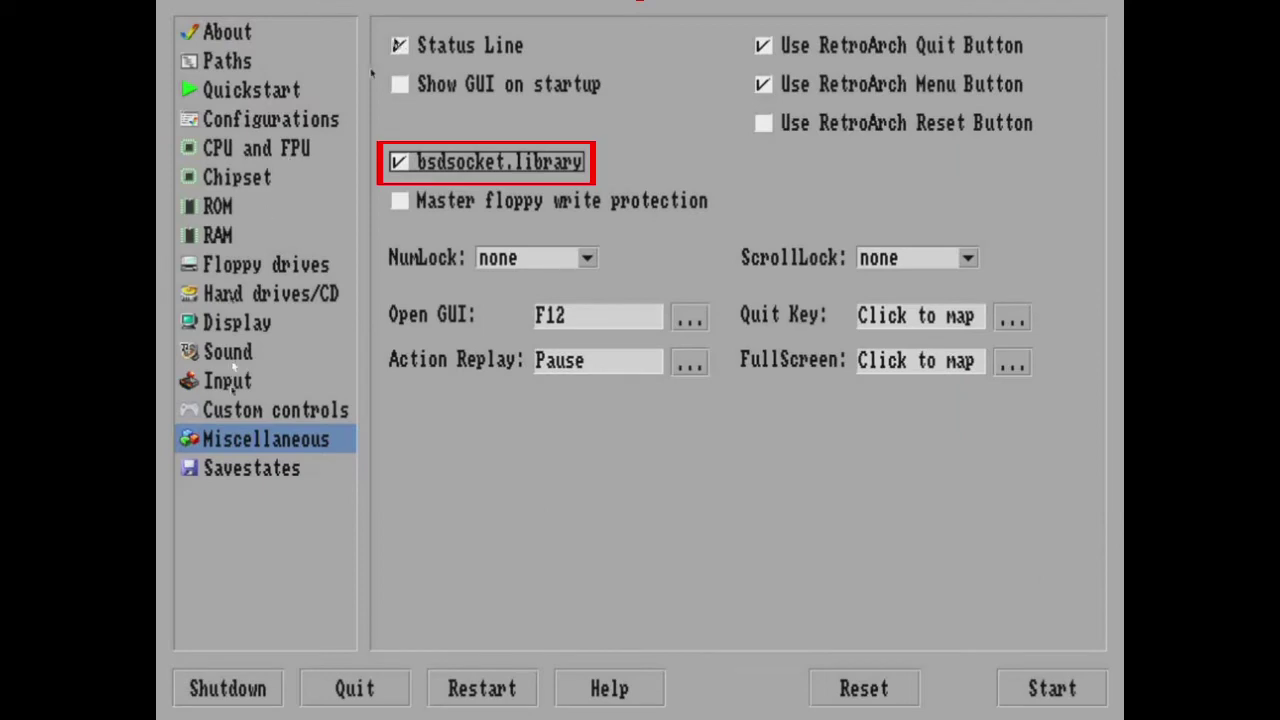
Return to Configurations and save the setup as autostart.
{"action": "key", "text": "Left"}
{"action": "key", "text": "Up"}
{"action": "key", "text": "Up"}
{"action": "key", "text": "Up"}
{"action": "key", "text": "Up"}
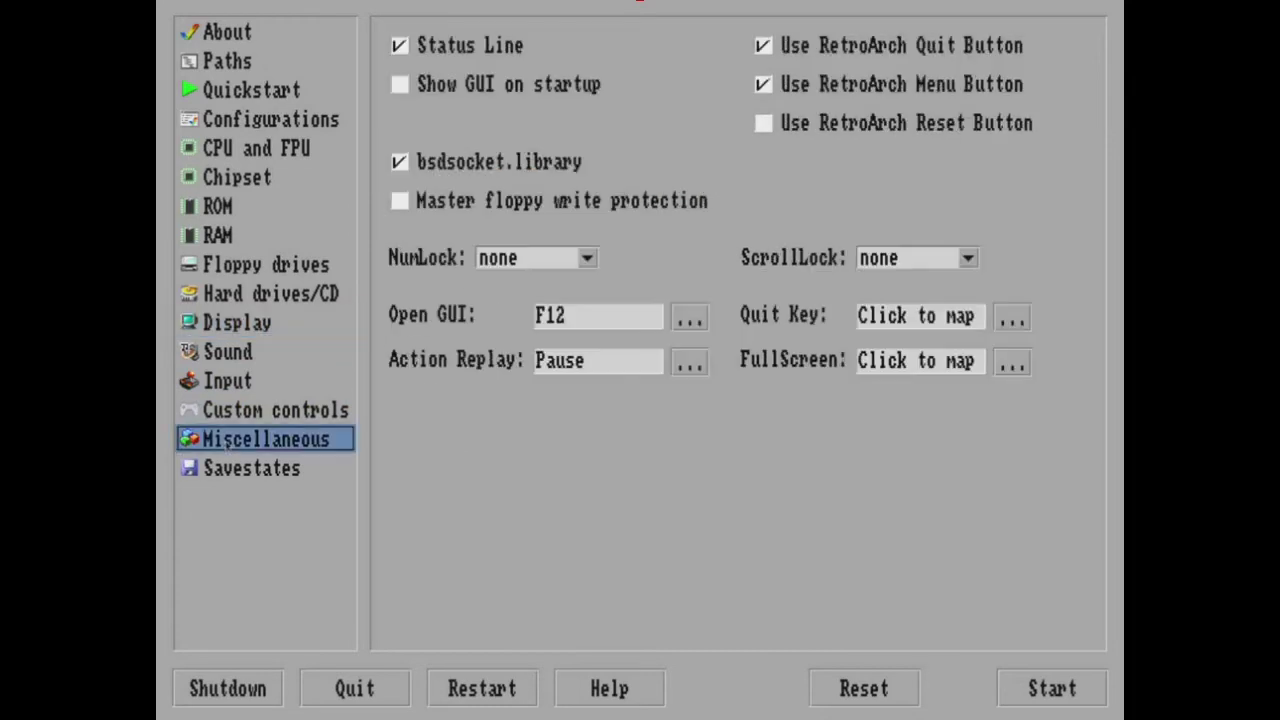
{"action": "key", "text": "Up"}
{"action": "key", "text": "Up"}
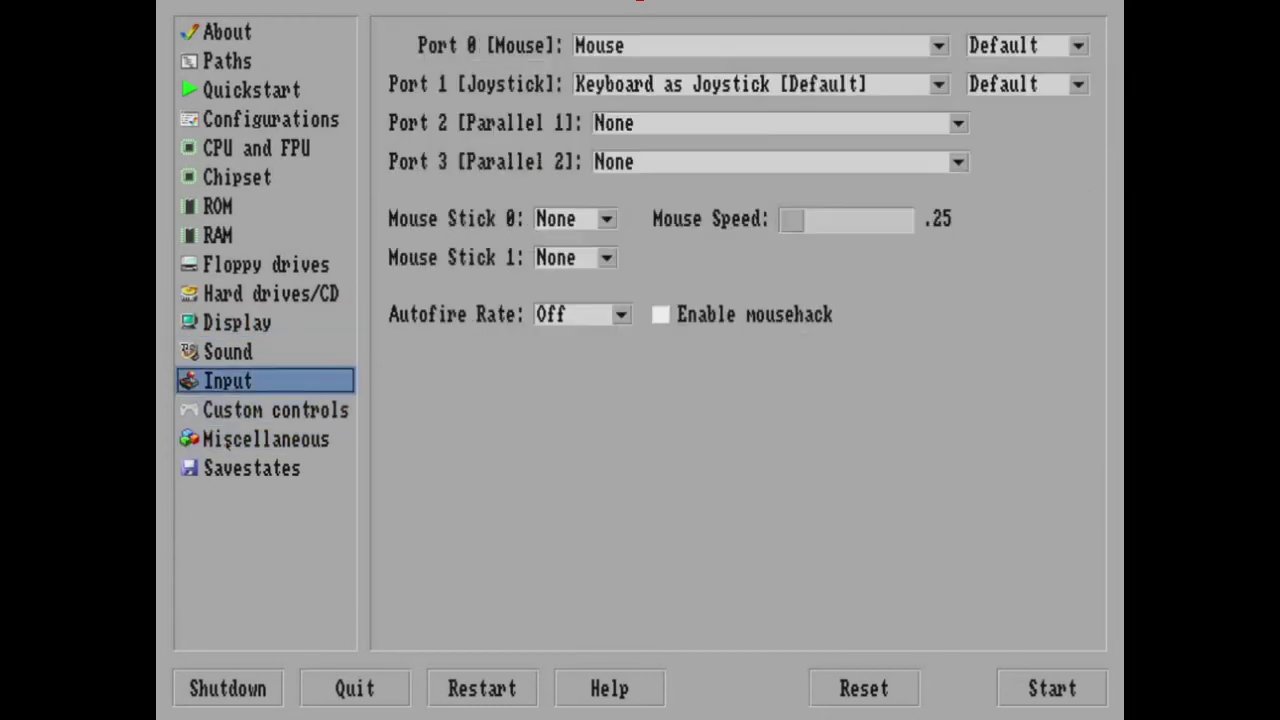
{"action": "key", "text": "Up"}
{"action": "key", "text": "Up"}
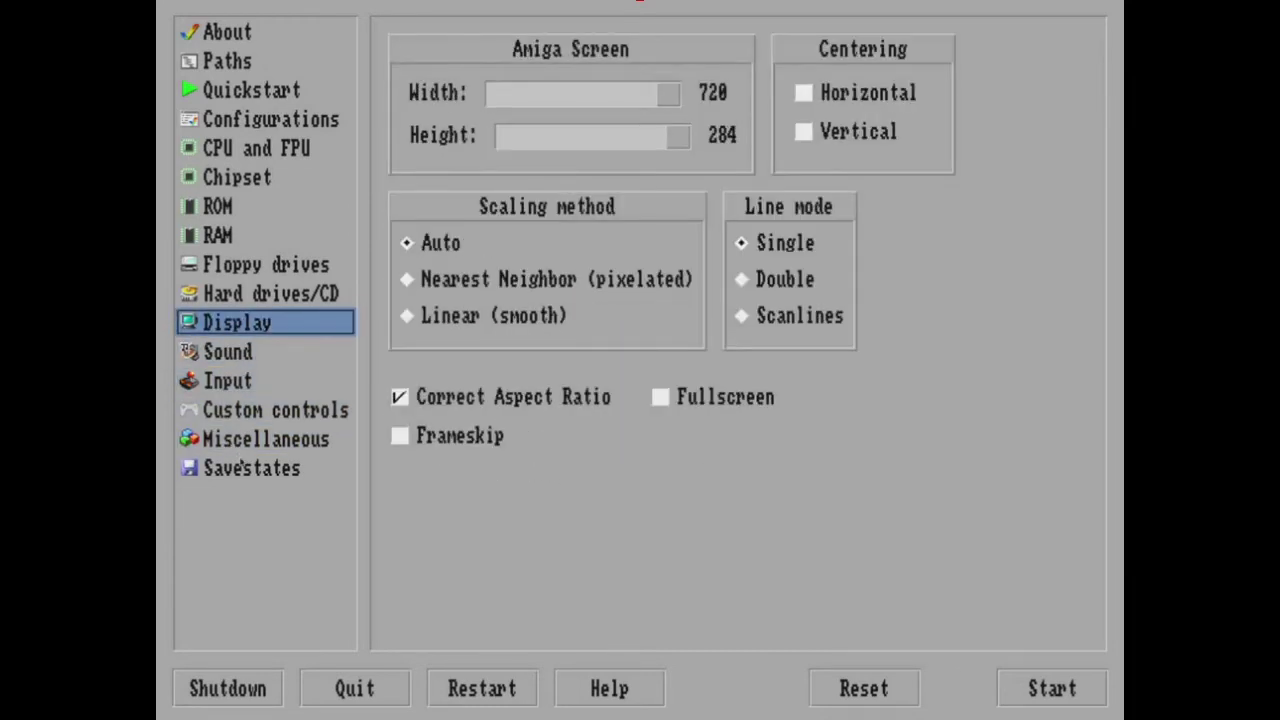
{"action": "key", "text": "Up"}
{"action": "key", "text": "Up"}
{"action": "key", "text": "Up"}
{"action": "key", "text": "Up"}
{"action": "key", "text": "Up"}
{"action": "key", "text": "Up"}
{"action": "key", "text": "Up"}
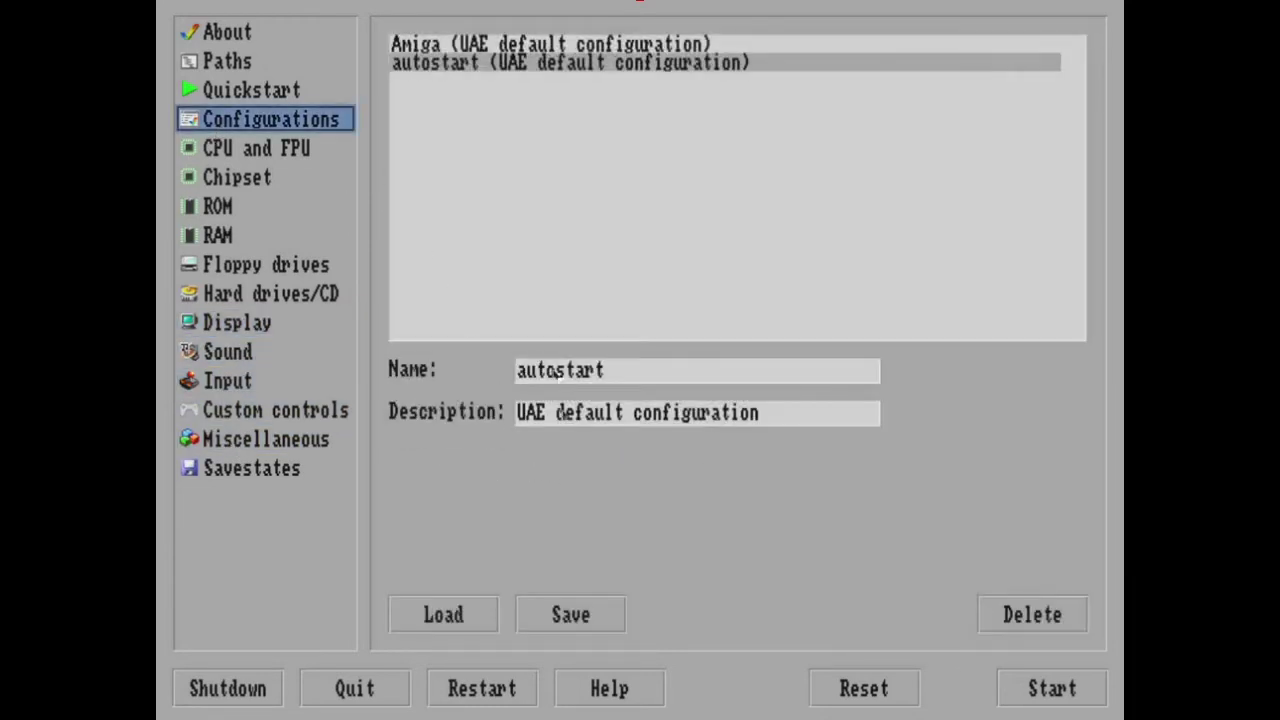
{"action": "left_click", "coordinate": [561, 616]}
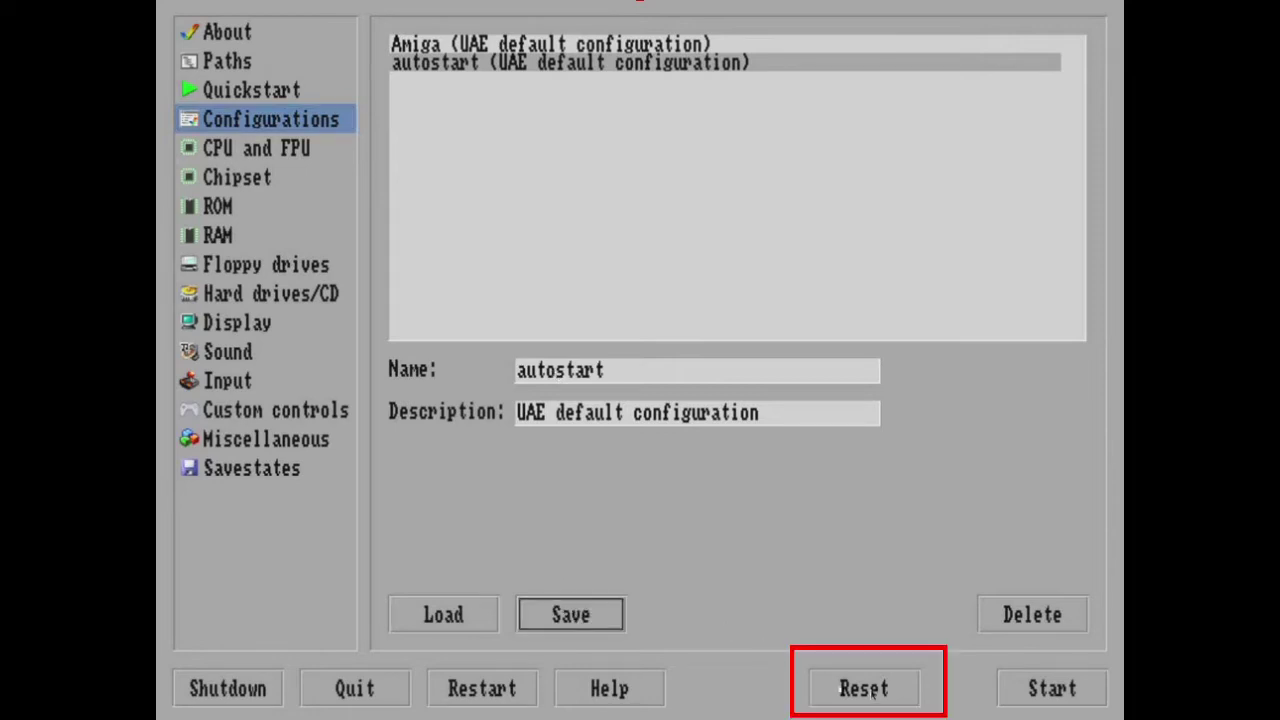
Reset the Amiga, confirm the two ClassicWB installer prompts, and bring up the Amiberry GUI.
{"action": "left_click", "coordinate": [862, 690]}
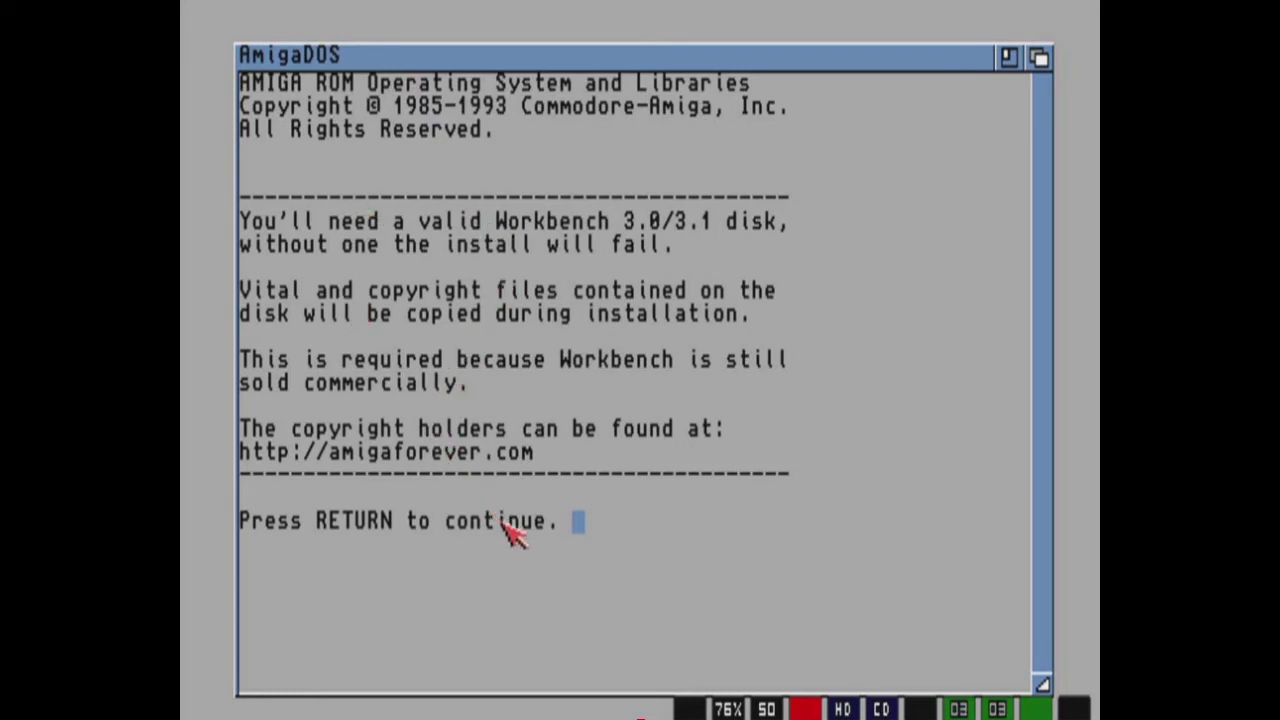
{"action": "key", "text": "Return"}
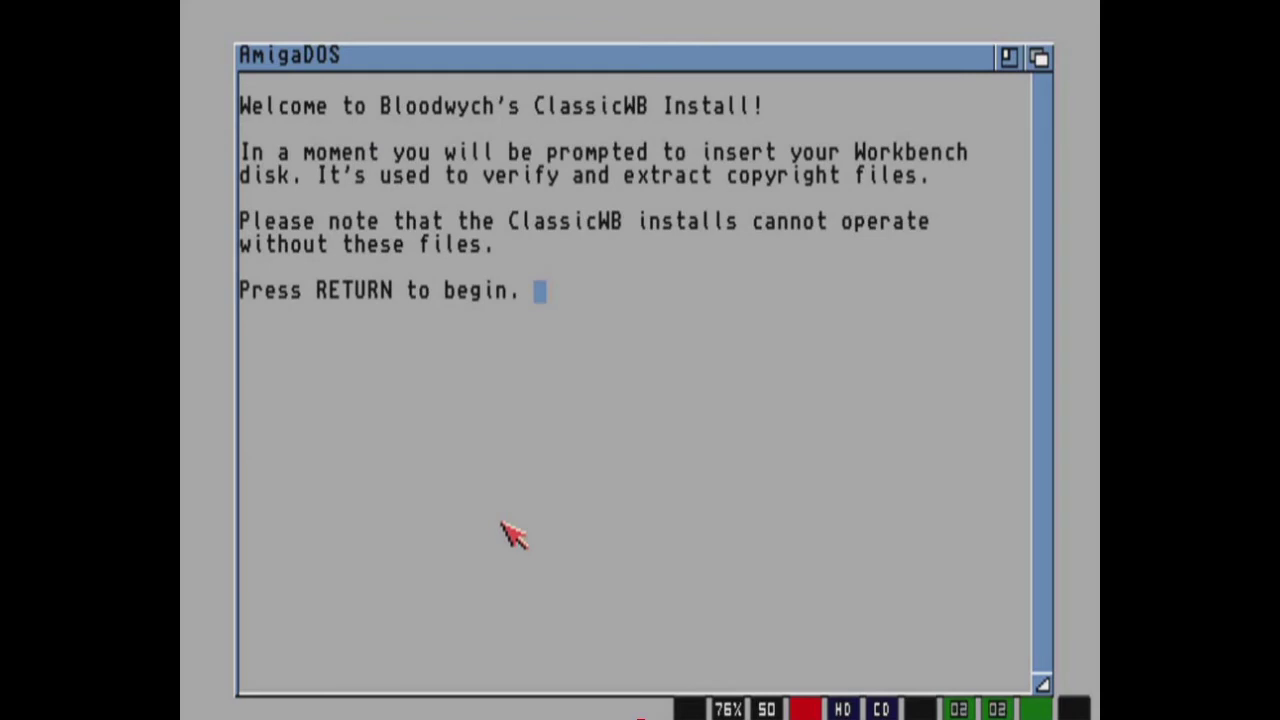
{"action": "key", "text": "Return"}
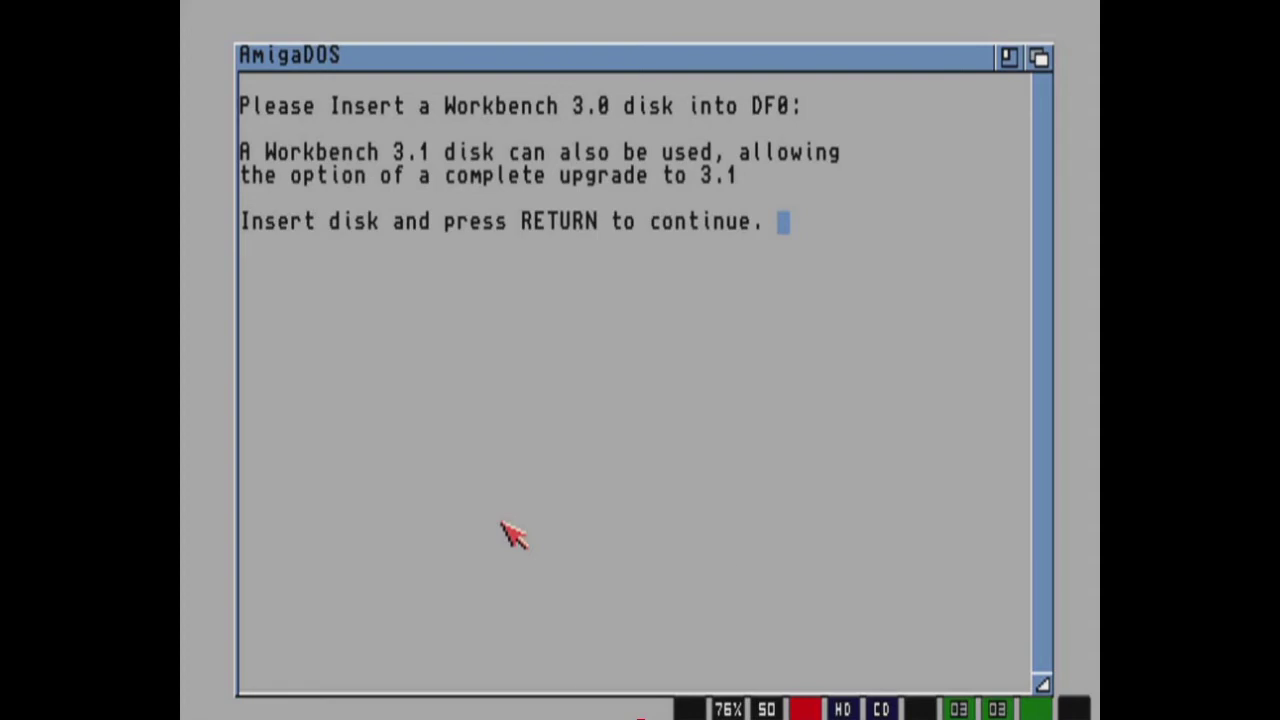
{"action": "key", "text": "F12"}
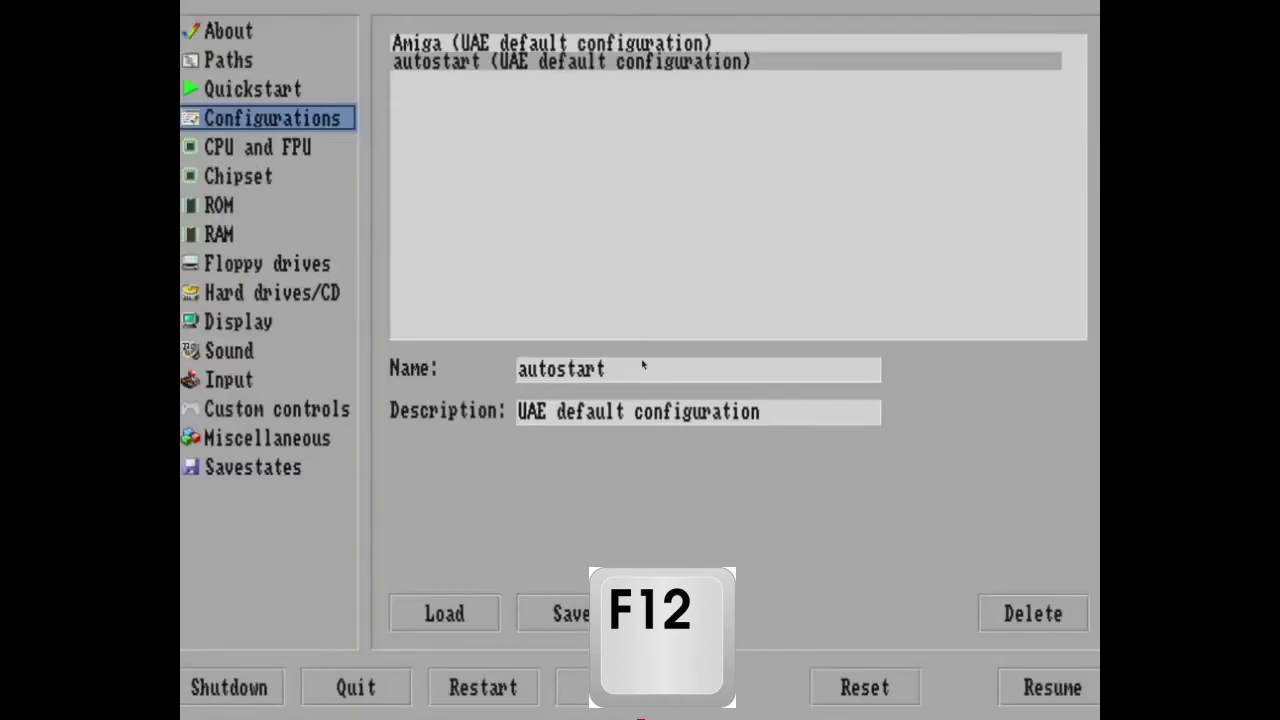
Insert wb31-workbench.adf from Amiga/Floppys_ADF/Workbench into DF0 and resume emulation.
{"action": "left_click", "coordinate": [214, 264]}
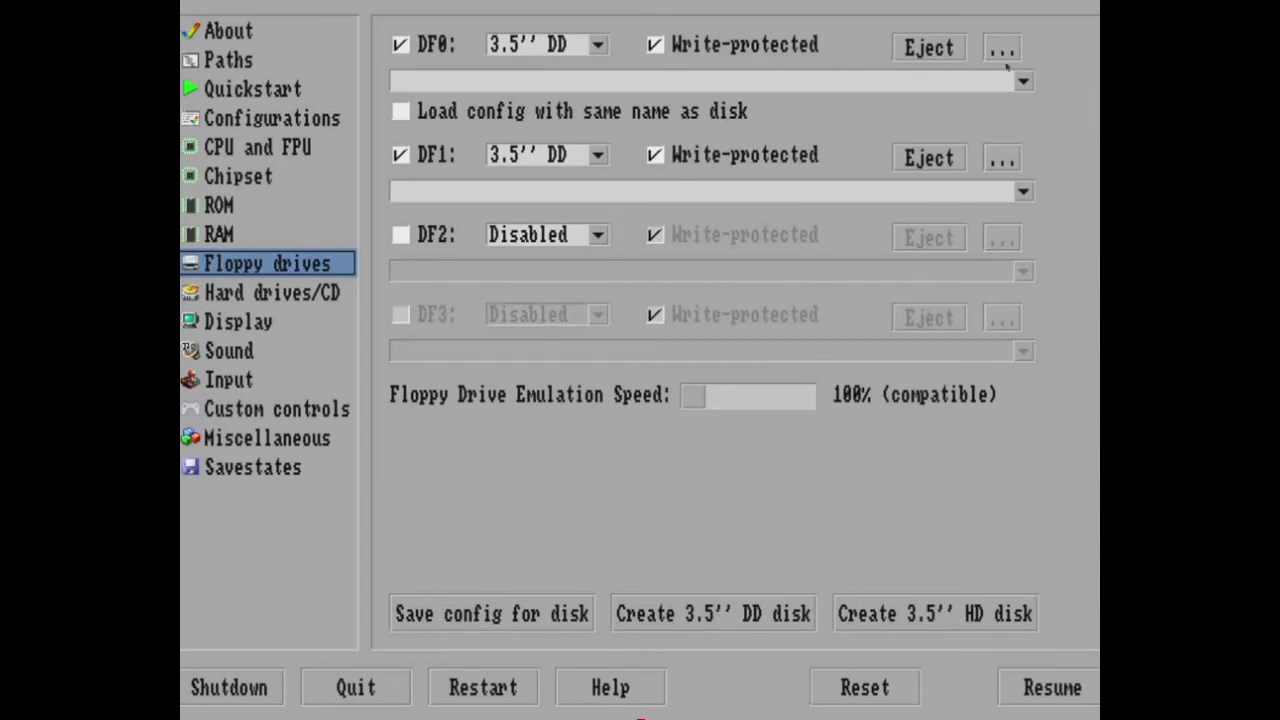
{"action": "left_click", "coordinate": [1004, 55]}
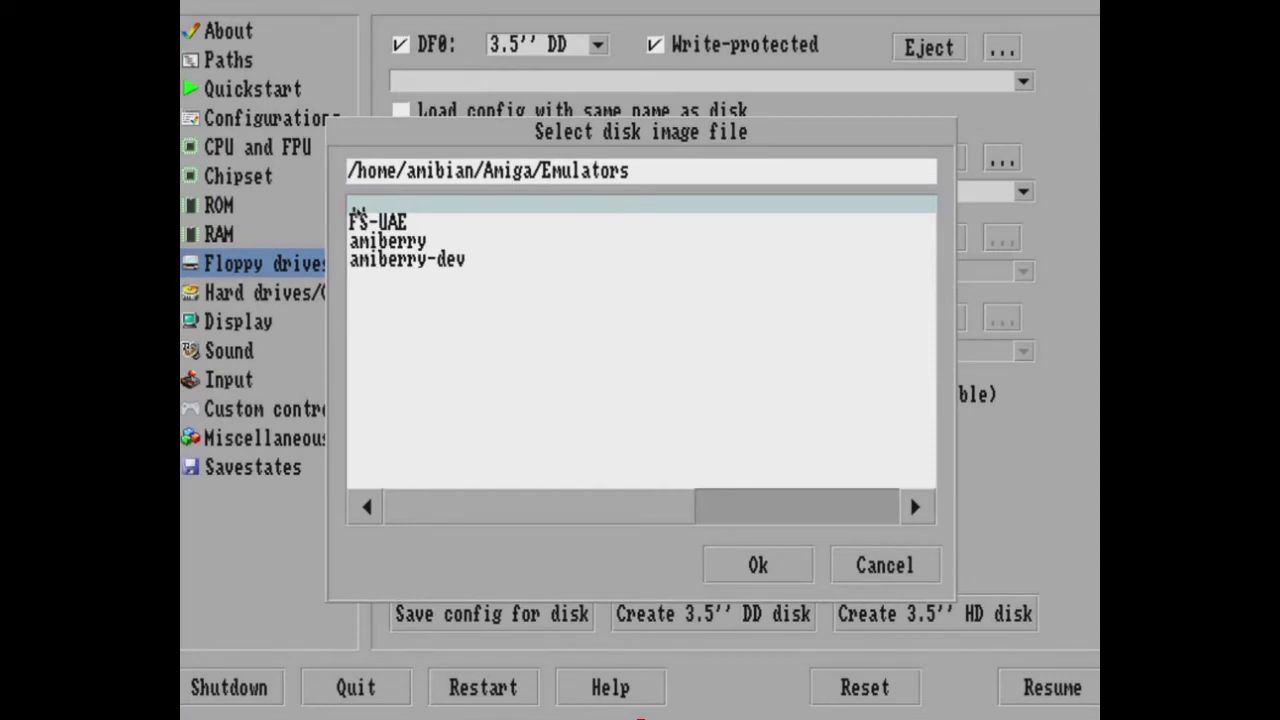
{"action": "left_click", "coordinate": [366, 218]}
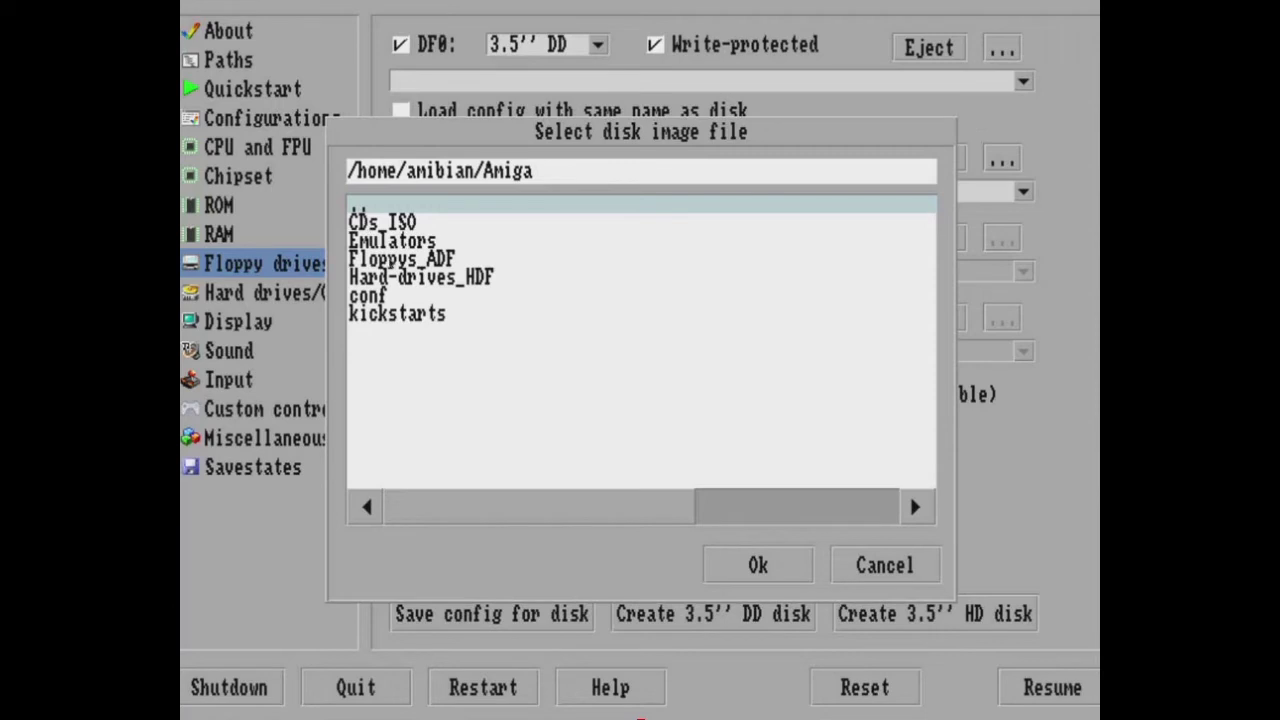
{"action": "left_click", "coordinate": [420, 258]}
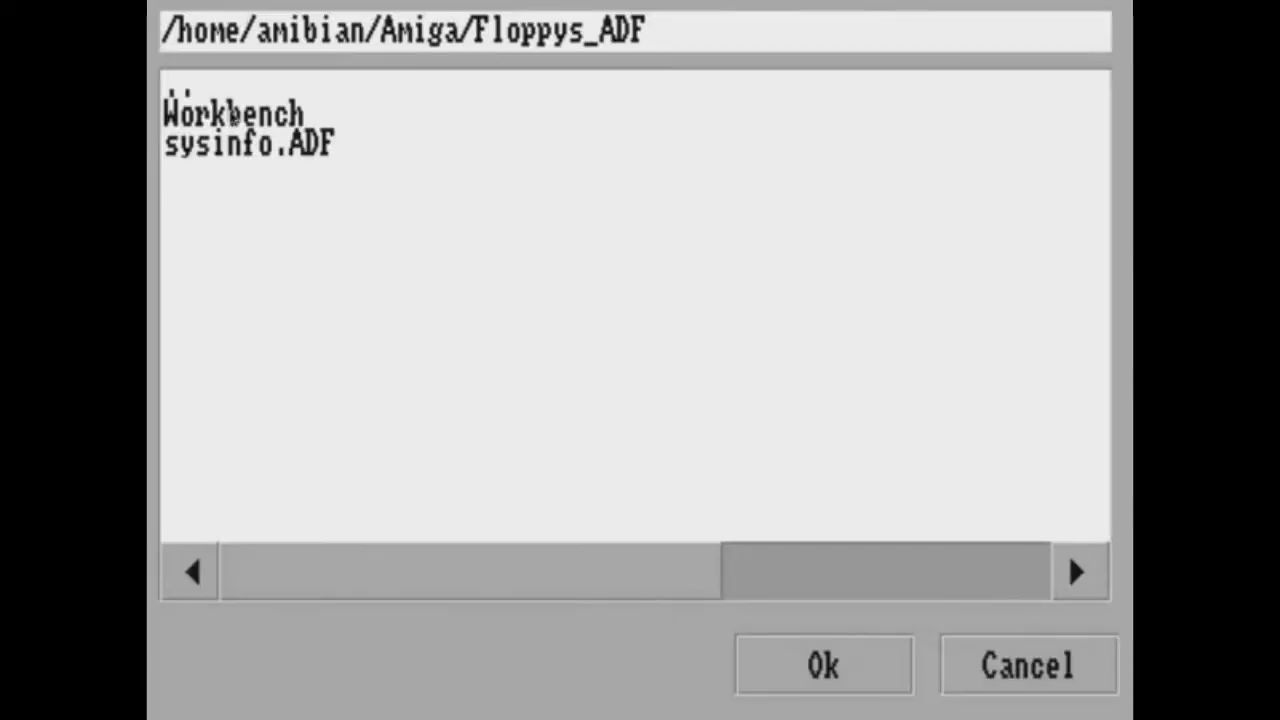
{"action": "left_click", "coordinate": [230, 116]}
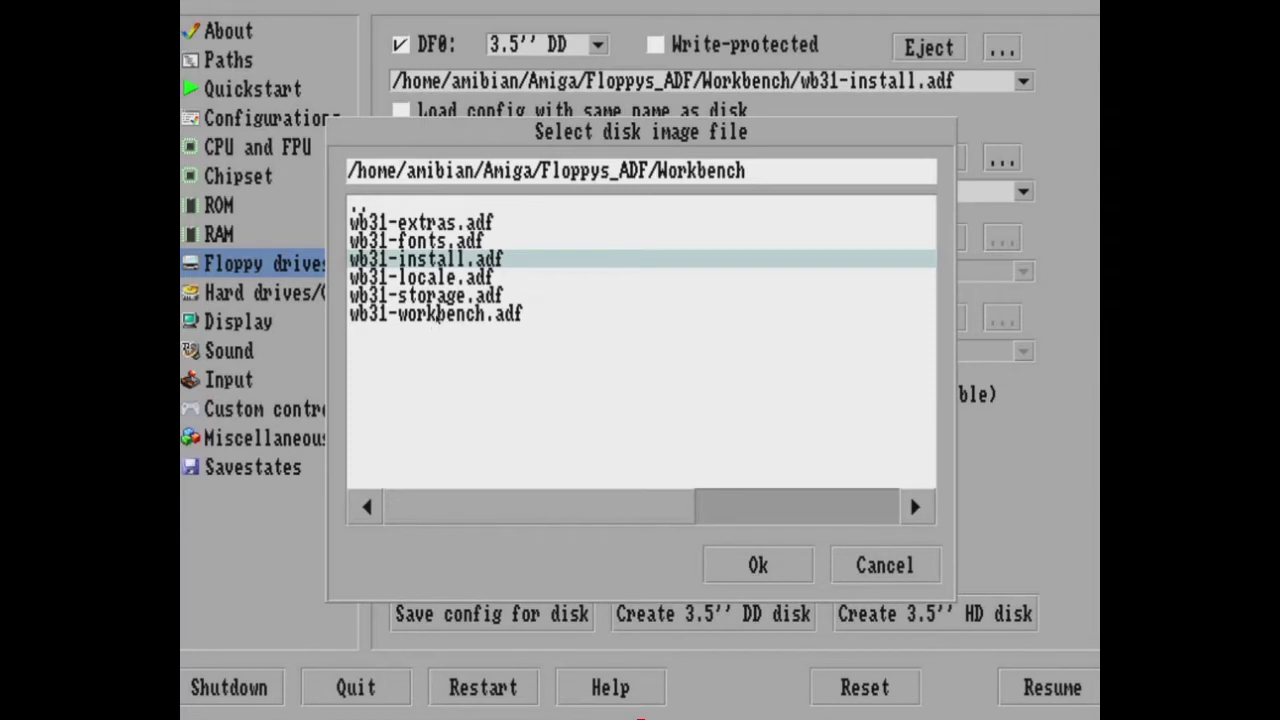
{"action": "double_click", "coordinate": [437, 316]}
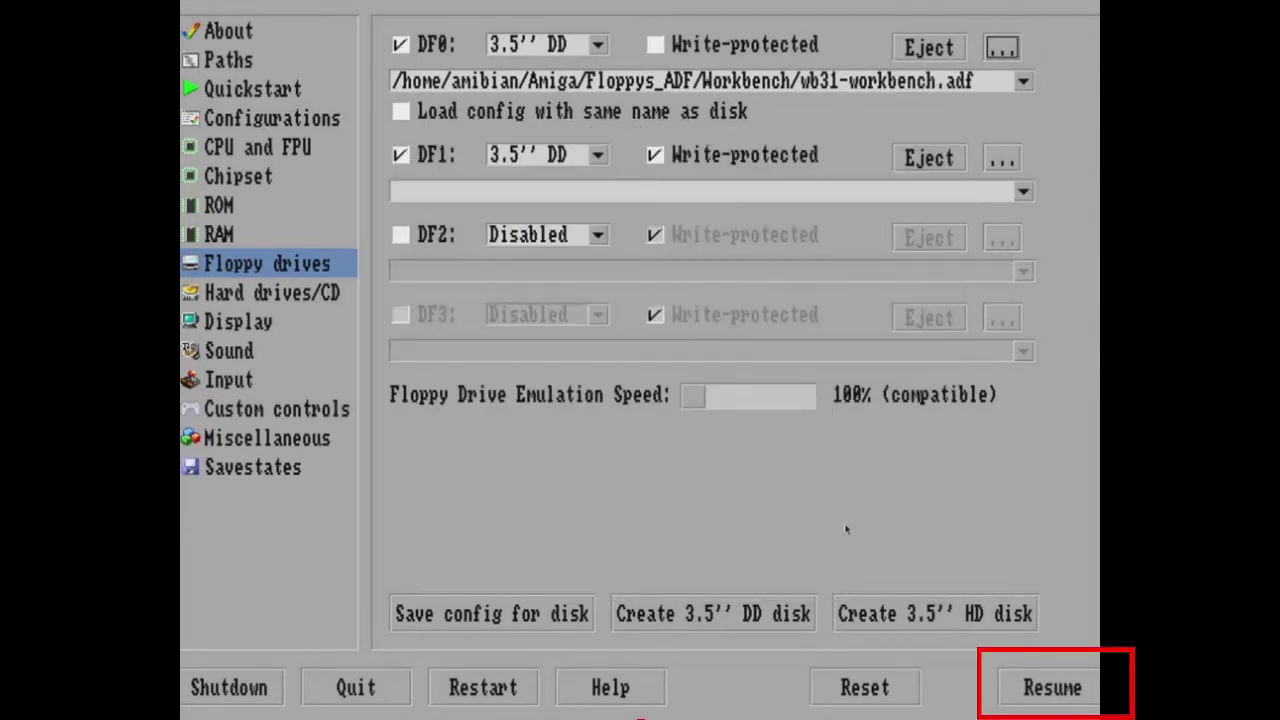
{"action": "left_click", "coordinate": [1041, 690]}
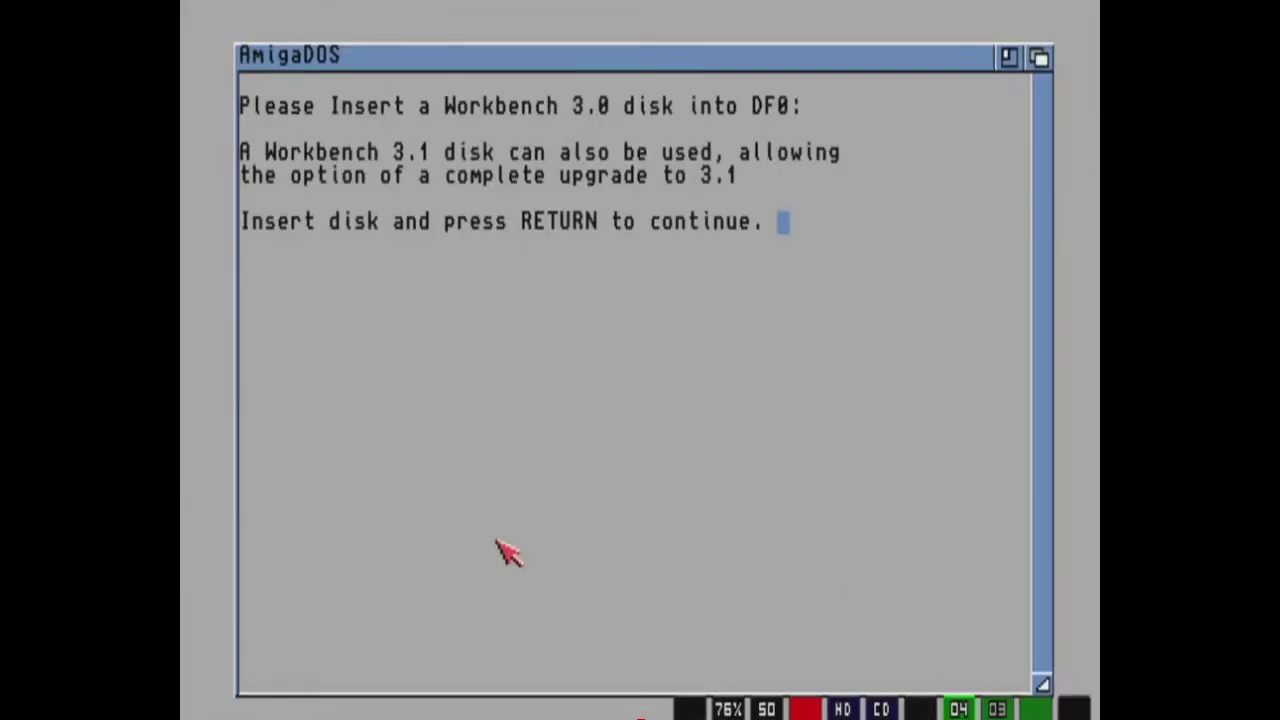
Continue the installation and answer n to the Workbench 3.1 upgrade.
{"action": "key", "text": "Return"}
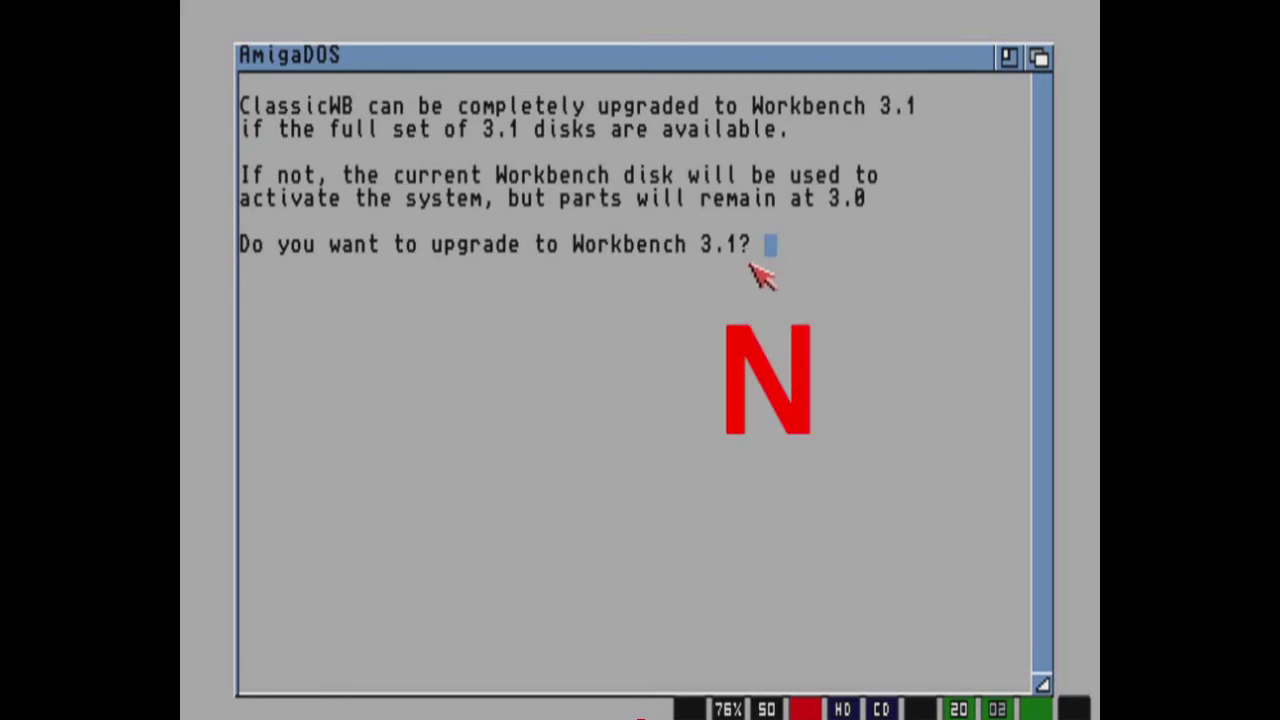
{"action": "type", "text": "n"}
{"action": "key", "text": "Return"}
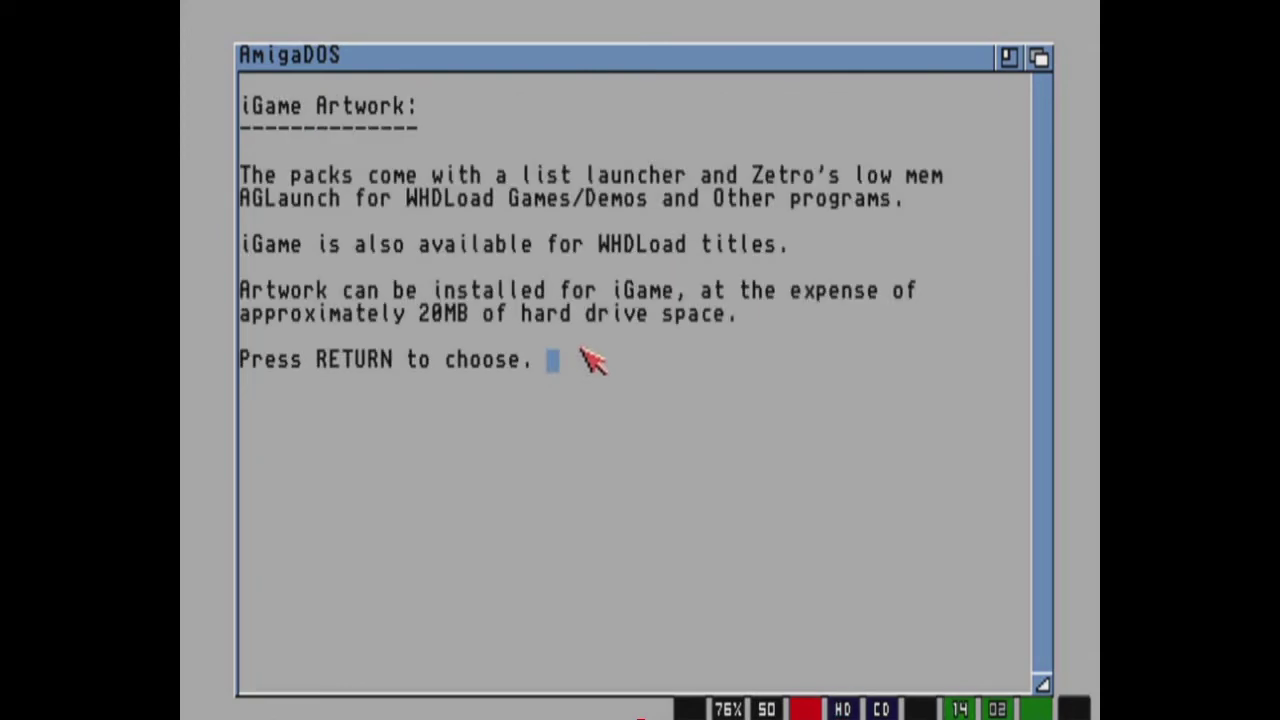
Remove the iGame artwork, keep OldIcons disabled, and return to the emulator settings.
{"action": "type", "text": "n"}
{"action": "key", "text": "Return"}
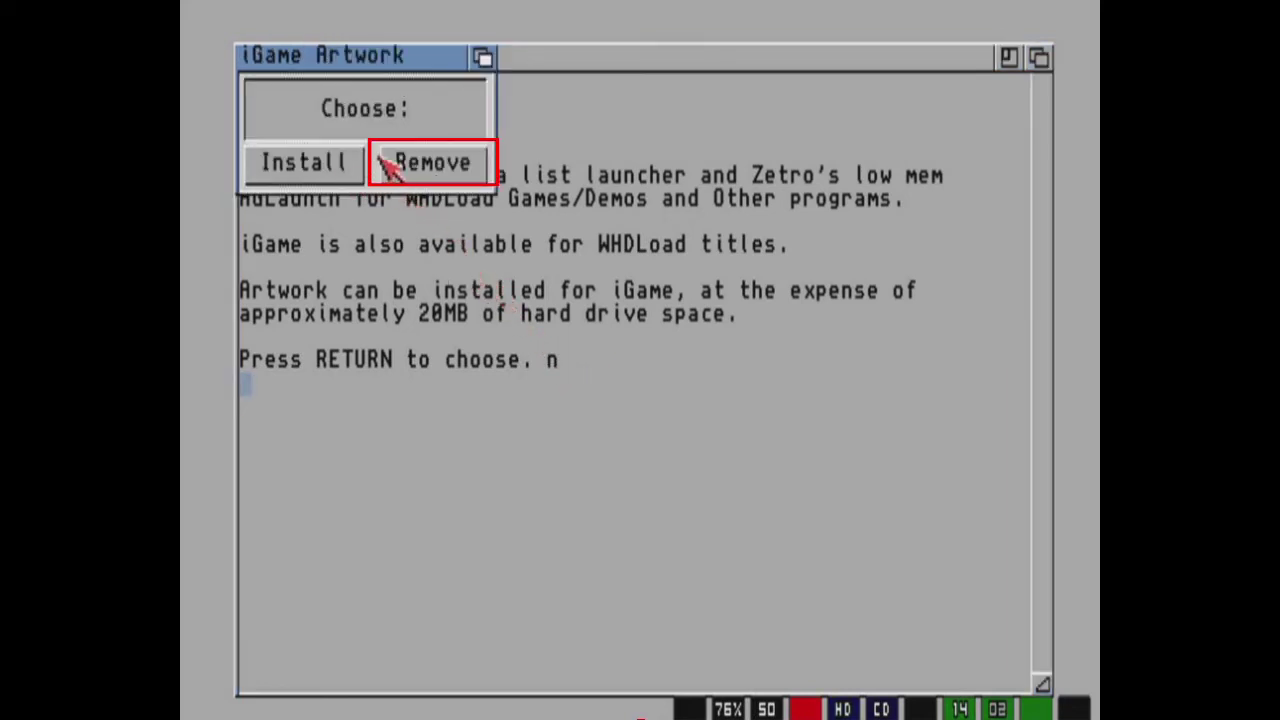
{"action": "left_click", "coordinate": [440, 170]}
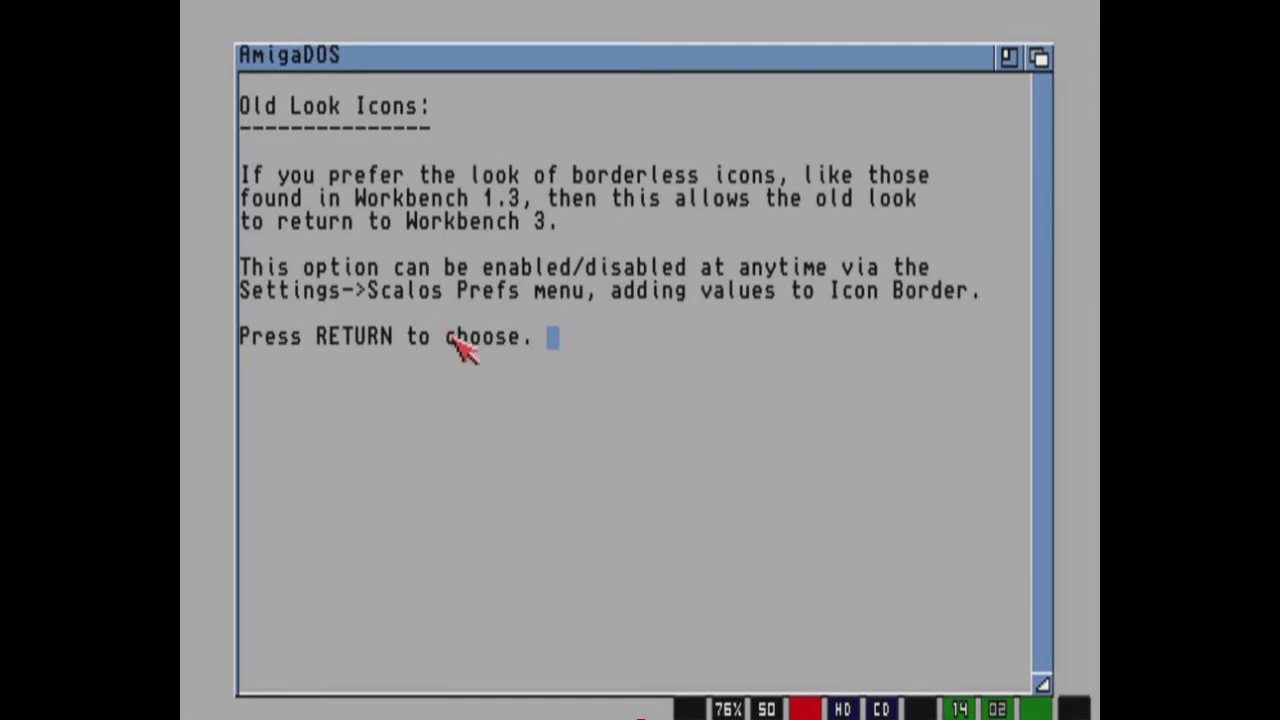
{"action": "key", "text": "Return"}
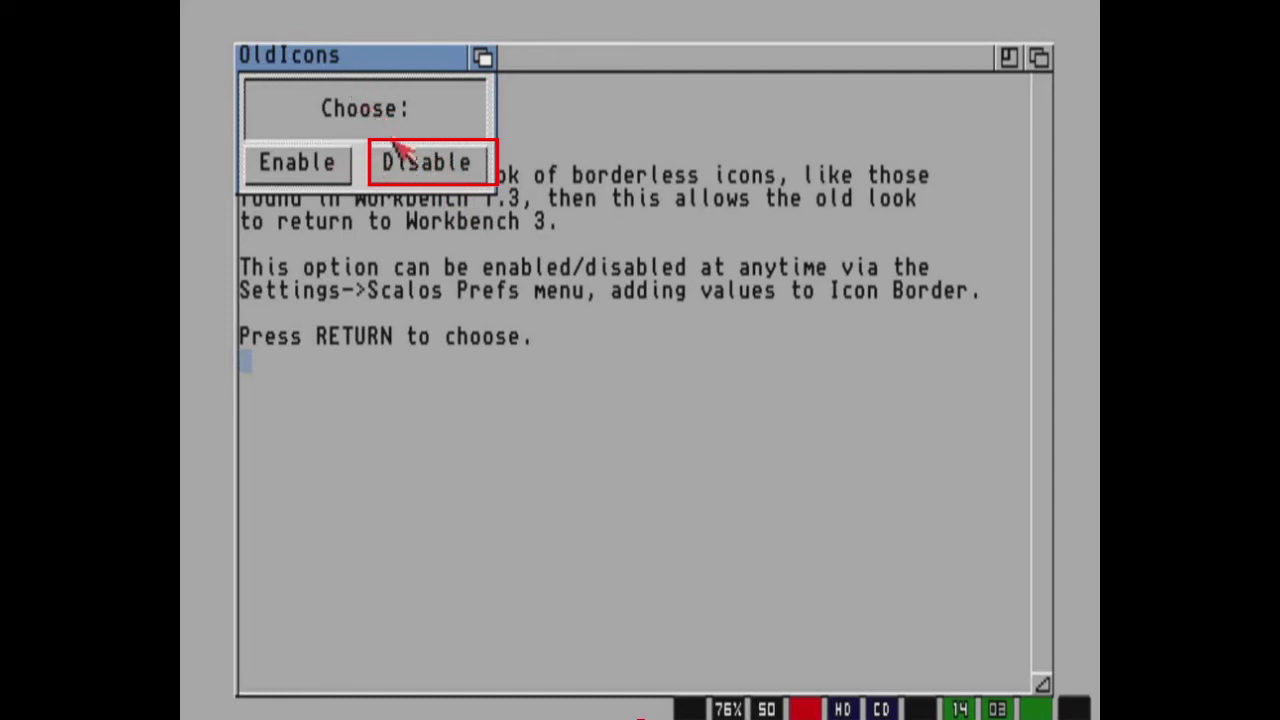
{"action": "left_click", "coordinate": [437, 175]}
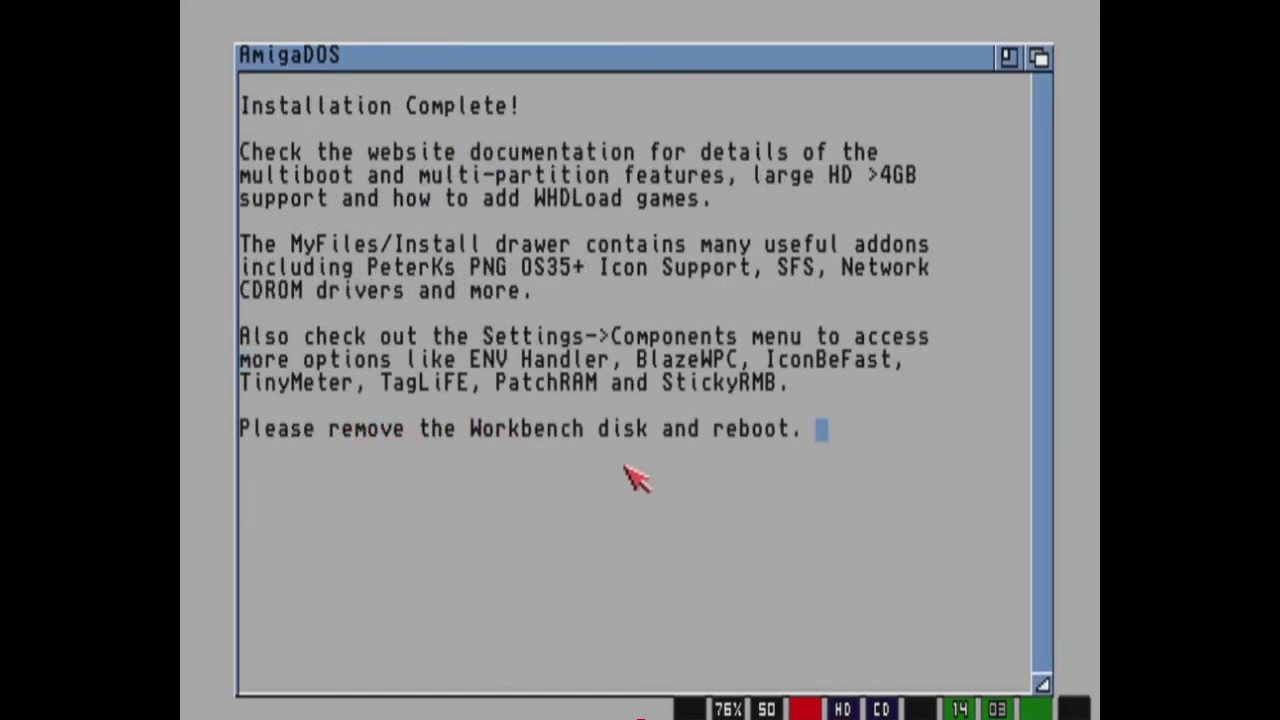
{"action": "key", "text": "F12"}
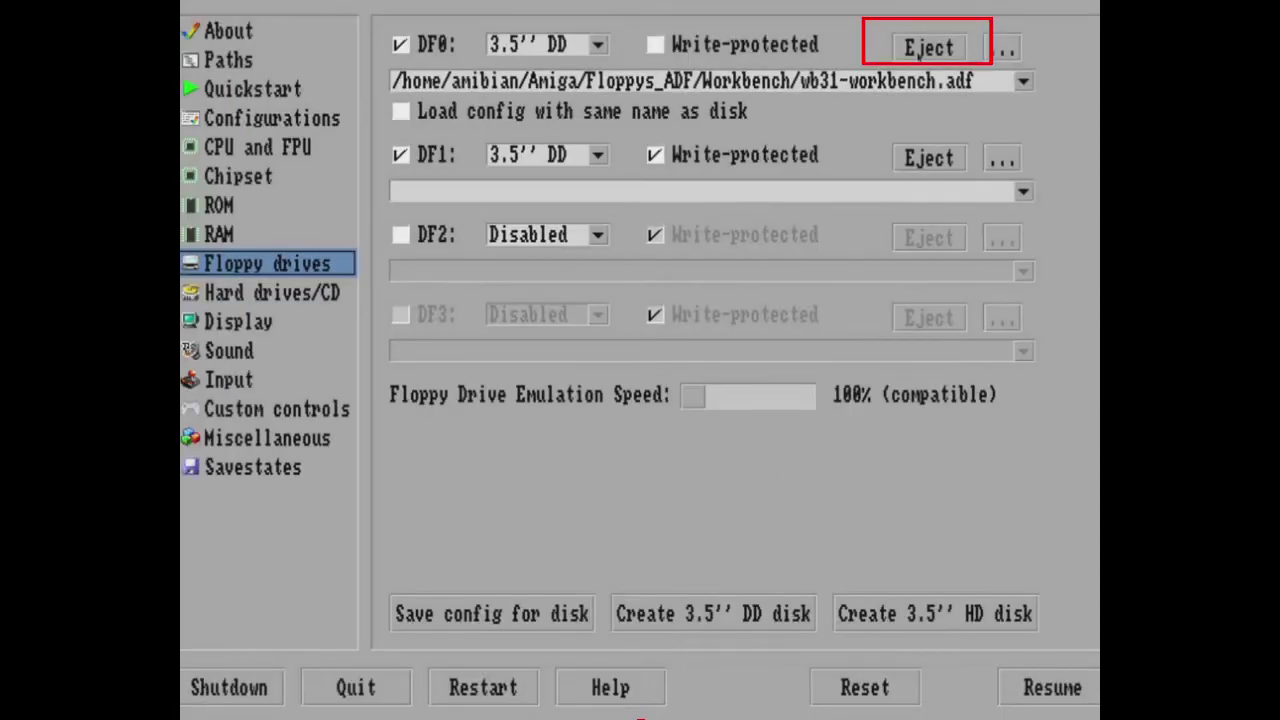
Eject the Workbench disk from DF0 and reset the Amiga into the installed Workbench.
{"action": "left_click", "coordinate": [922, 46]}
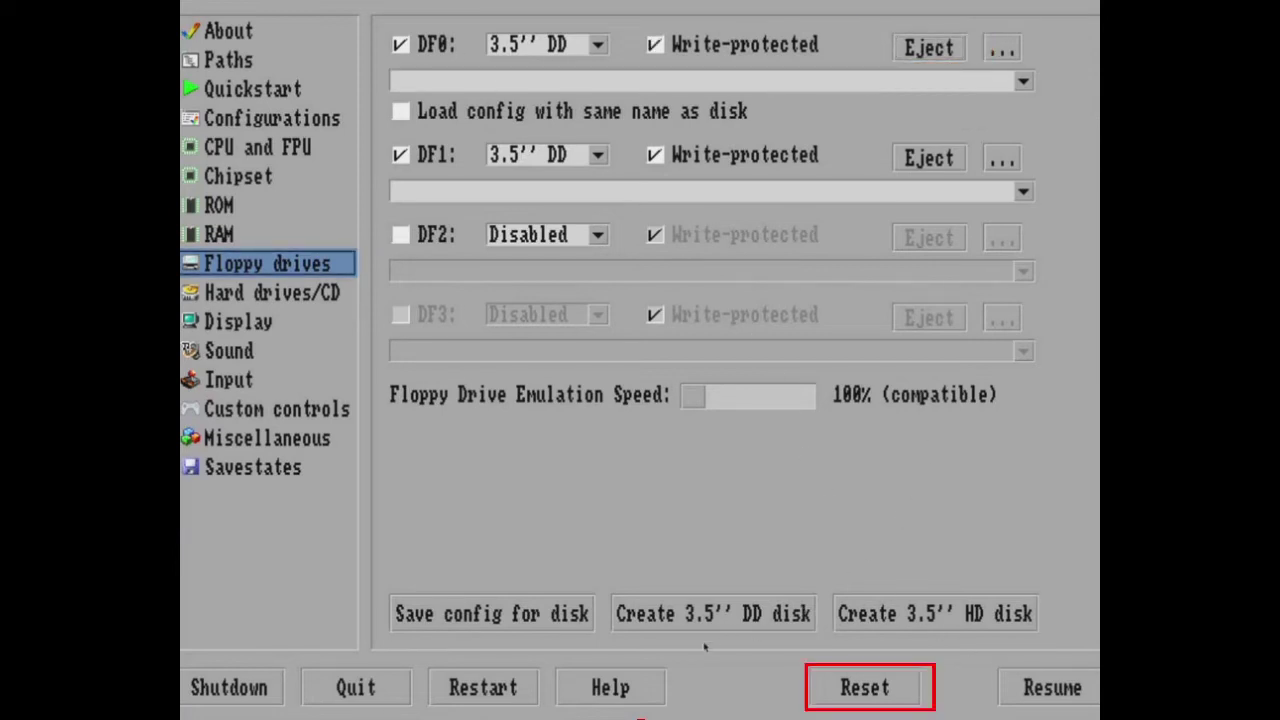
{"action": "left_click", "coordinate": [878, 694]}
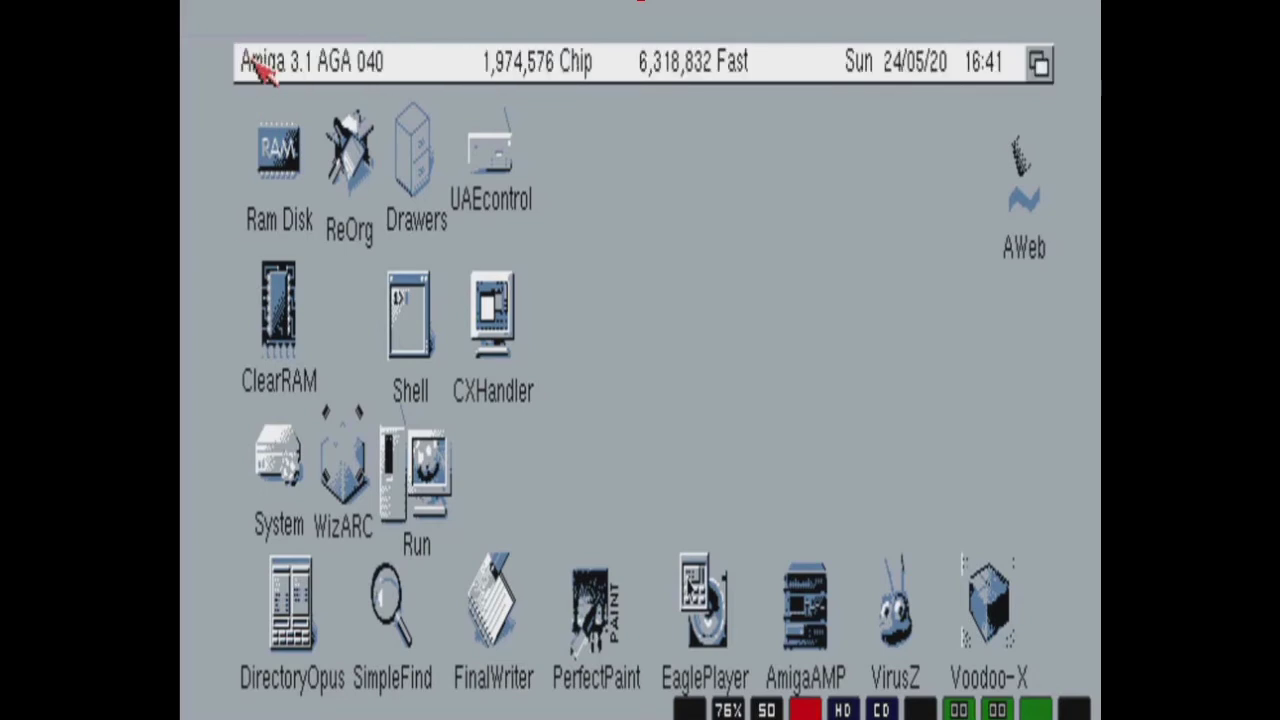
Set and save the Workbench screen mode to UAE:1360x768 16bit PC via Settings > ScreenMode.
{"action": "right_click", "coordinate": [264, 68]}
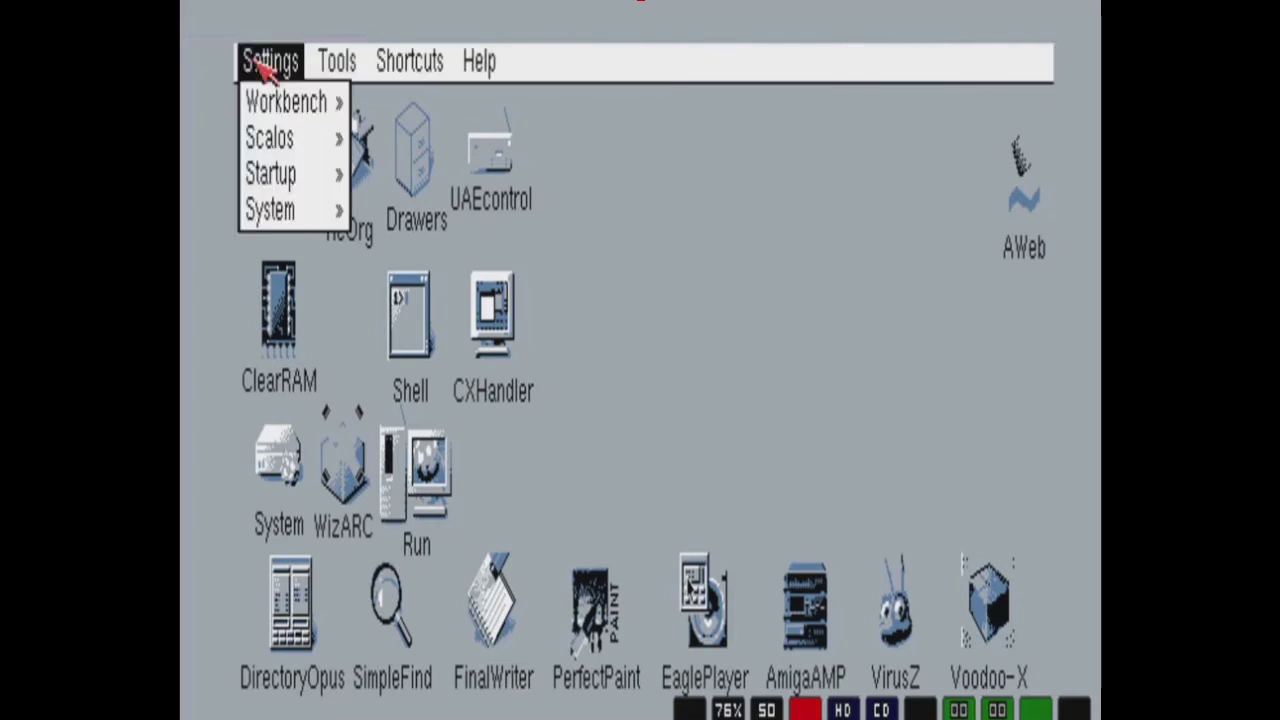
{"action": "mouse_move", "coordinate": [271, 104]}
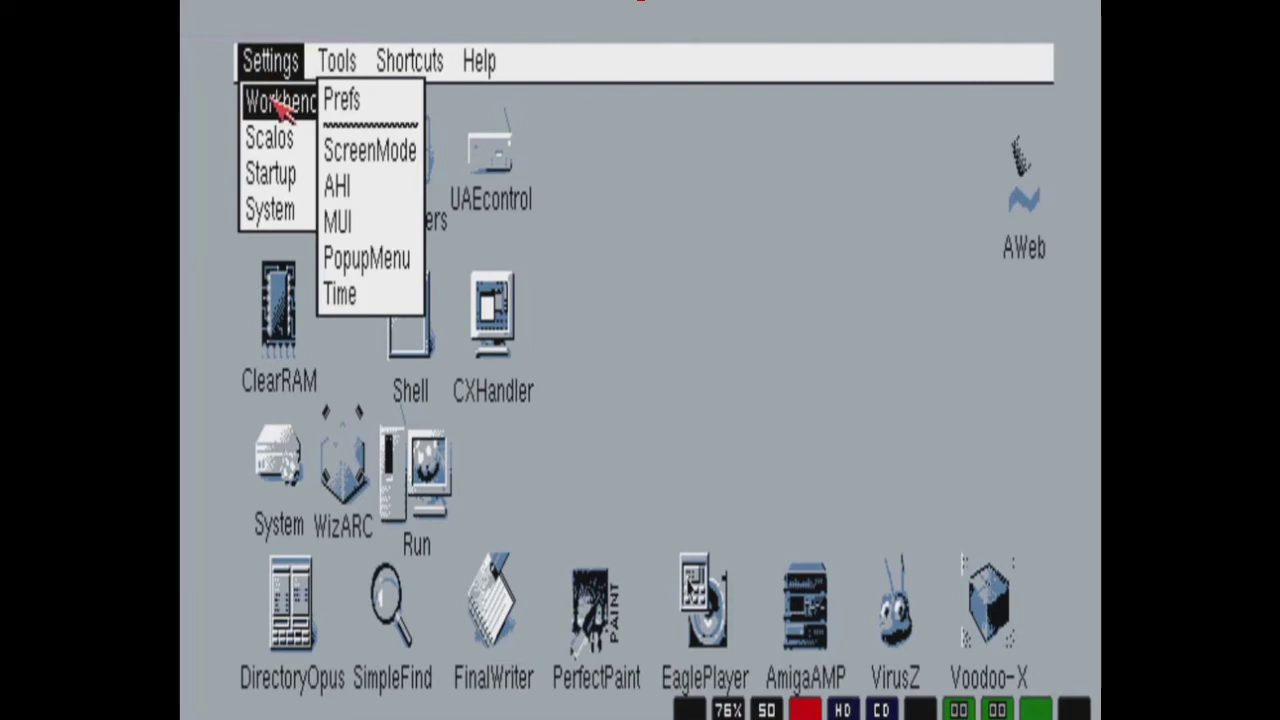
{"action": "left_click", "coordinate": [366, 163]}
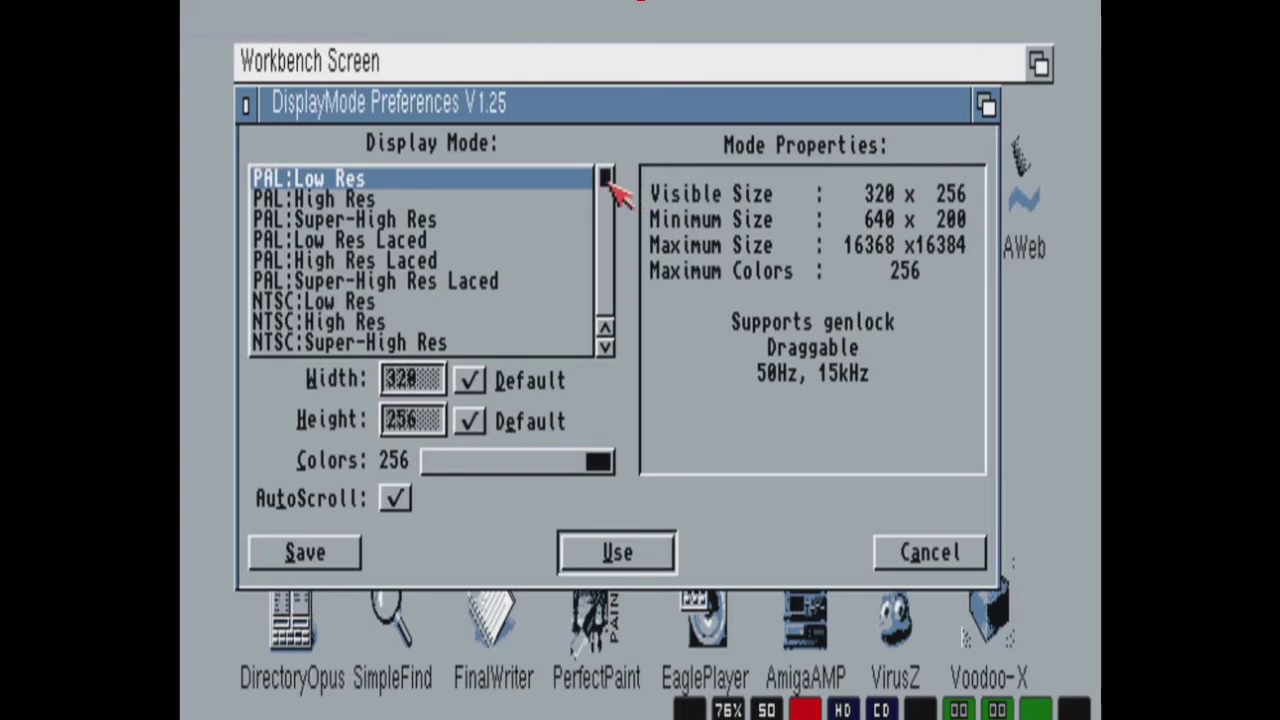
{"action": "left_click", "coordinate": [609, 195]}
{"action": "scroll", "coordinate": [611, 250], "scroll_direction": "down", "scroll_amount": 10}
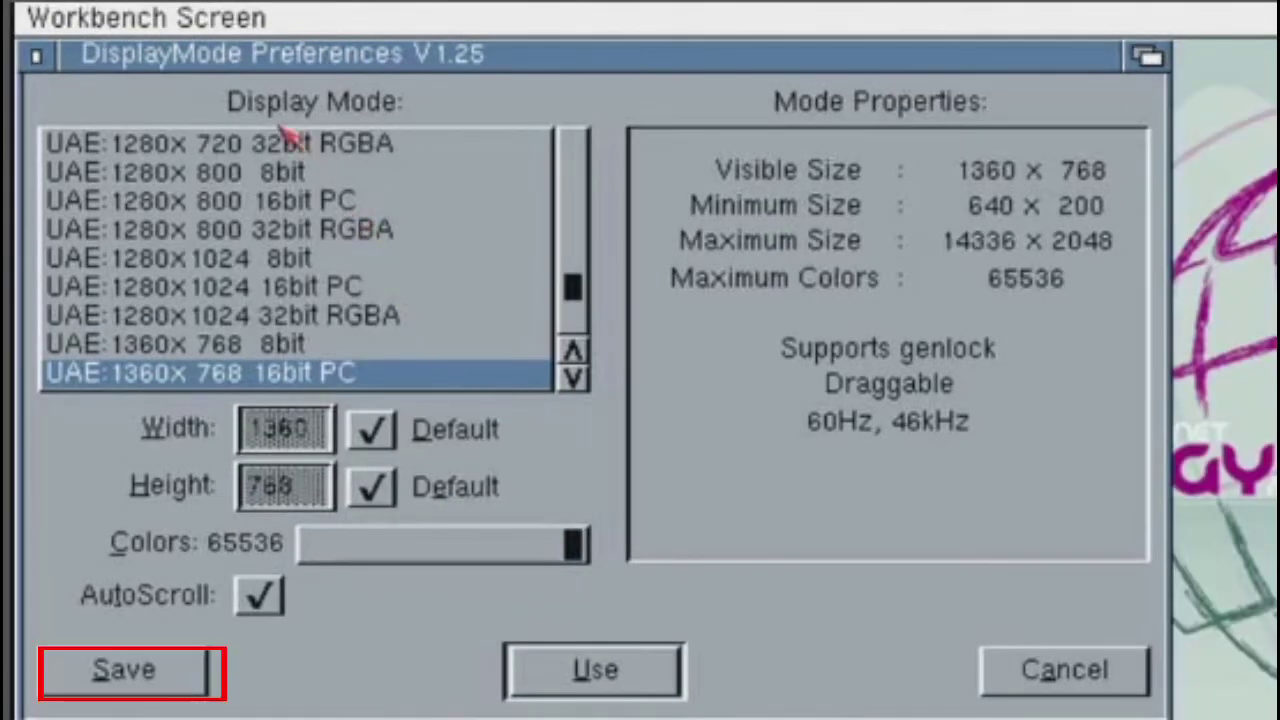
{"action": "left_click", "coordinate": [126, 676]}
{"action": "left_click", "coordinate": [128, 678]}
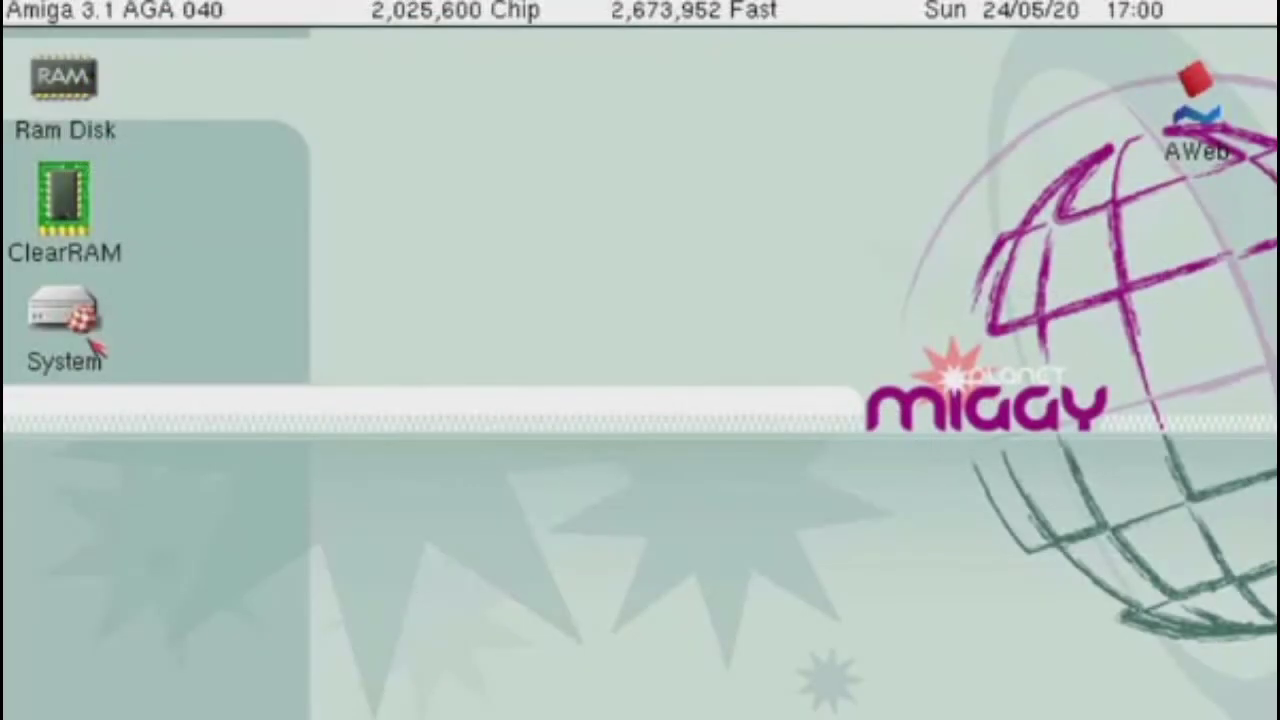
Open System > Prefs > Locale and make Deutsch the only preferred language.
{"action": "double_click", "coordinate": [99, 150]}
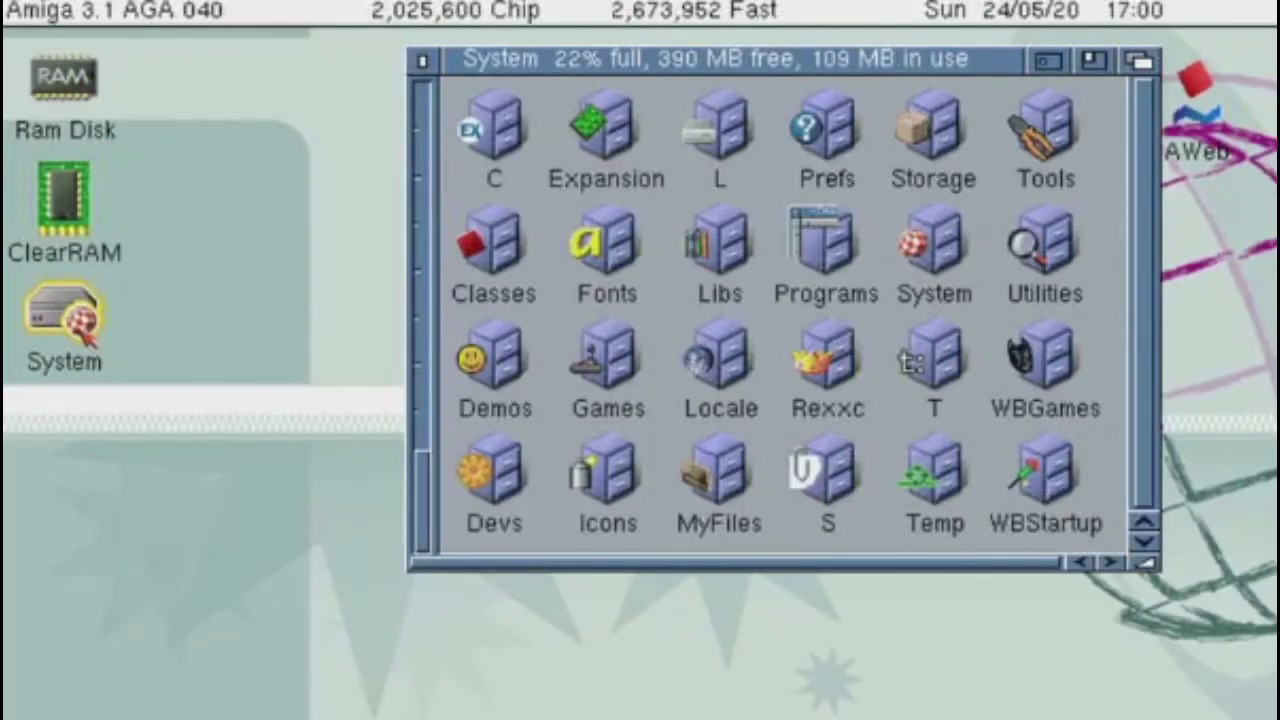
{"action": "double_click", "coordinate": [826, 128]}
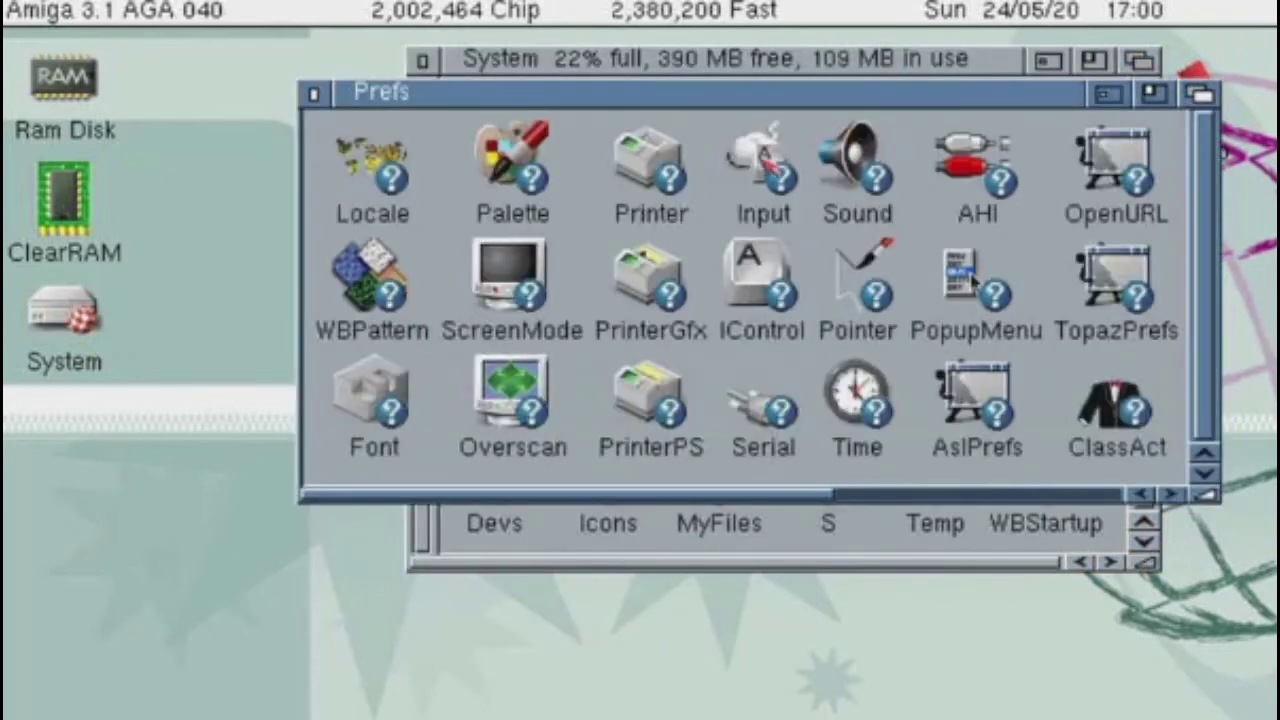
{"action": "double_click", "coordinate": [413, 188]}
{"action": "left_click", "coordinate": [756, 131]}
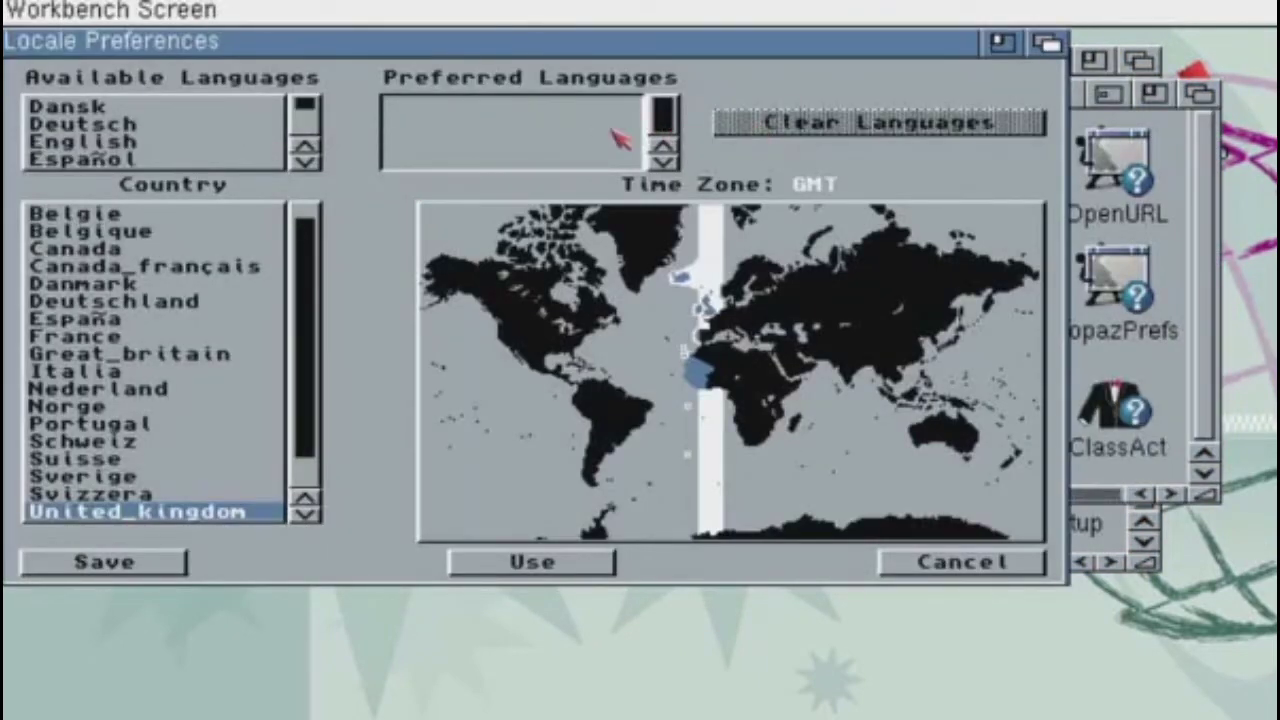
{"action": "left_click", "coordinate": [99, 127]}
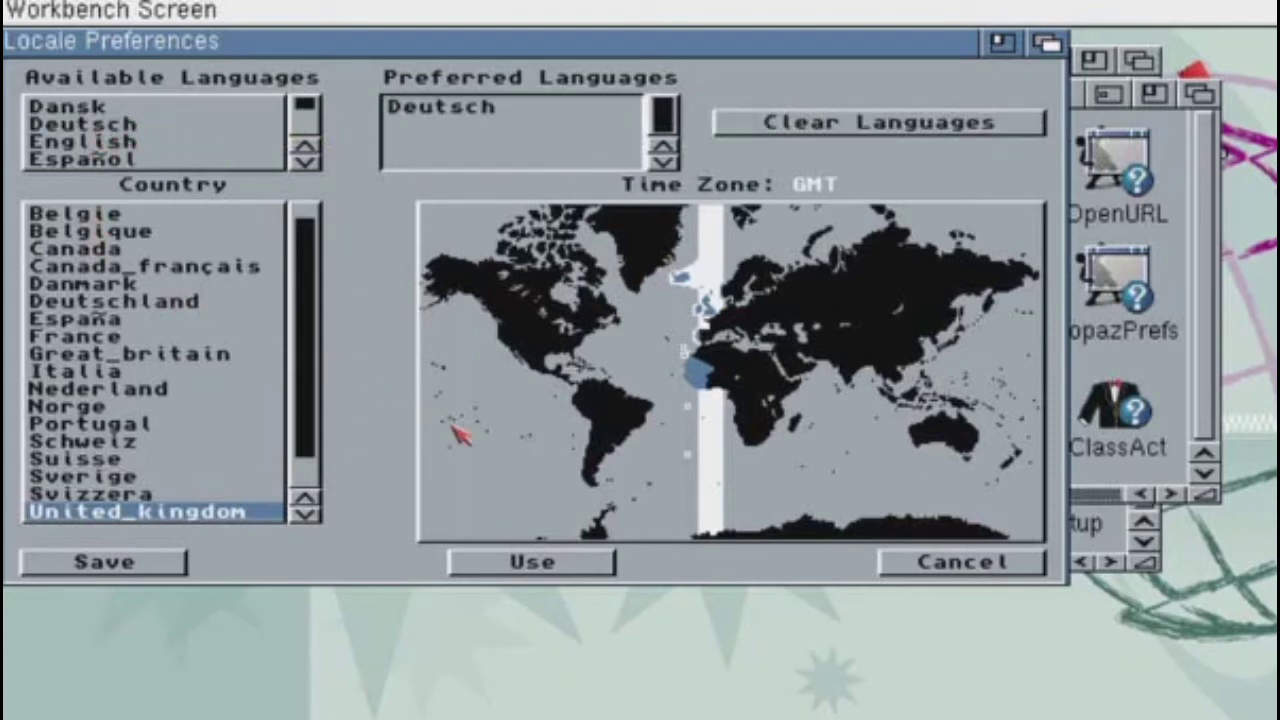
Set the country to Deutschland and save the German locale settings.
{"action": "left_click", "coordinate": [112, 302]}
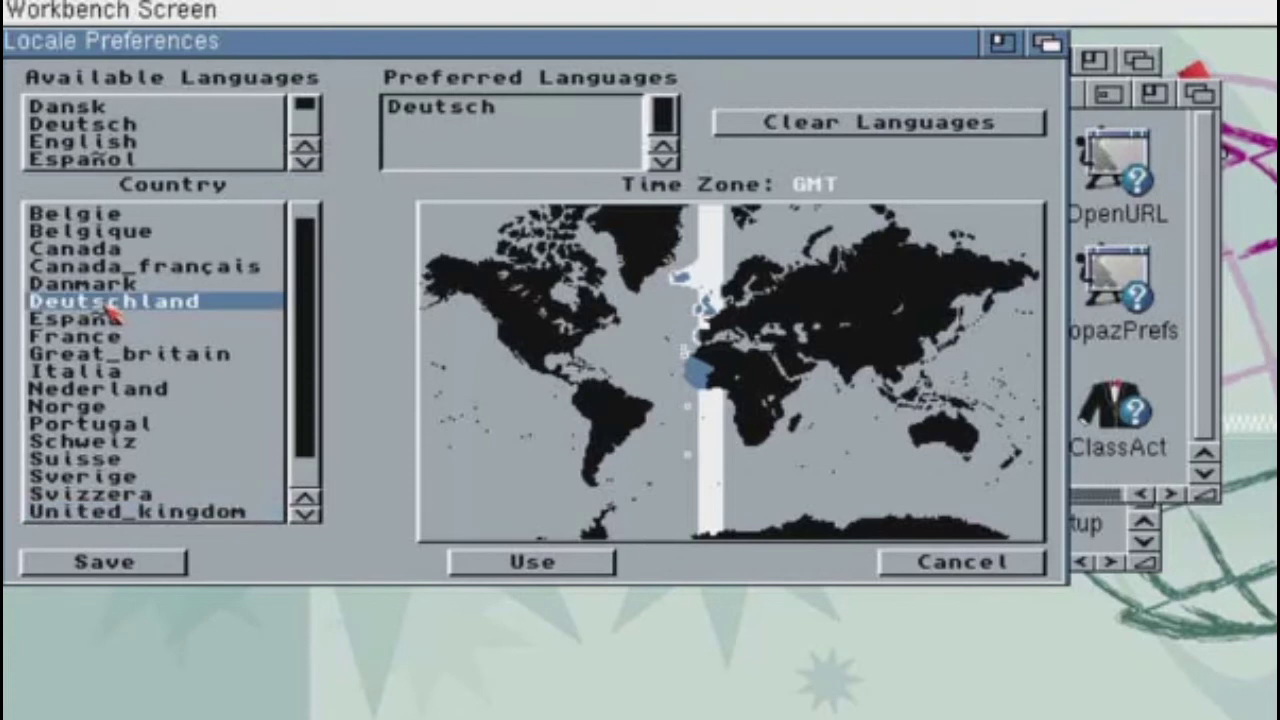
{"action": "left_click", "coordinate": [532, 566]}
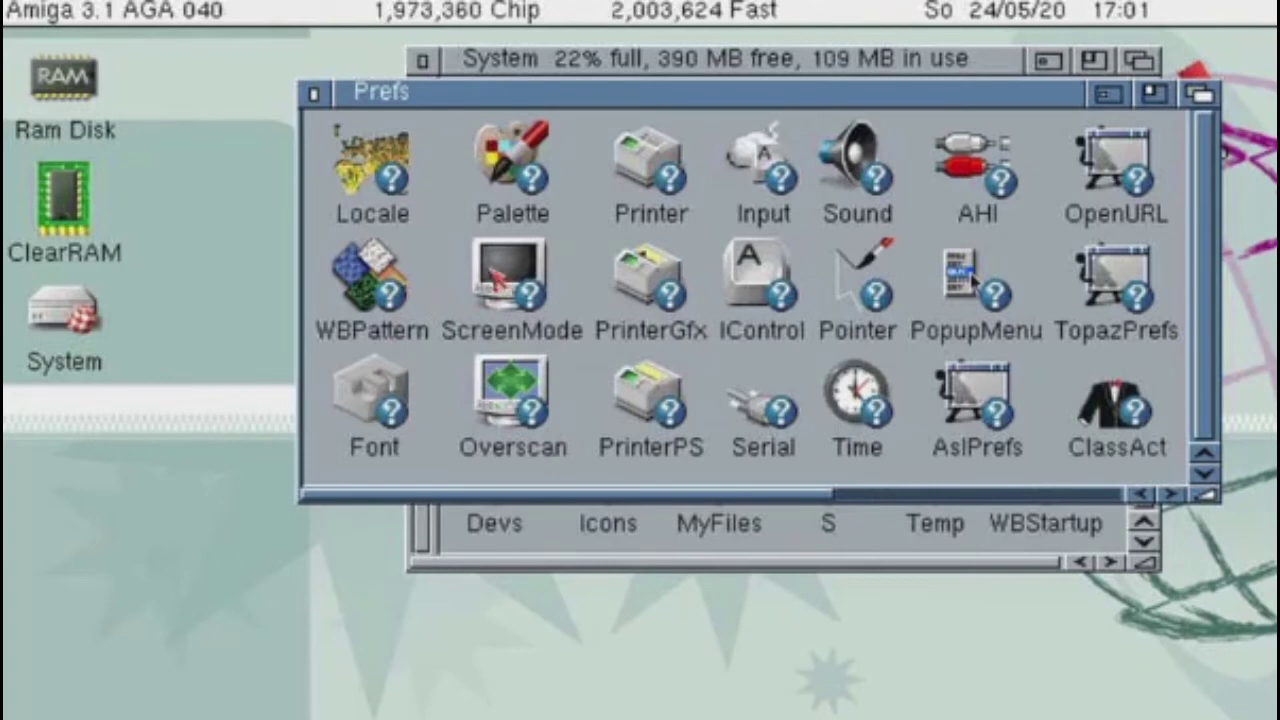
{"action": "double_click", "coordinate": [383, 188]}
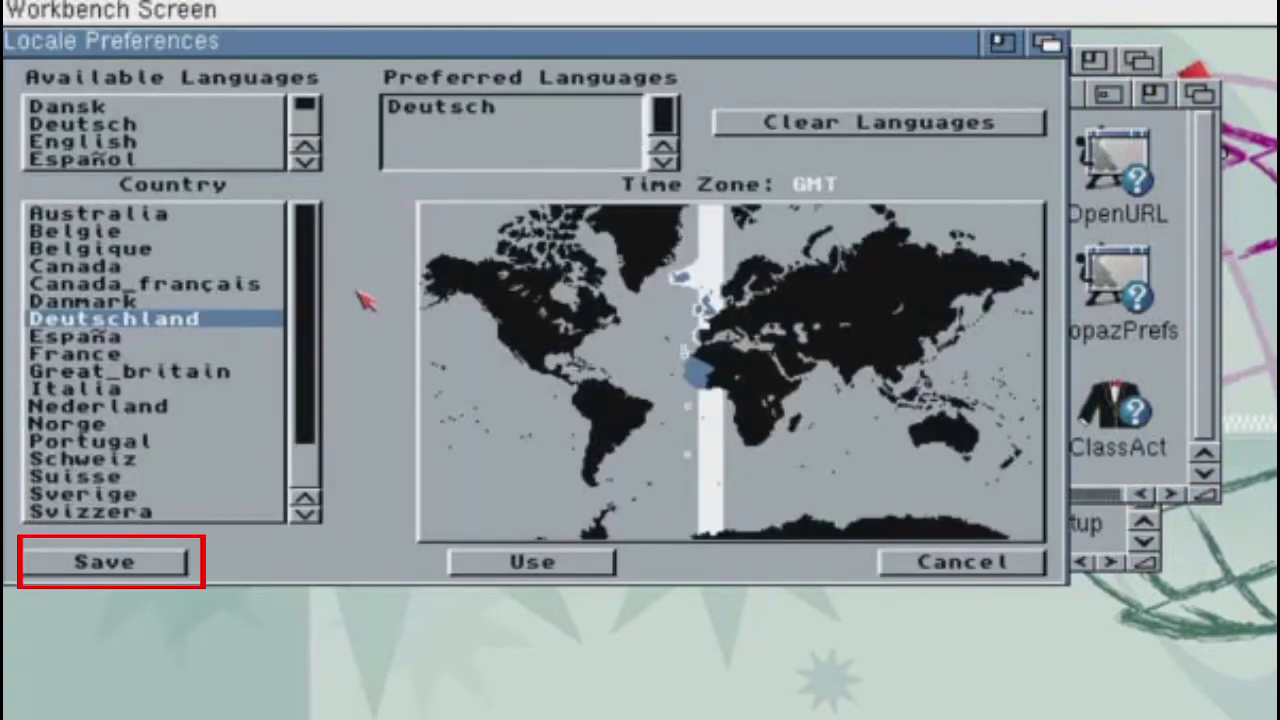
{"action": "left_click", "coordinate": [160, 568]}
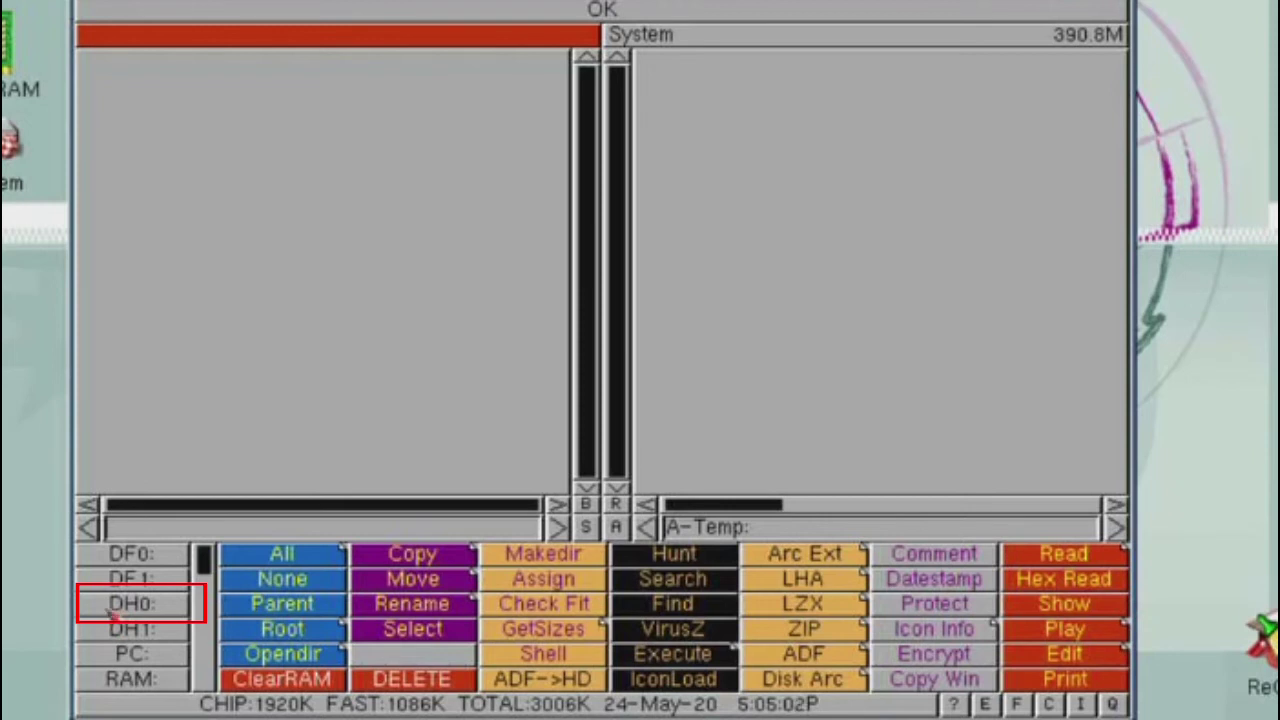
In Directory Opus, list DH0: in both panes and open the Locale folder on the right.
{"action": "left_click", "coordinate": [110, 615]}
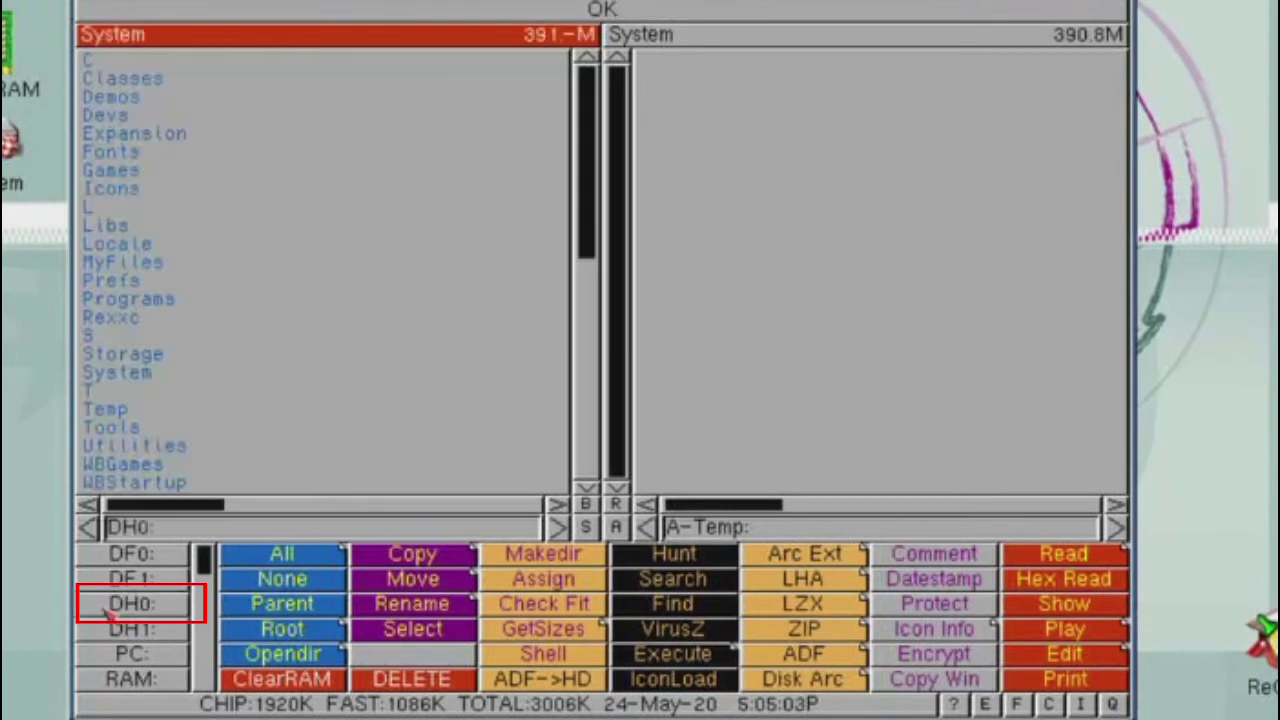
{"action": "left_click", "coordinate": [776, 317]}
{"action": "left_click", "coordinate": [157, 615]}
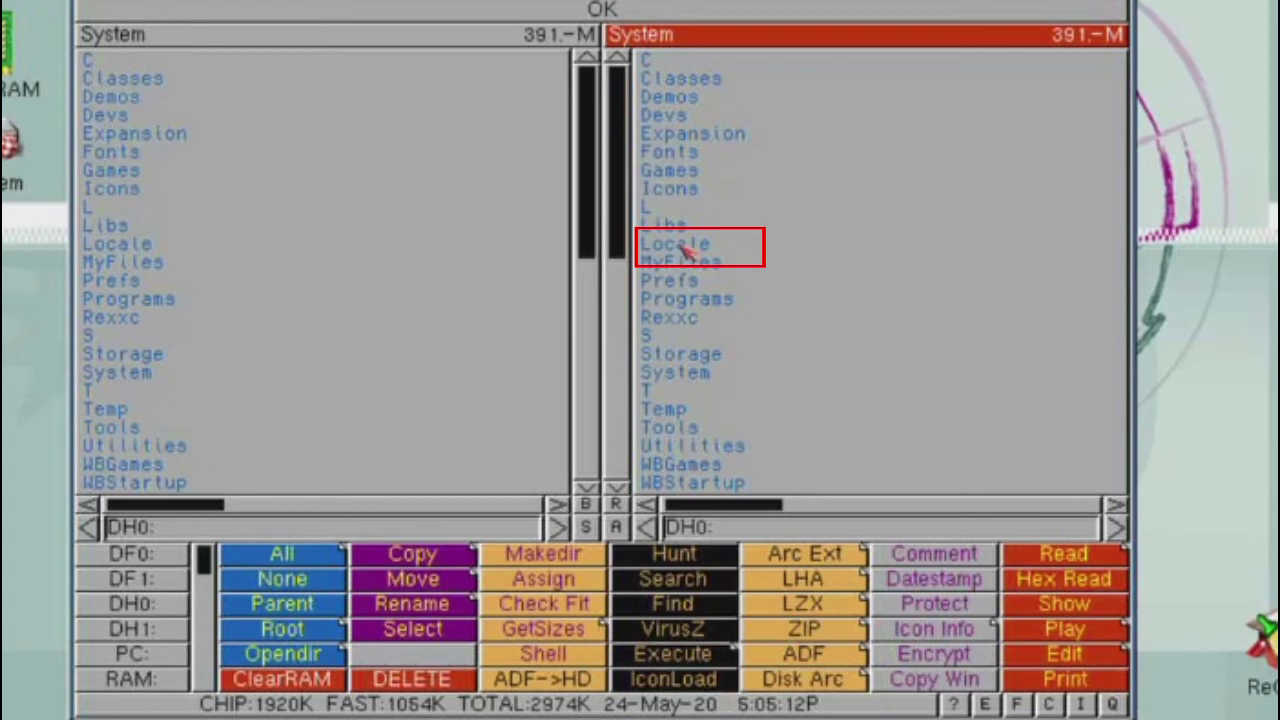
{"action": "left_click", "coordinate": [676, 246]}
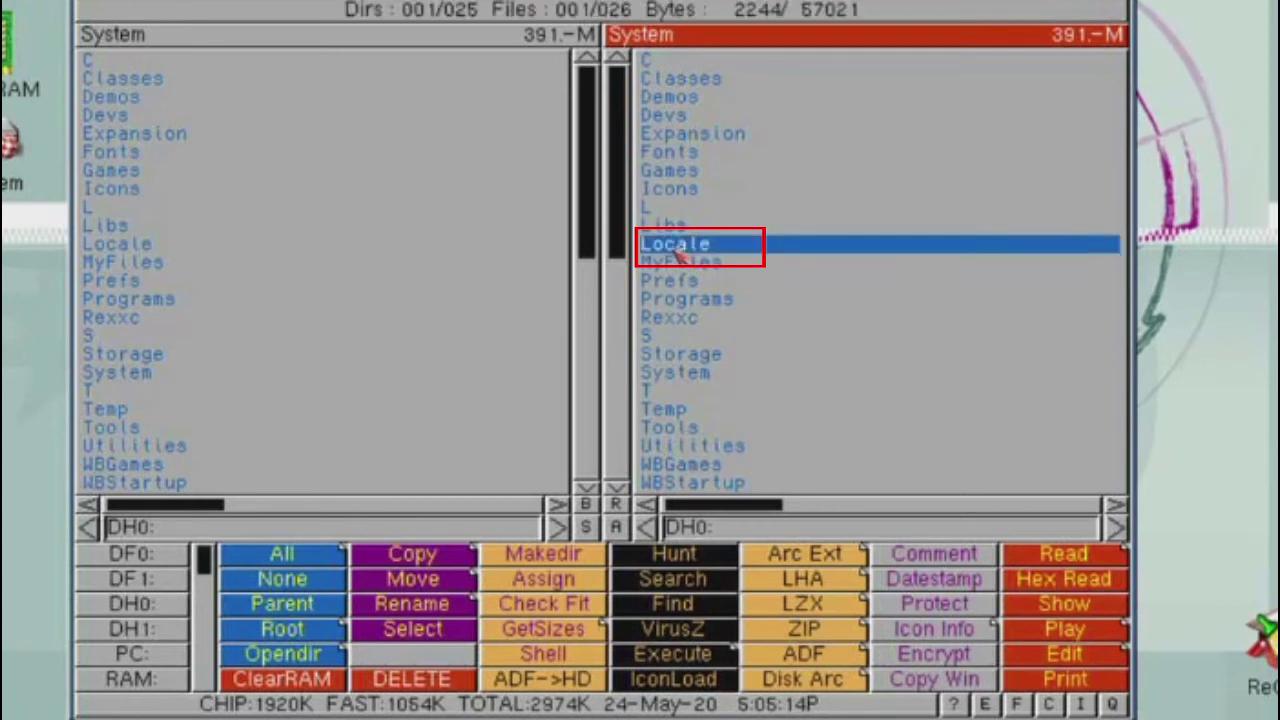
{"action": "left_click", "coordinate": [676, 252]}
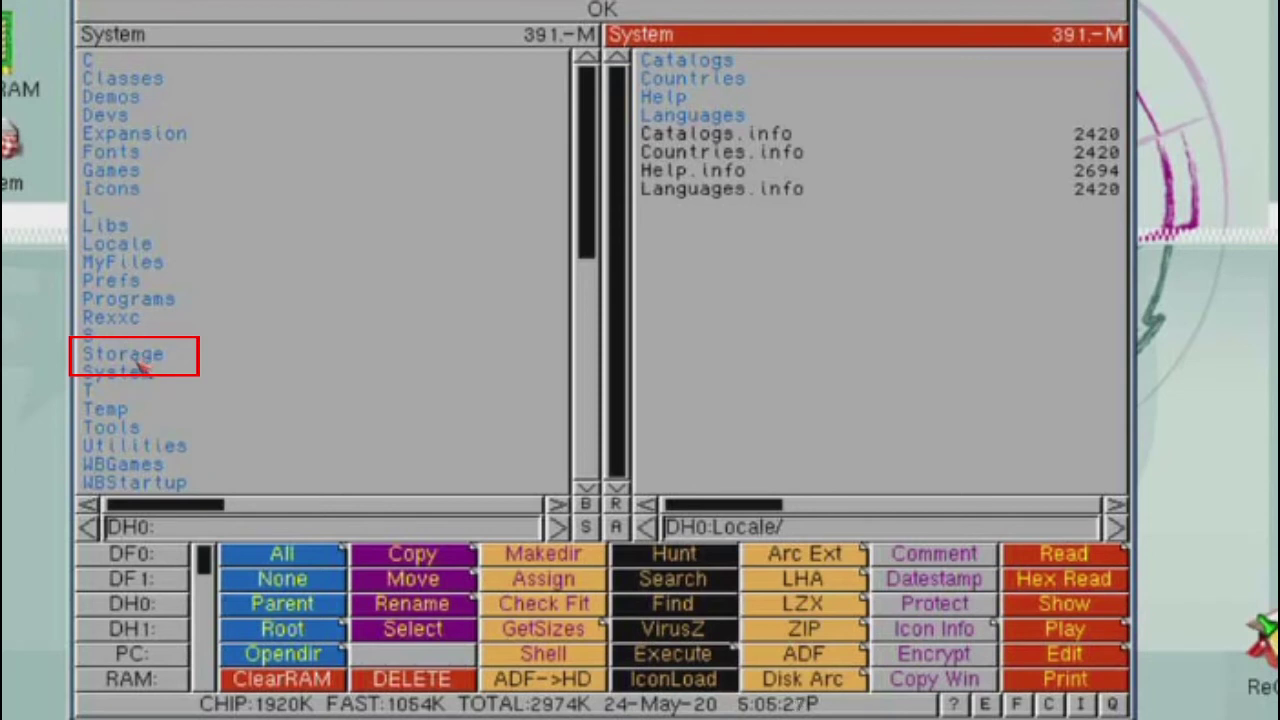
Copy Catalogs and Help from DH0:Storage/Locale into DH0:Locale, replacing both existing folders.
{"action": "double_click", "coordinate": [122, 354]}
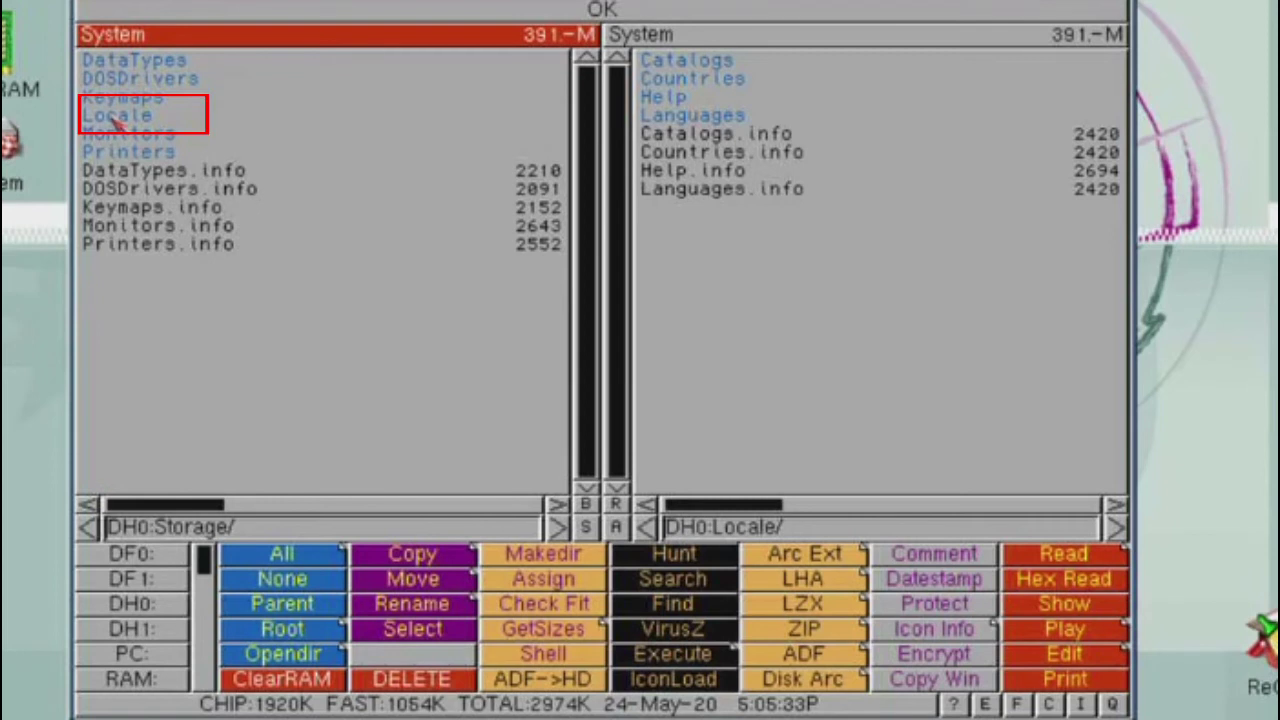
{"action": "double_click", "coordinate": [115, 116]}
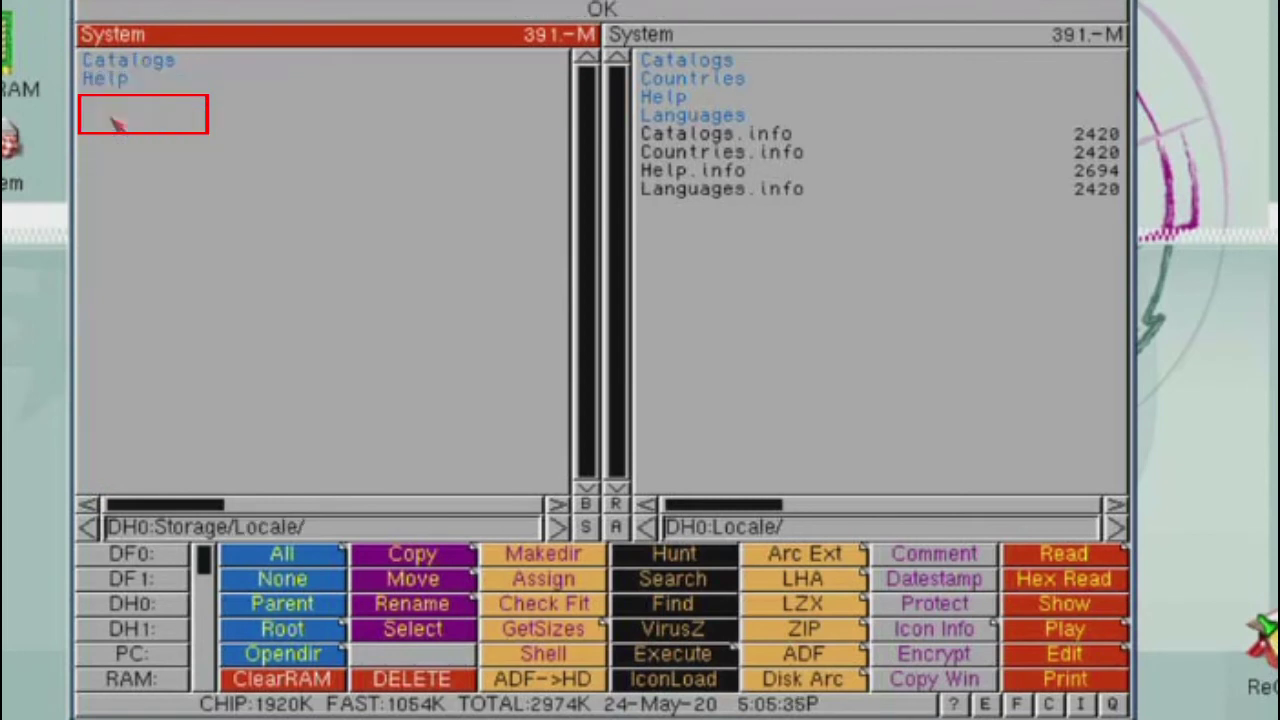
{"action": "left_click", "coordinate": [124, 66]}
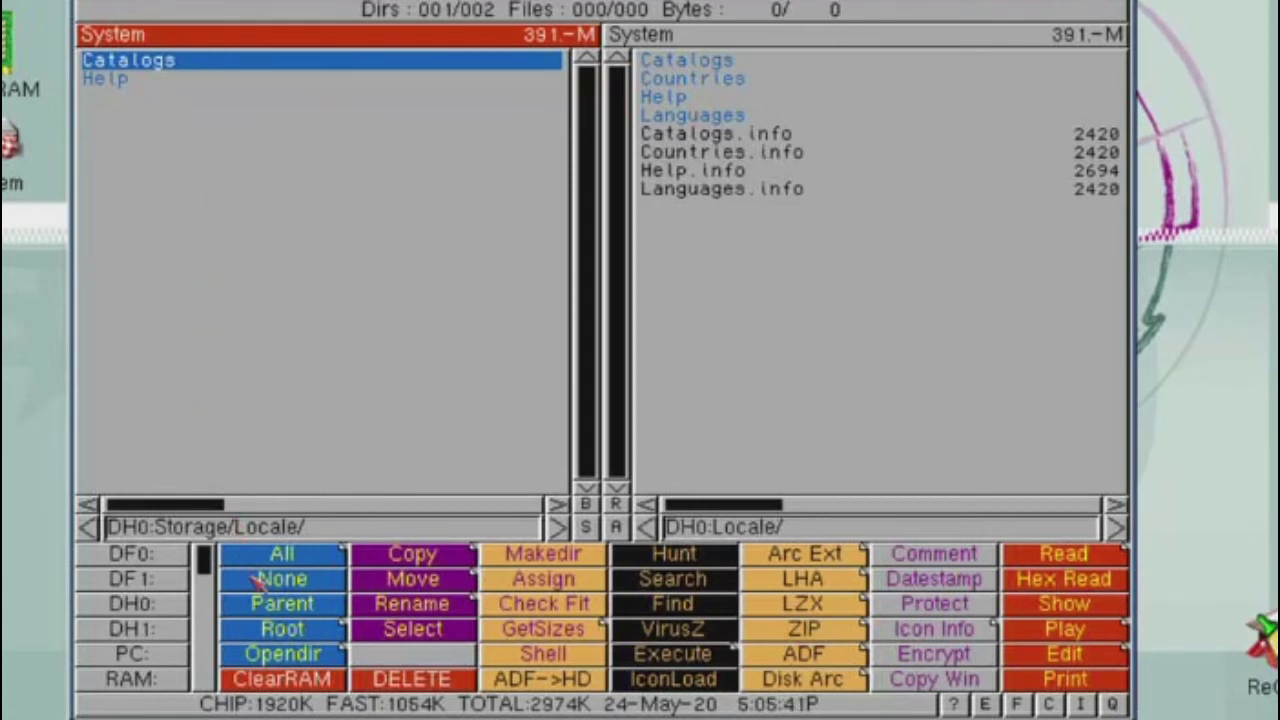
{"action": "left_click", "coordinate": [282, 558]}
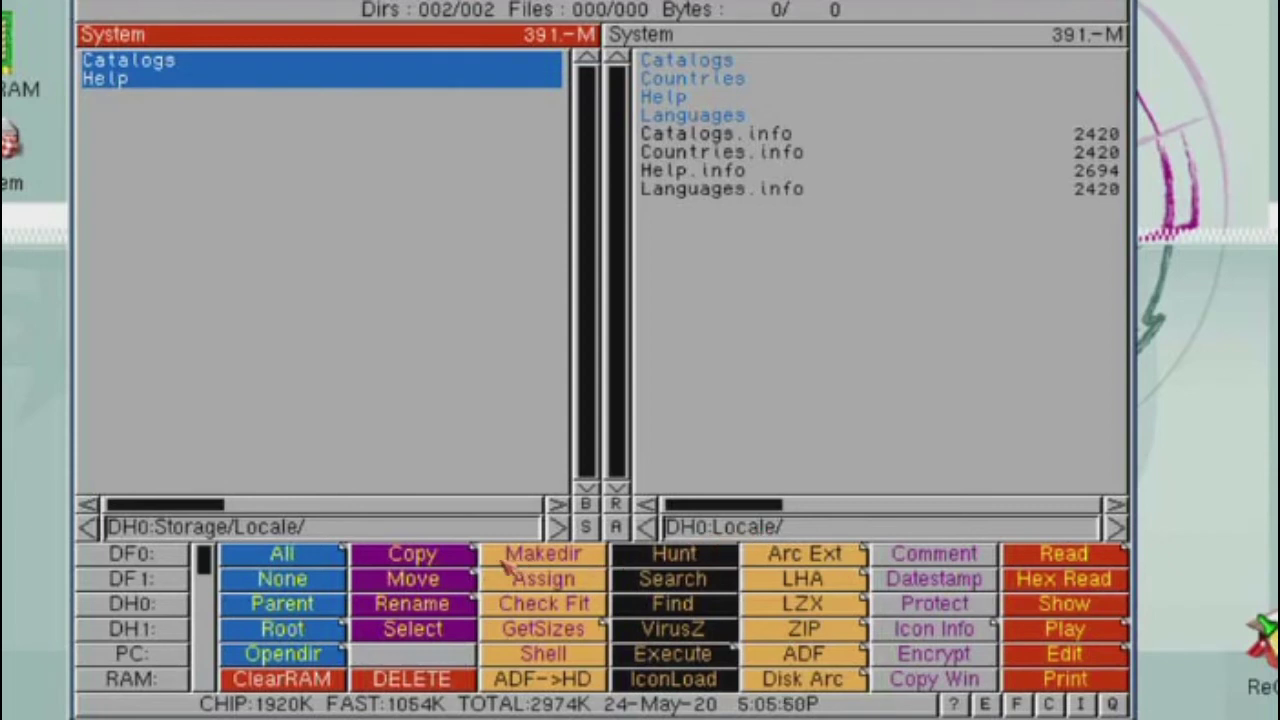
{"action": "left_click", "coordinate": [430, 558]}
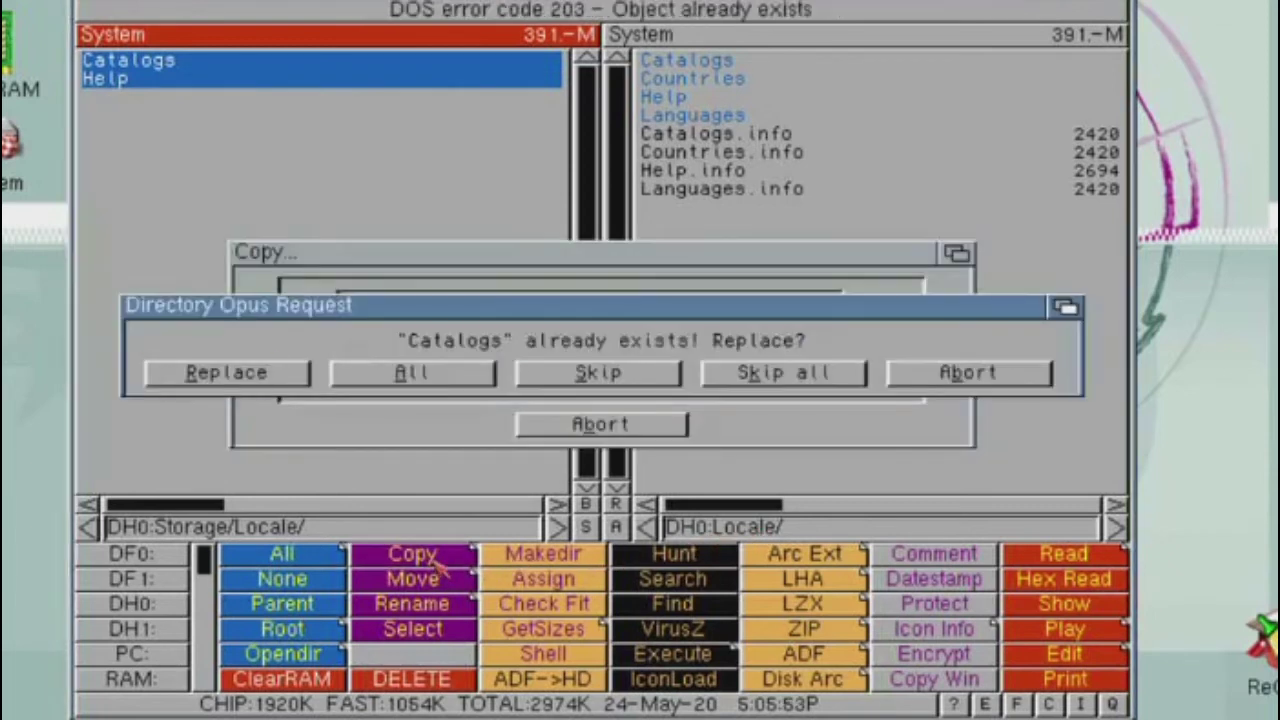
{"action": "left_click", "coordinate": [238, 376]}
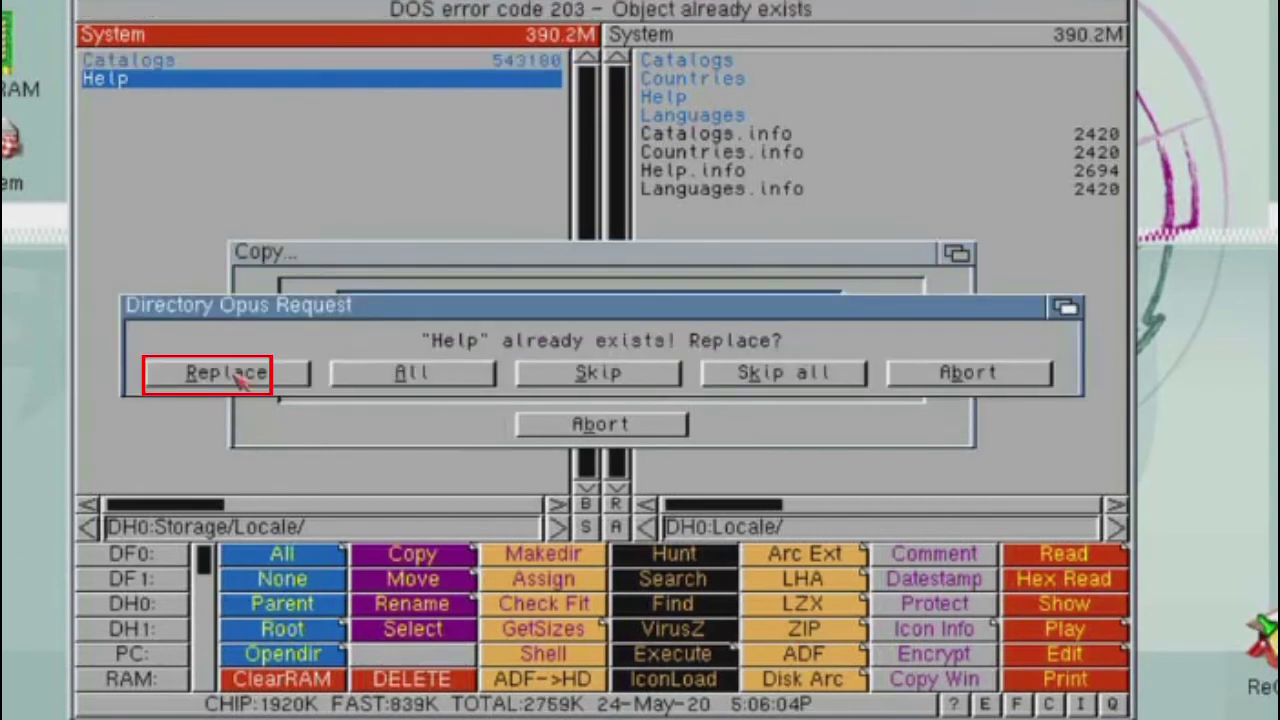
{"action": "left_click", "coordinate": [236, 378]}
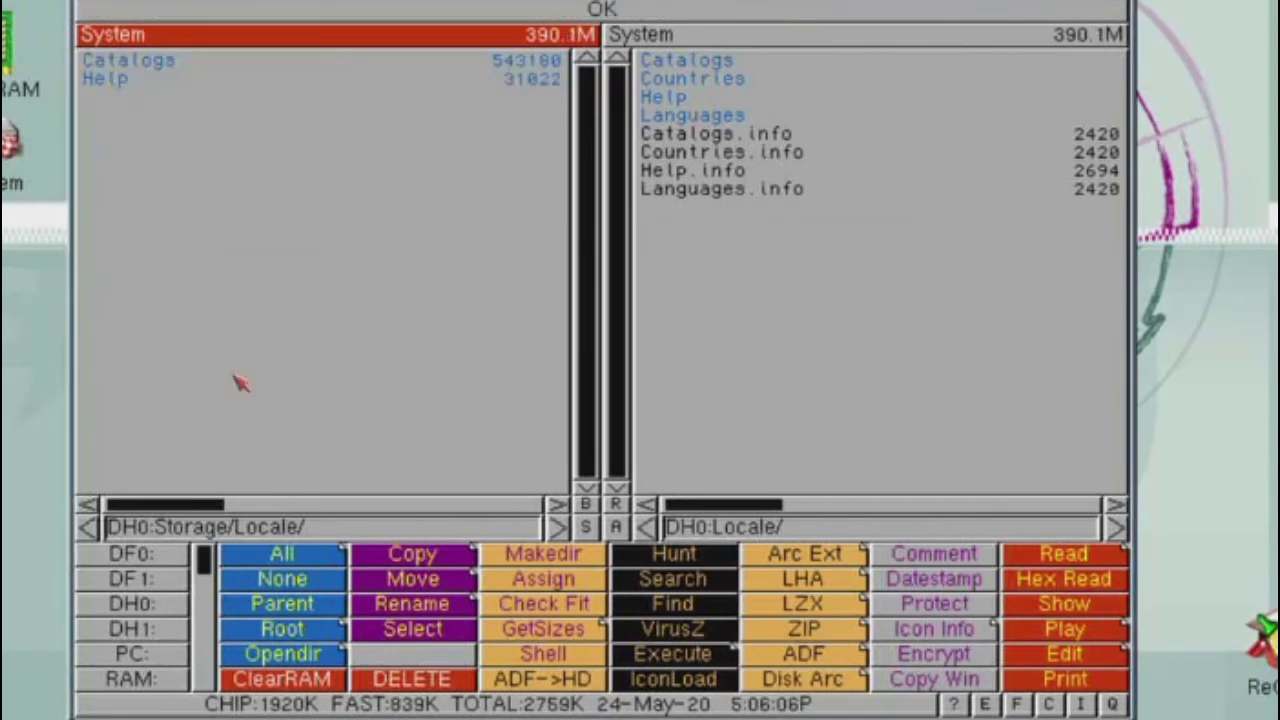
Quit Directory Opus and return to Amiberry's settings screen.
{"action": "key", "text": "Escape"}
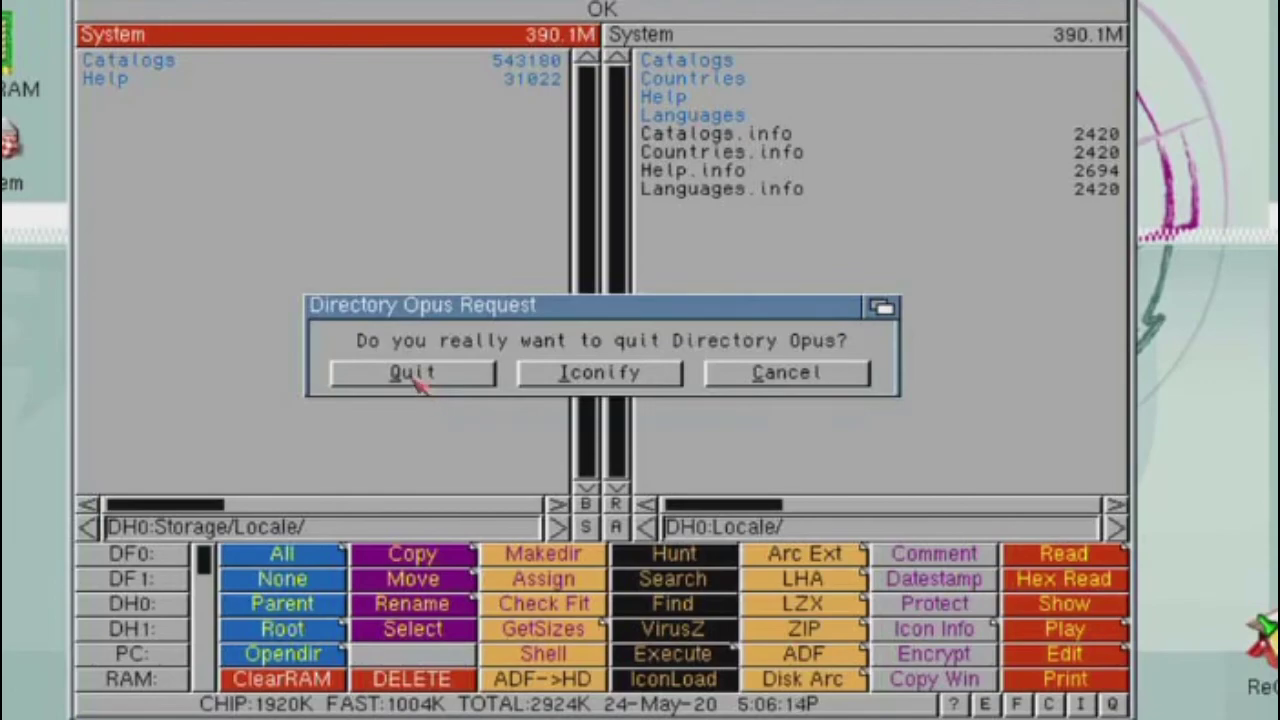
{"action": "left_click", "coordinate": [417, 370]}
{"action": "key", "text": "F12"}
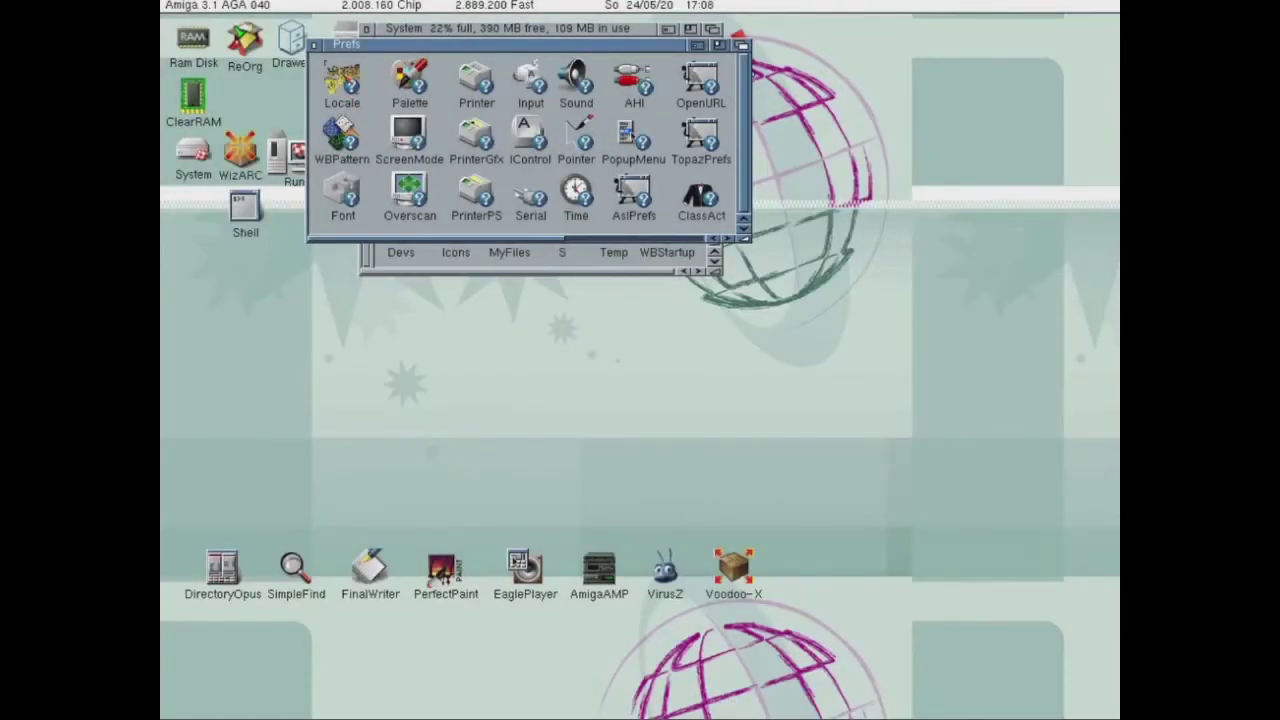
Check that the Locale preferences window now appears in German, then open the Settings > Scalos submenu.
{"action": "double_click", "coordinate": [343, 75]}
{"action": "left_click_drag", "start_coordinate": [318, 22], "coordinate": [416, 210]}
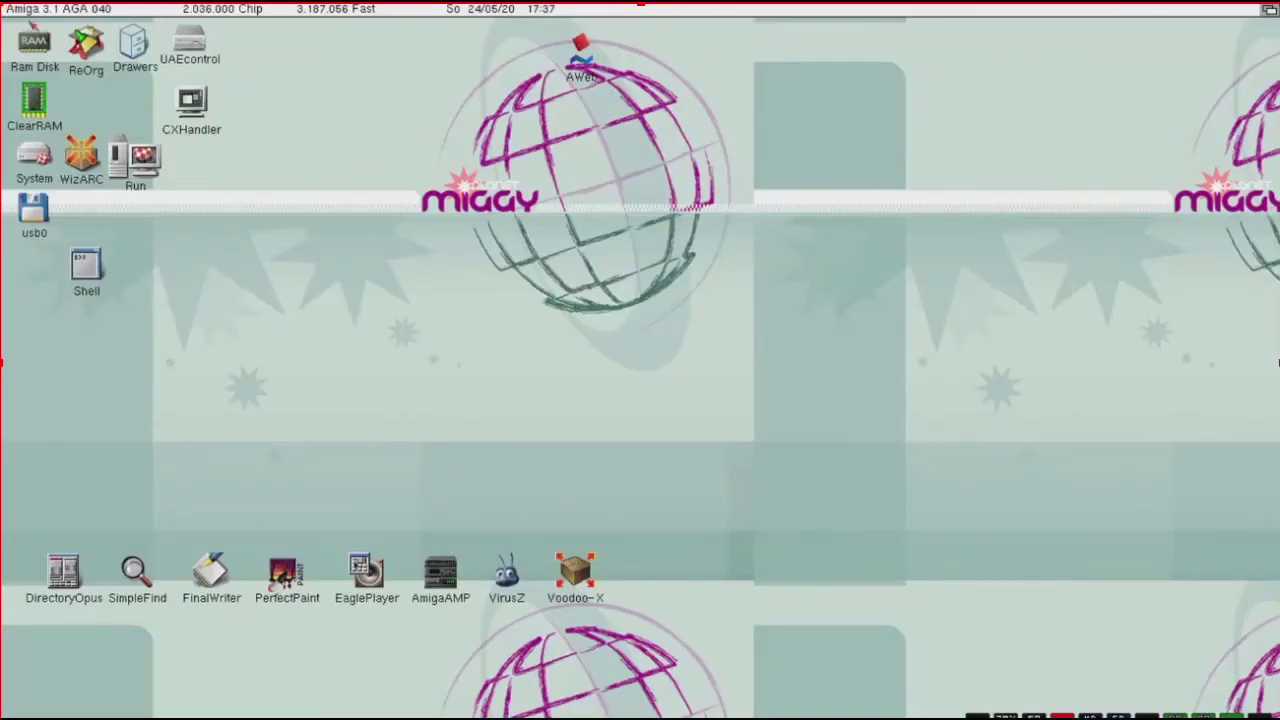
{"action": "right_click", "coordinate": [28, 13]}
{"action": "mouse_move", "coordinate": [39, 45]}
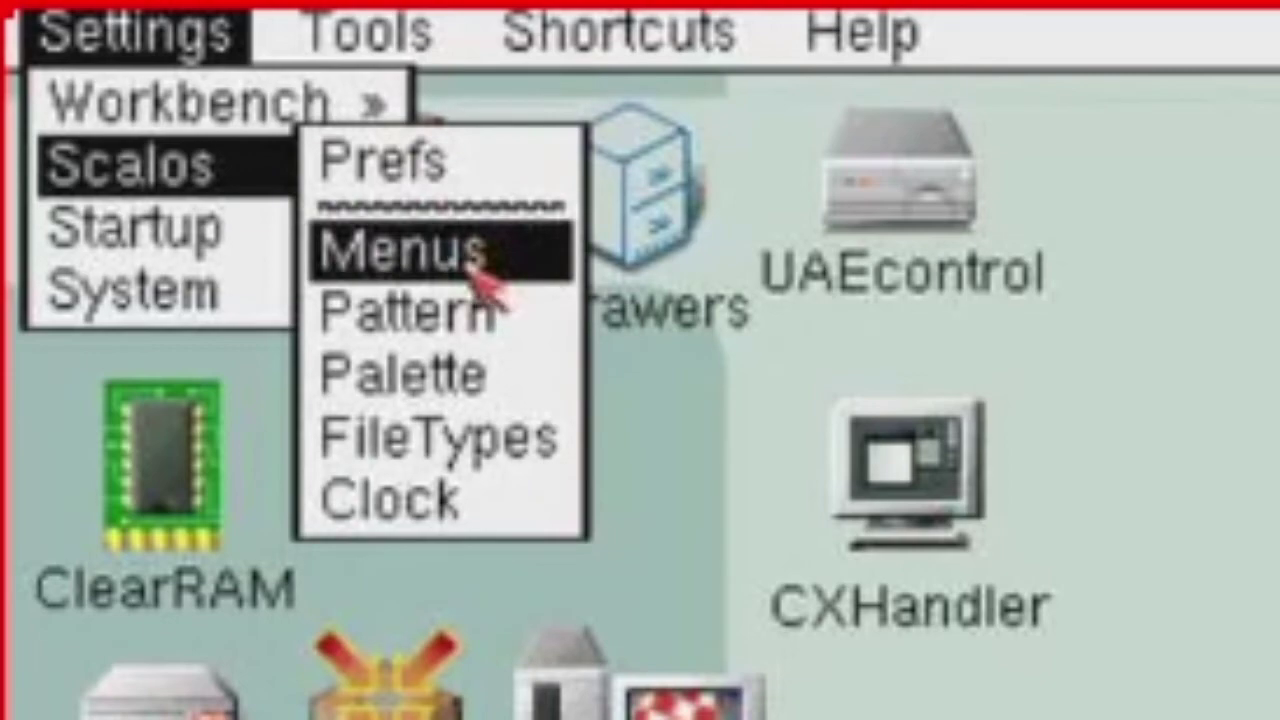
Delete the bsg_pm2_800x600.png picture from the Scalos pattern list and save the pattern settings.
{"action": "left_click", "coordinate": [465, 340]}
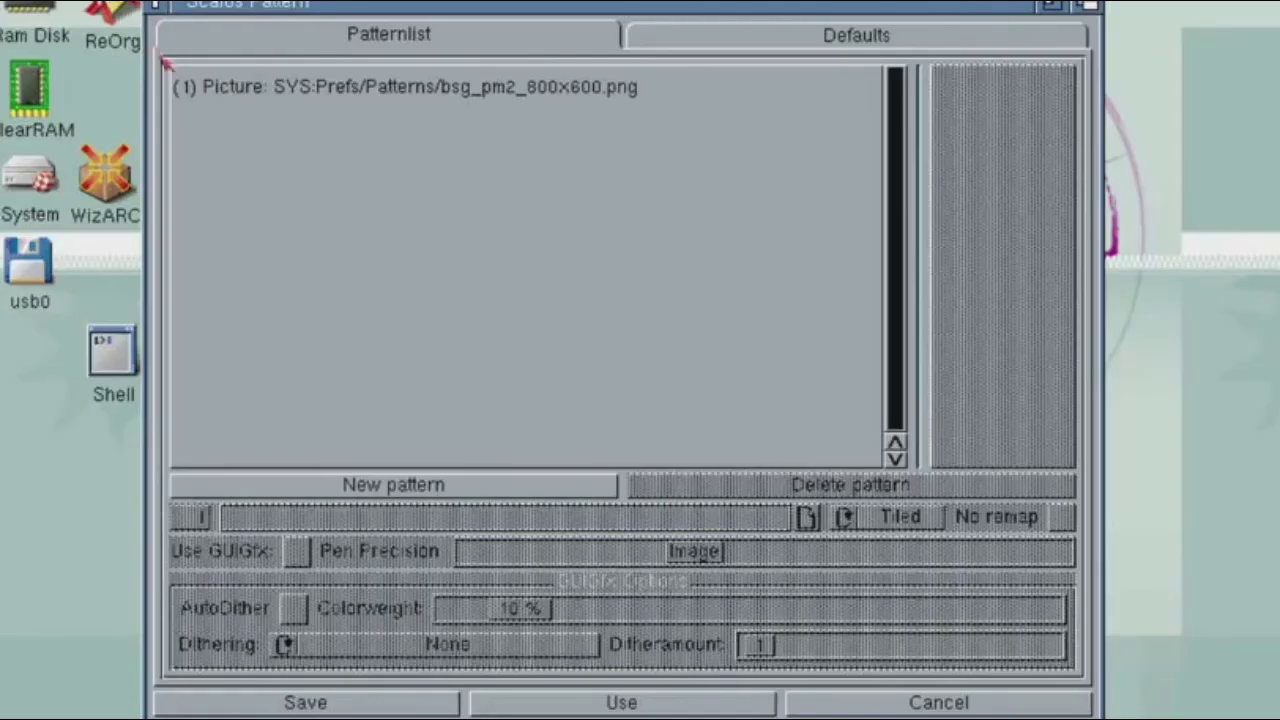
{"action": "left_click", "coordinate": [243, 88]}
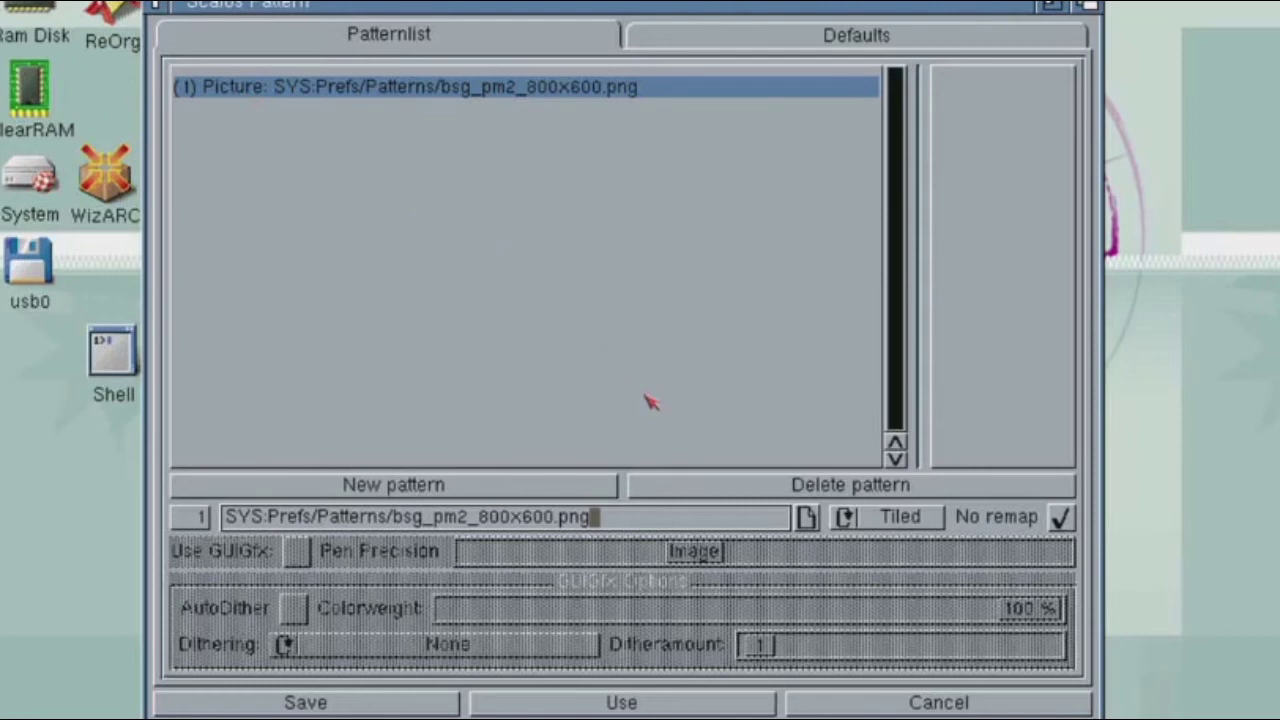
{"action": "left_click", "coordinate": [722, 496]}
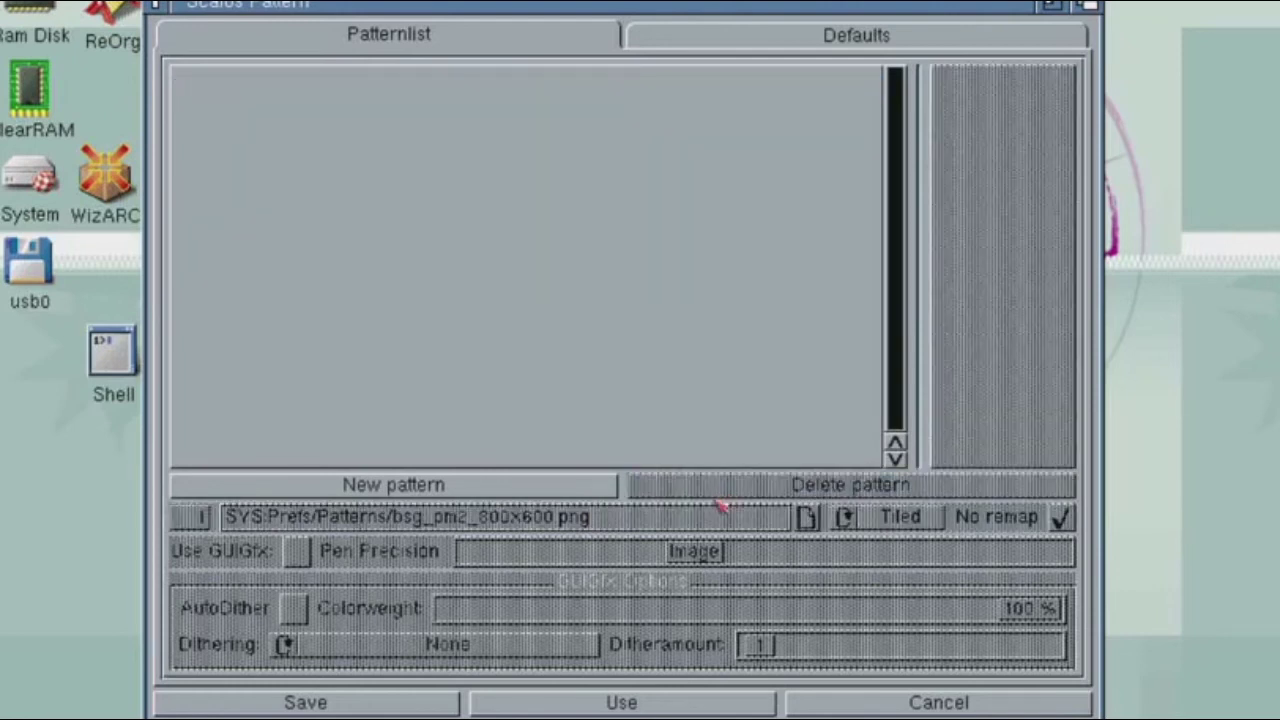
{"action": "left_click", "coordinate": [330, 709]}
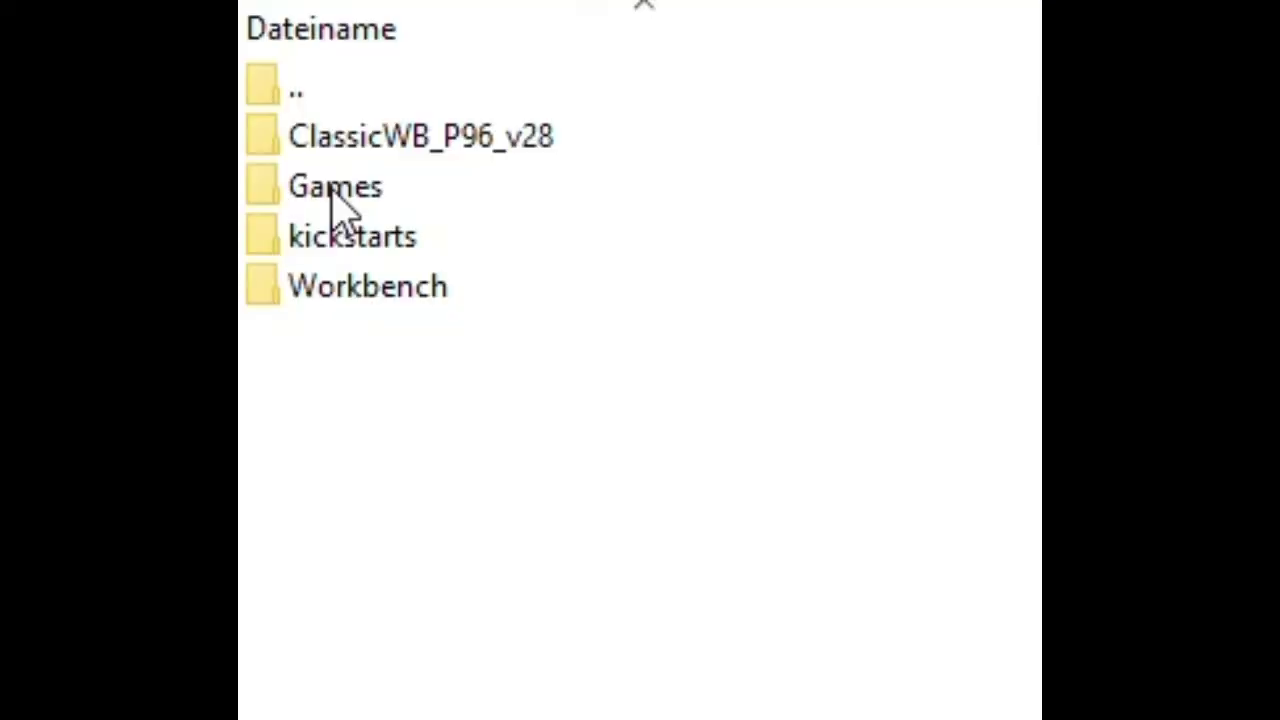
Browse the local Games\Spiele folders to the 1943 - The Battle of Midway1 folder, then back up and select Adf.
{"action": "double_click", "coordinate": [331, 194]}
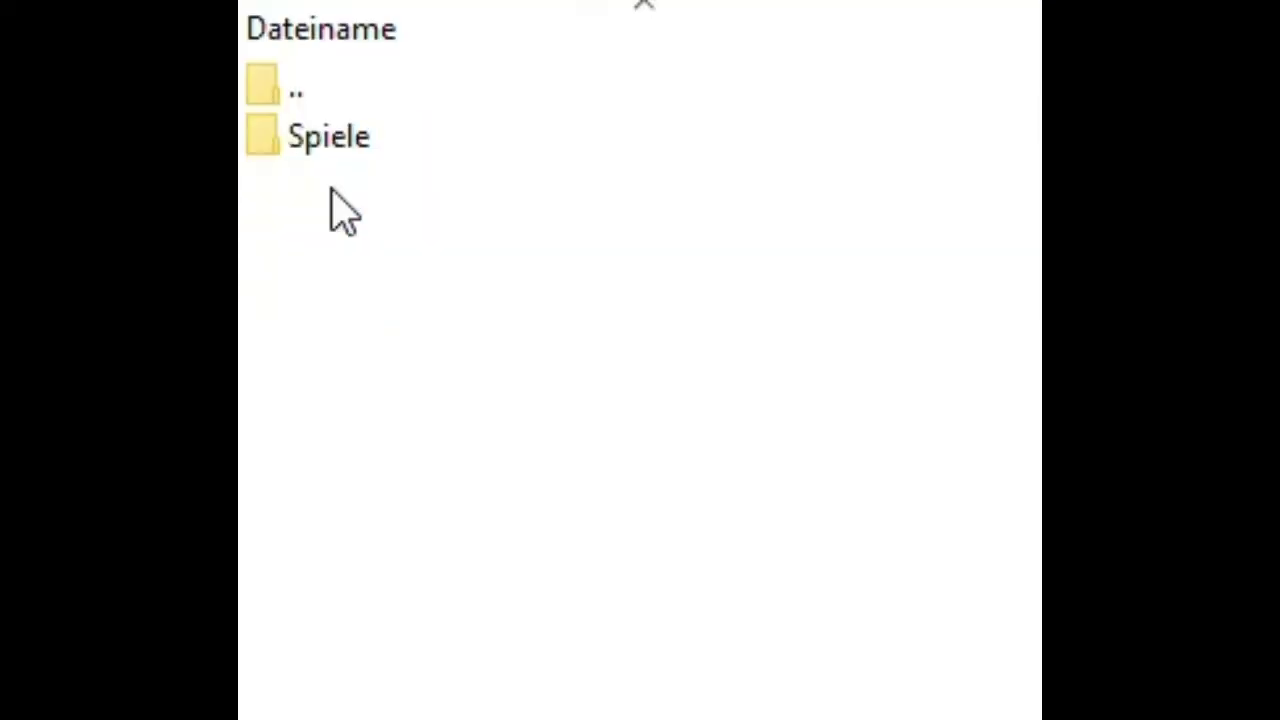
{"action": "double_click", "coordinate": [320, 142]}
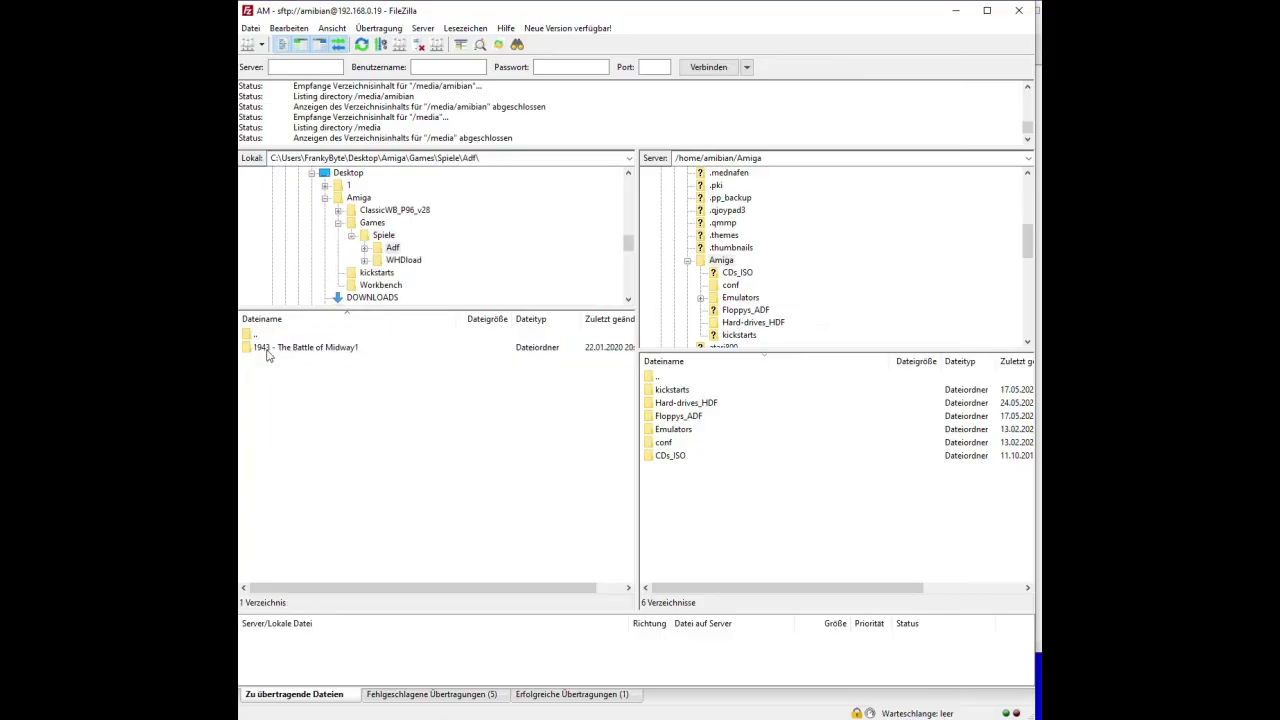
{"action": "double_click", "coordinate": [309, 349]}
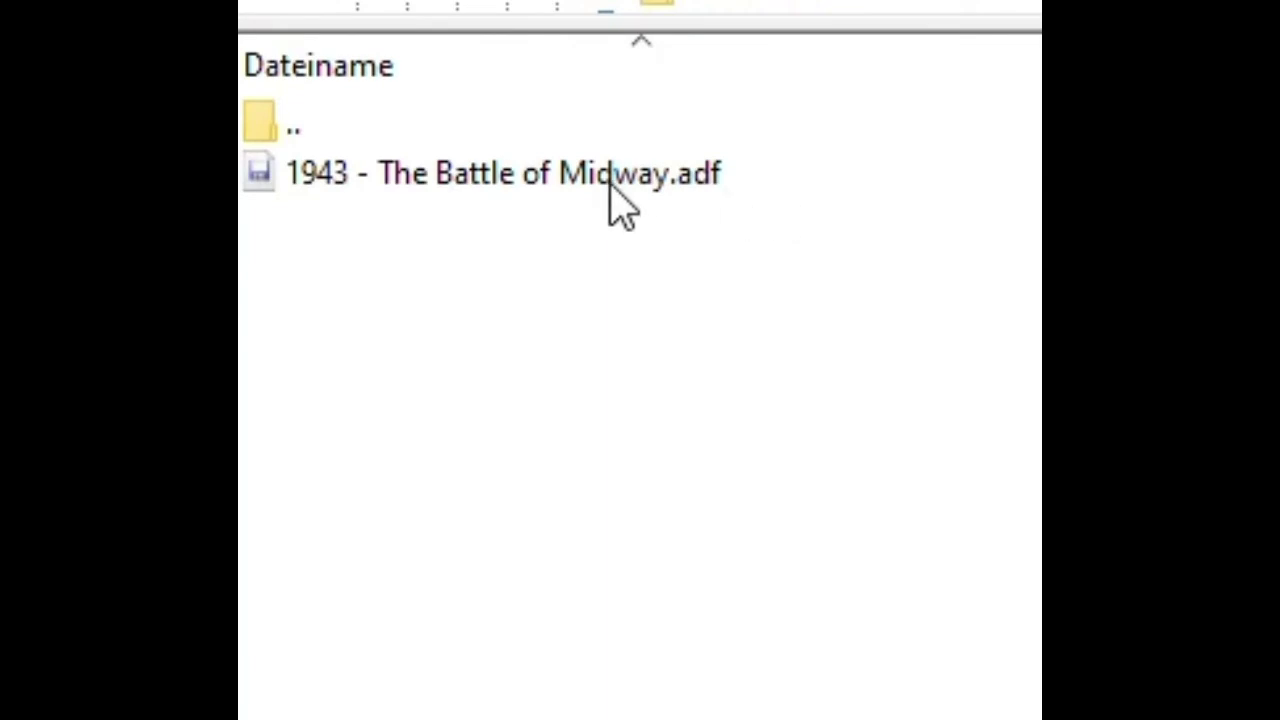
{"action": "left_click", "coordinate": [333, 124]}
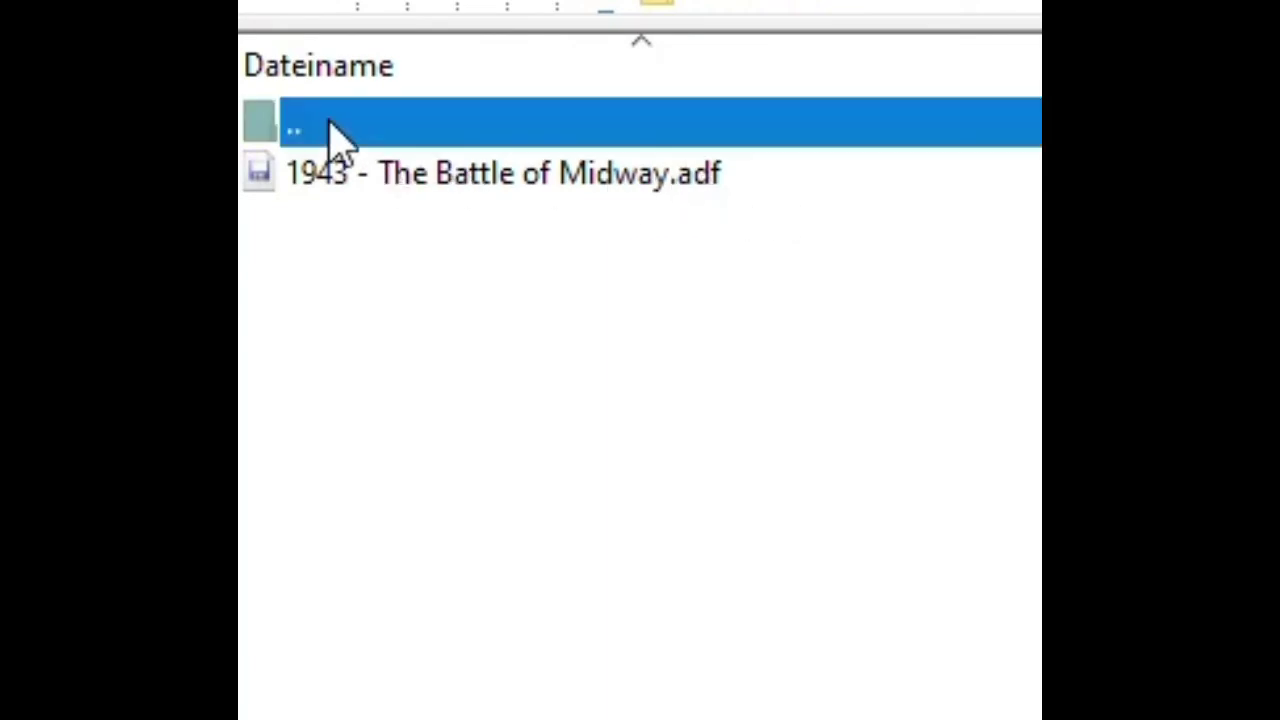
{"action": "double_click", "coordinate": [333, 124]}
{"action": "left_click", "coordinate": [330, 124]}
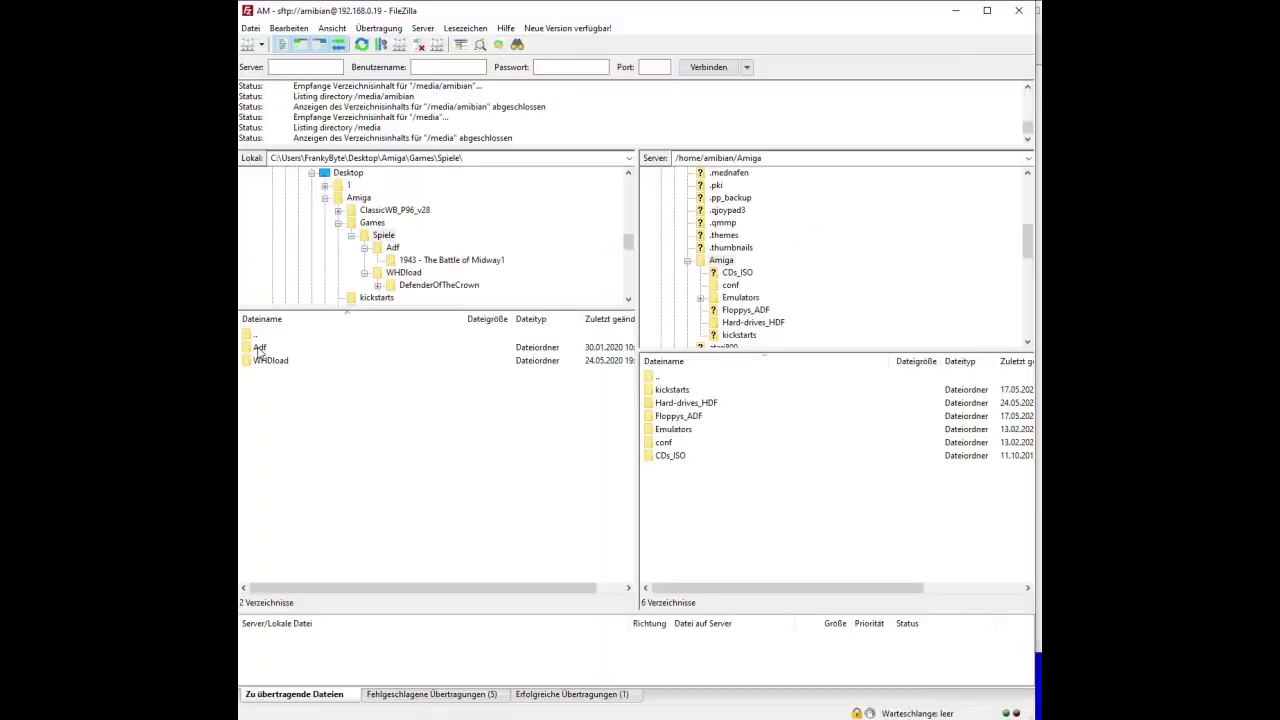
{"action": "left_click", "coordinate": [259, 348]}
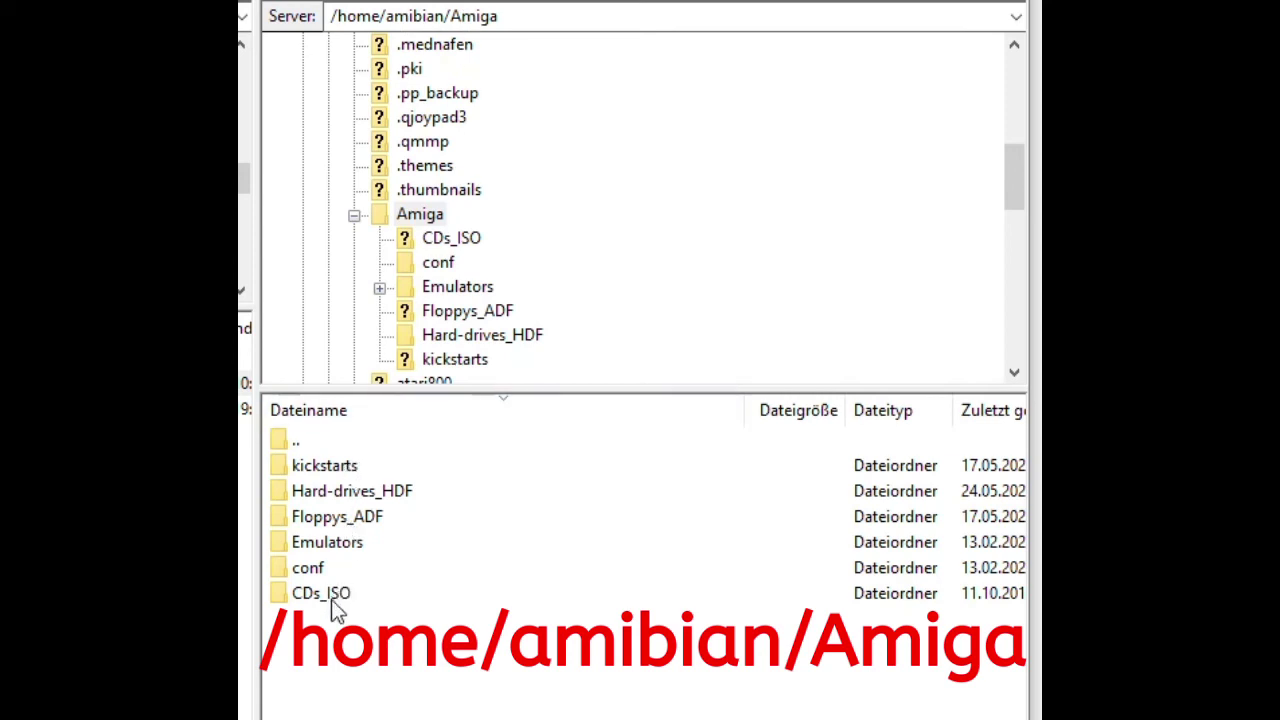
Create and open a new Spiele folder in the server's Floppys_ADF, and open the local 1943 game folder.
{"action": "double_click", "coordinate": [336, 520]}
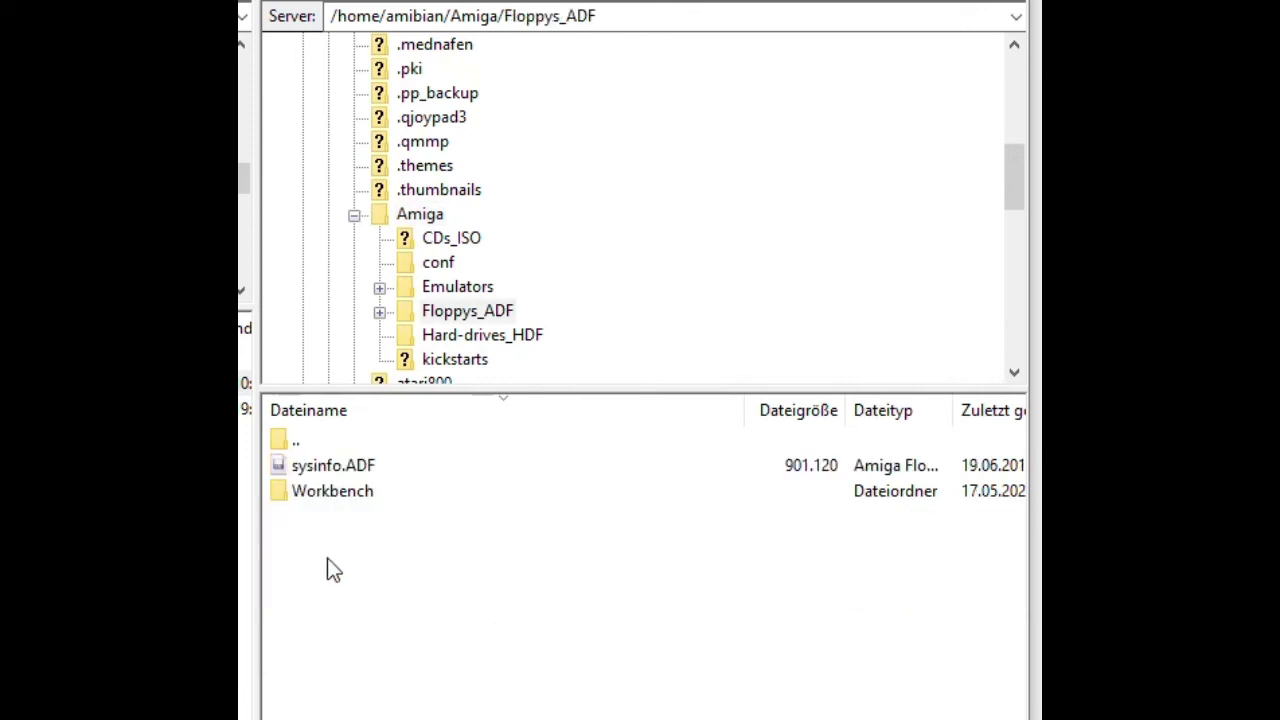
{"action": "right_click", "coordinate": [327, 558]}
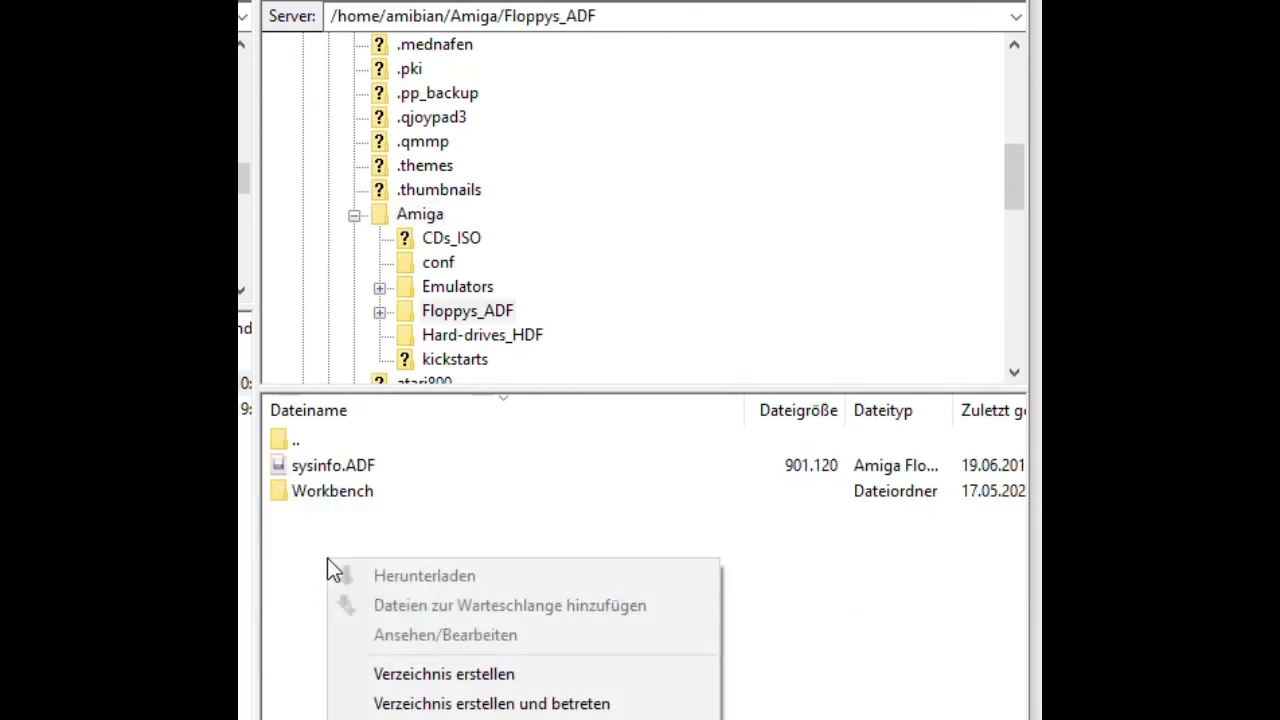
{"action": "left_click", "coordinate": [370, 663]}
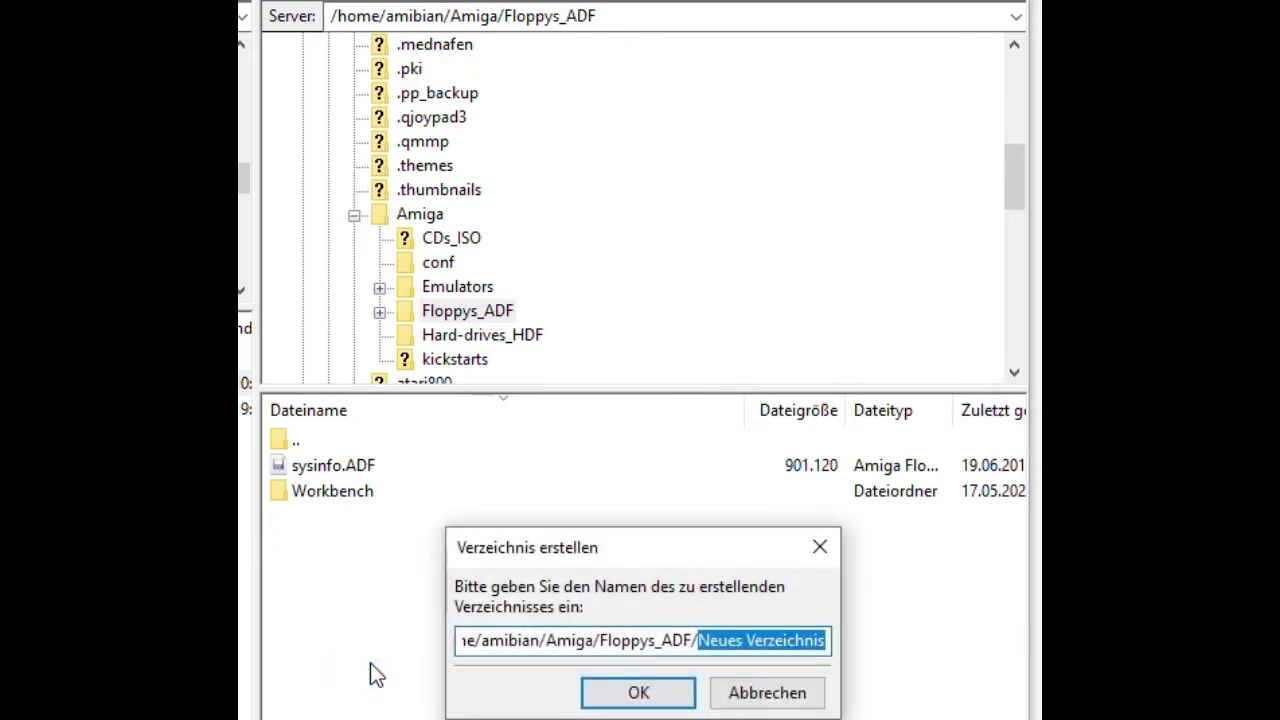
{"action": "type", "text": "Spiele"}
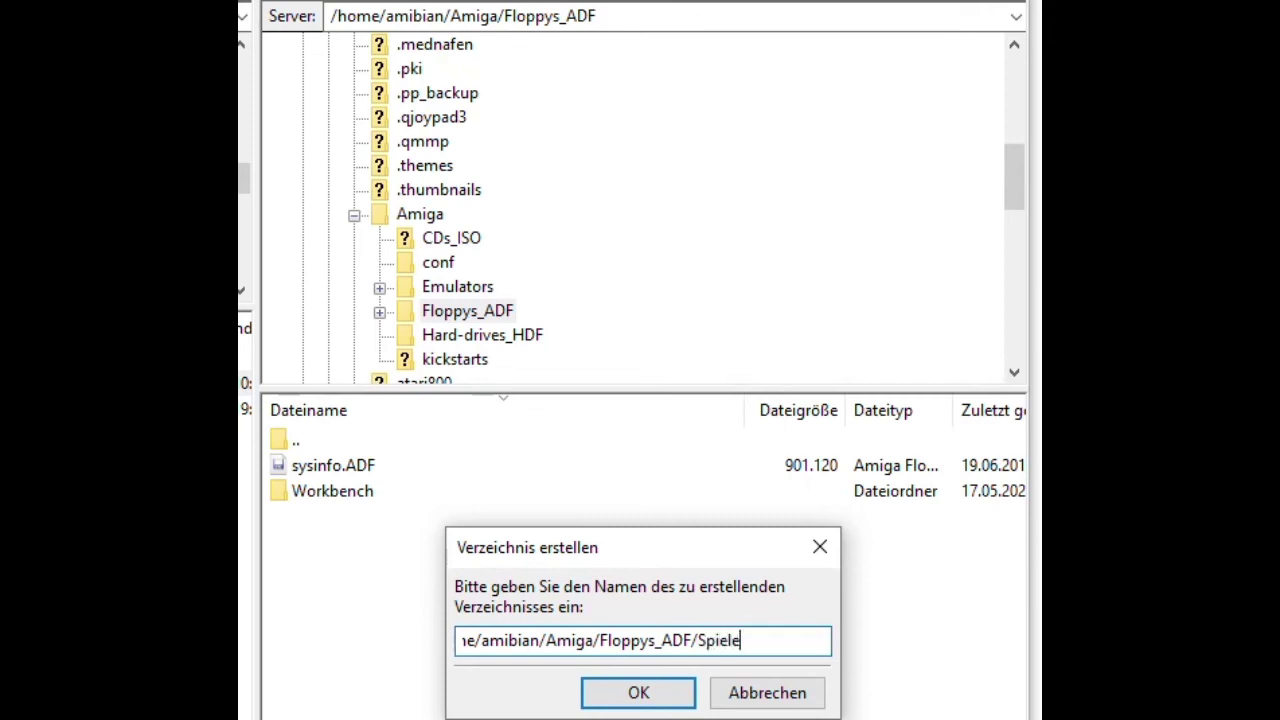
{"action": "key", "text": "Return"}
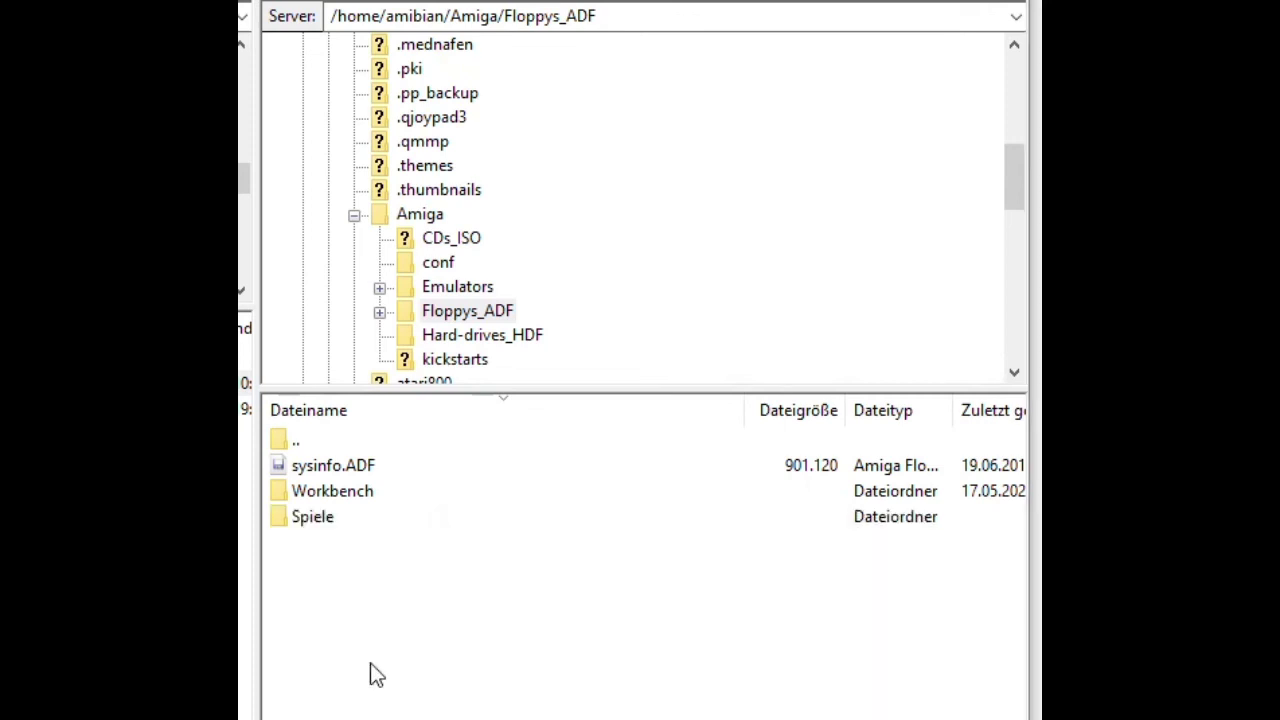
{"action": "double_click", "coordinate": [312, 517]}
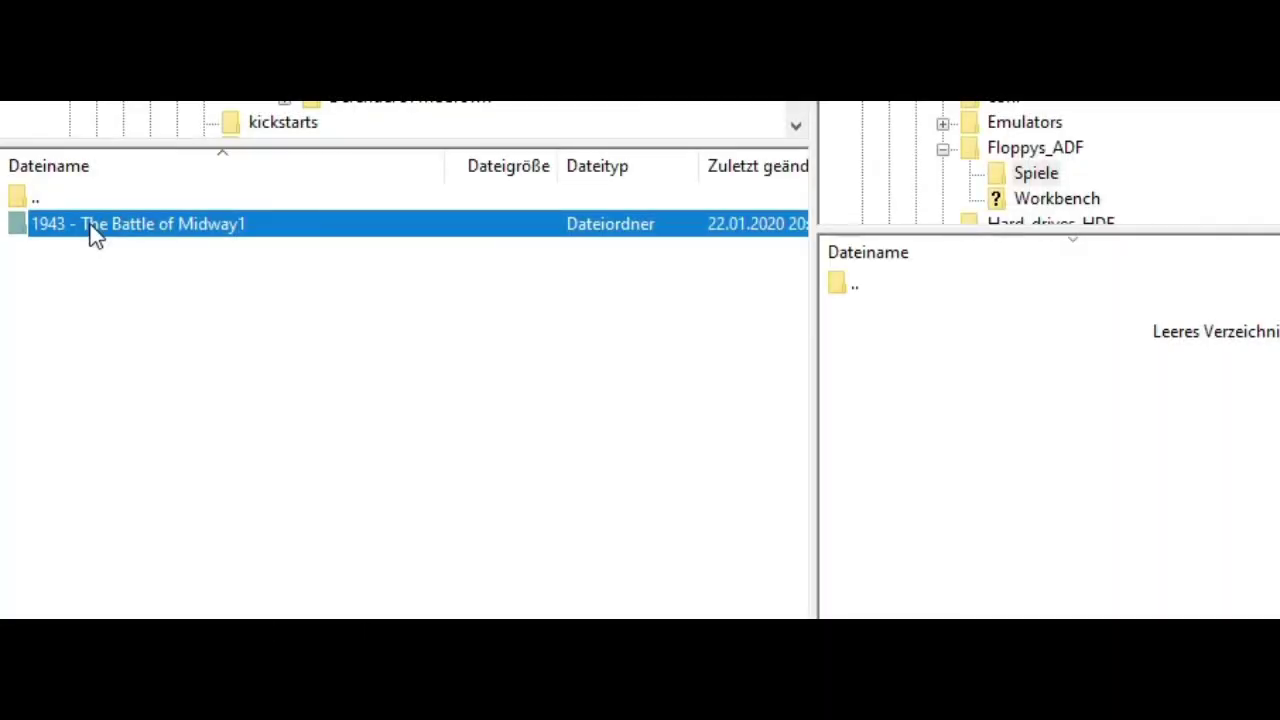
{"action": "double_click", "coordinate": [92, 230]}
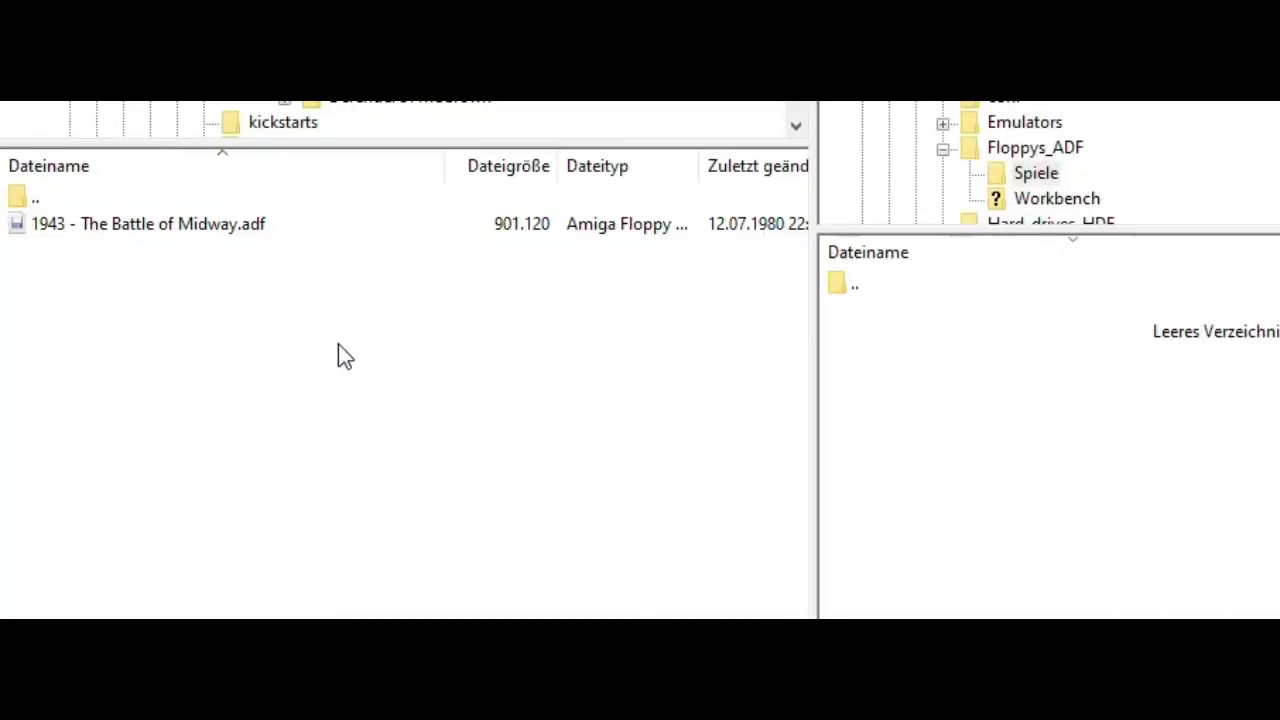
Upload the local 1943 - The Battle of Midway1 folder to the server's Spiele folder with Hochladen.
{"action": "double_click", "coordinate": [56, 200]}
{"action": "left_click", "coordinate": [80, 226]}
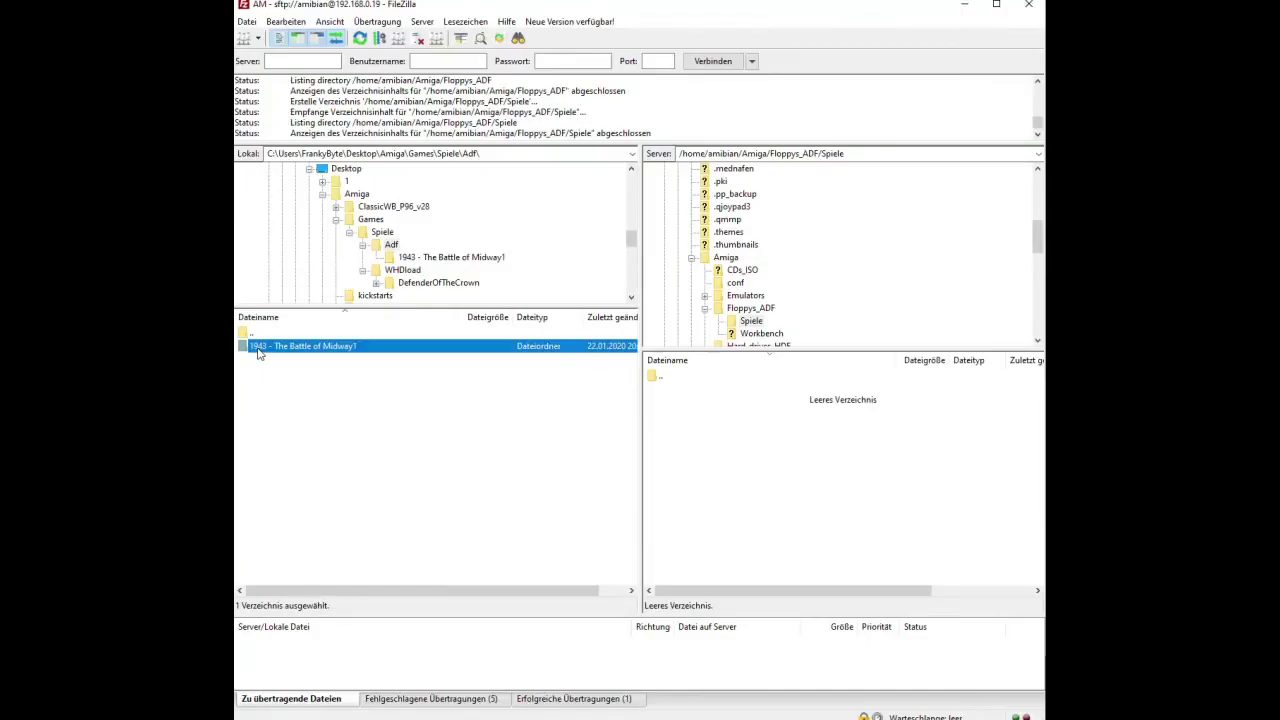
{"action": "right_click", "coordinate": [273, 349]}
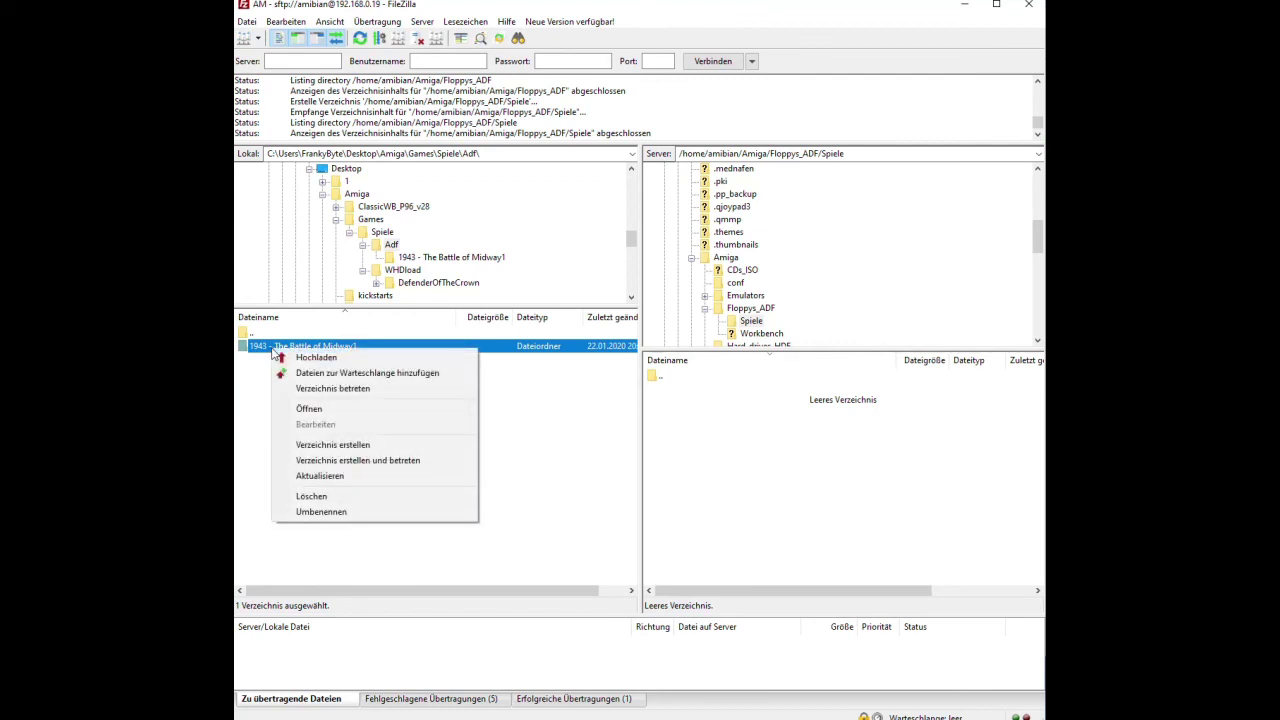
{"action": "left_click", "coordinate": [314, 358]}
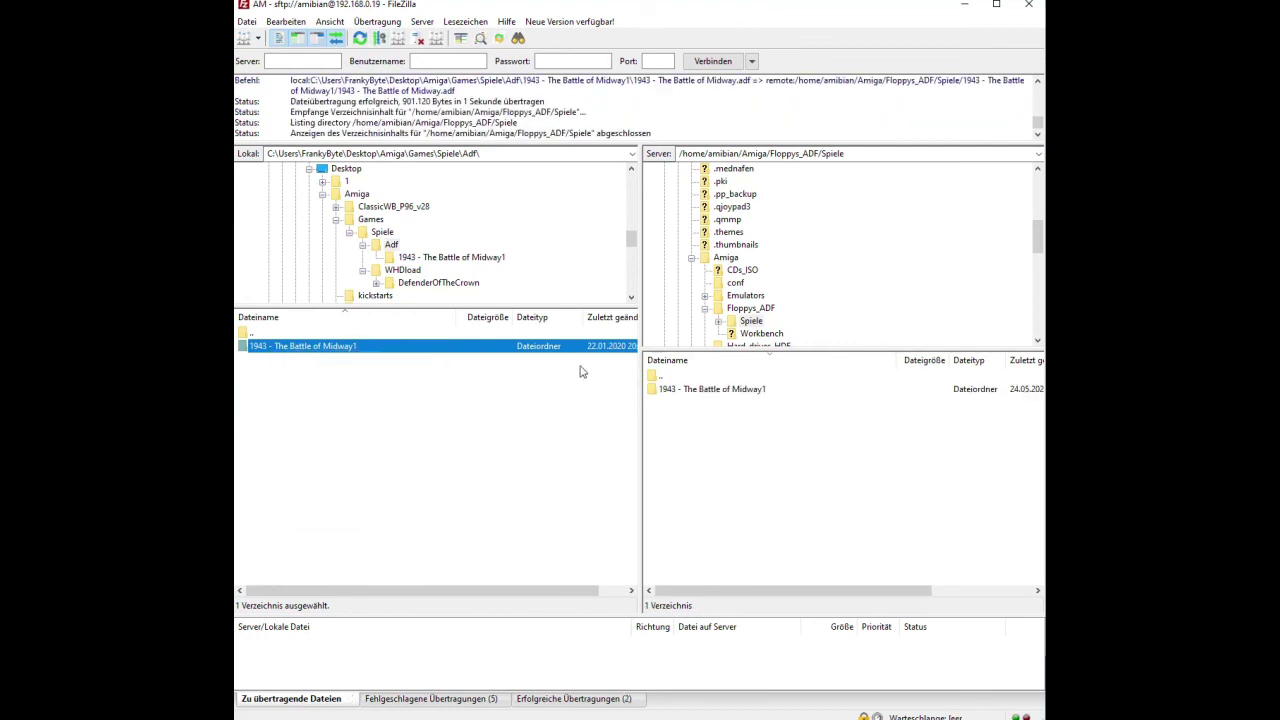
{"action": "left_click", "coordinate": [670, 392]}
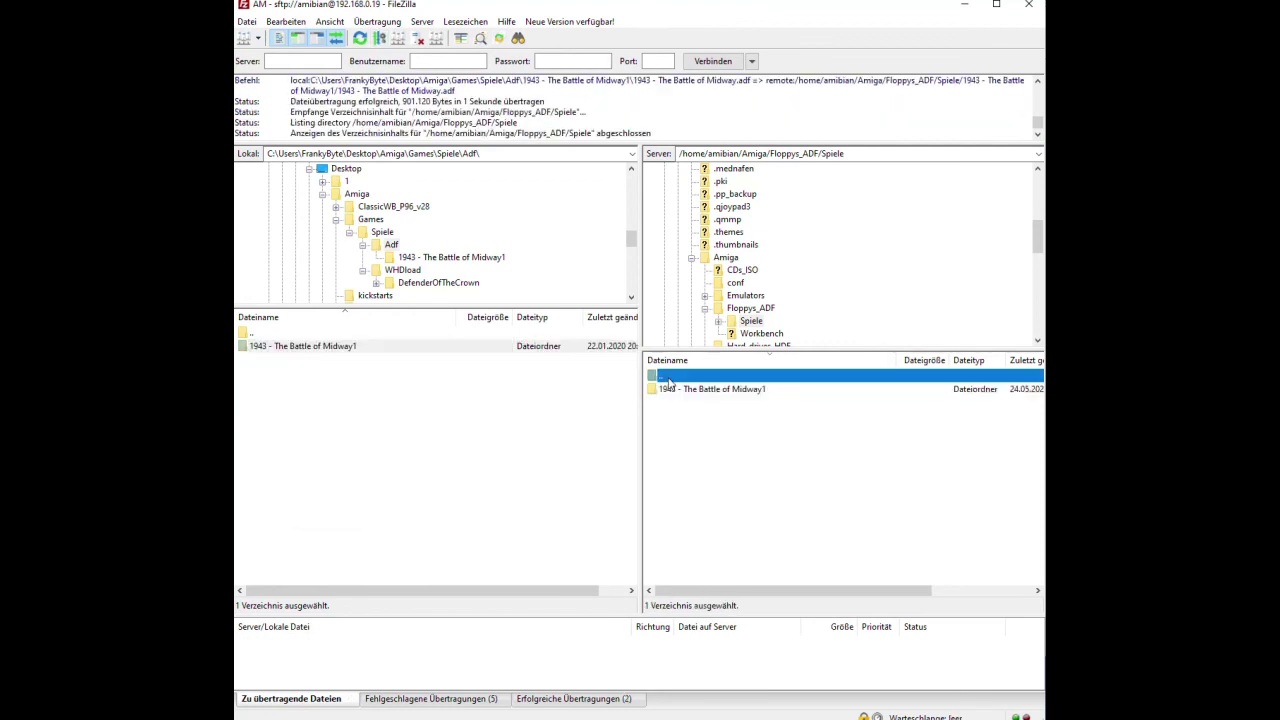
Verify the uploaded ADF inside Floppys_ADF/Spiele on the server, then return to the Amiga folder.
{"action": "double_click", "coordinate": [668, 378]}
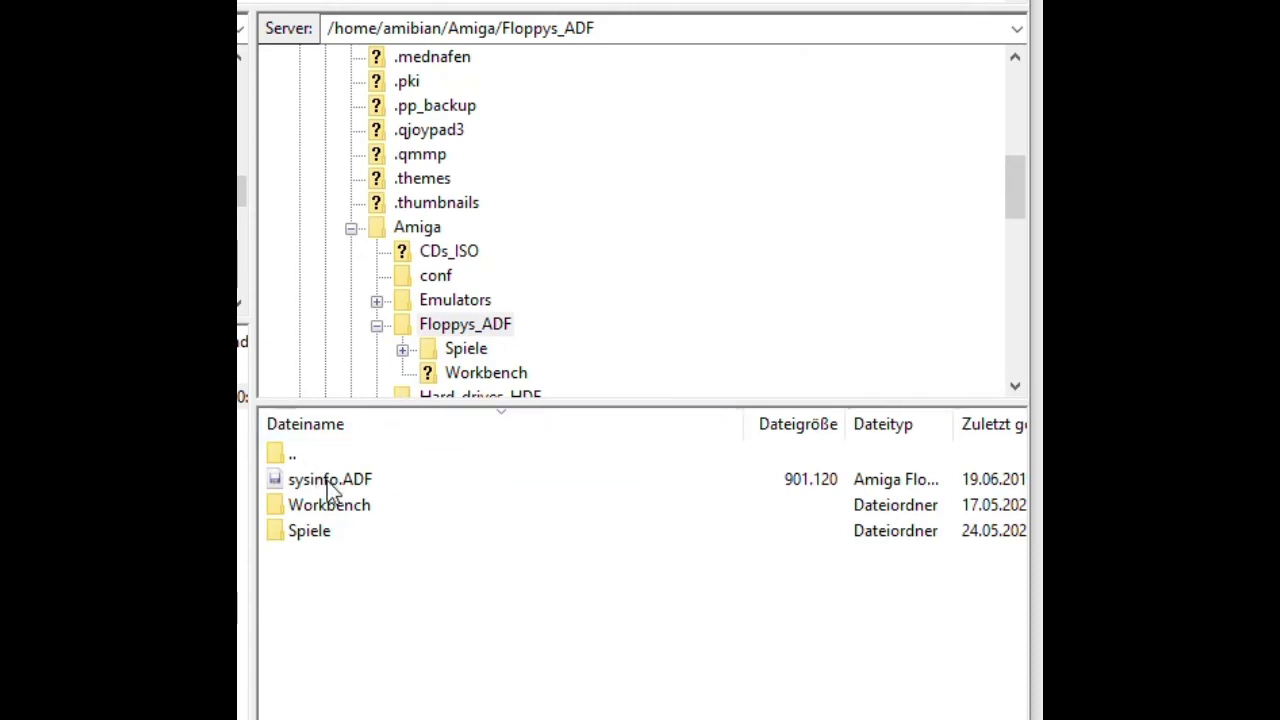
{"action": "double_click", "coordinate": [317, 450]}
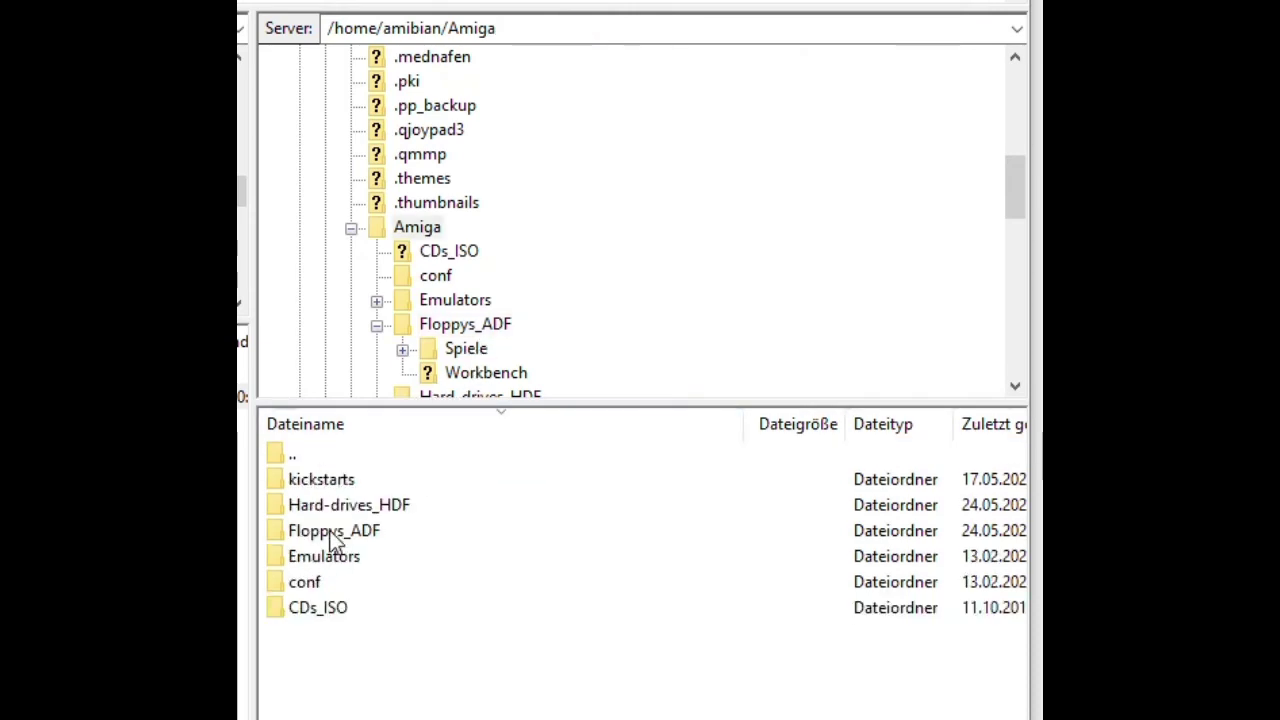
{"action": "double_click", "coordinate": [333, 538]}
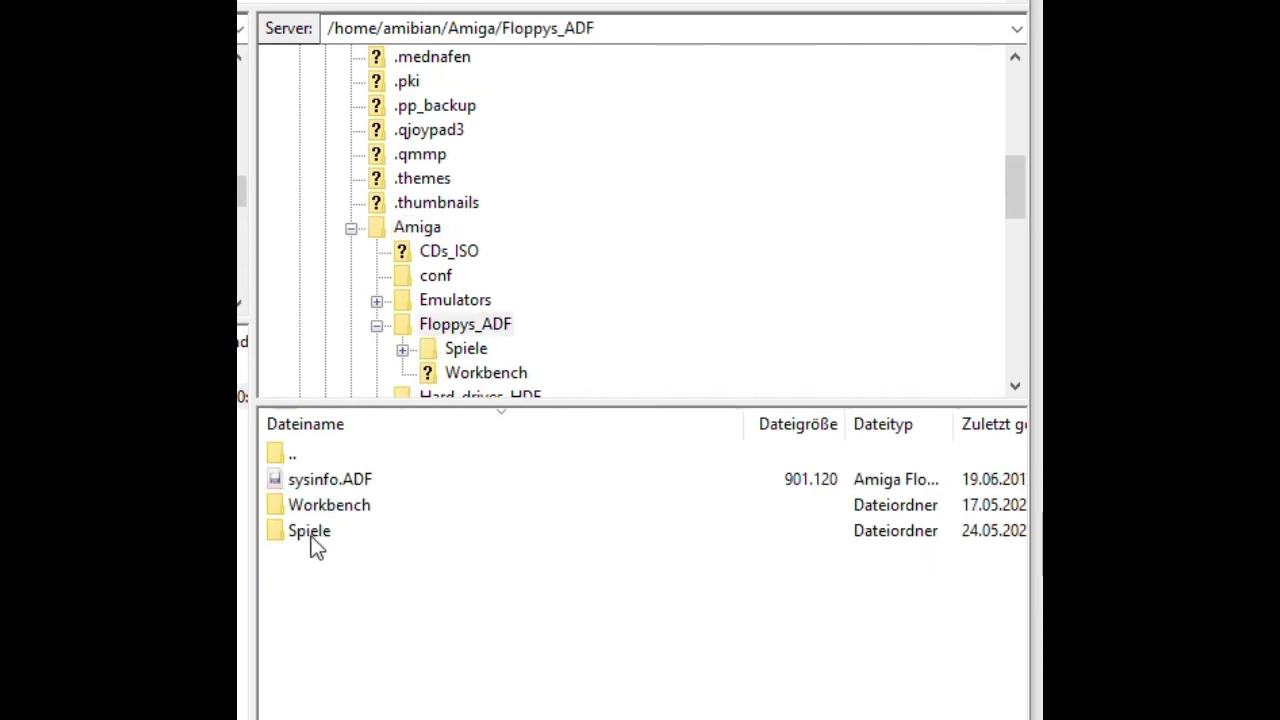
{"action": "double_click", "coordinate": [312, 535]}
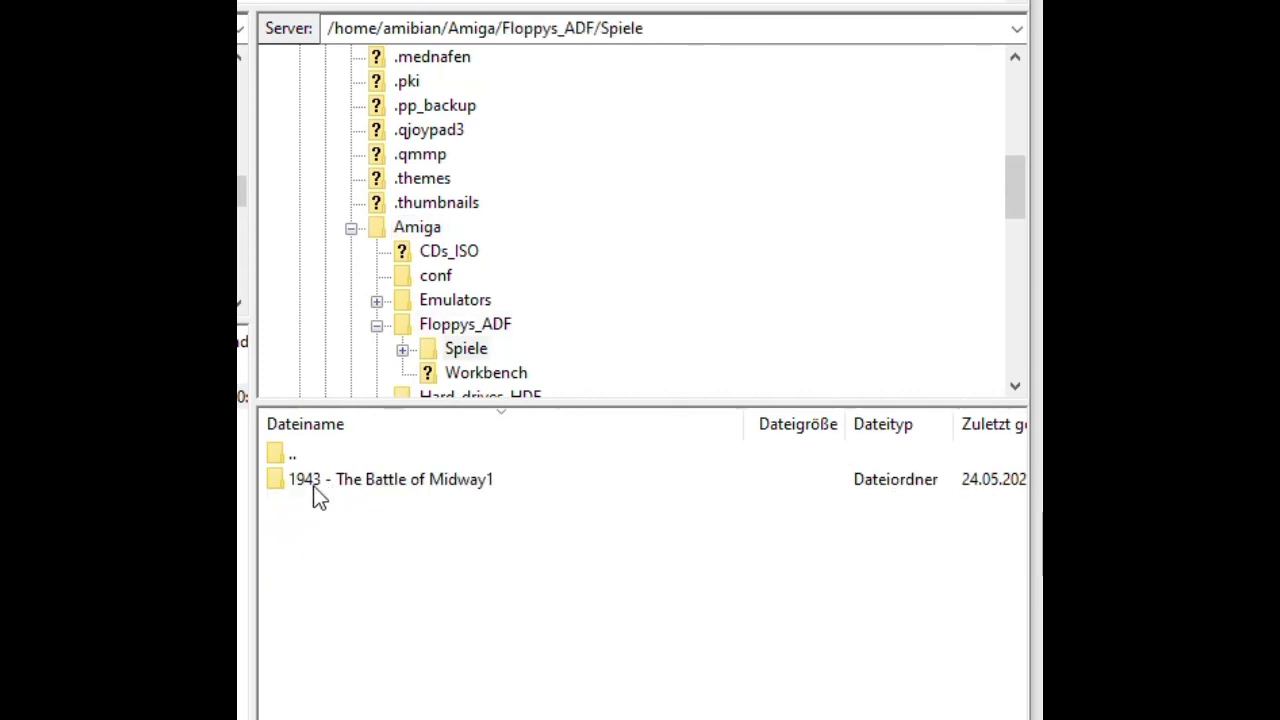
{"action": "double_click", "coordinate": [322, 482]}
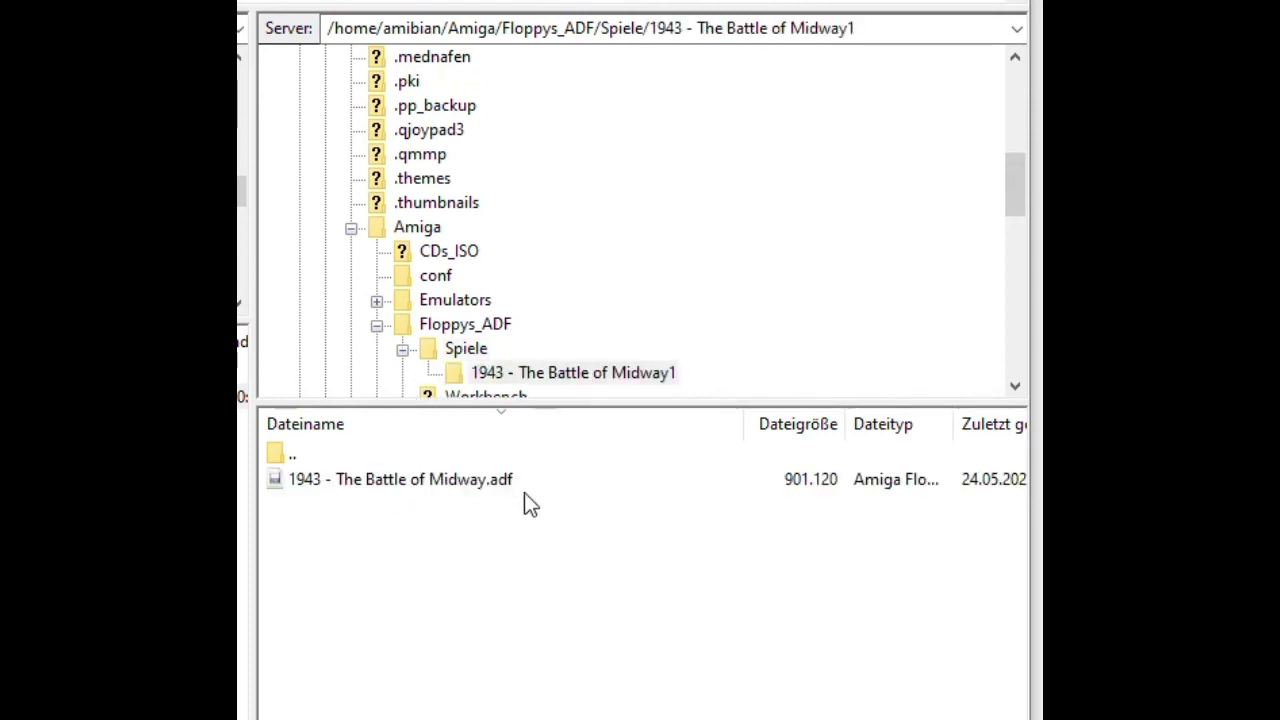
{"action": "left_click", "coordinate": [331, 485]}
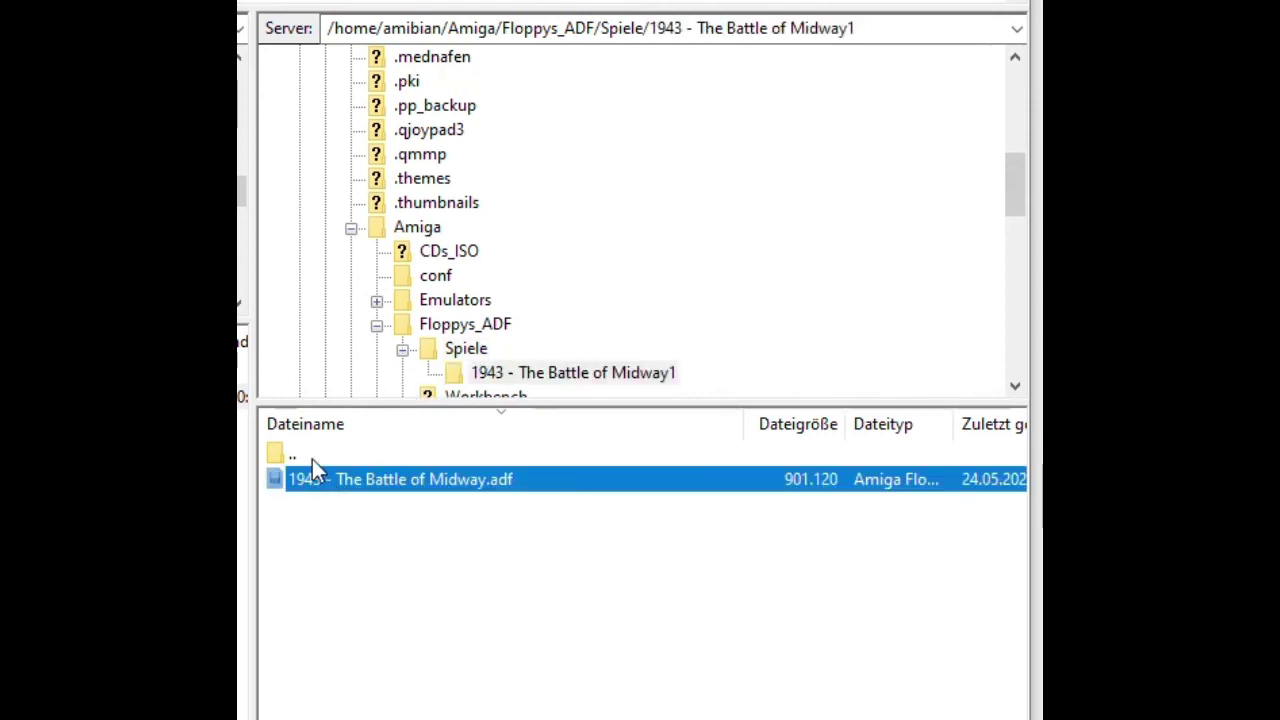
{"action": "double_click", "coordinate": [312, 459]}
{"action": "double_click", "coordinate": [312, 459]}
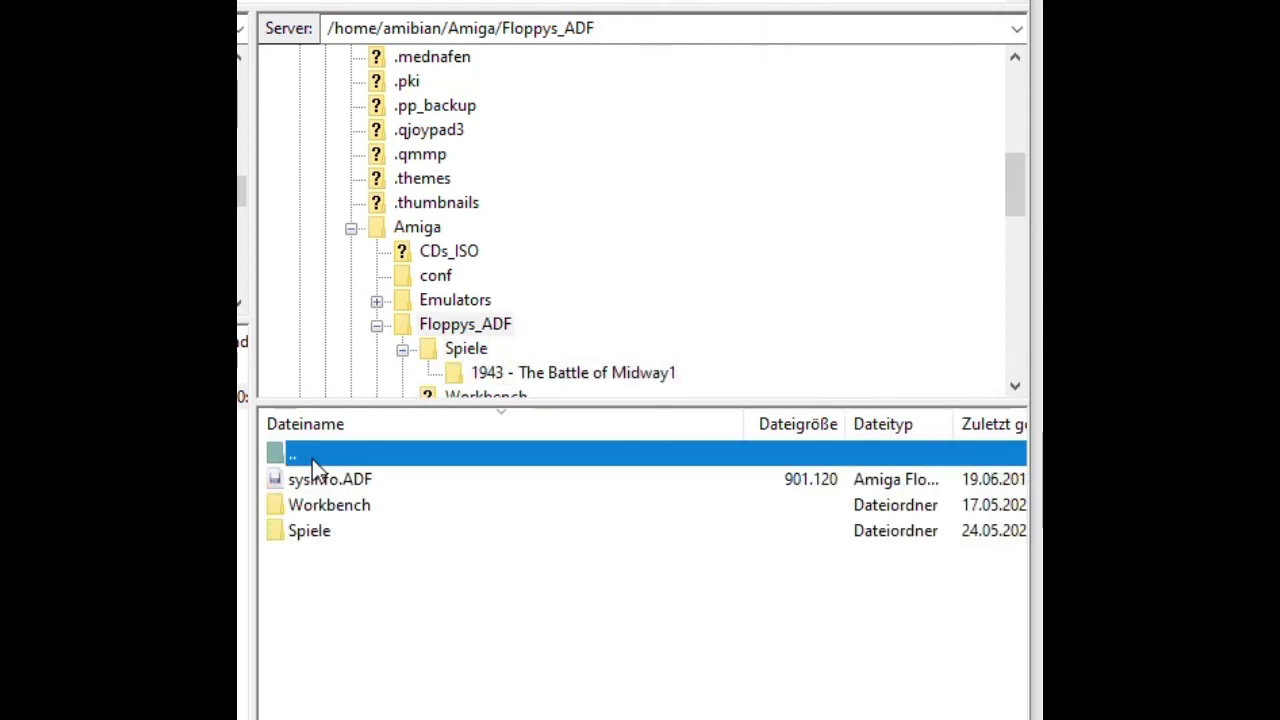
{"action": "double_click", "coordinate": [312, 459]}
{"action": "key", "text": "F12"}
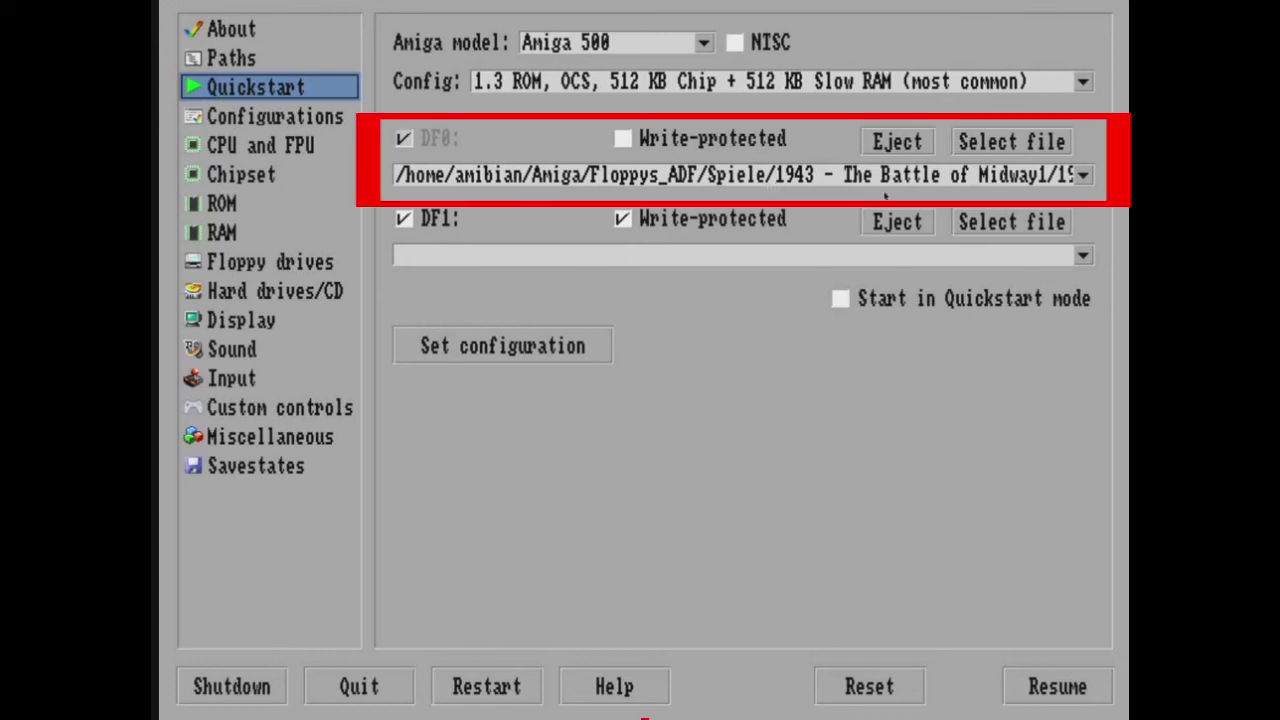
Insert '1943 - The Battle of Midway.adf' into DF0, apply the quickstart configuration, and reset to boot it.
{"action": "left_click", "coordinate": [1023, 146]}
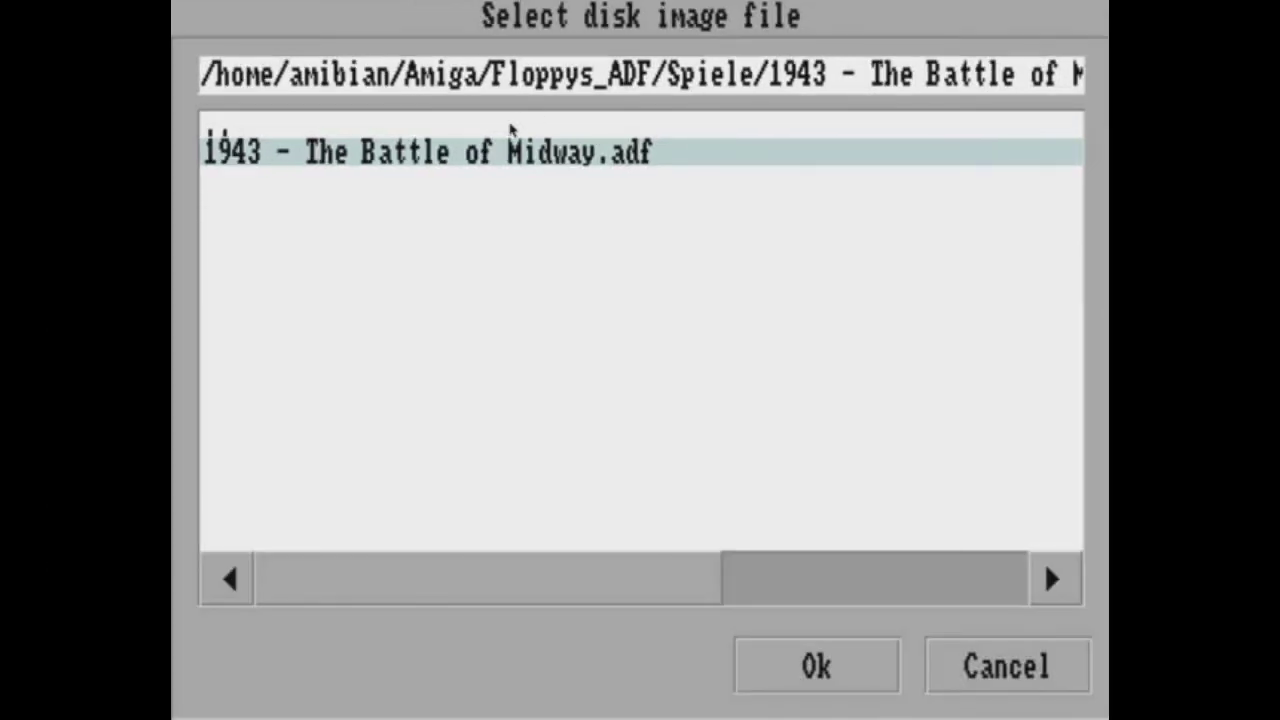
{"action": "left_click", "coordinate": [816, 666]}
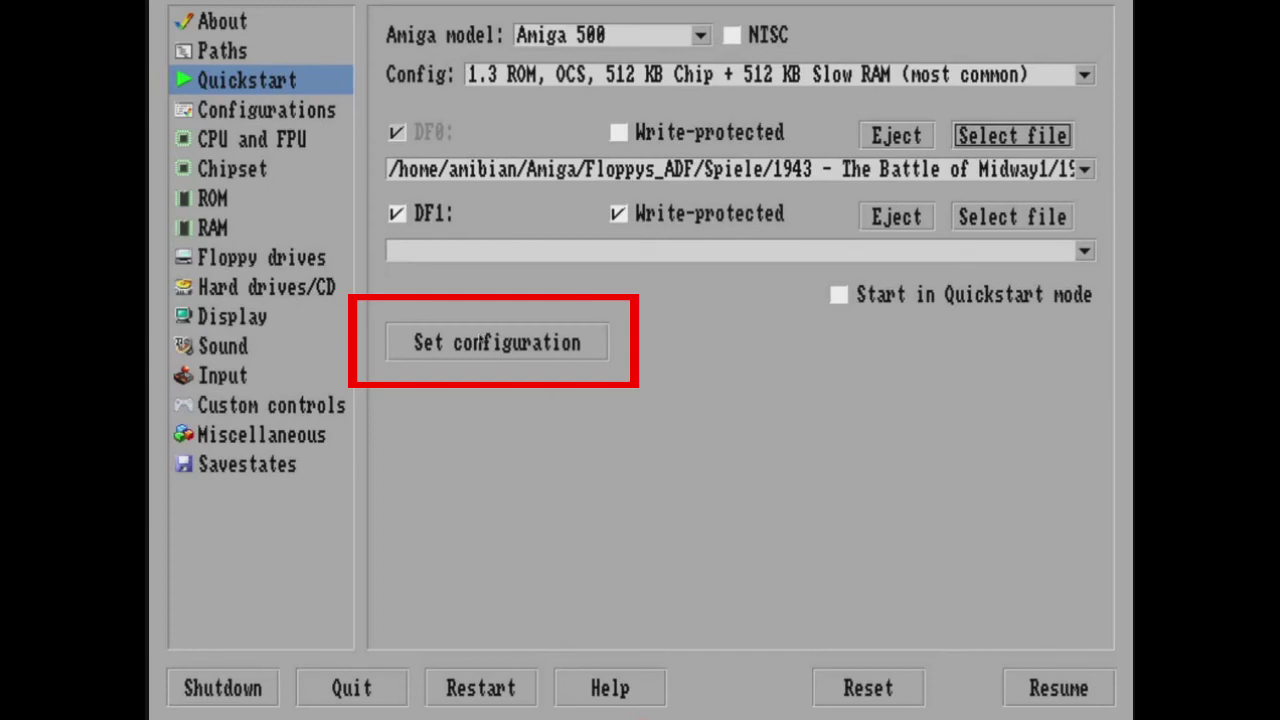
{"action": "left_click", "coordinate": [470, 341]}
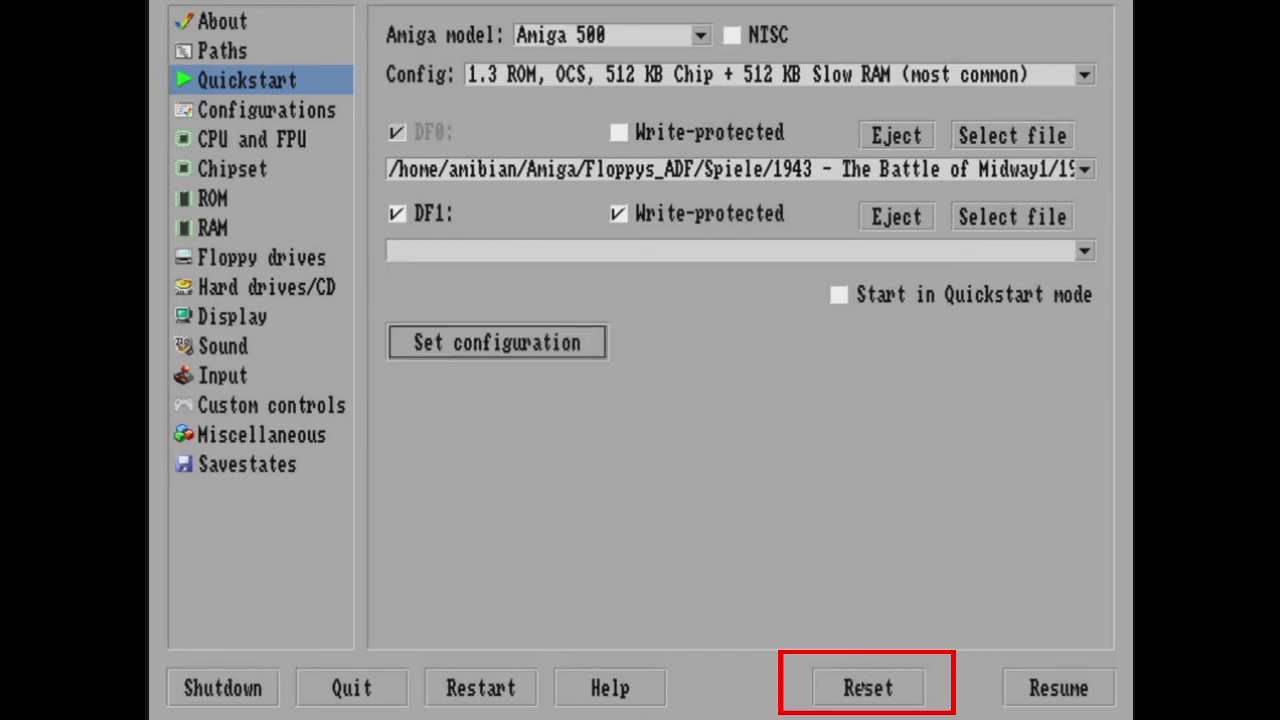
{"action": "left_click", "coordinate": [866, 686]}
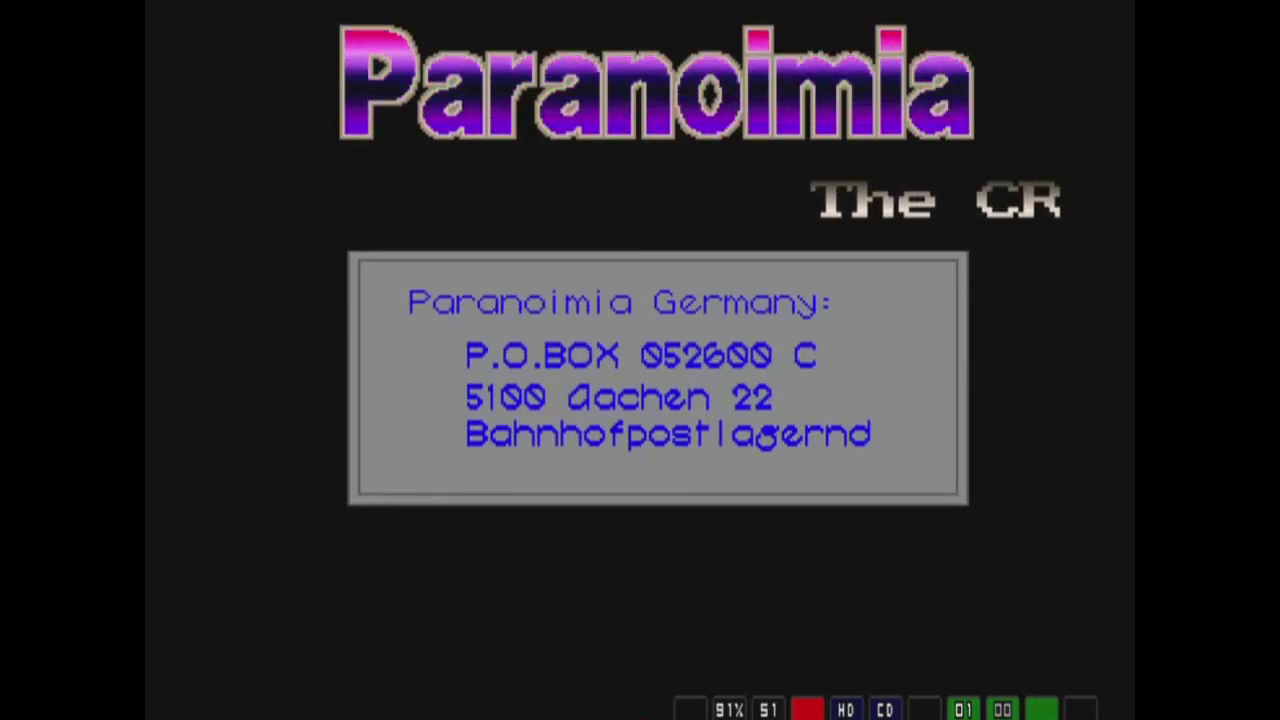
Eject the game disk from DF0 in the Amiberry GUI and reset the emulator to Workbench.
{"action": "key", "text": "F12"}
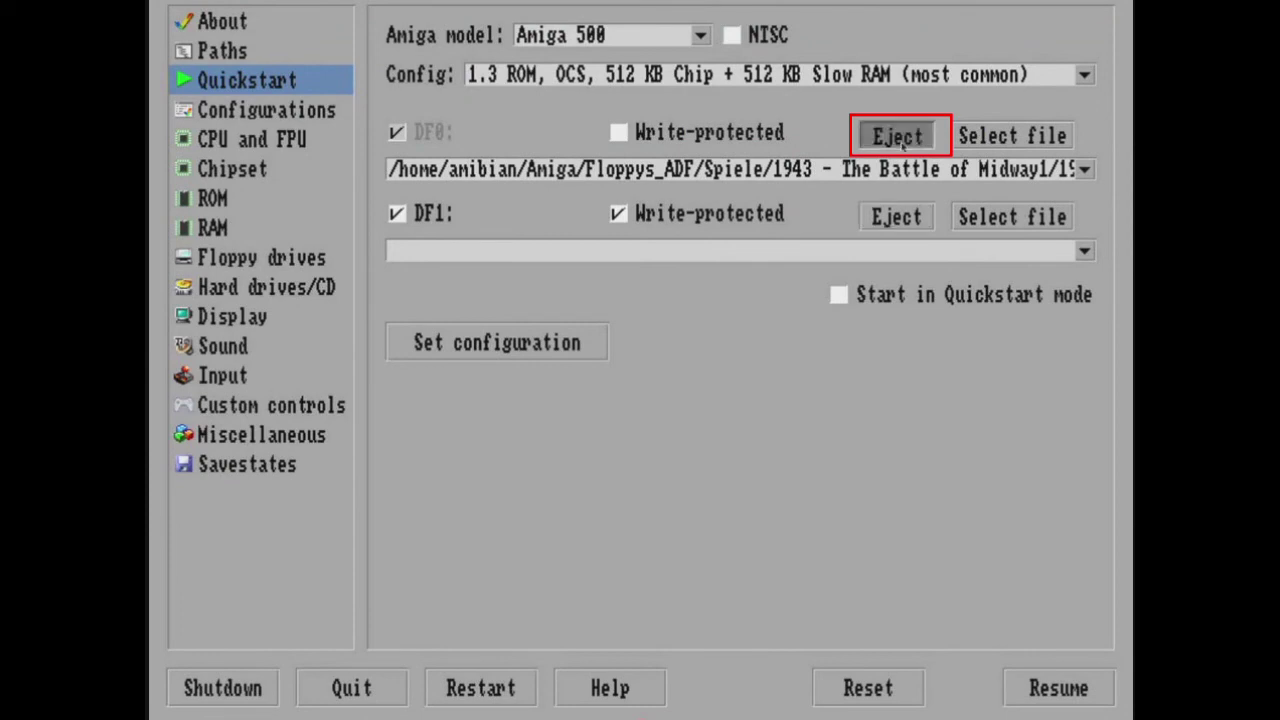
{"action": "left_click", "coordinate": [903, 145]}
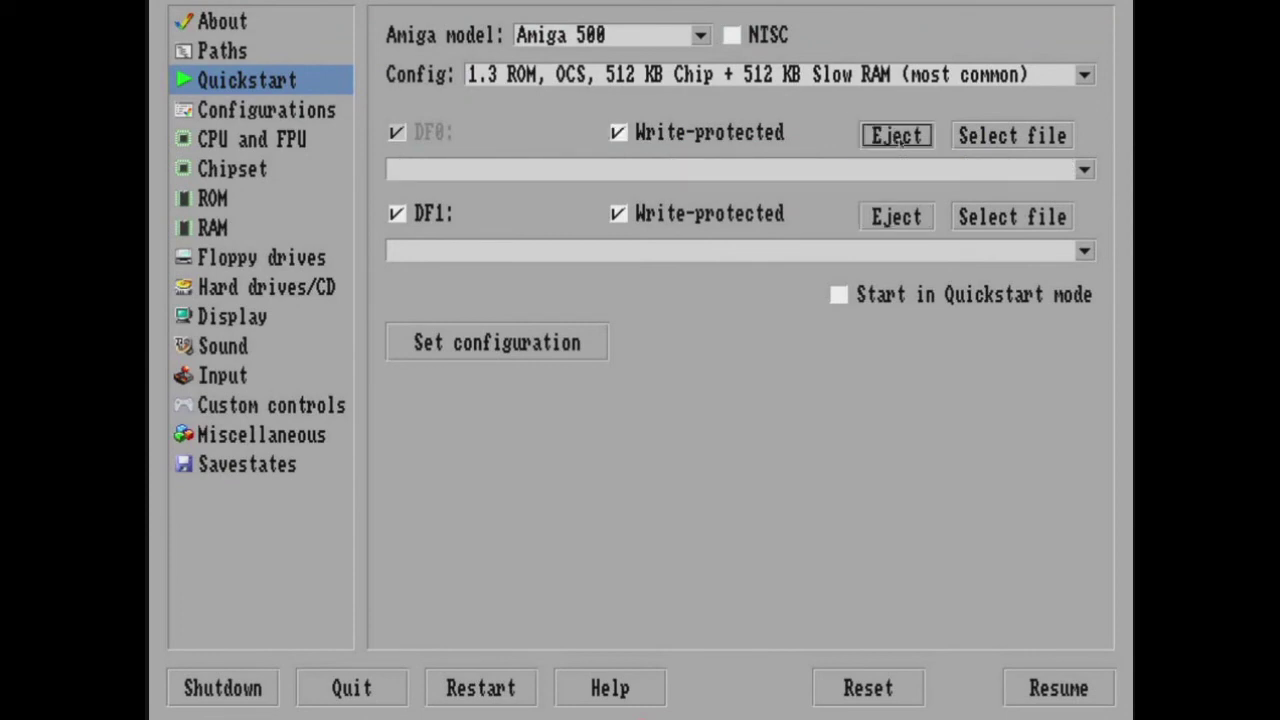
{"action": "key", "text": "Left"}
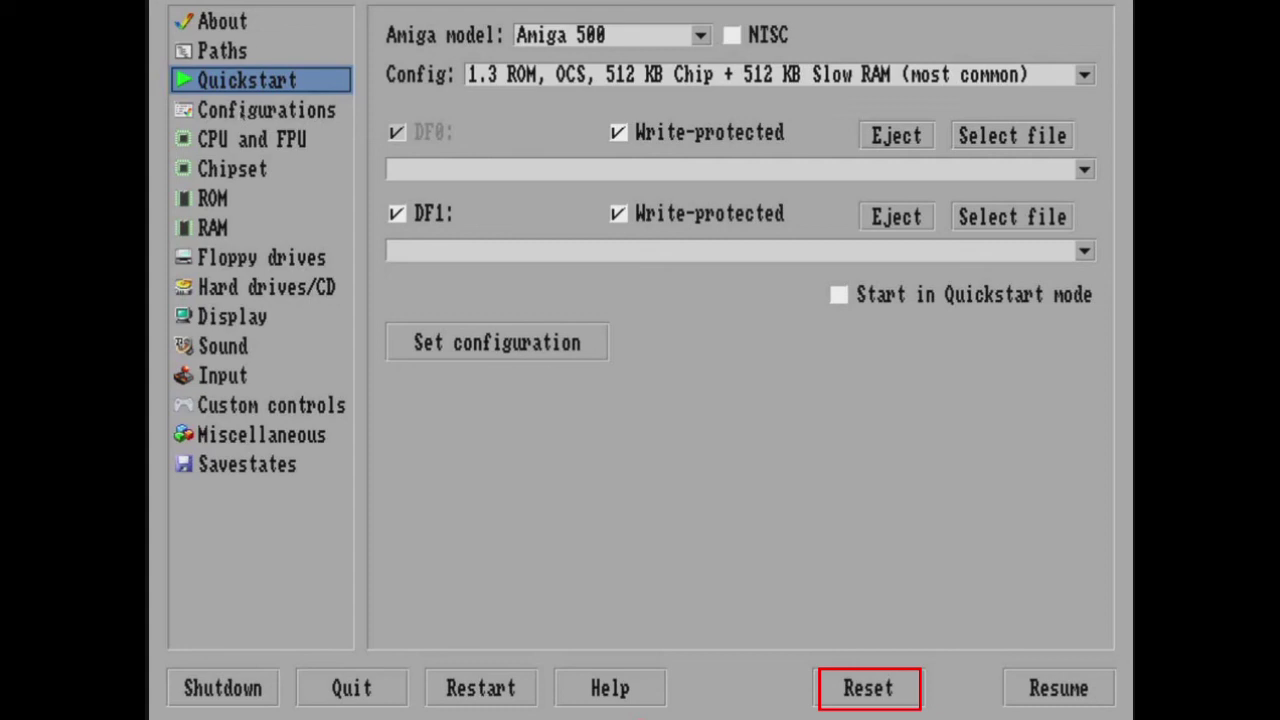
{"action": "key", "text": "Return"}
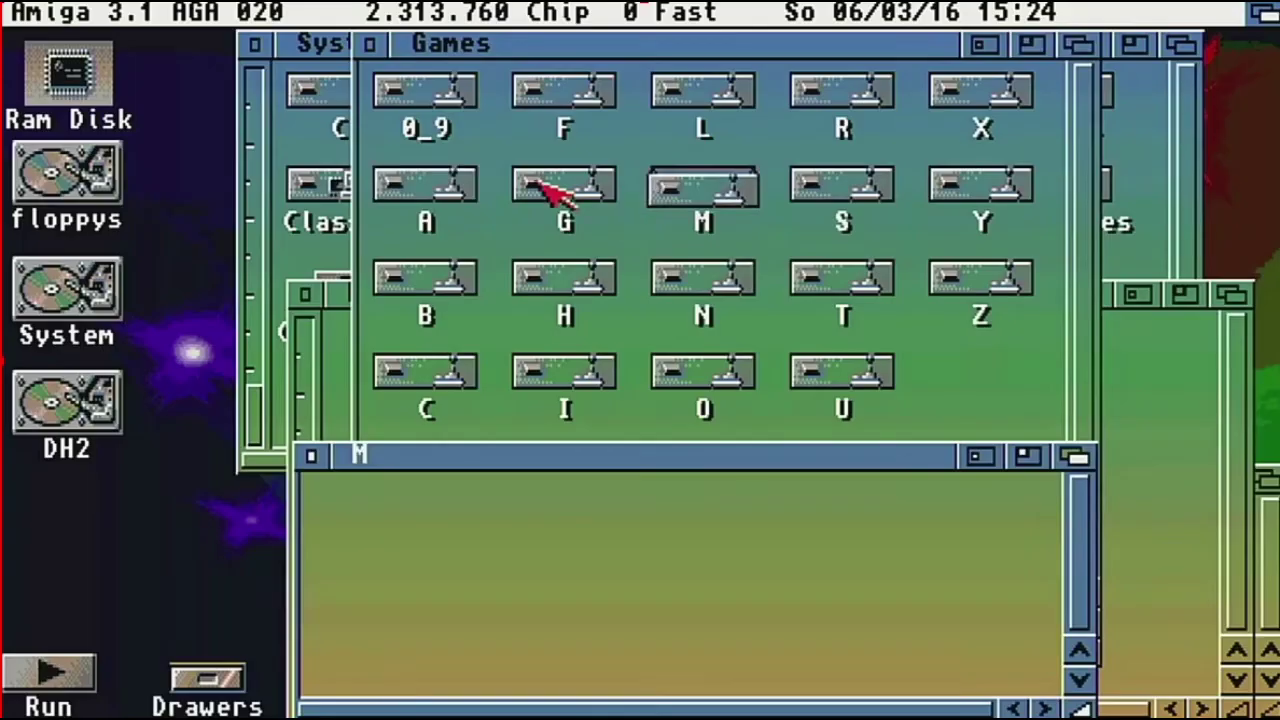
Launch AlienBreedStory from the Games A drawer, then close its drawer and scroll the A window.
{"action": "double_click", "coordinate": [425, 190]}
{"action": "double_click", "coordinate": [420, 513]}
{"action": "double_click", "coordinate": [445, 385]}
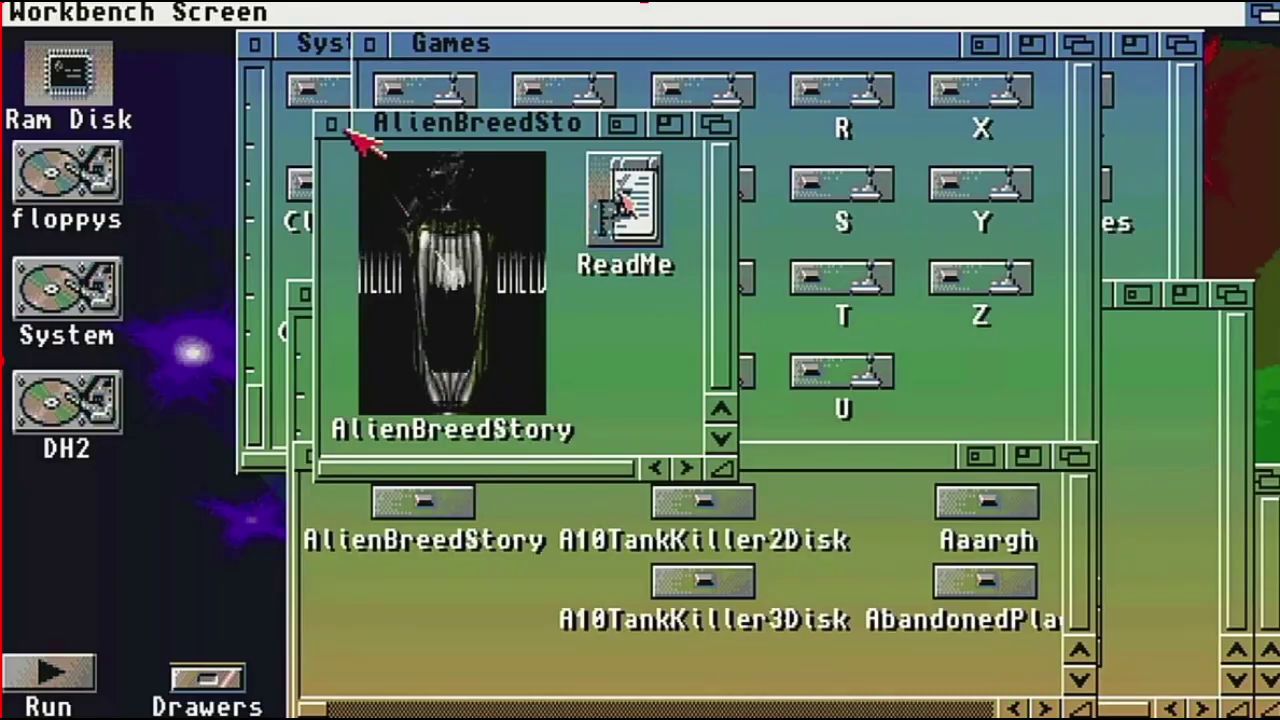
{"action": "left_click", "coordinate": [328, 122]}
{"action": "left_click_drag", "start_coordinate": [612, 706], "coordinate": [612, 706]}
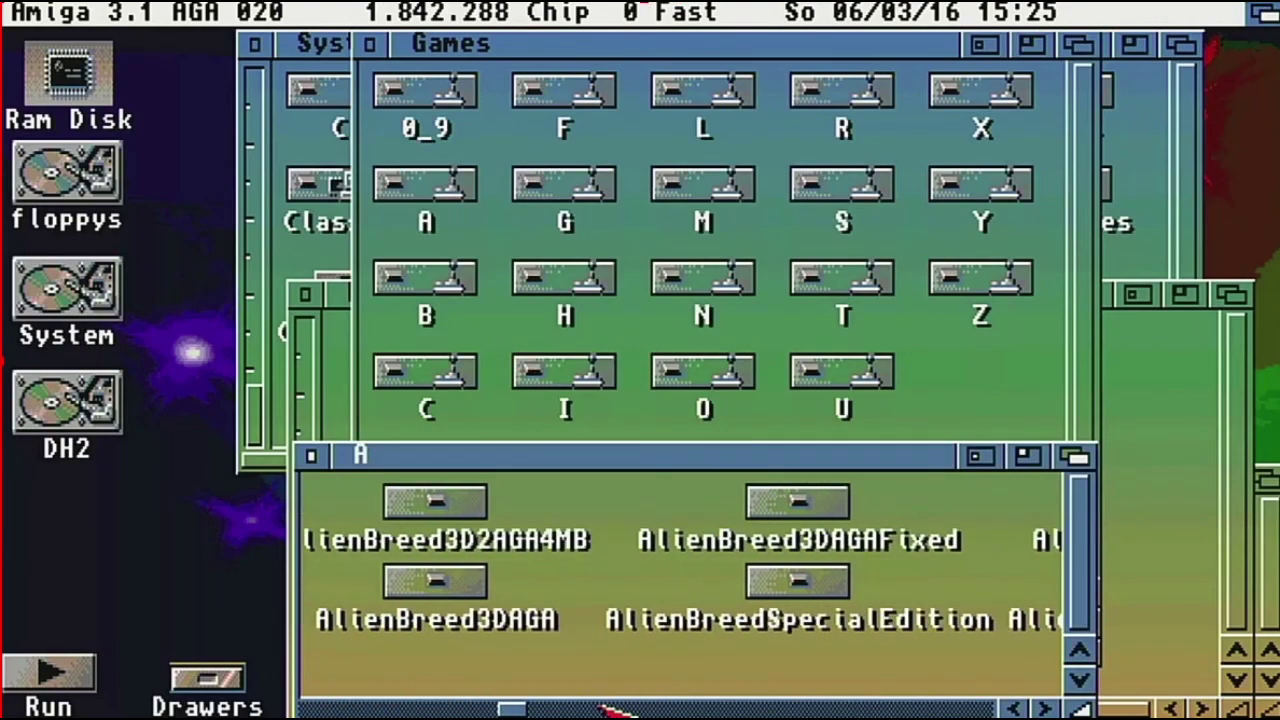